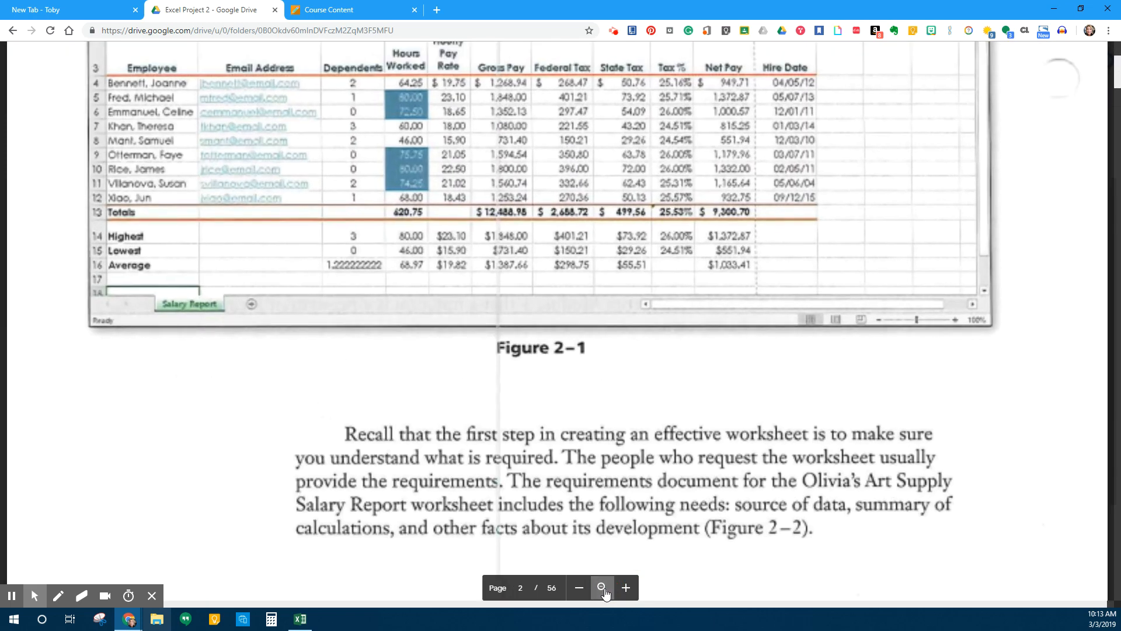
Scroll the textbook PDF down to the Figure 2-3 salary report sketch
{"action": "scroll", "coordinate": [686, 441], "scroll_direction": "up", "scroll_amount": 3}
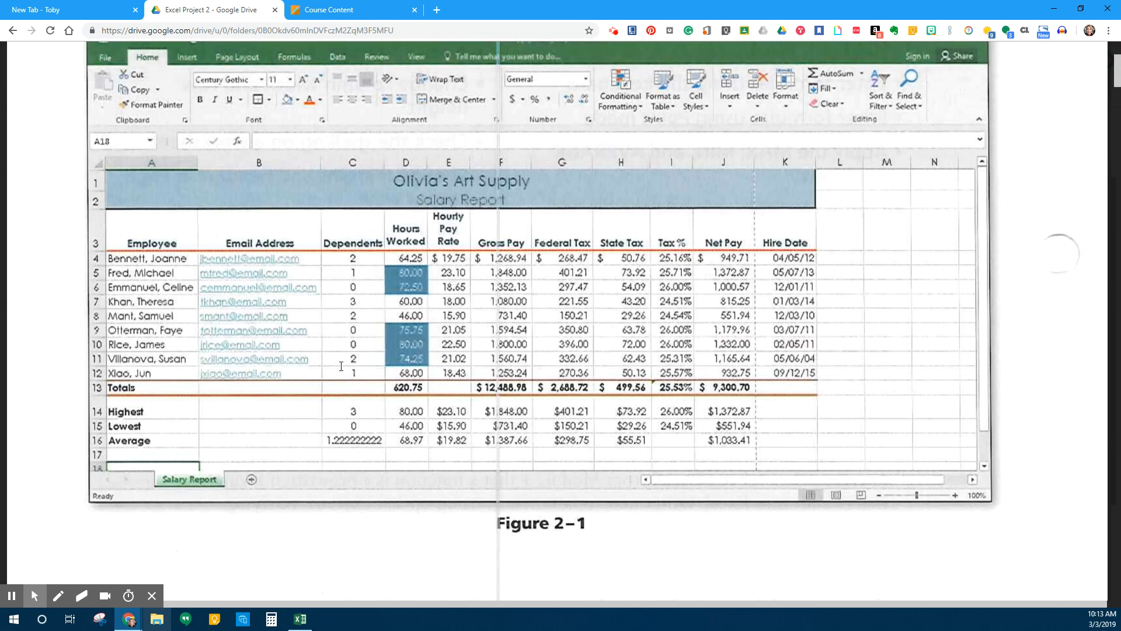
{"action": "scroll", "coordinate": [341, 367], "scroll_direction": "down", "scroll_amount": 15}
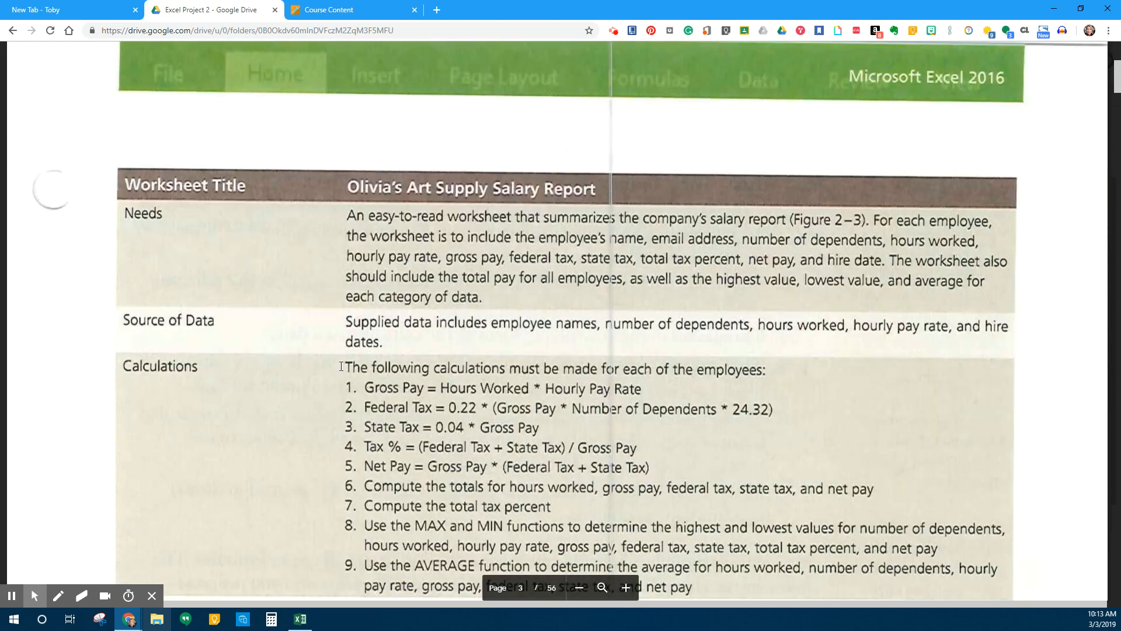
{"action": "scroll", "coordinate": [341, 367], "scroll_direction": "down", "scroll_amount": 10}
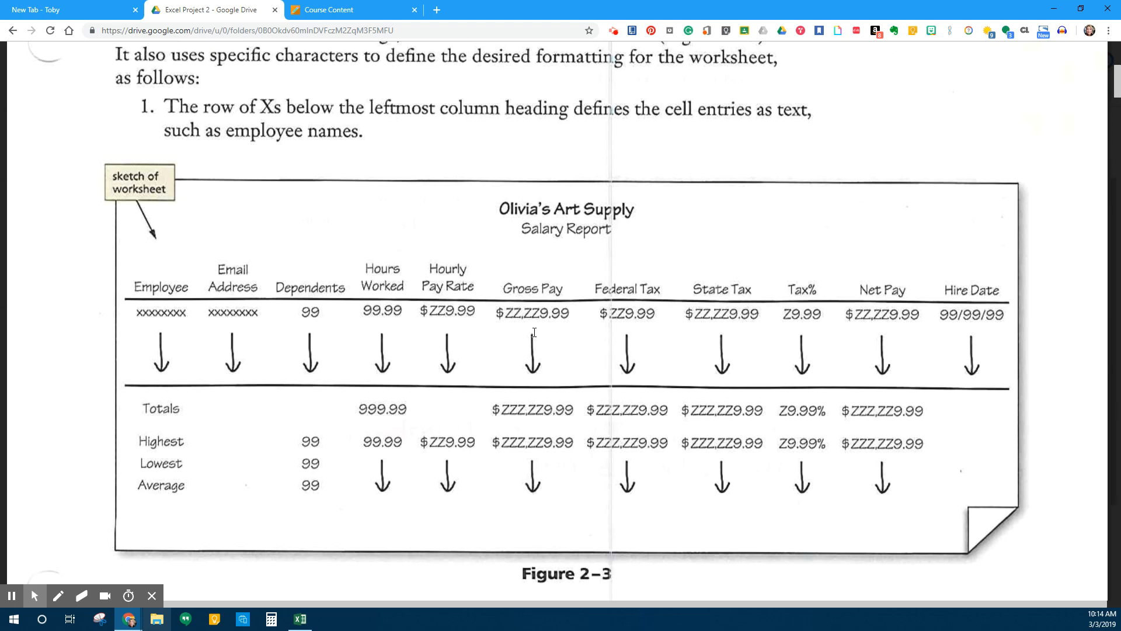
Scroll back up to Figure 2-1 and bring the Book1 Excel window into place over it
{"action": "scroll", "coordinate": [534, 332], "scroll_direction": "up", "scroll_amount": 10}
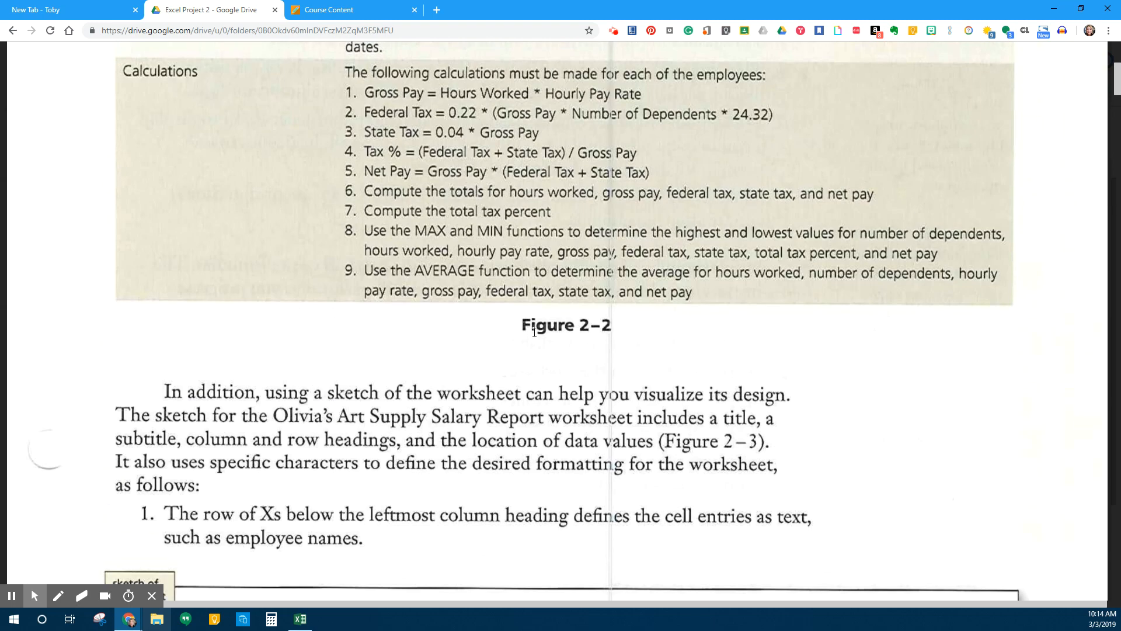
{"action": "scroll", "coordinate": [534, 332], "scroll_direction": "down", "scroll_amount": 1}
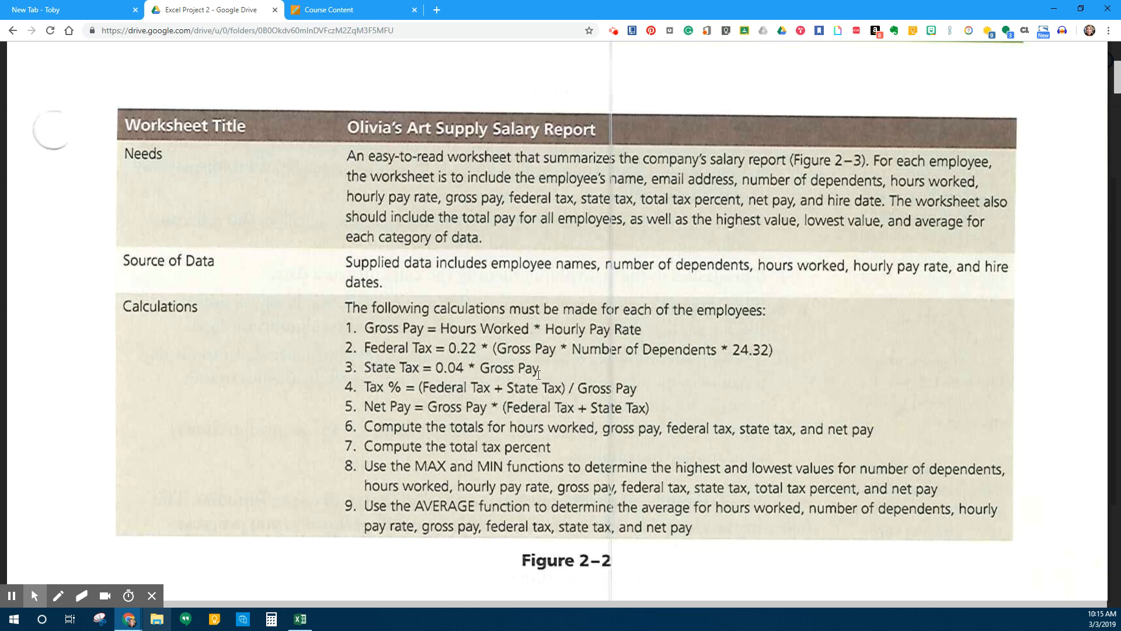
{"action": "scroll", "coordinate": [539, 375], "scroll_direction": "up", "scroll_amount": 15}
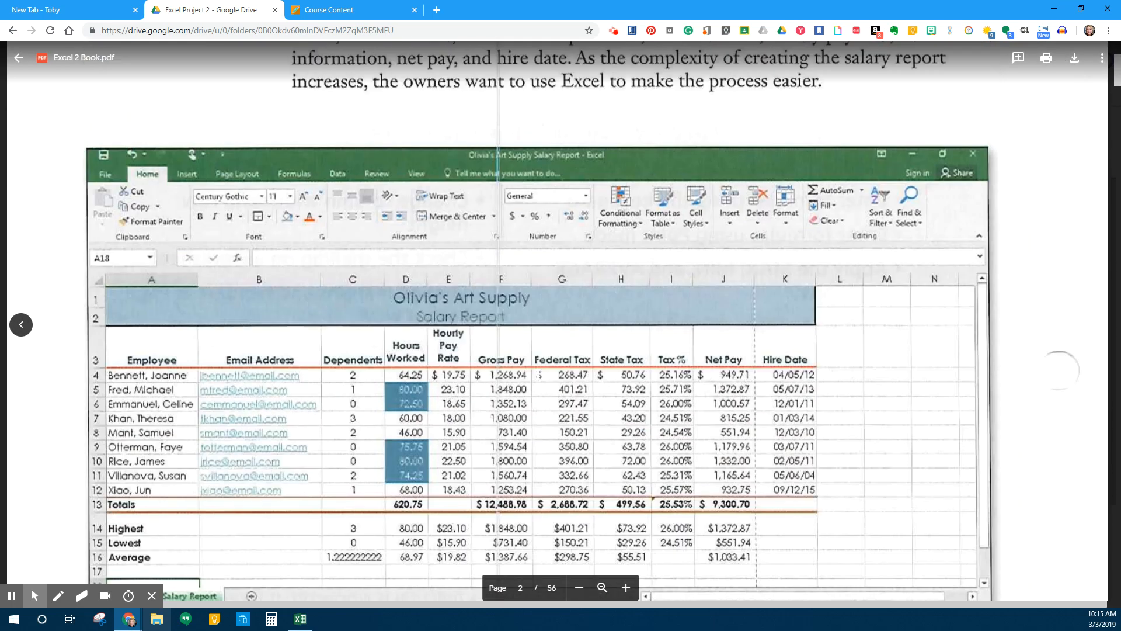
{"action": "scroll", "coordinate": [538, 375], "scroll_direction": "down", "scroll_amount": 2}
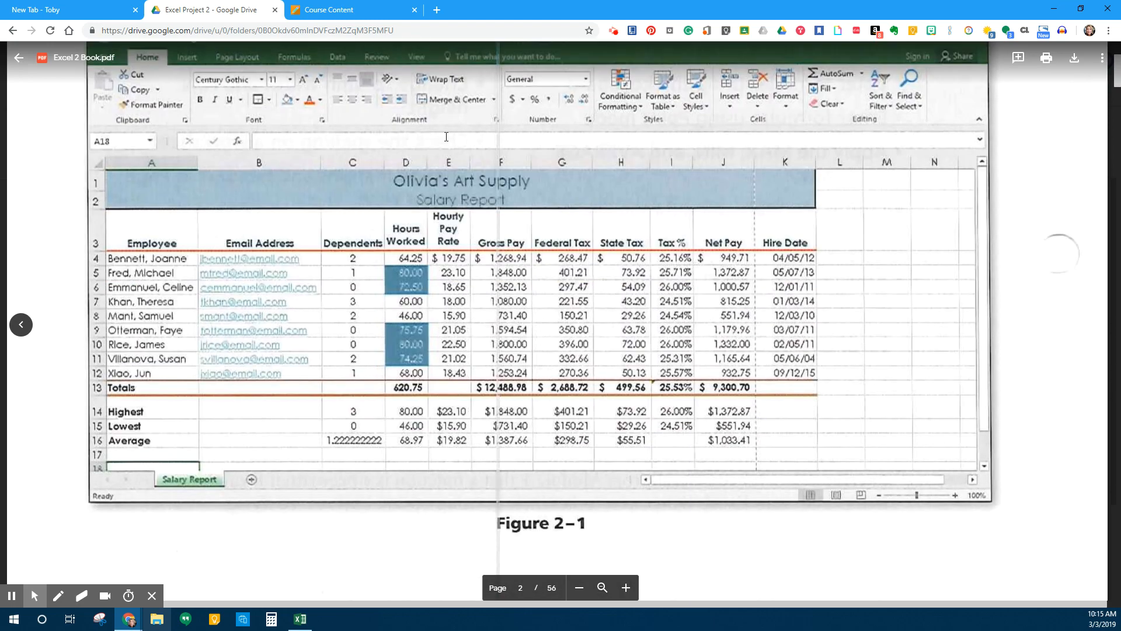
{"action": "left_click", "coordinate": [302, 620]}
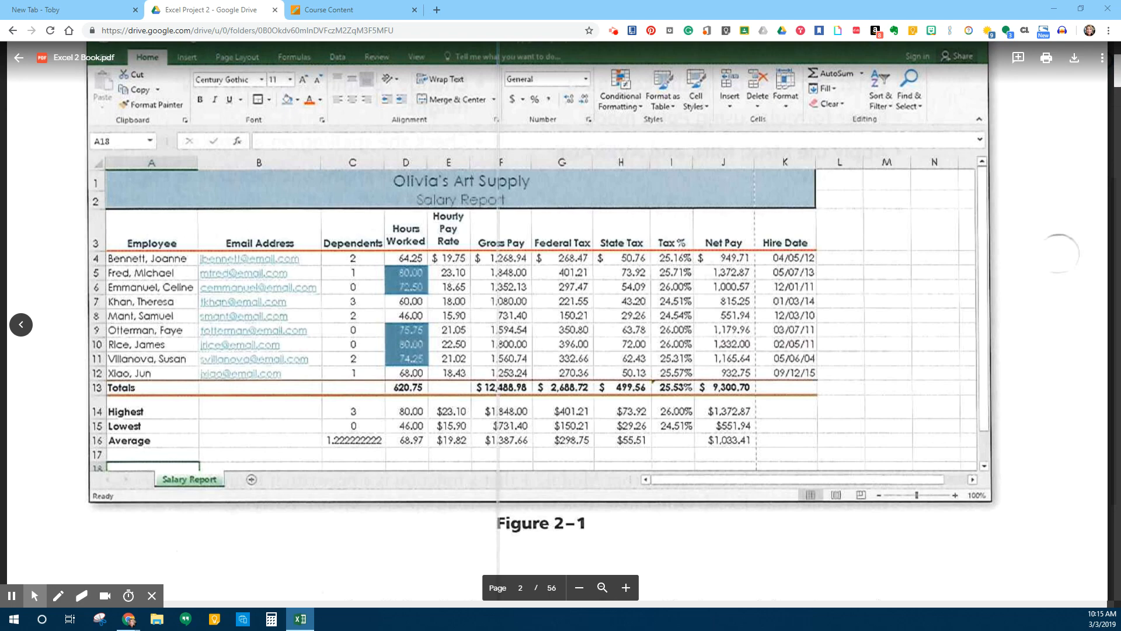
{"action": "left_click_drag", "start_coordinate": [1120, 100], "coordinate": [513, 193]}
Maximize the Book1 window and create a blank workbook from File > New
{"action": "left_click", "coordinate": [730, 176]}
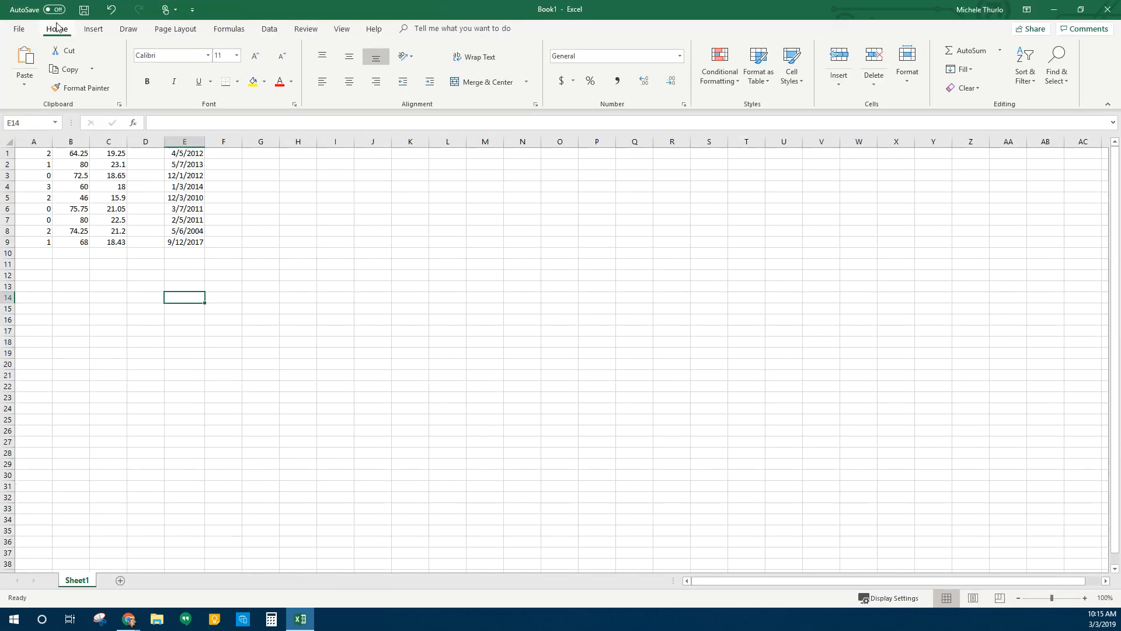
{"action": "left_click", "coordinate": [20, 29]}
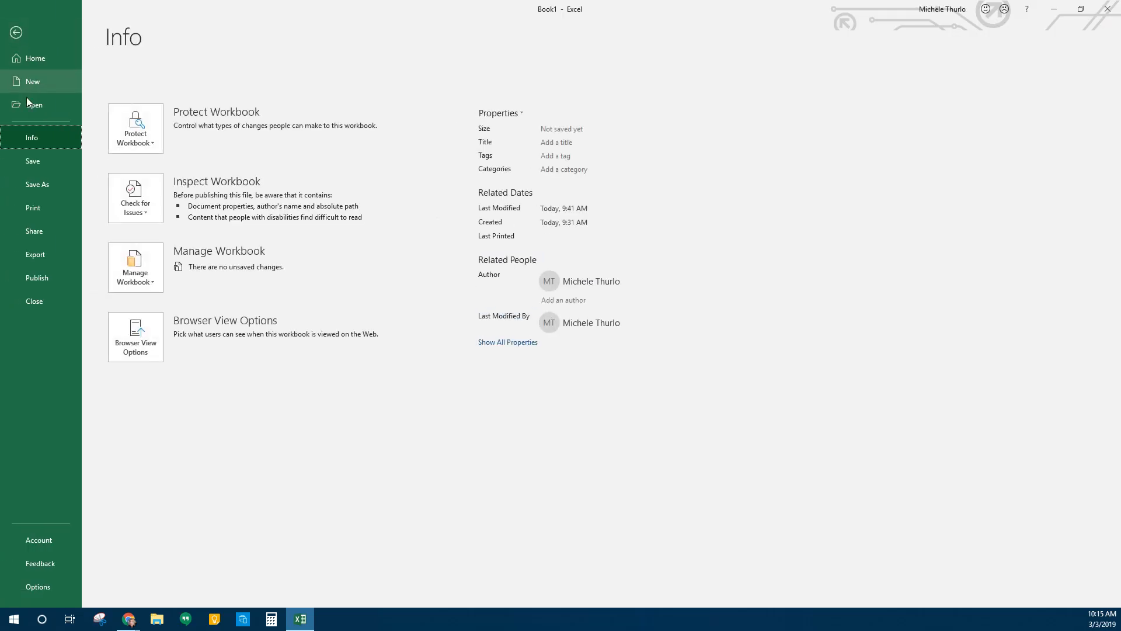
{"action": "left_click", "coordinate": [51, 84]}
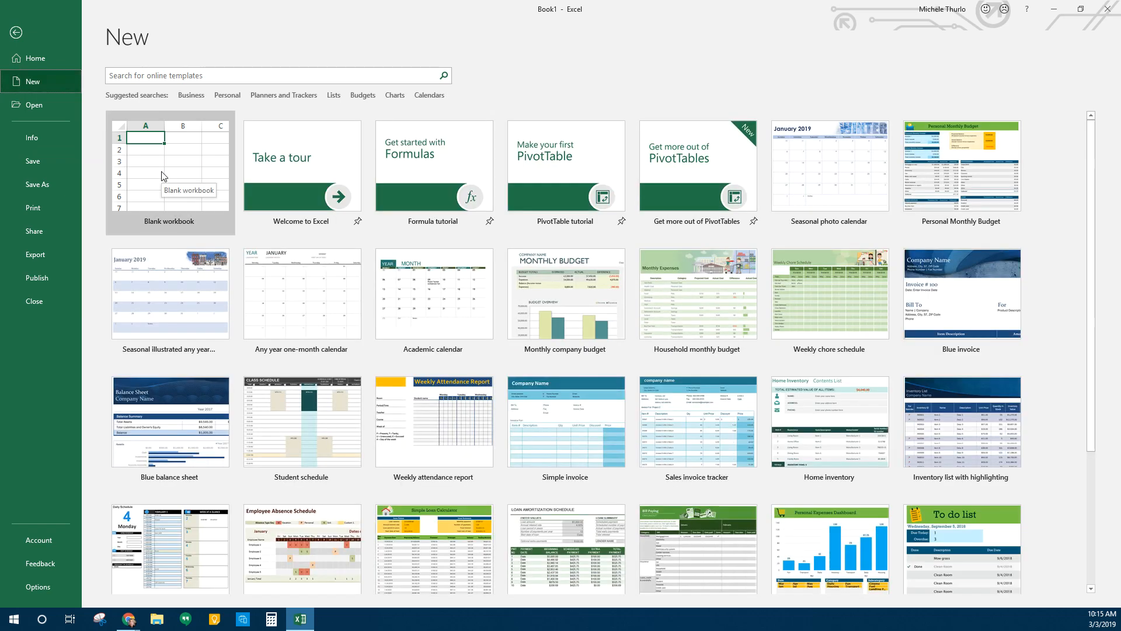
{"action": "left_click", "coordinate": [162, 176]}
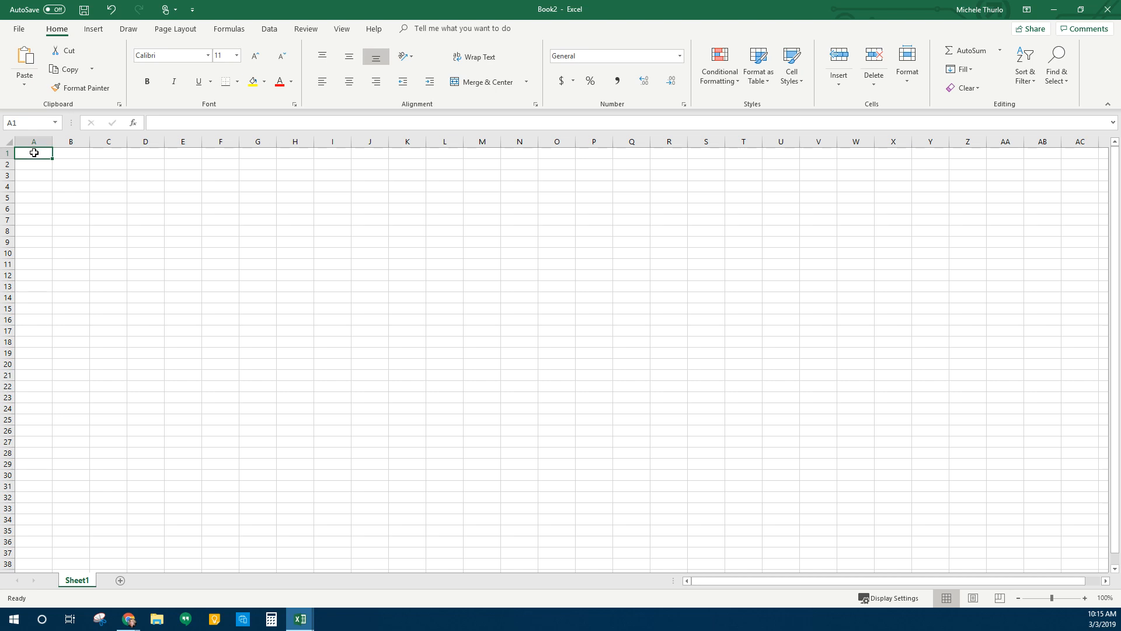
Enter 'Olivia's Art Supply' in A1 and 'Salary Report' in A2
{"action": "type", "text": "Oli"}
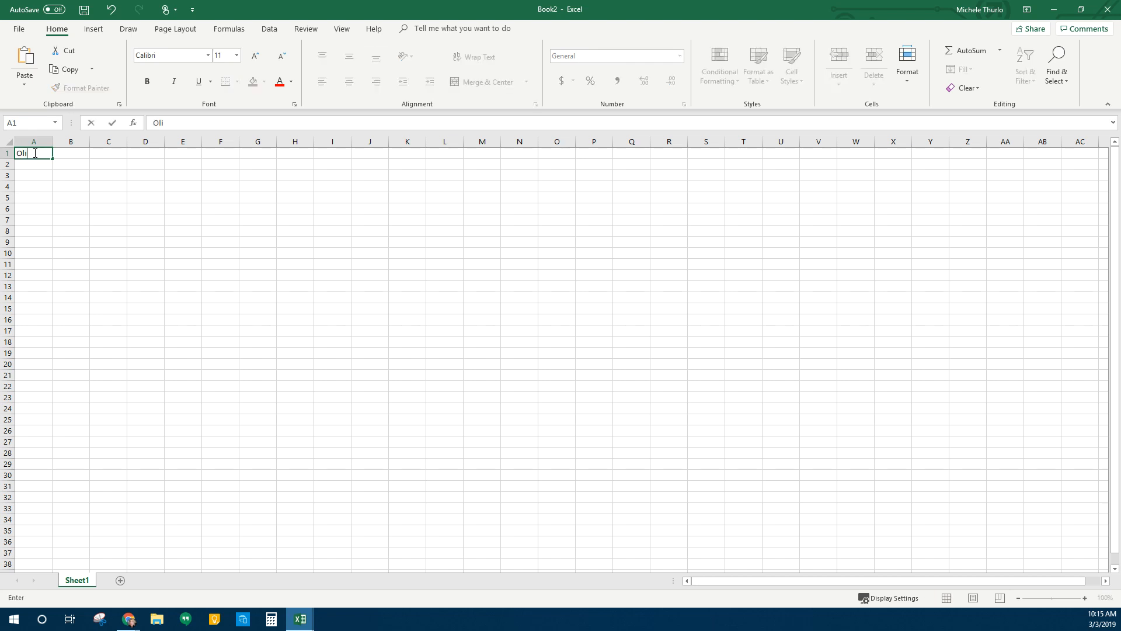
{"action": "type", "text": "via's Art Supply]"}
{"action": "key", "text": "Return"}
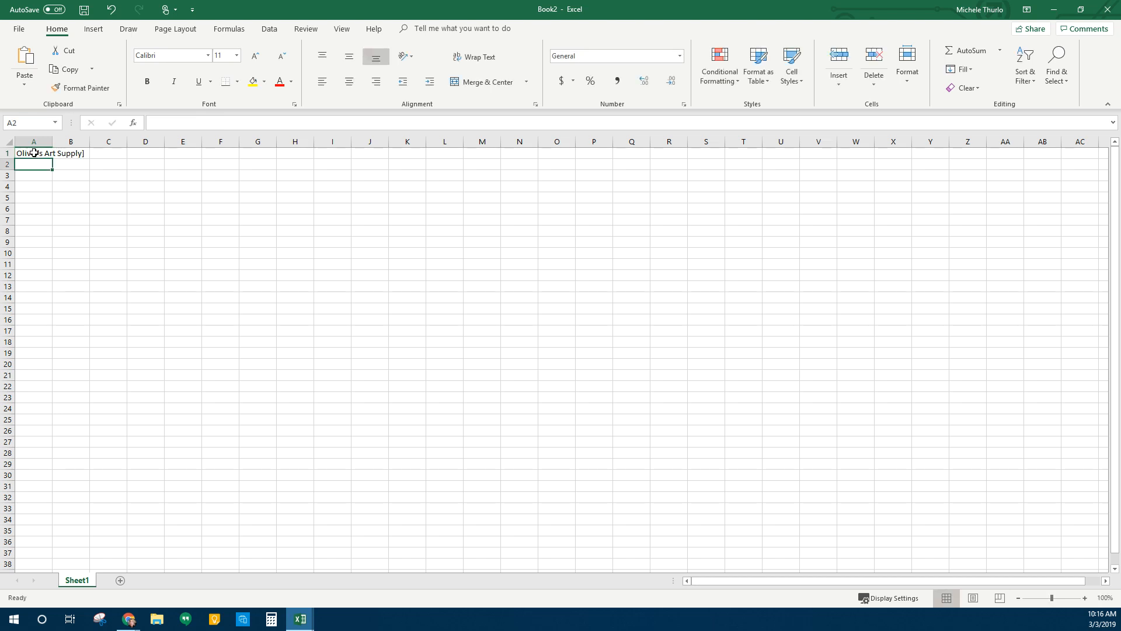
{"action": "type", "text": "Salar"}
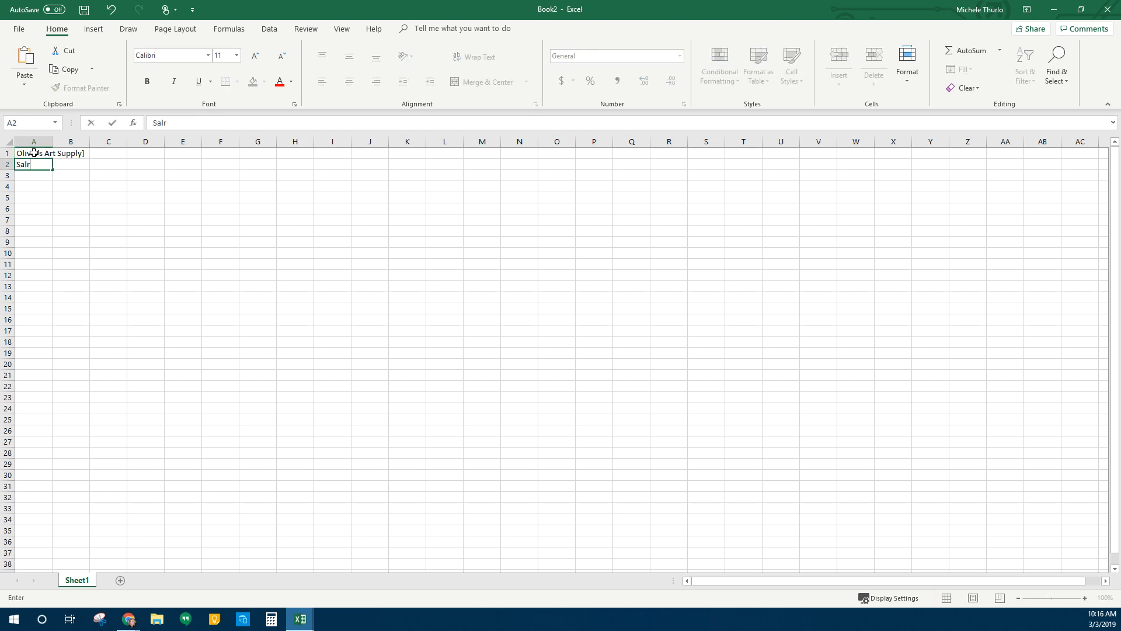
{"action": "type", "text": "y Report"}
{"action": "key", "text": "Return"}
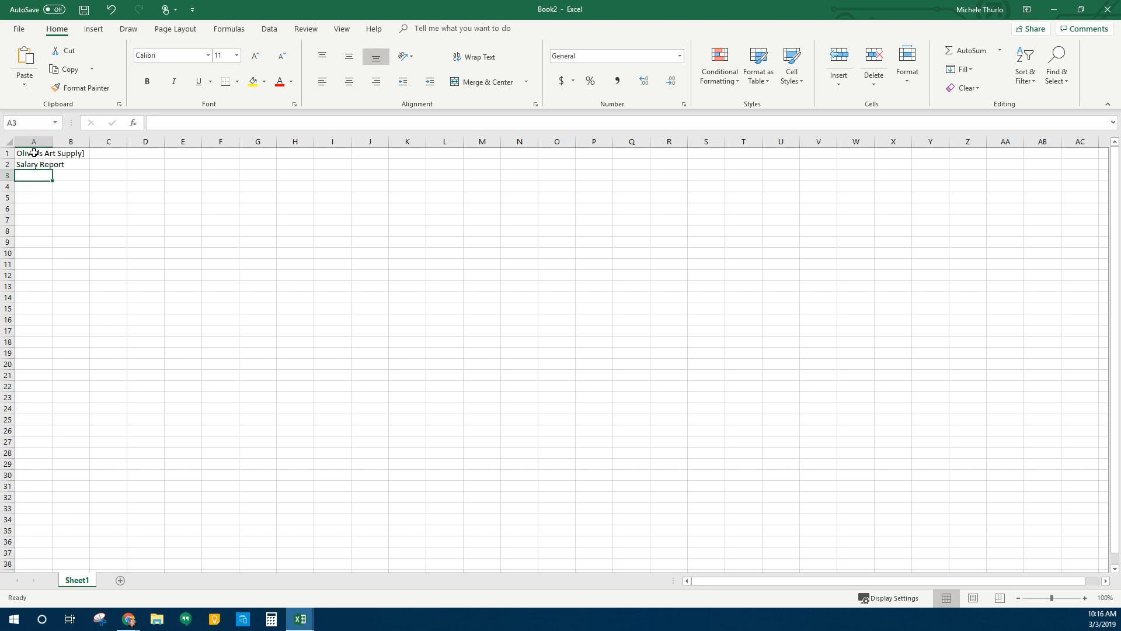
Remove the stray bracket from the end of the A1 title
{"action": "double_click", "coordinate": [31, 153]}
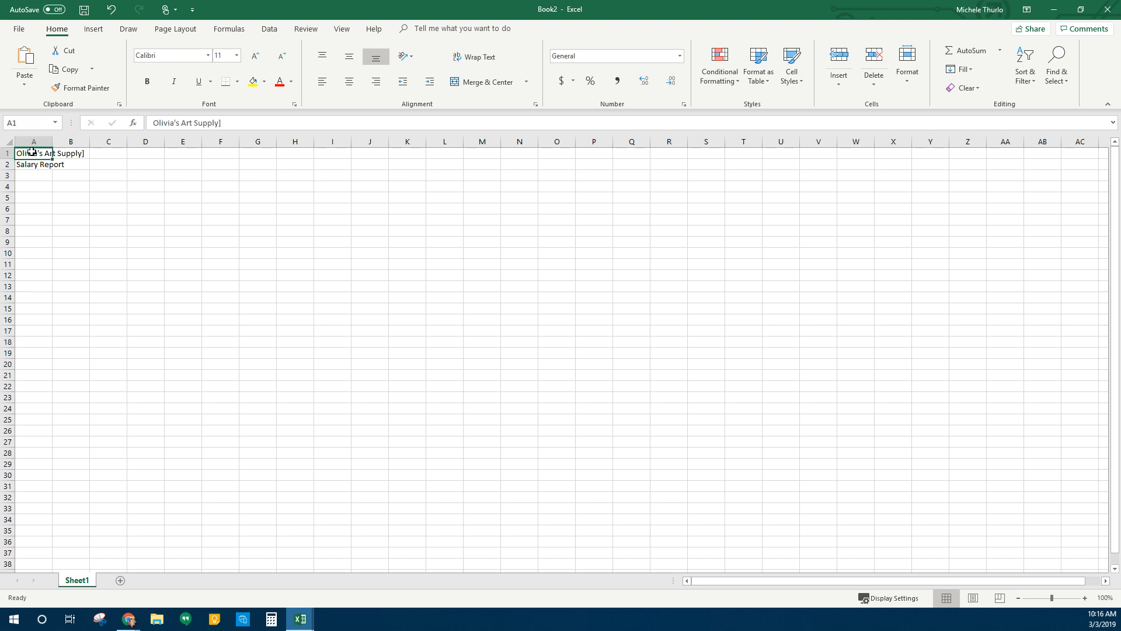
{"action": "left_click", "coordinate": [246, 122]}
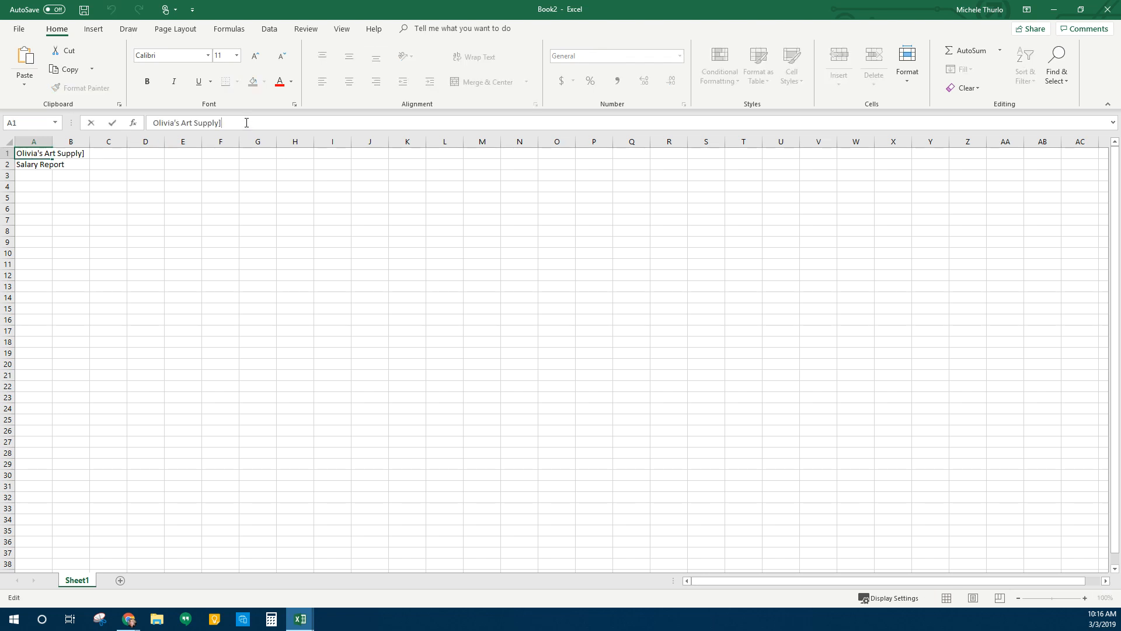
{"action": "key", "text": "BackSpace"}
{"action": "key", "text": "Return"}
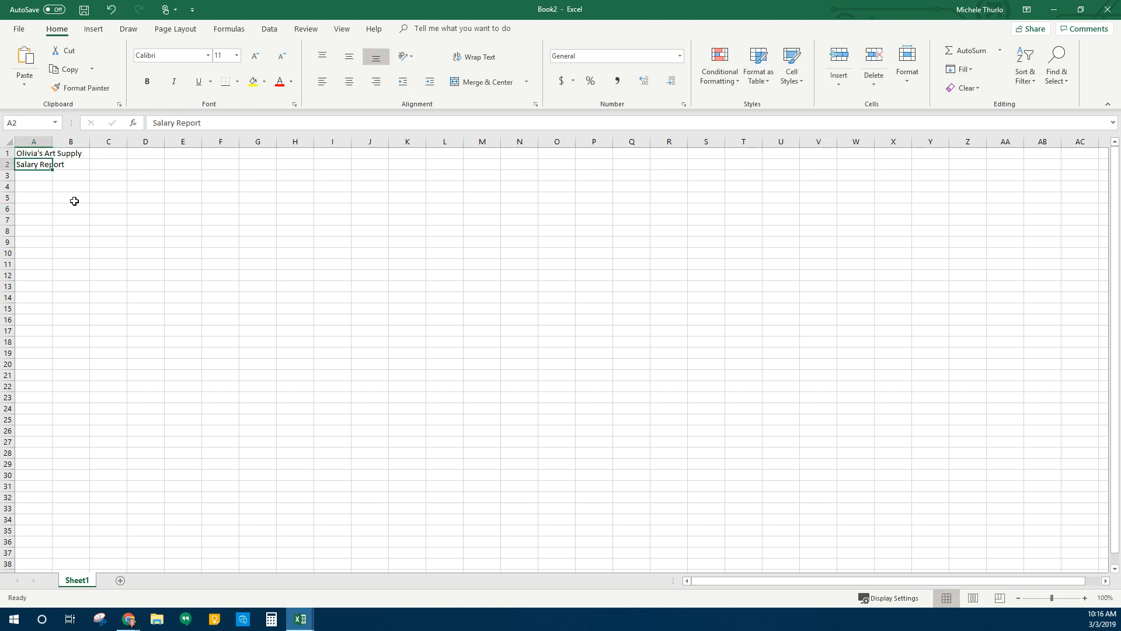
{"action": "left_click", "coordinate": [42, 177]}
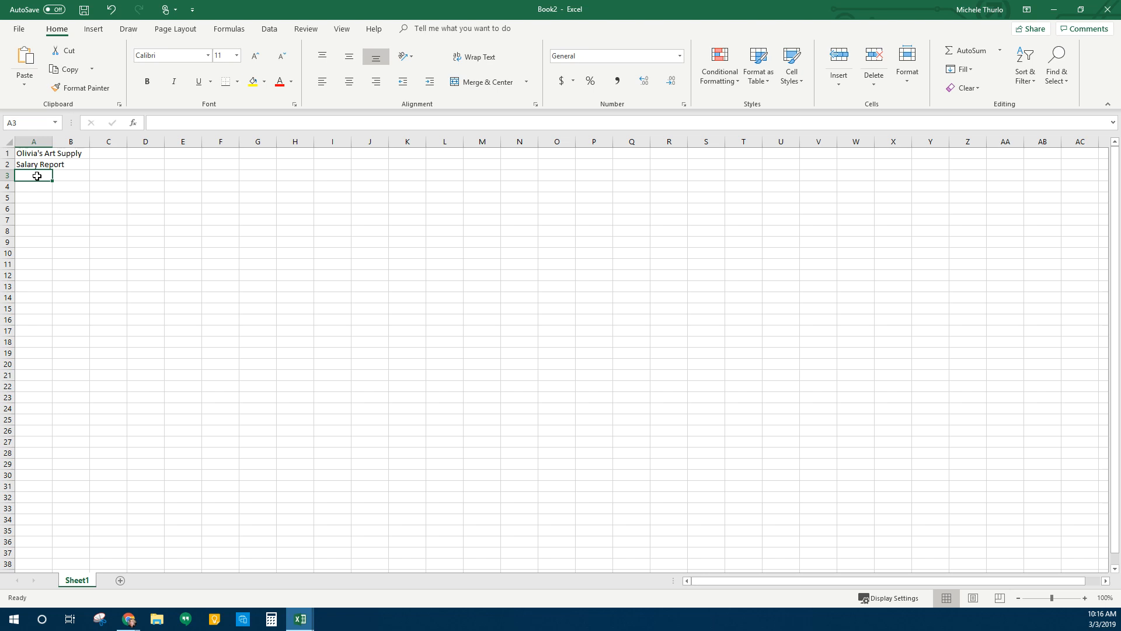
Enter the headings Employee, Email Address, Dependents and Hours Worked across A3:D3
{"action": "type", "text": "Empl"}
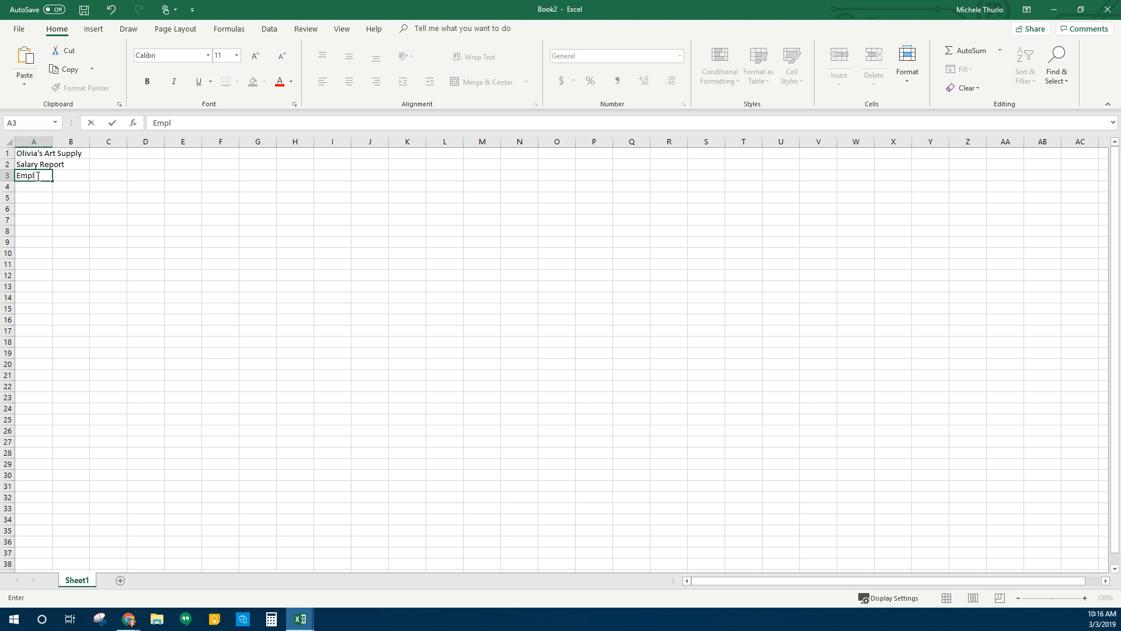
{"action": "type", "text": "ee"}
{"action": "key", "text": "Tab"}
{"action": "type", "text": "Emai"}
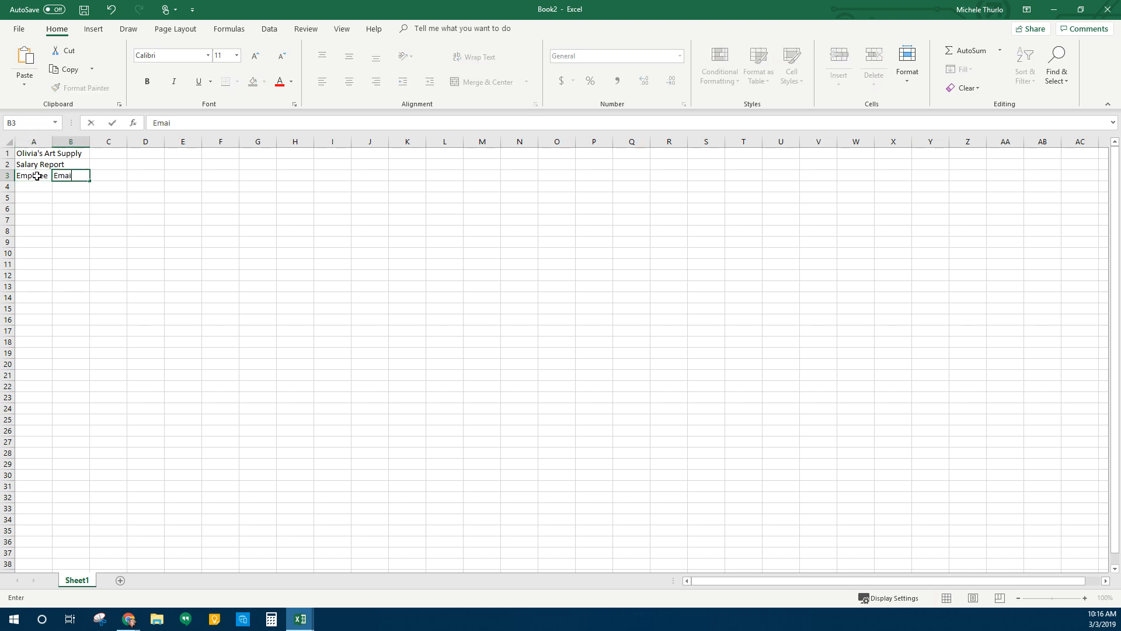
{"action": "type", "text": "l Address"}
{"action": "key", "text": "Tab"}
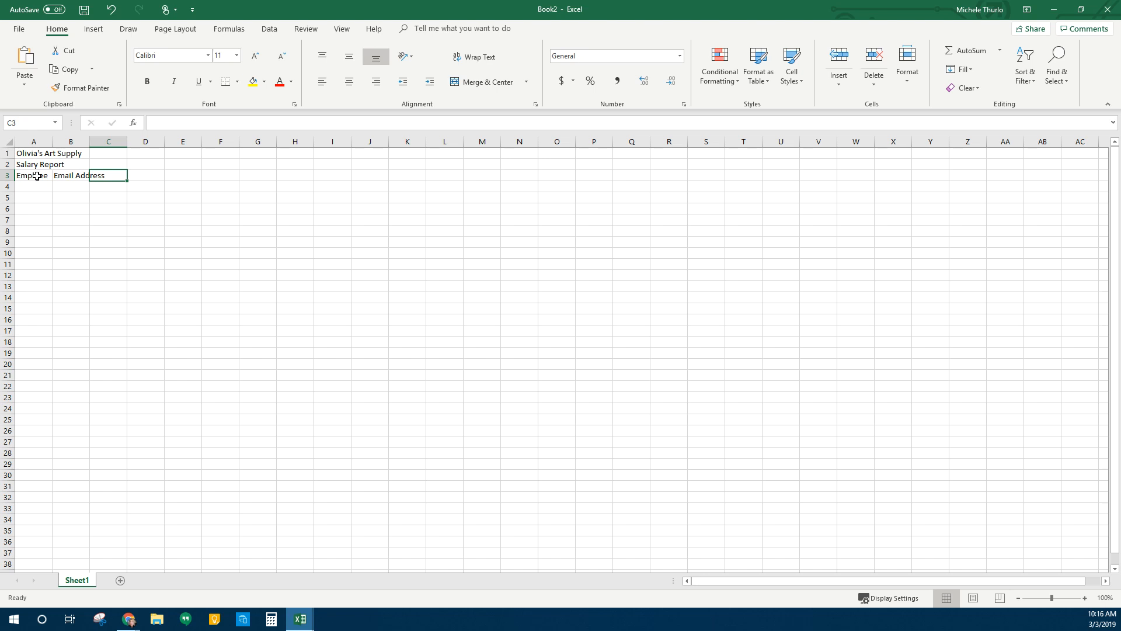
{"action": "type", "text": "Dependents"}
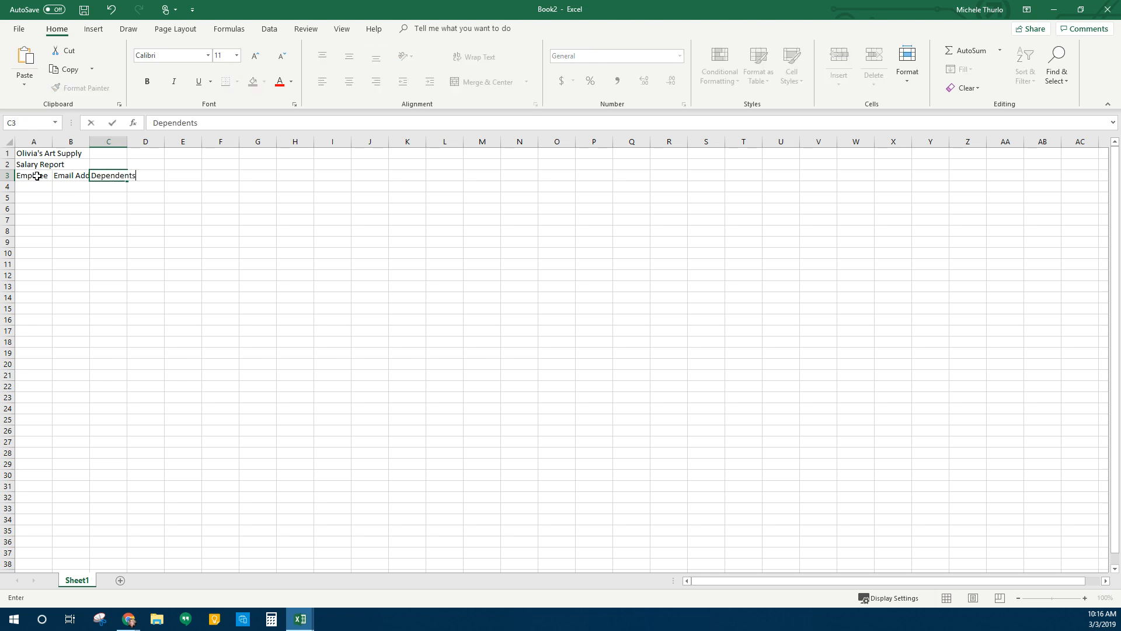
{"action": "key", "text": "Tab"}
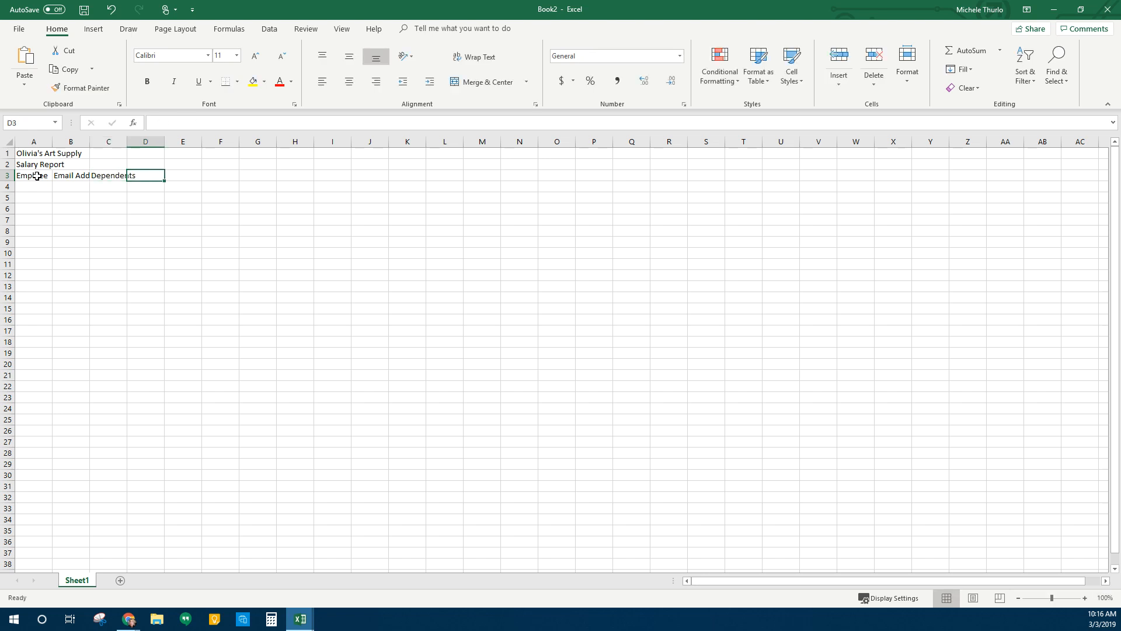
{"action": "type", "text": "Hours Worked"}
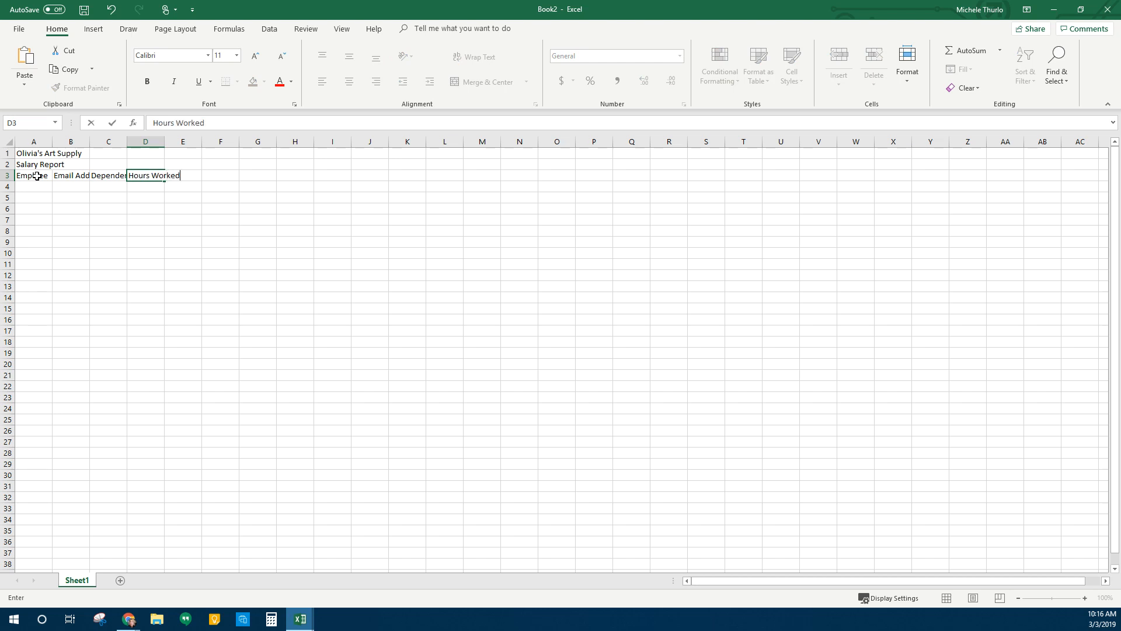
{"action": "key", "text": "Return"}
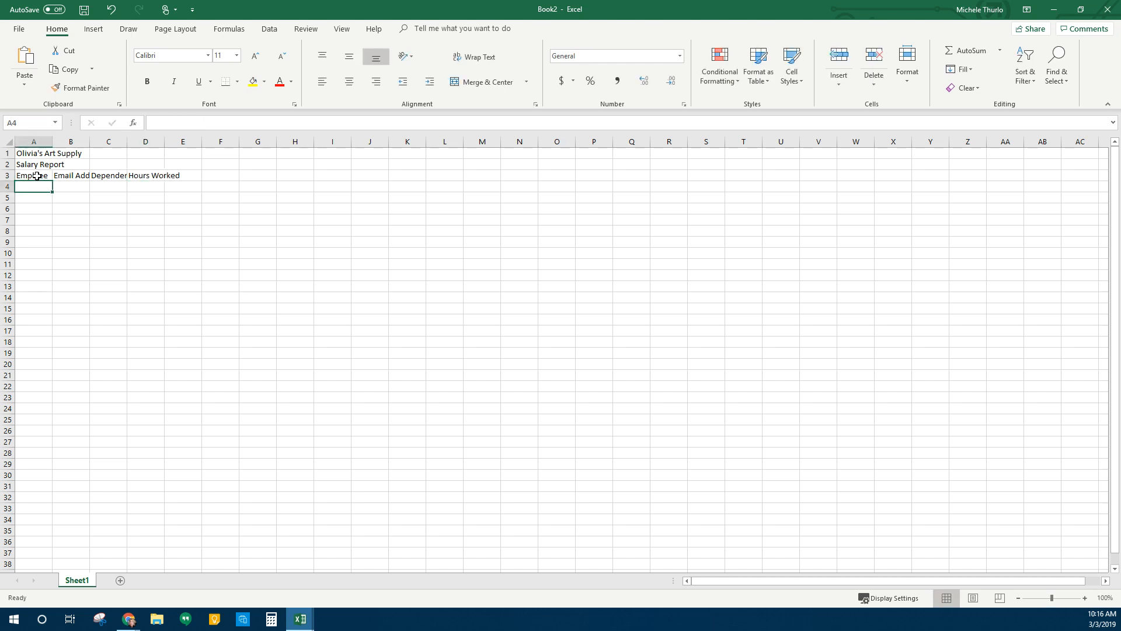
Widen column A and autofit columns B and C to their headings
{"action": "left_click_drag", "start_coordinate": [53, 138], "coordinate": [86, 139]}
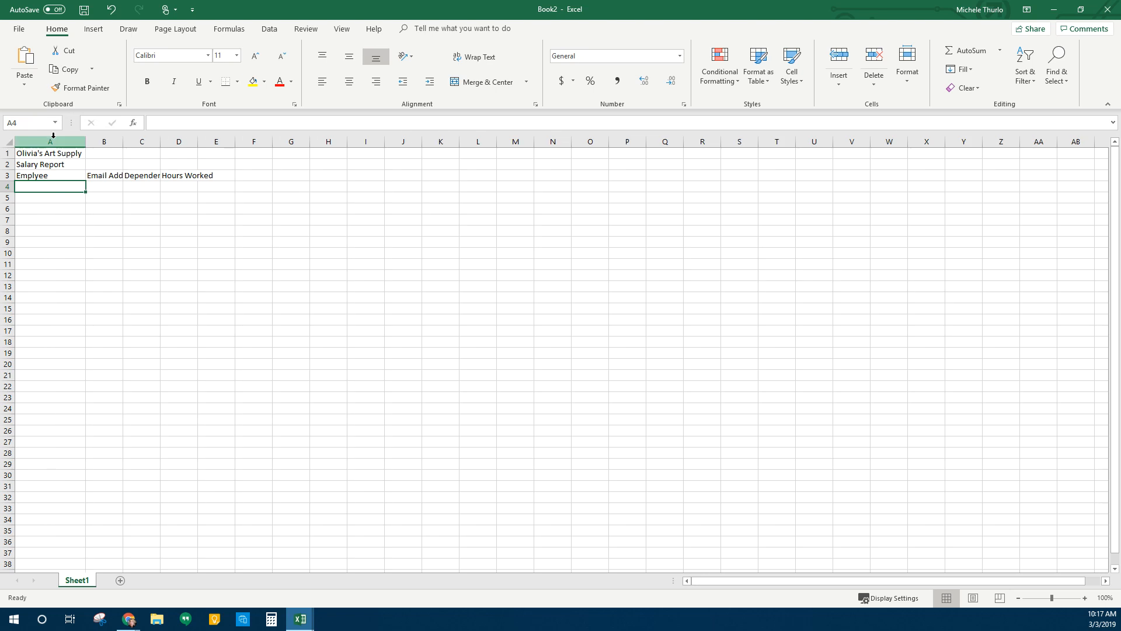
{"action": "double_click", "coordinate": [122, 142]}
{"action": "double_click", "coordinate": [176, 141]}
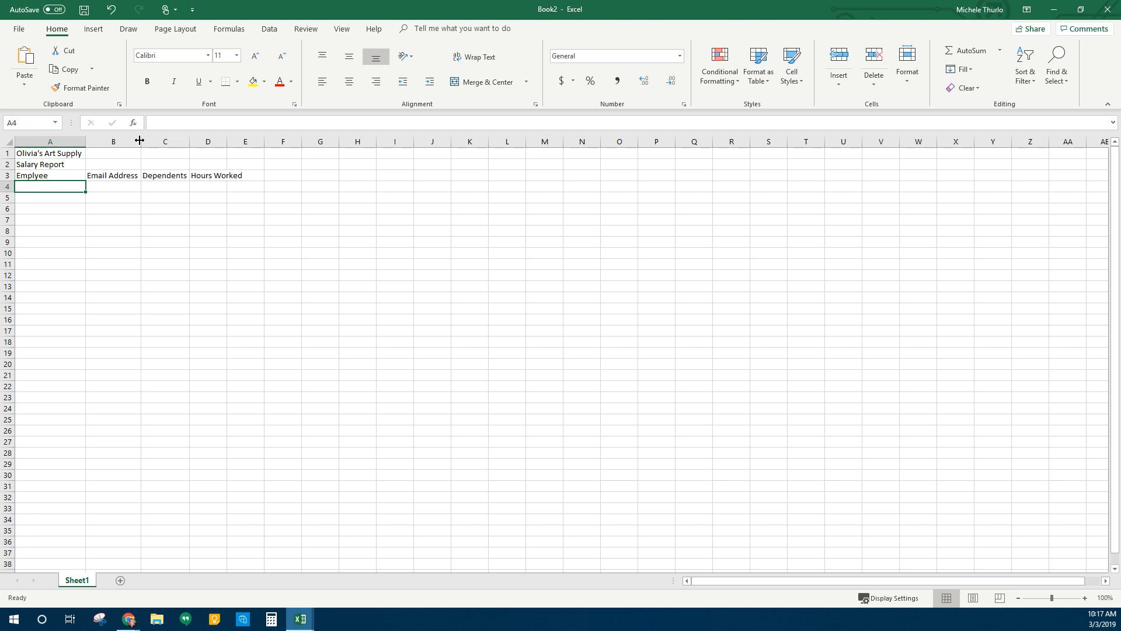
Wrap the Hours Worked heading in D3 onto two lines
{"action": "left_click", "coordinate": [216, 177]}
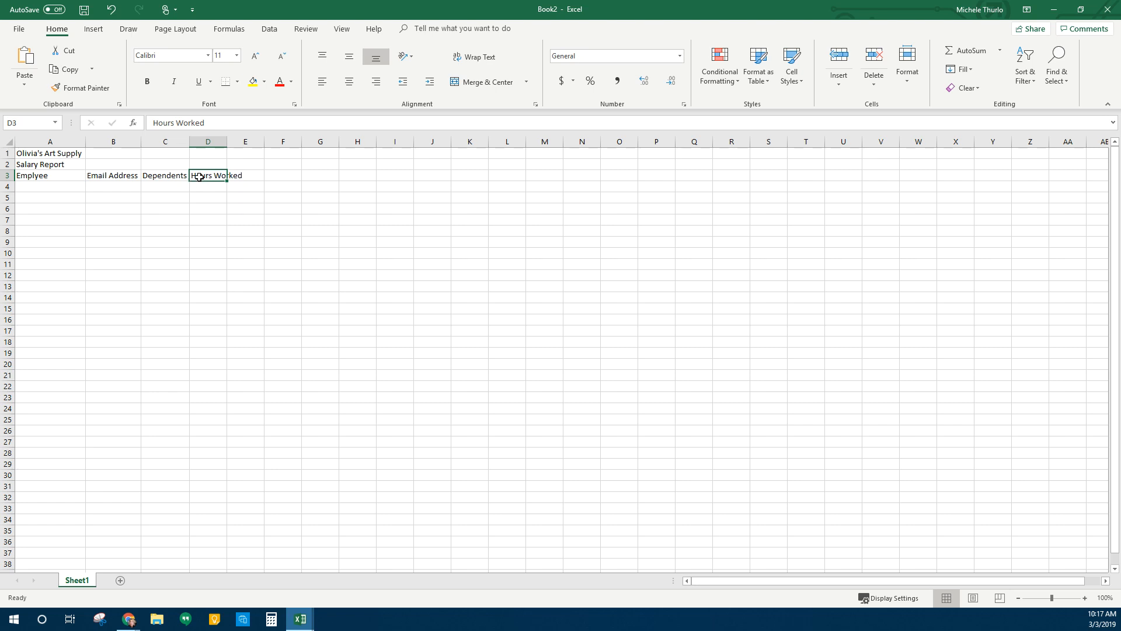
{"action": "left_click", "coordinate": [489, 63]}
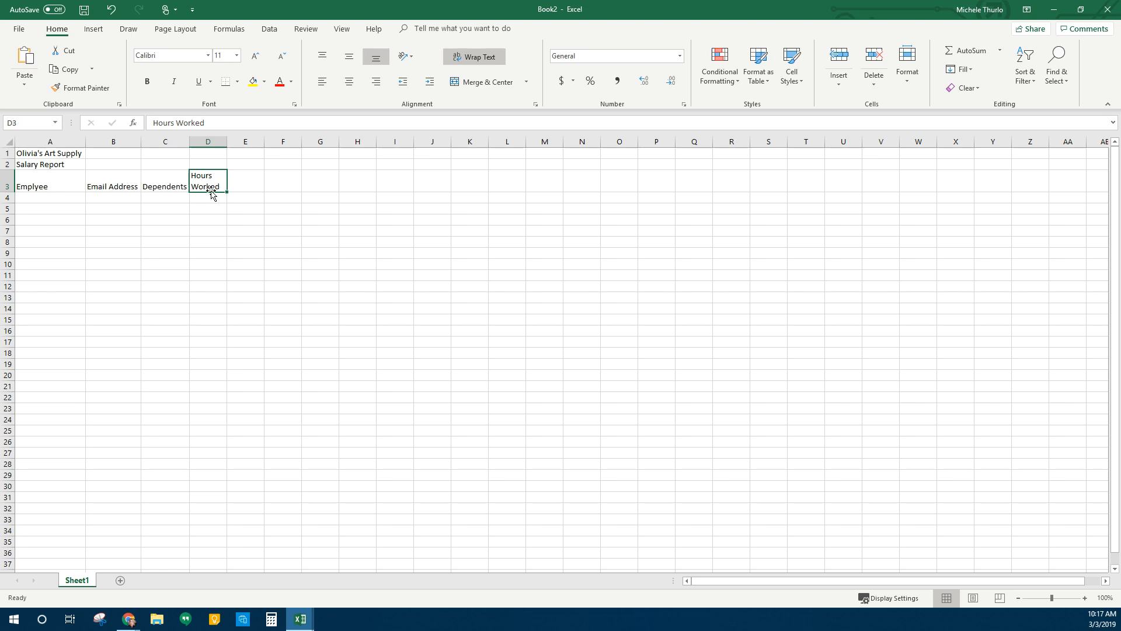
{"action": "left_click", "coordinate": [250, 184]}
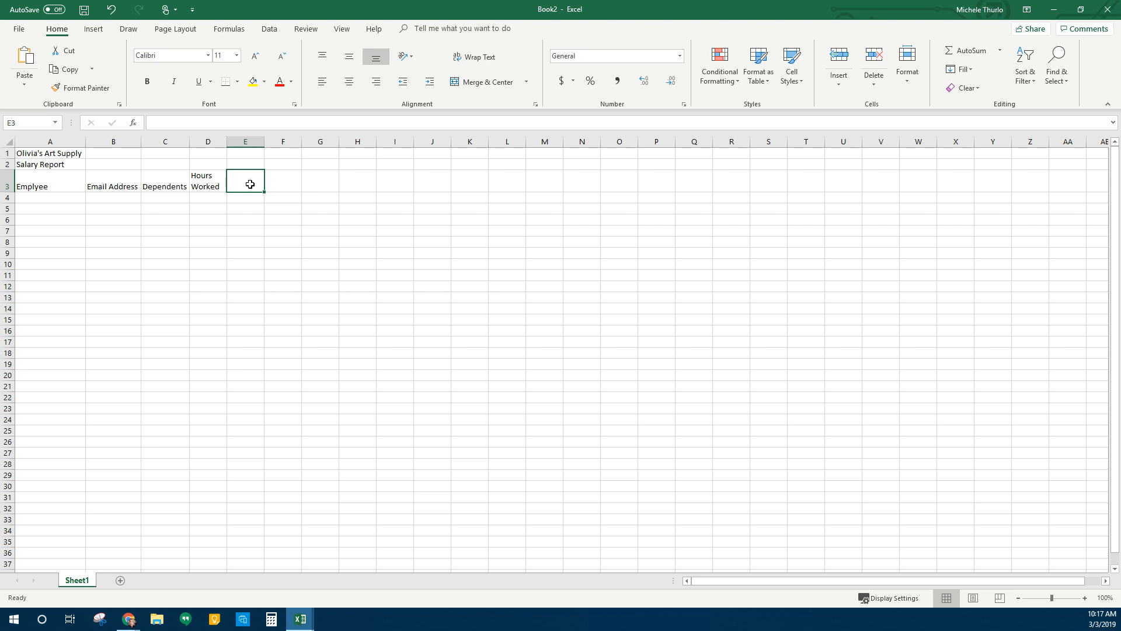
Enter the Hourly Pay Rate heading in E3 split over three lines
{"action": "type", "text": "Hourly"}
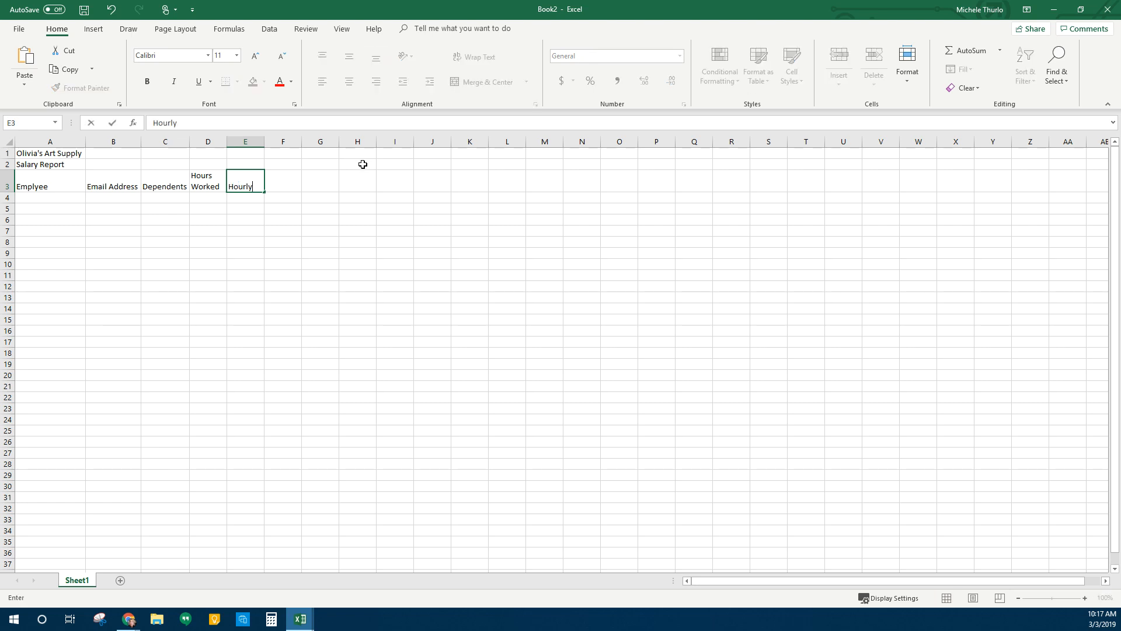
{"action": "key", "text": "alt+Return"}
{"action": "type", "text": "Pay"}
{"action": "key", "text": "alt+Return"}
{"action": "type", "text": "Rate"}
{"action": "key", "text": "Return"}
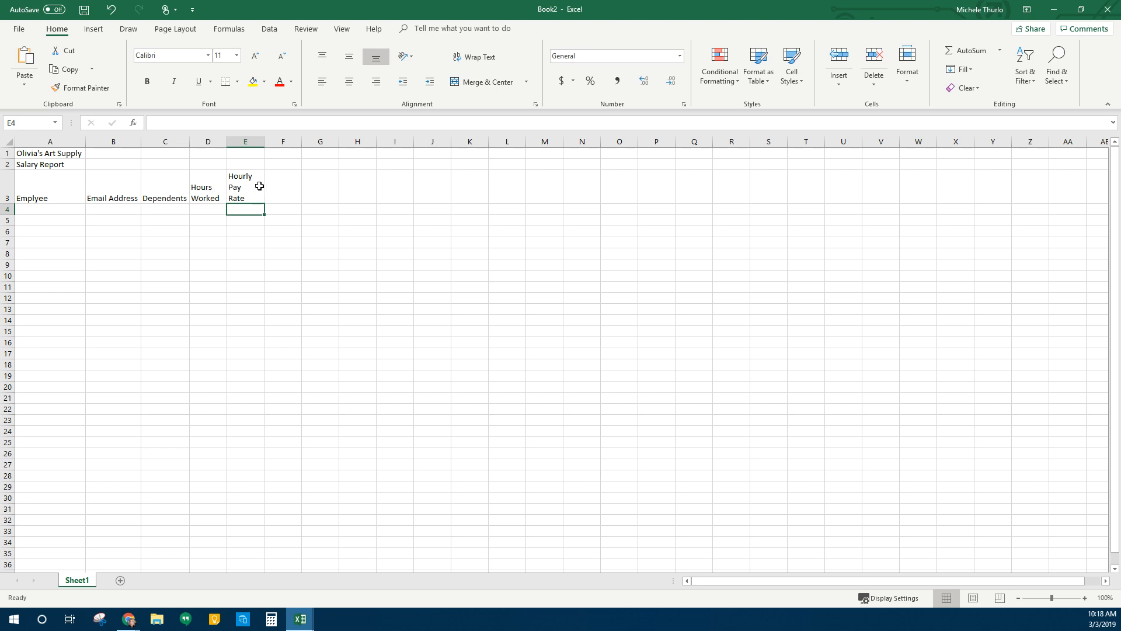
Fill F3:K3 with Gross Pay, Federal Tax, State Tax, Tx %, Net Pay and Hire Date
{"action": "left_click", "coordinate": [286, 190]}
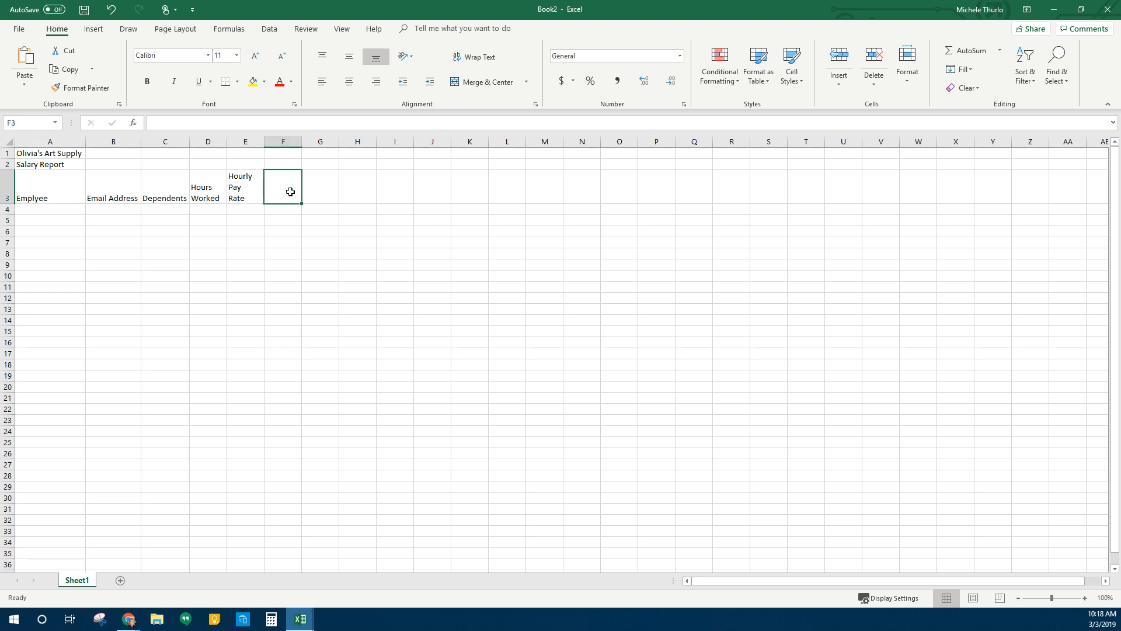
{"action": "type", "text": "G"}
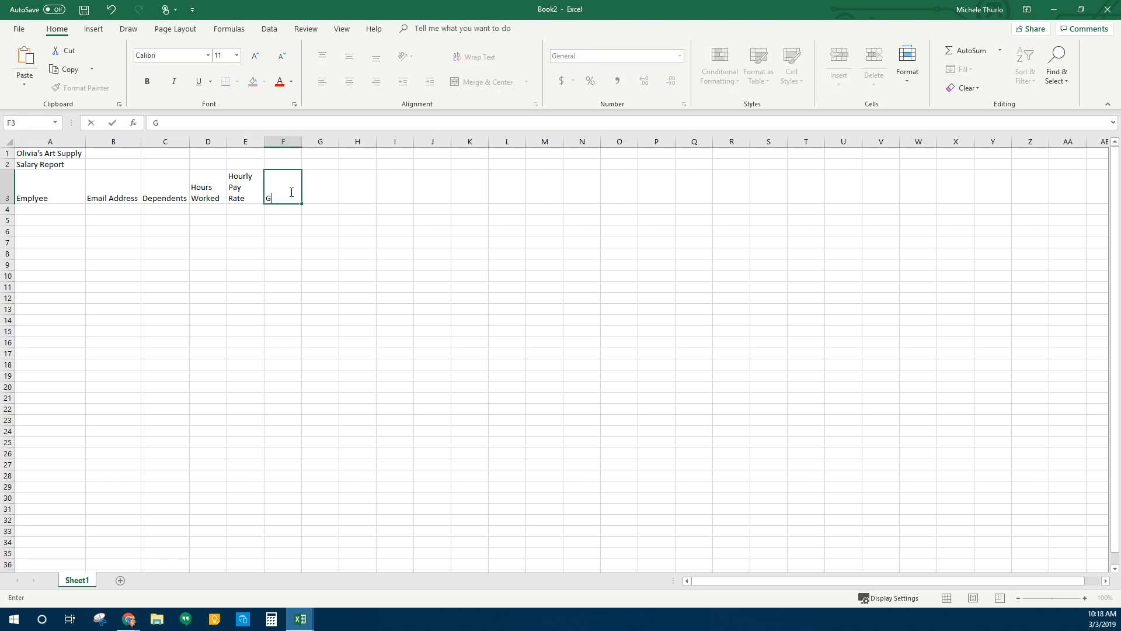
{"action": "key", "text": "BackSpace"}
{"action": "type", "text": "Gross Pay"}
{"action": "key", "text": "Tab"}
{"action": "type", "text": "Fe"}
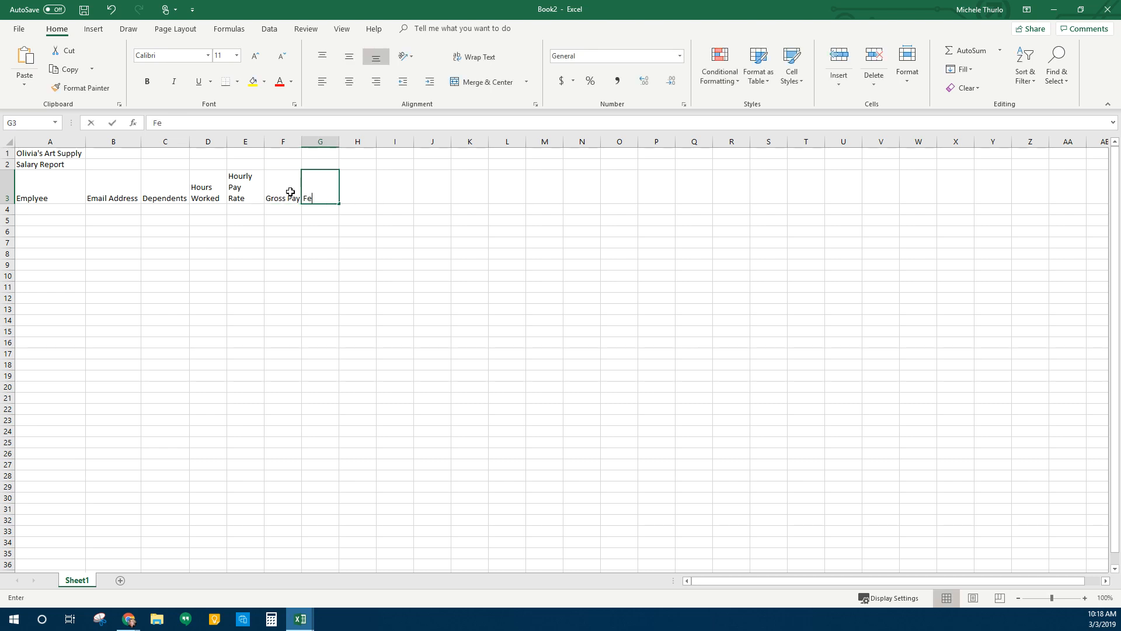
{"action": "type", "text": "deral Tax"}
{"action": "key", "text": "Tab"}
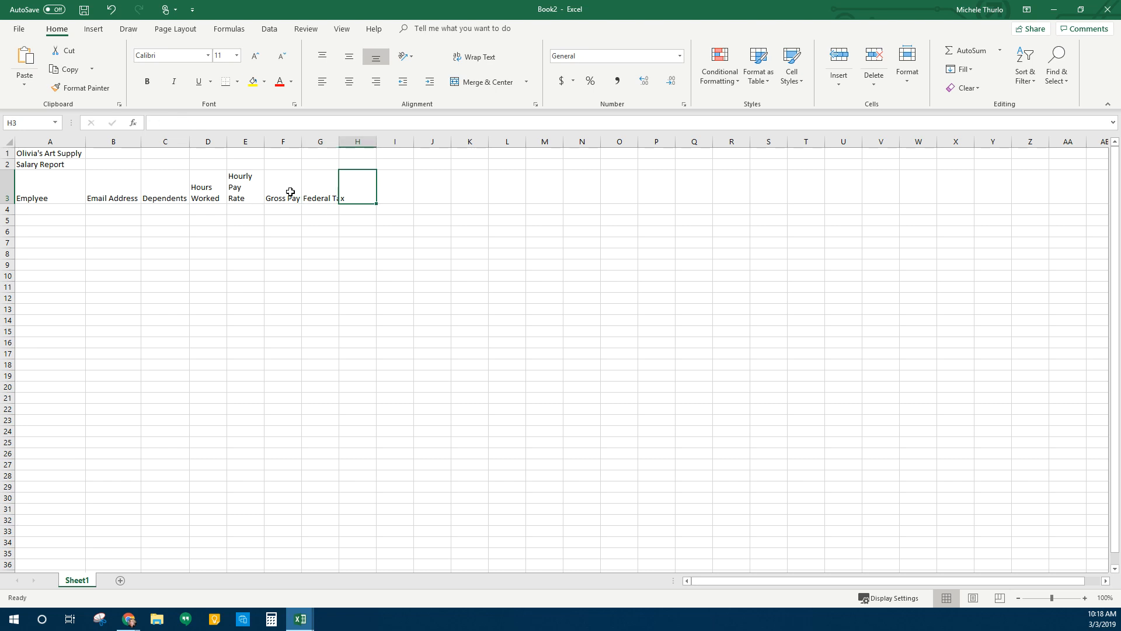
{"action": "type", "text": "State Tax"}
{"action": "key", "text": "Tab"}
{"action": "type", "text": "T"}
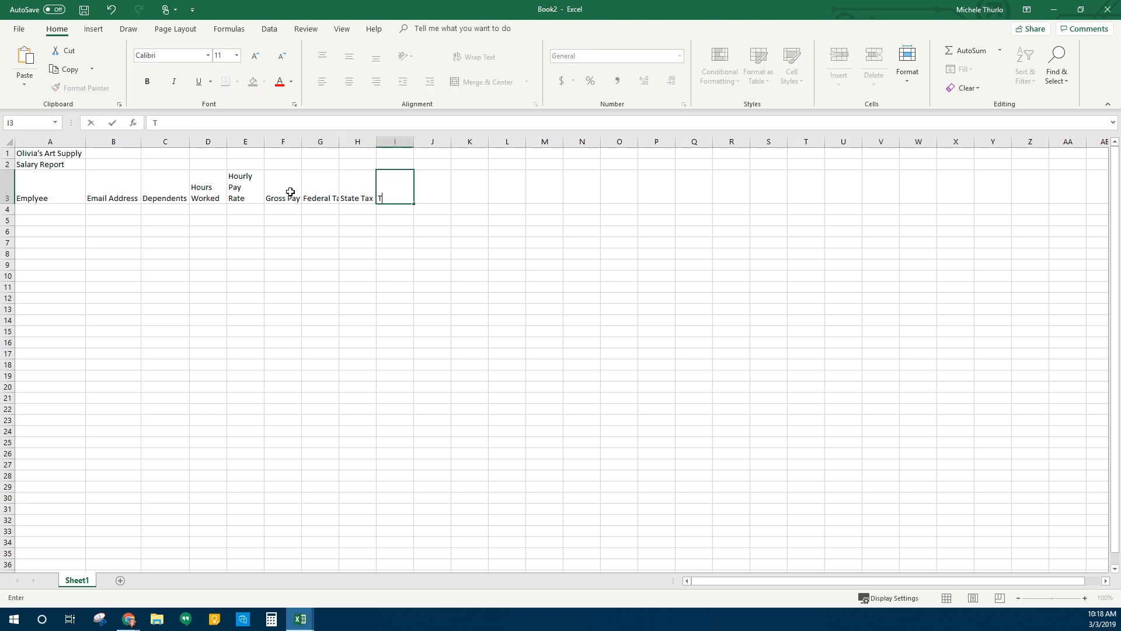
{"action": "type", "text": "x %"}
{"action": "key", "text": "Tab"}
{"action": "type", "text": "Ne"}
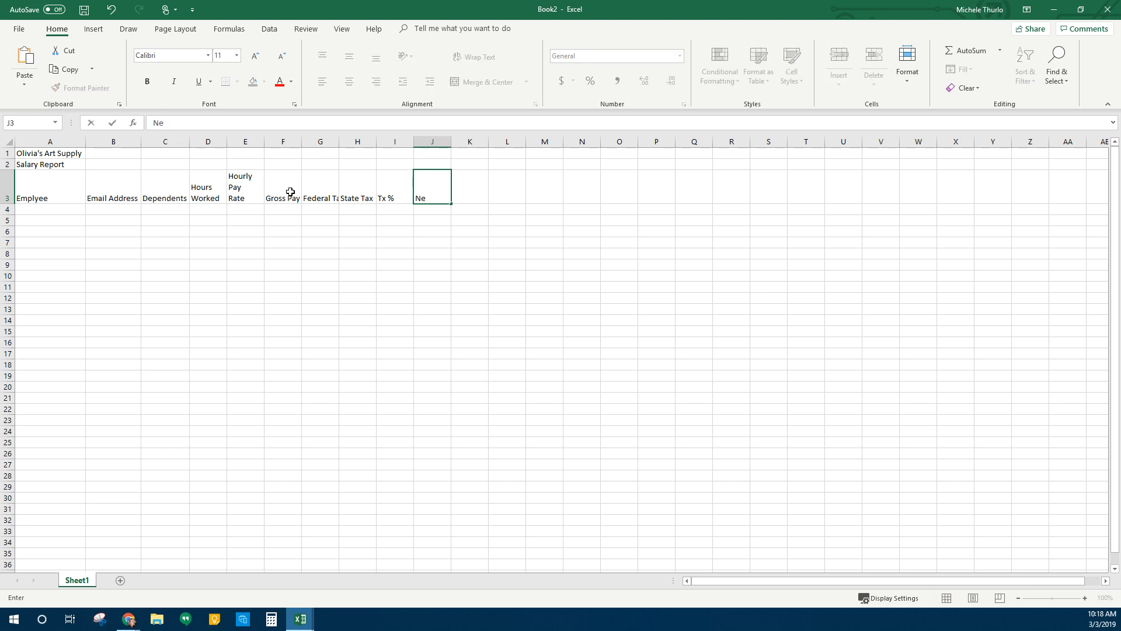
{"action": "type", "text": "t Pay"}
{"action": "key", "text": "Tab"}
{"action": "type", "text": "Hire "}
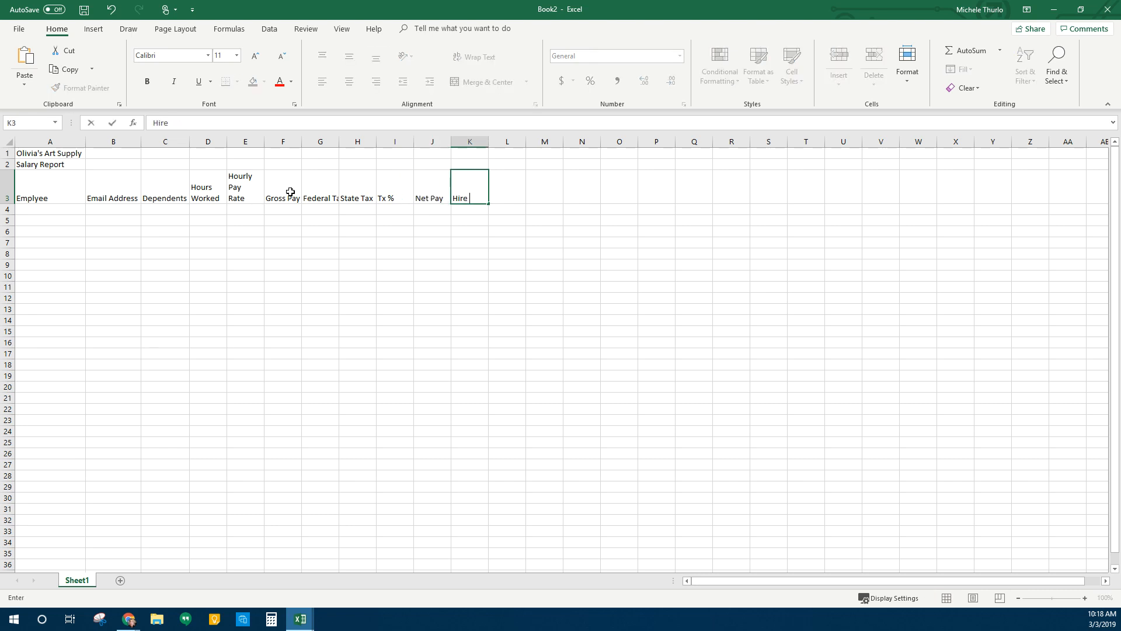
{"action": "type", "text": "Date"}
{"action": "key", "text": "Return"}
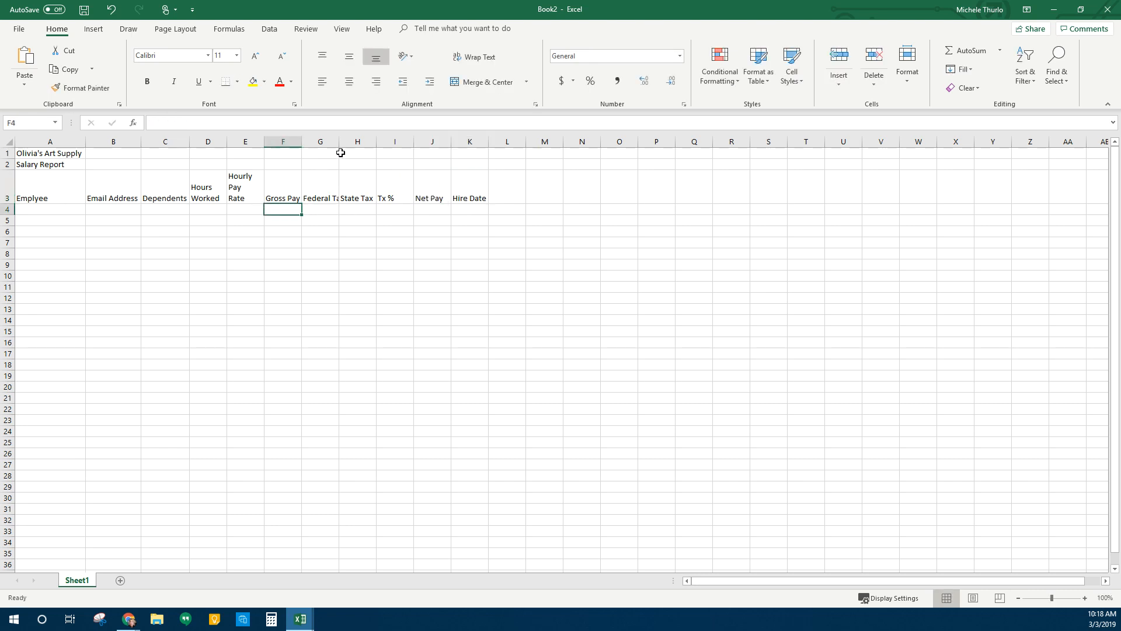
AutoFit columns F, G and I to their header text
{"action": "double_click", "coordinate": [302, 143]}
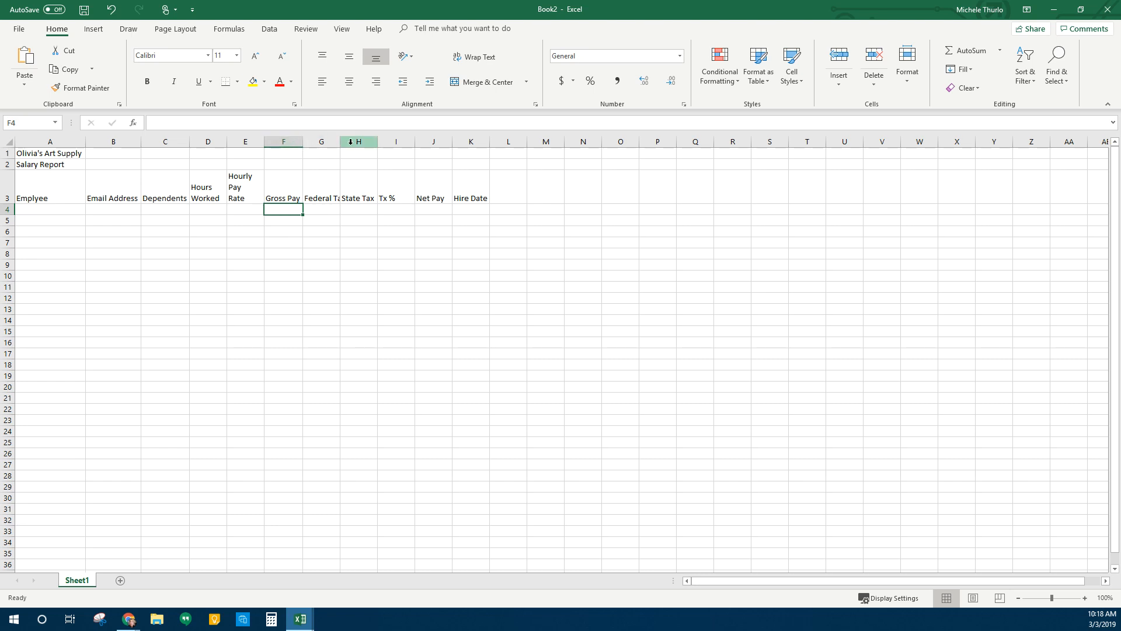
{"action": "double_click", "coordinate": [344, 143]}
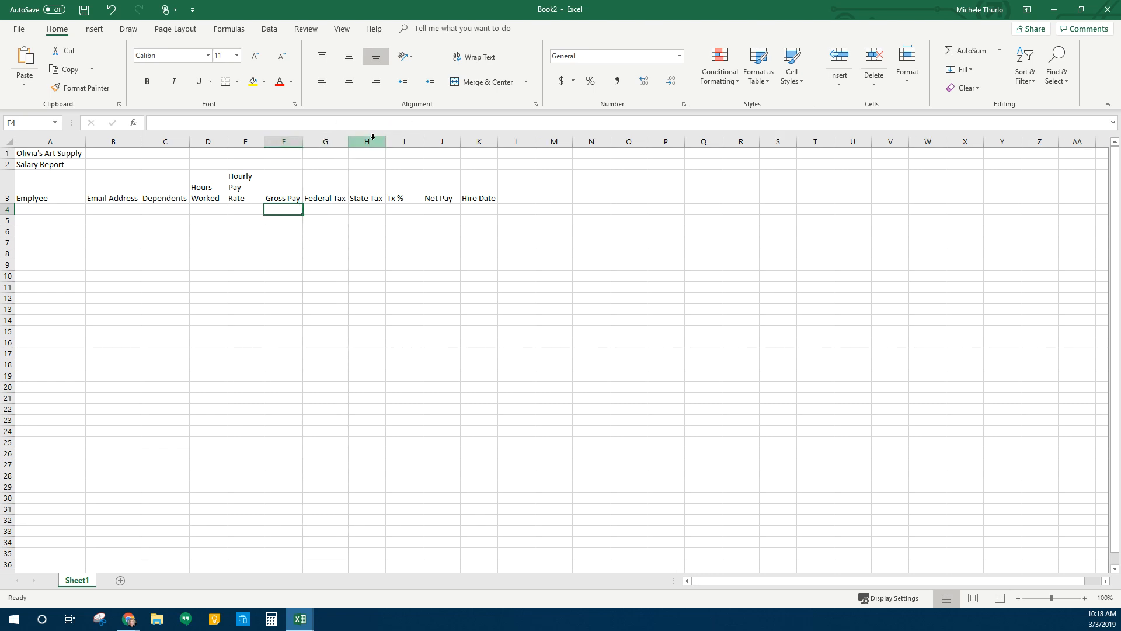
{"action": "double_click", "coordinate": [423, 143]}
Correct the I3 heading to 'Tax %' and widen column I to about 12.89
{"action": "left_click", "coordinate": [390, 198]}
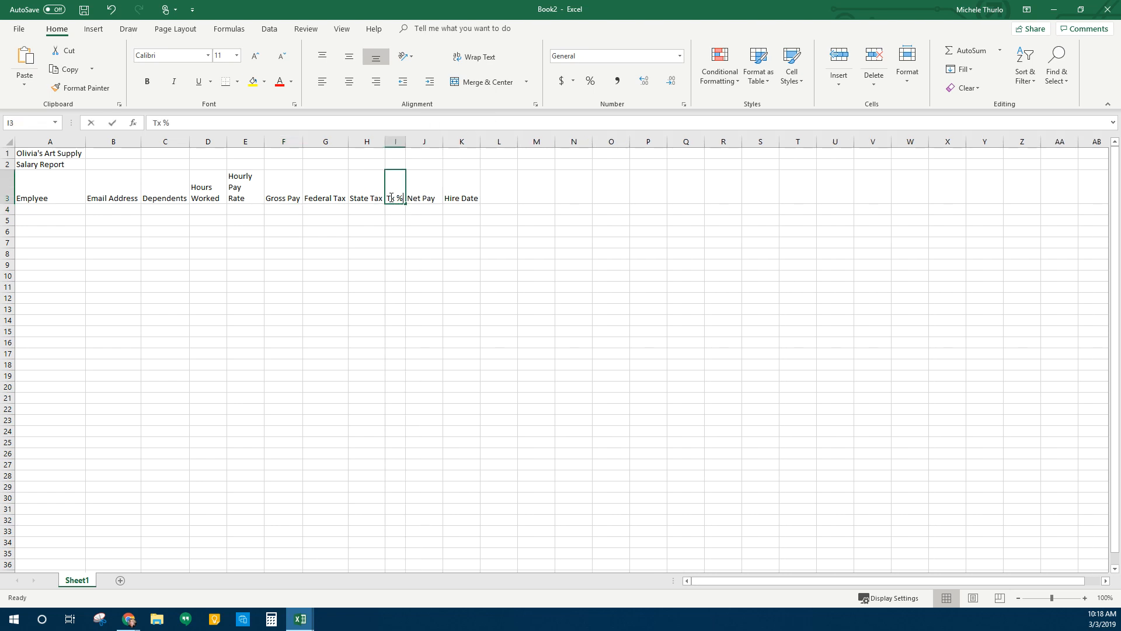
{"action": "double_click", "coordinate": [391, 198]}
{"action": "type", "text": "a"}
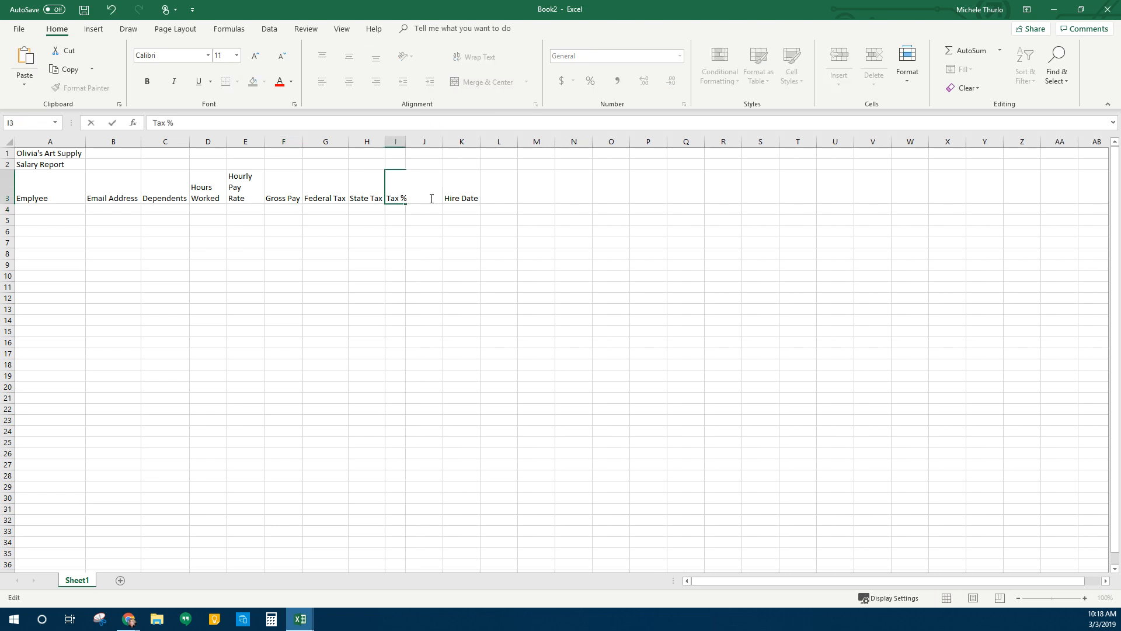
{"action": "key", "text": "Return"}
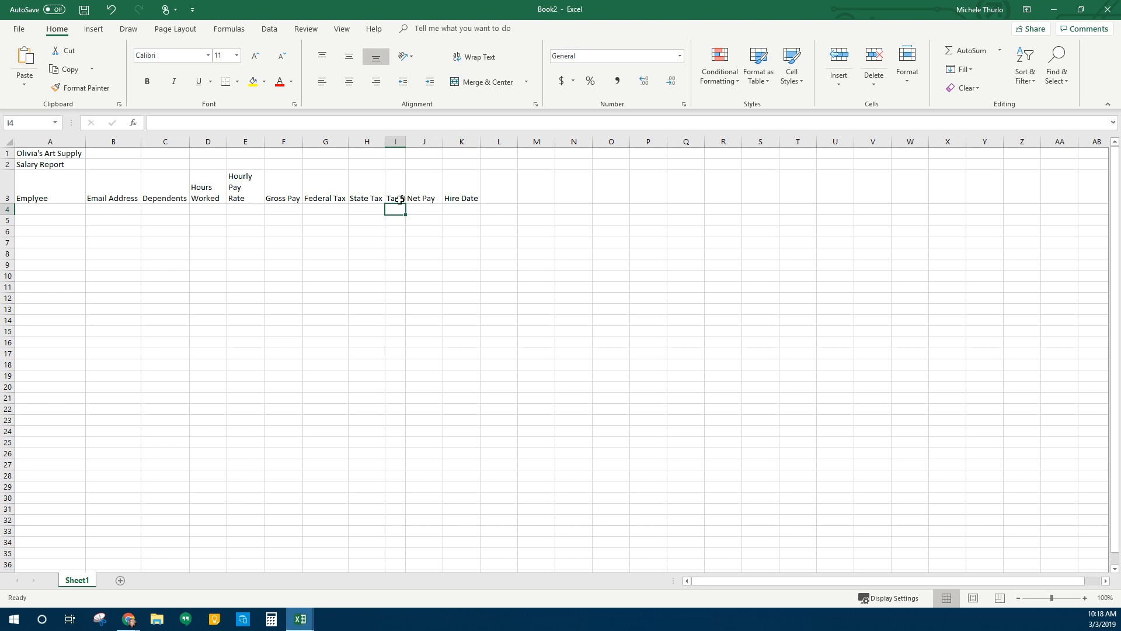
{"action": "left_click_drag", "start_coordinate": [406, 142], "coordinate": [443, 142]}
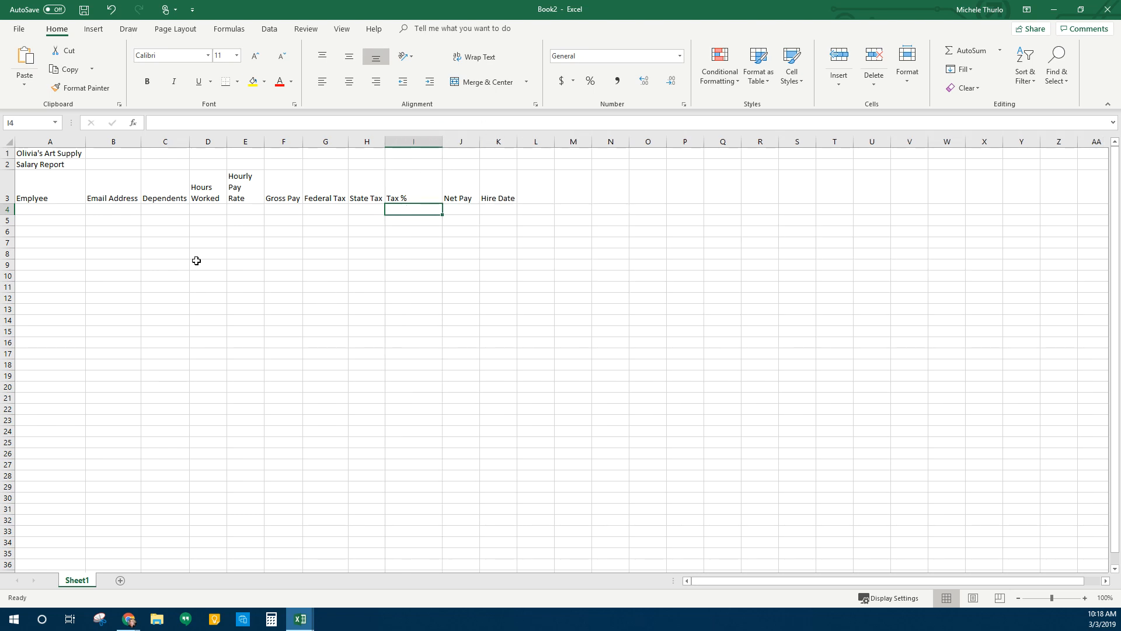
{"action": "left_click", "coordinate": [59, 213]}
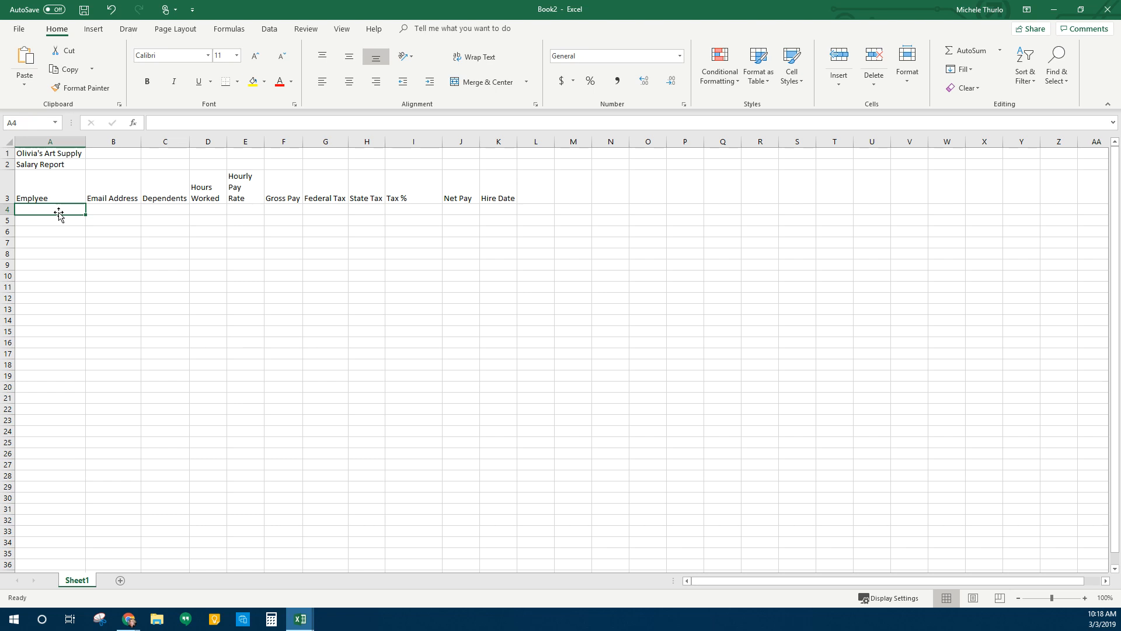
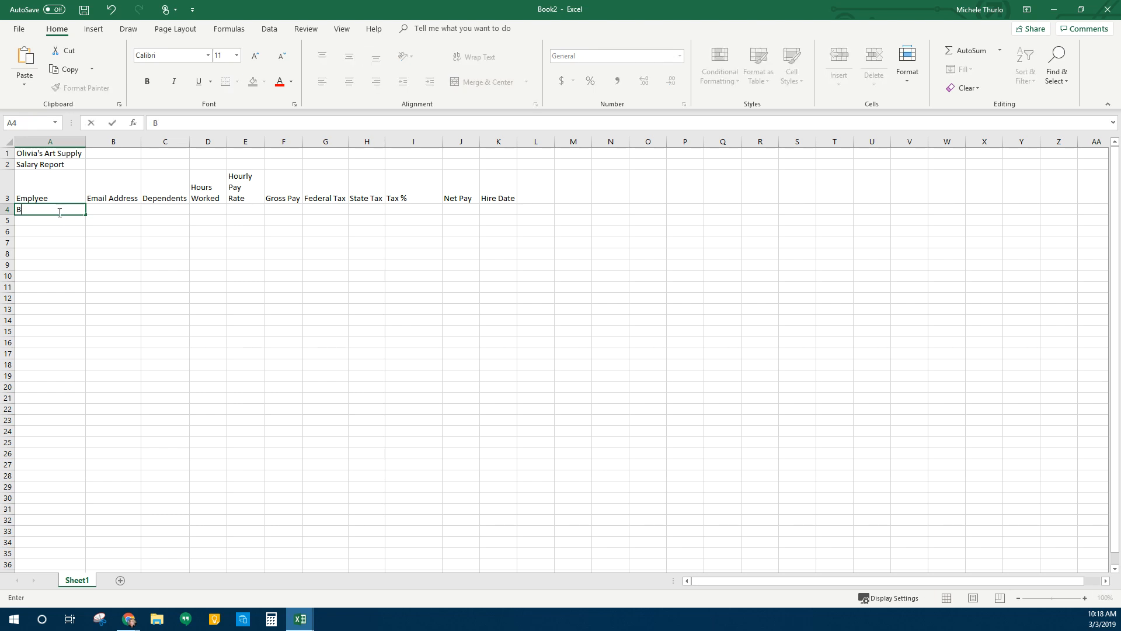
Enter the first five employee names, last name first, in A4:A8
{"action": "key", "text": "Return"}
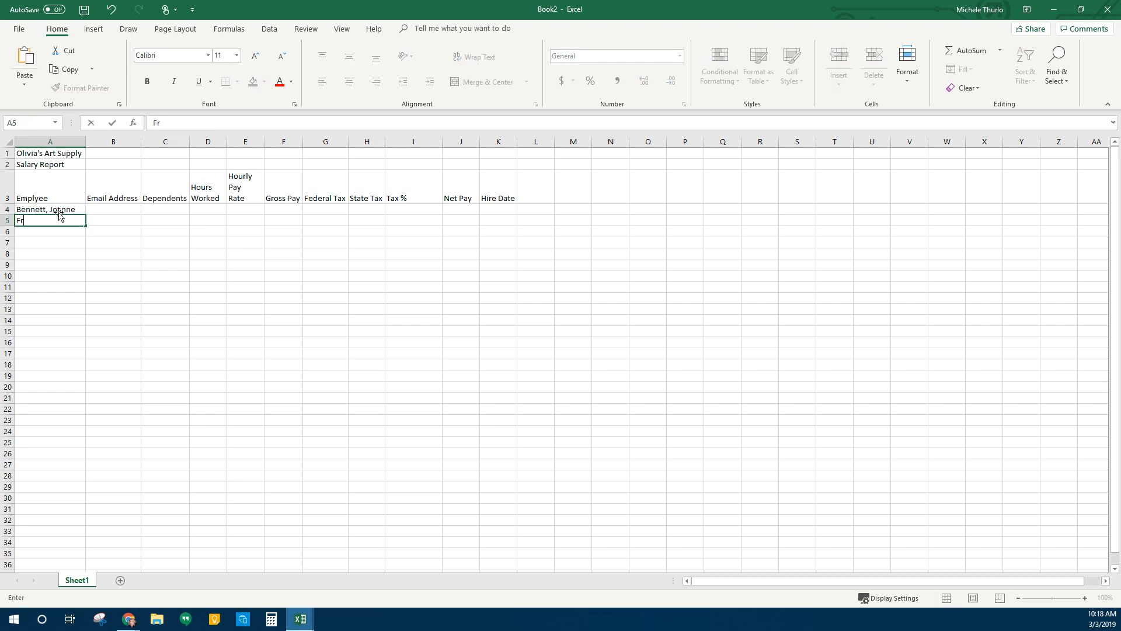
{"action": "key", "text": "Return"}
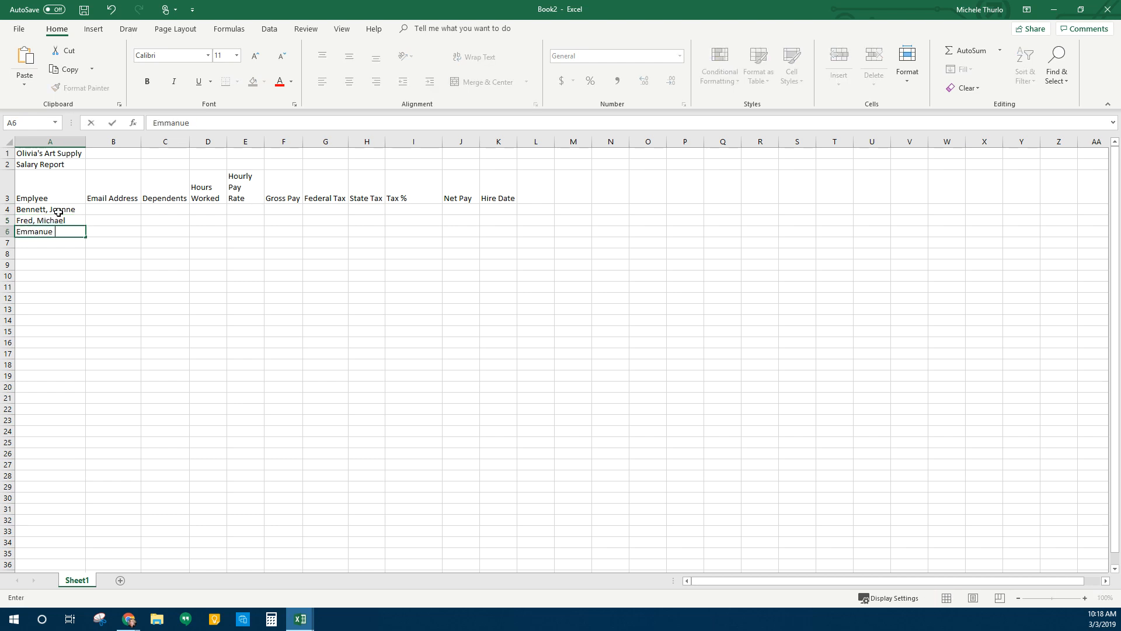
{"action": "key", "text": "Return"}
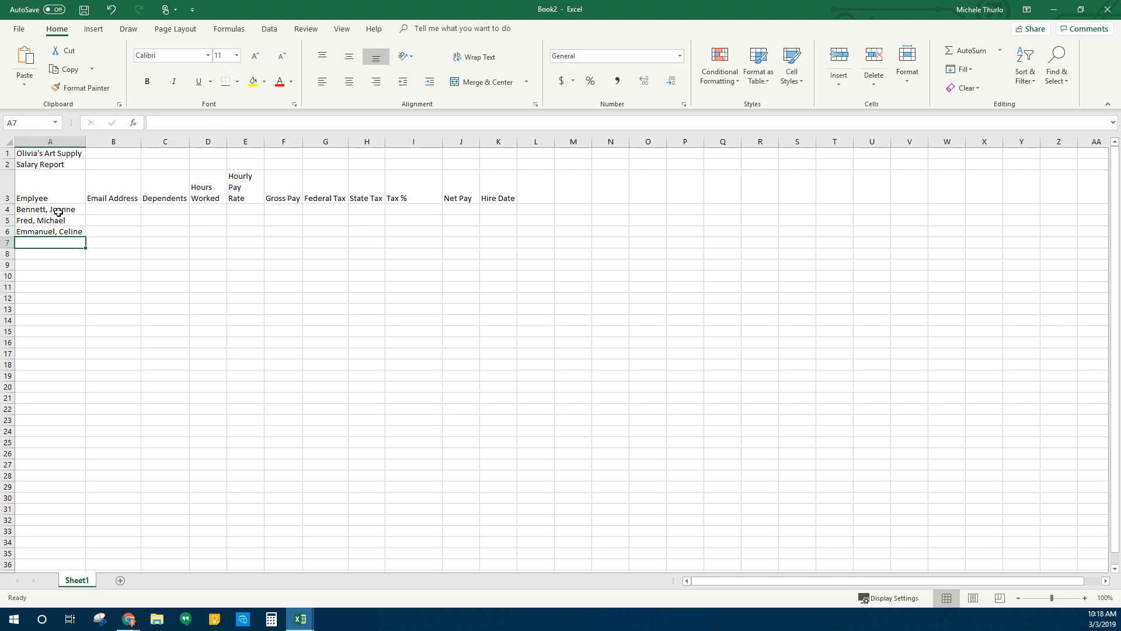
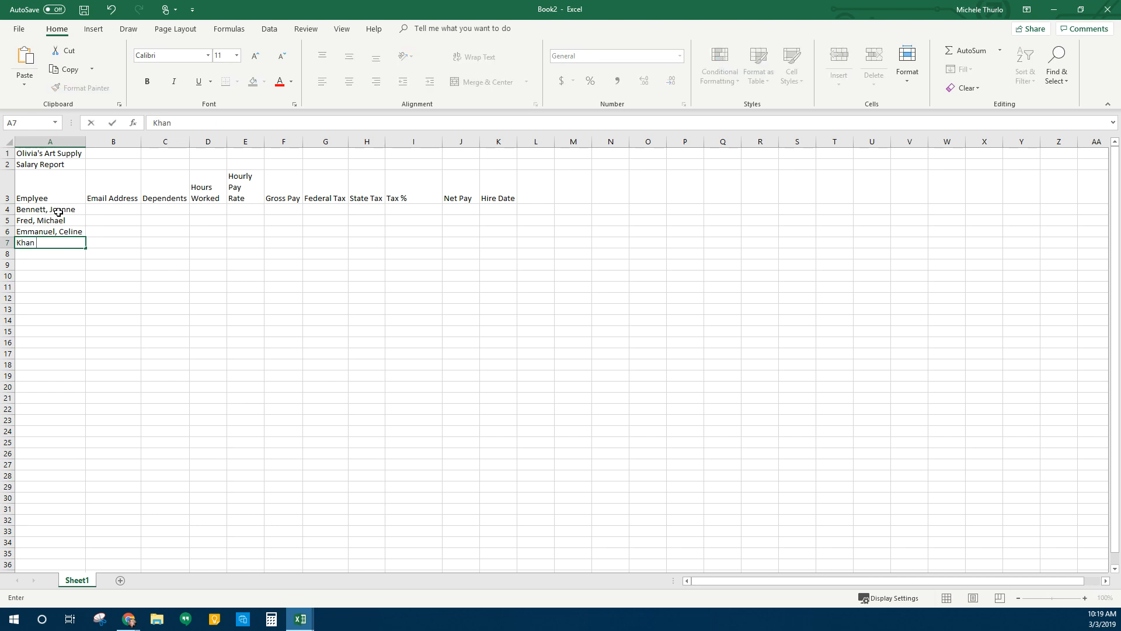
{"action": "key", "text": "Return"}
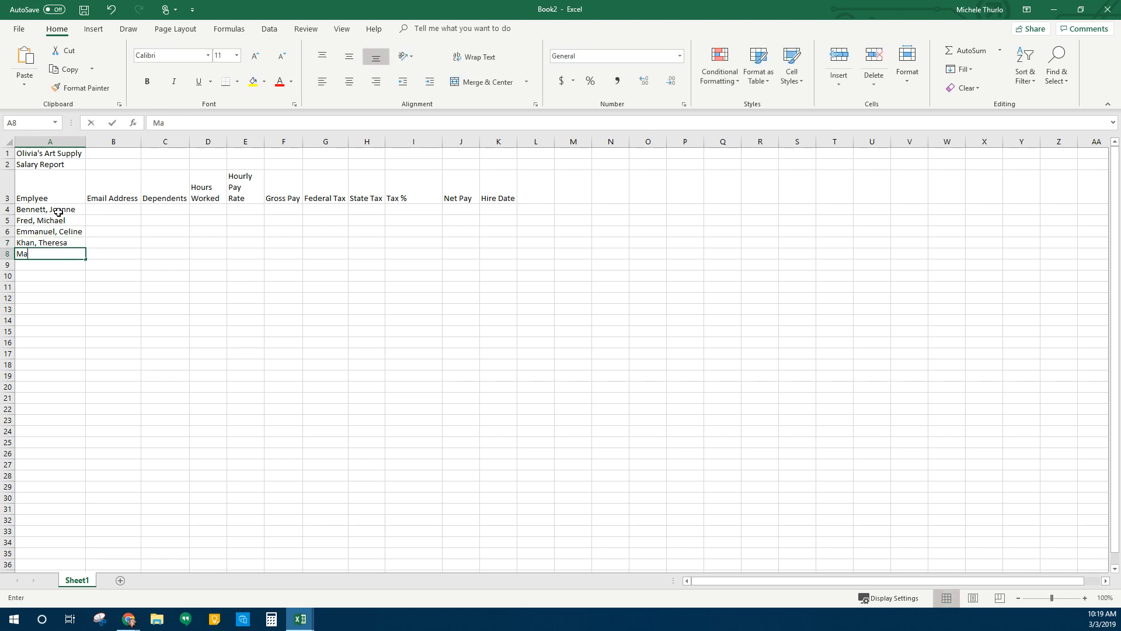
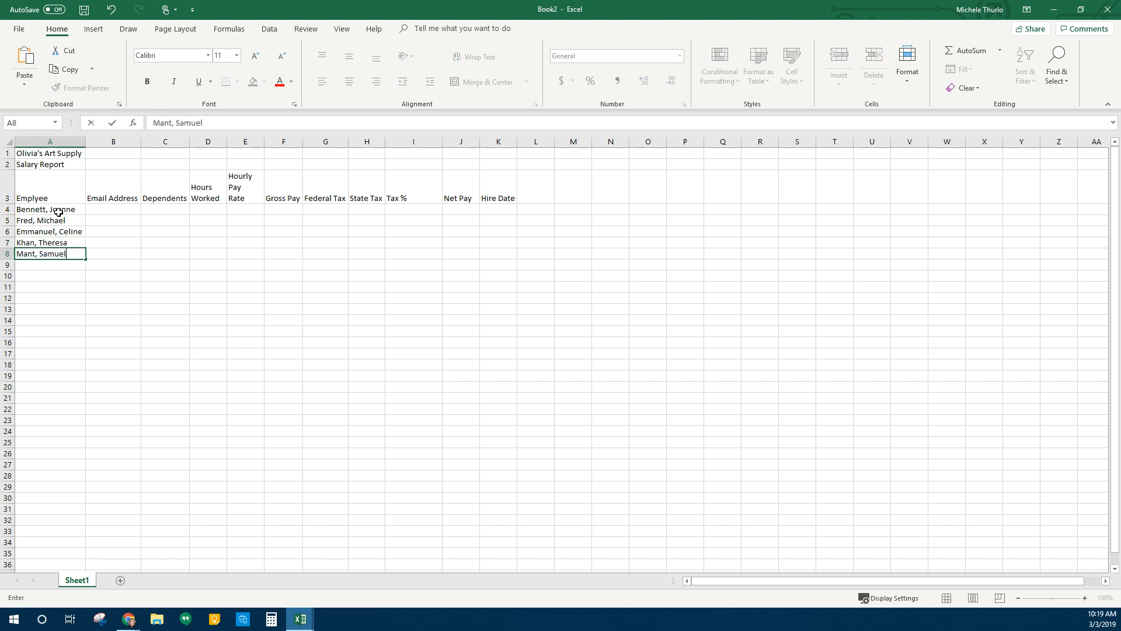
{"action": "key", "text": "Return"}
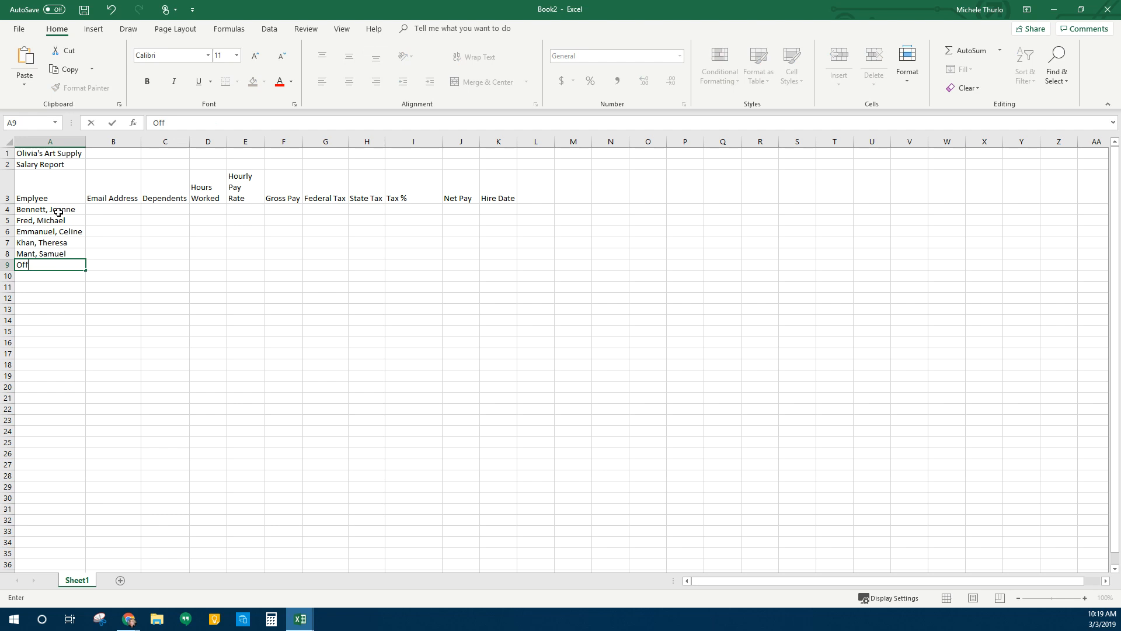
Enter the remaining four employee names in A9:A12 and autofit column A
{"action": "key", "text": "Return"}
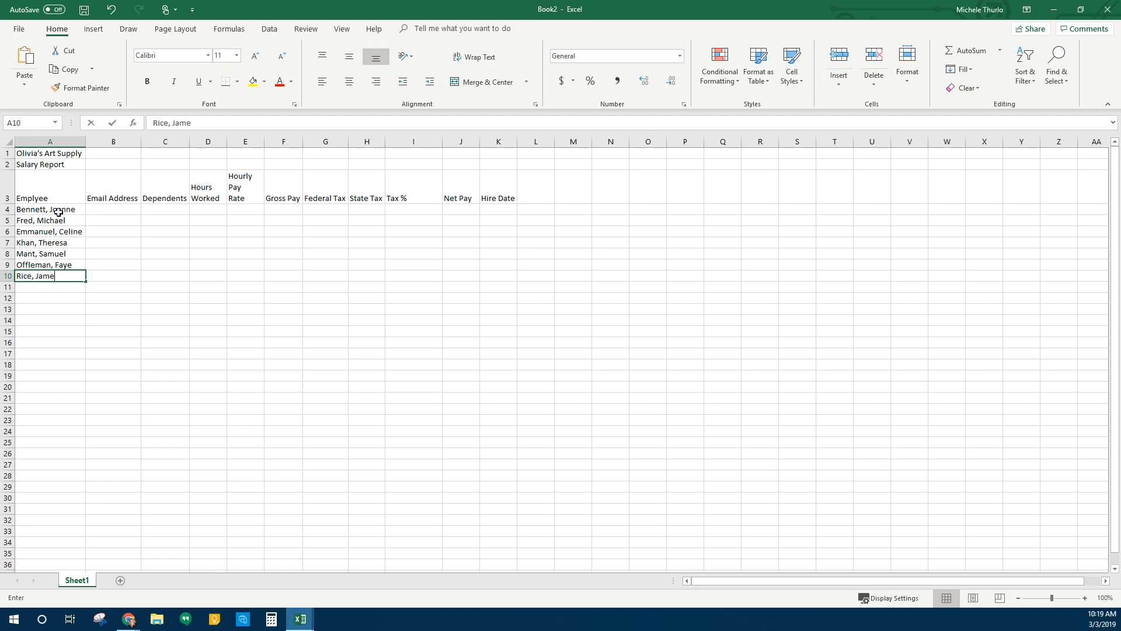
{"action": "key", "text": "Return"}
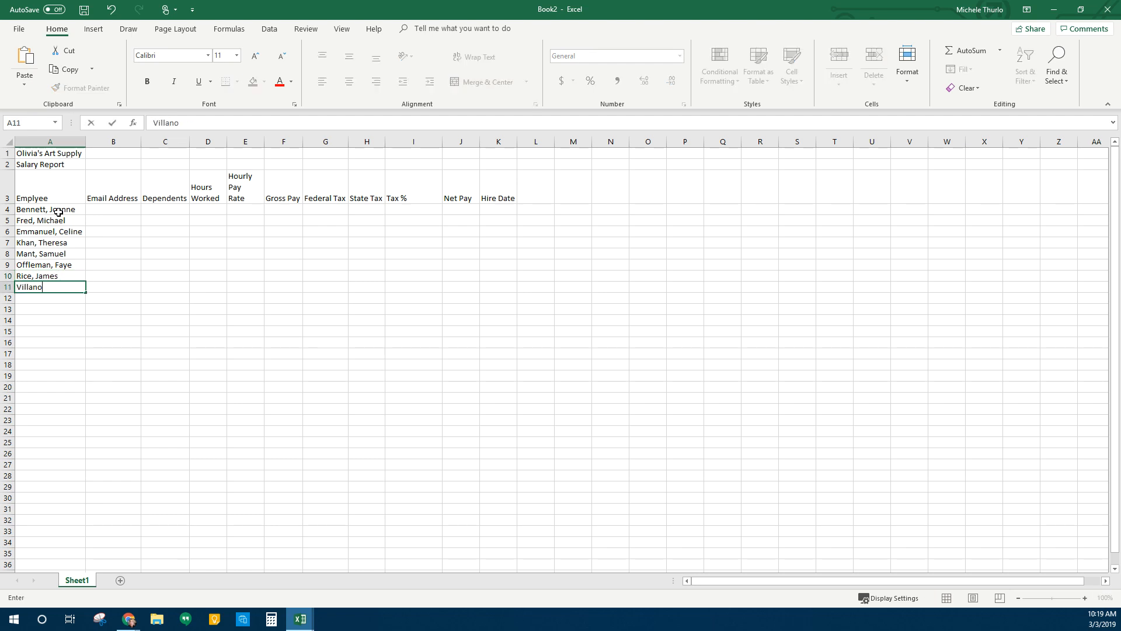
{"action": "key", "text": "Return"}
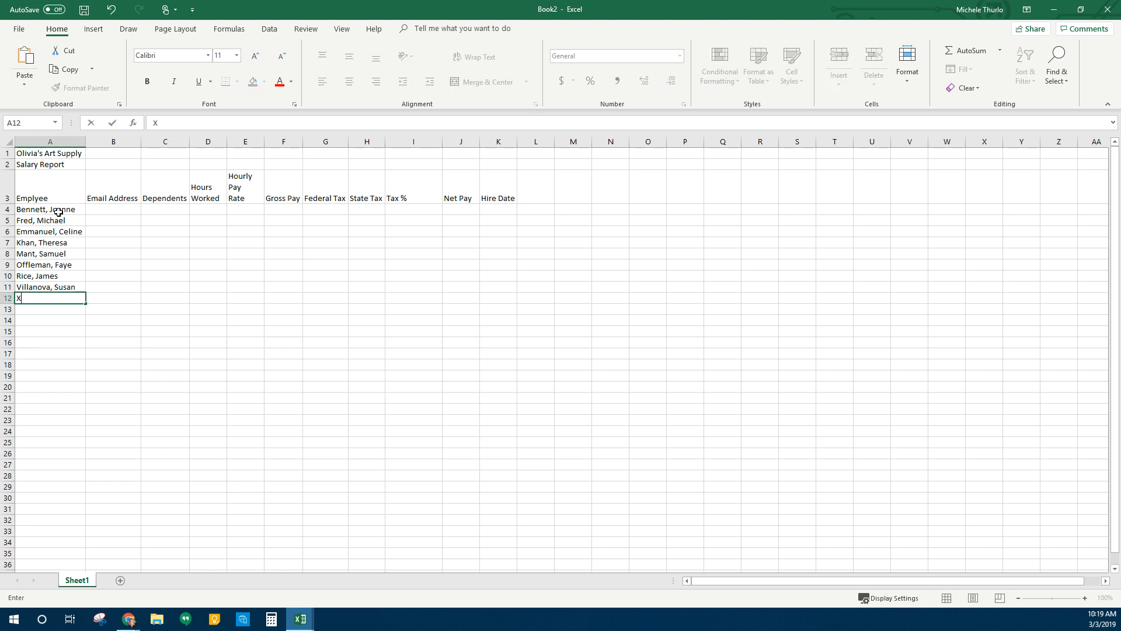
{"action": "key", "text": "Return"}
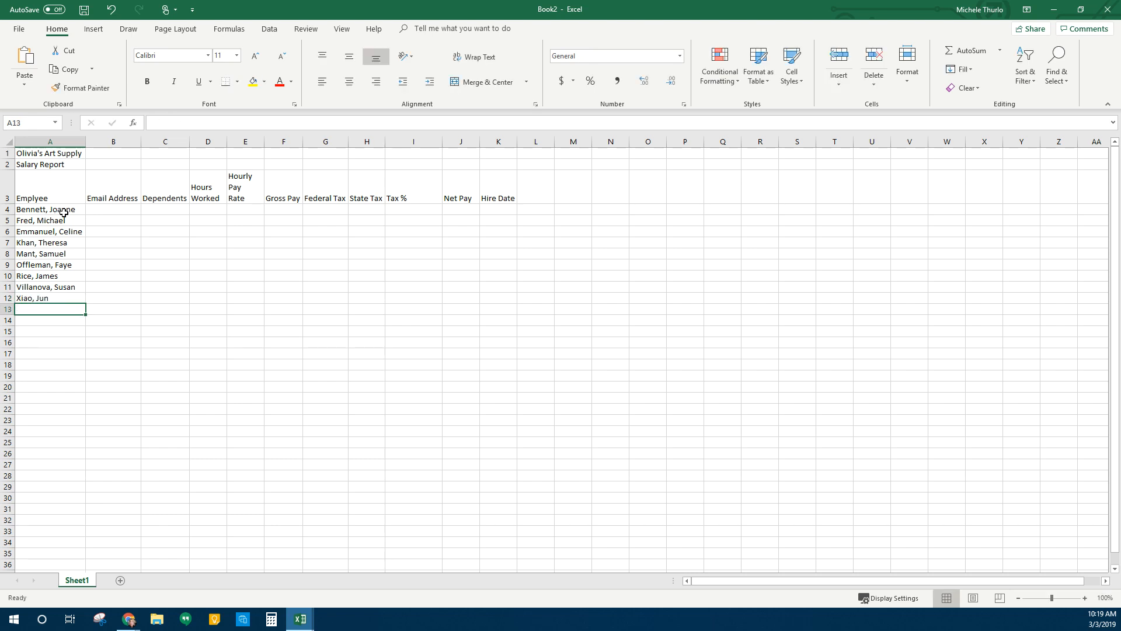
{"action": "double_click", "coordinate": [86, 141]}
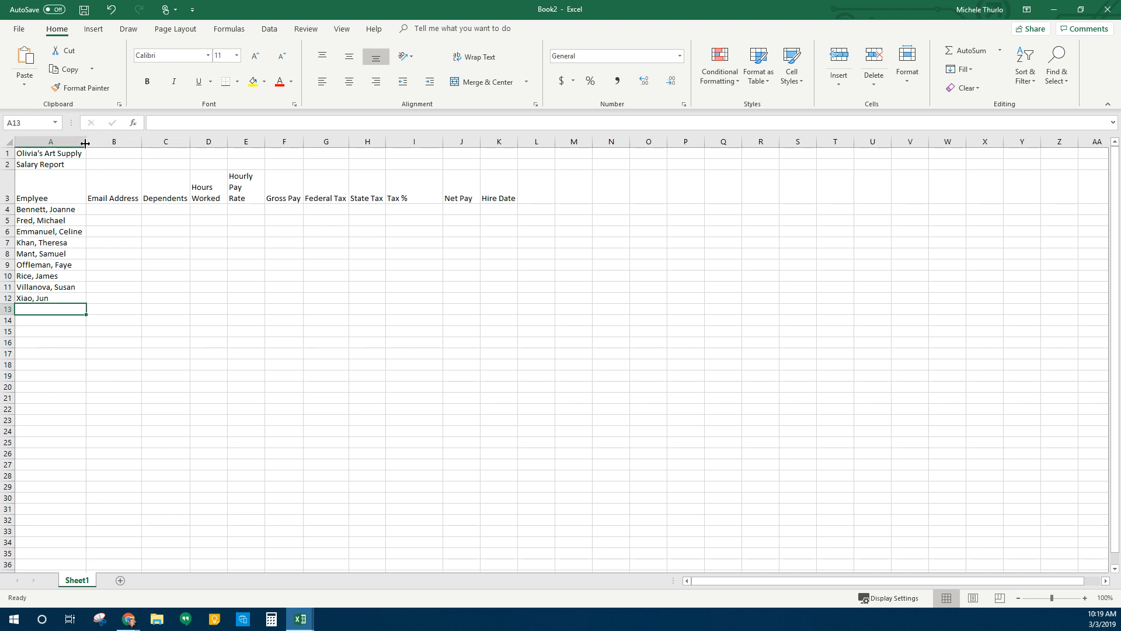
Enter the first two employees' email addresses in B4 and B5
{"action": "left_click", "coordinate": [116, 208]}
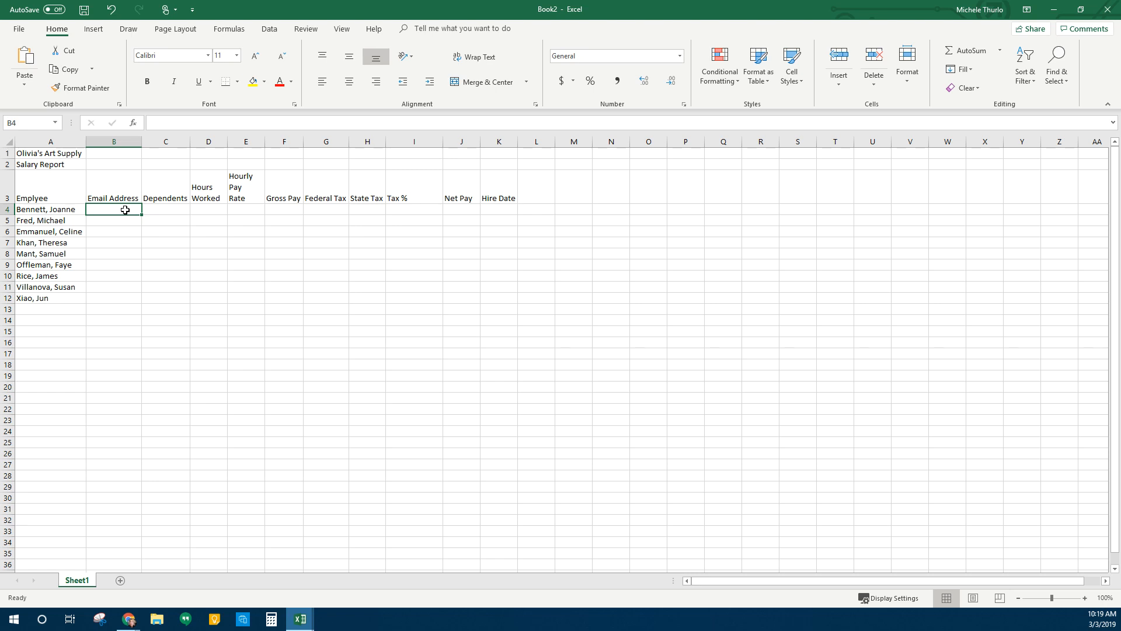
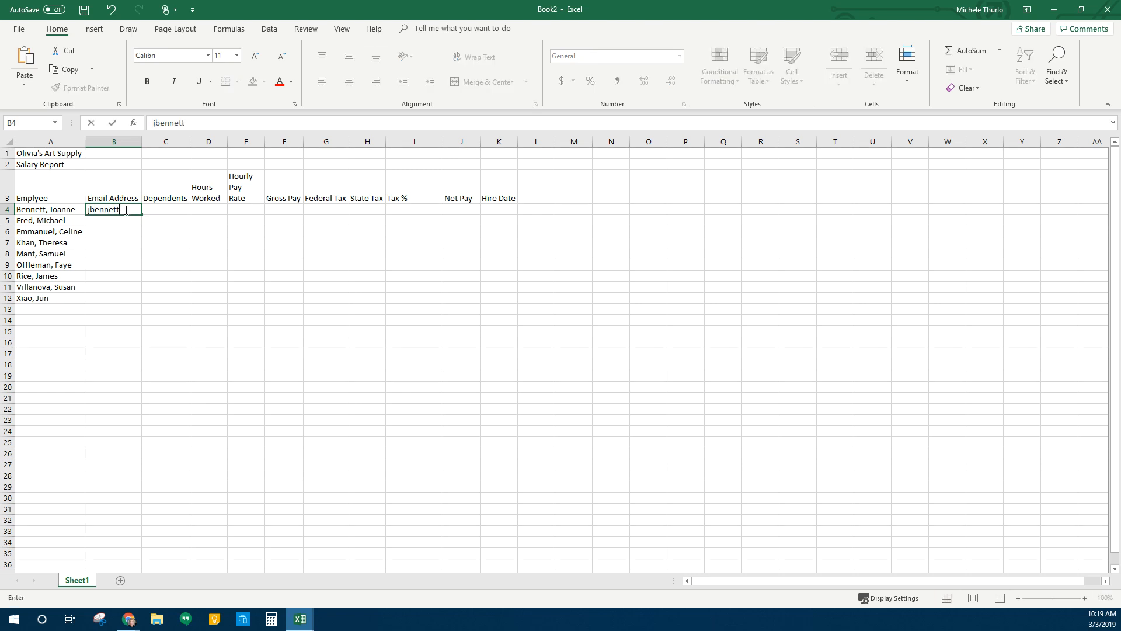
{"action": "key", "text": "Return"}
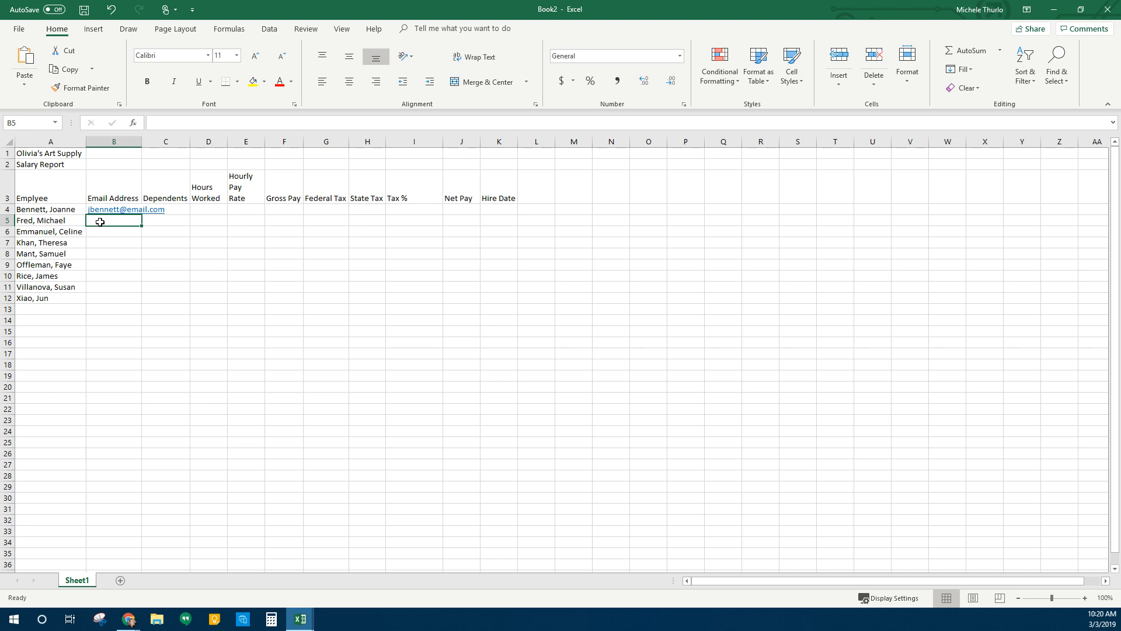
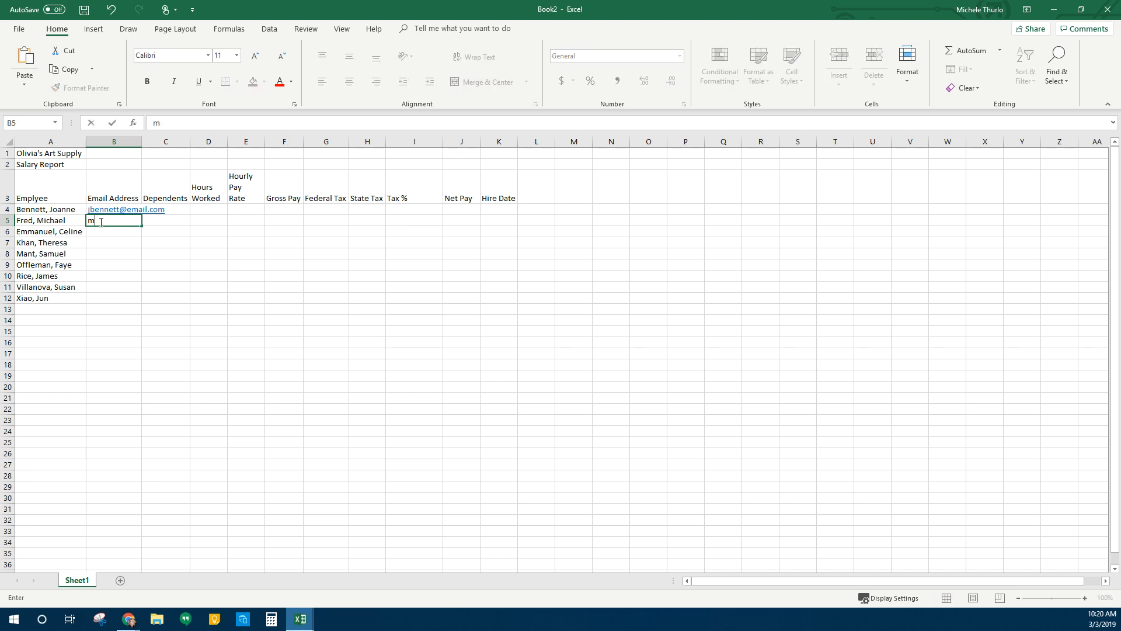
{"action": "key", "text": "Return"}
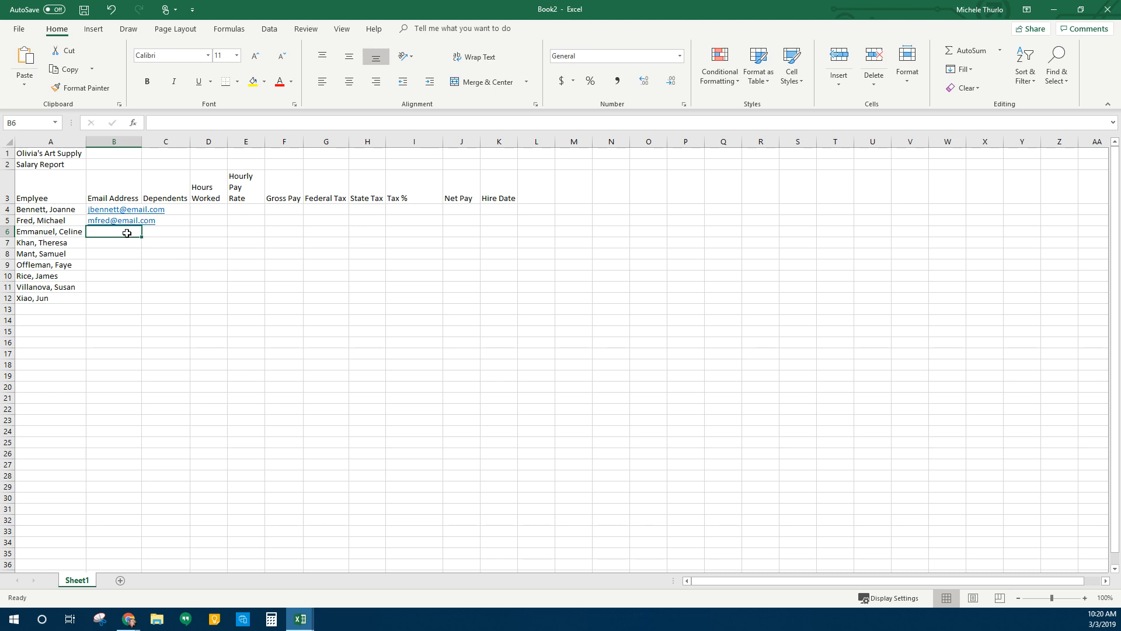
Flash Fill the remaining employees' email addresses into B6:B12
{"action": "left_click", "coordinate": [271, 32]}
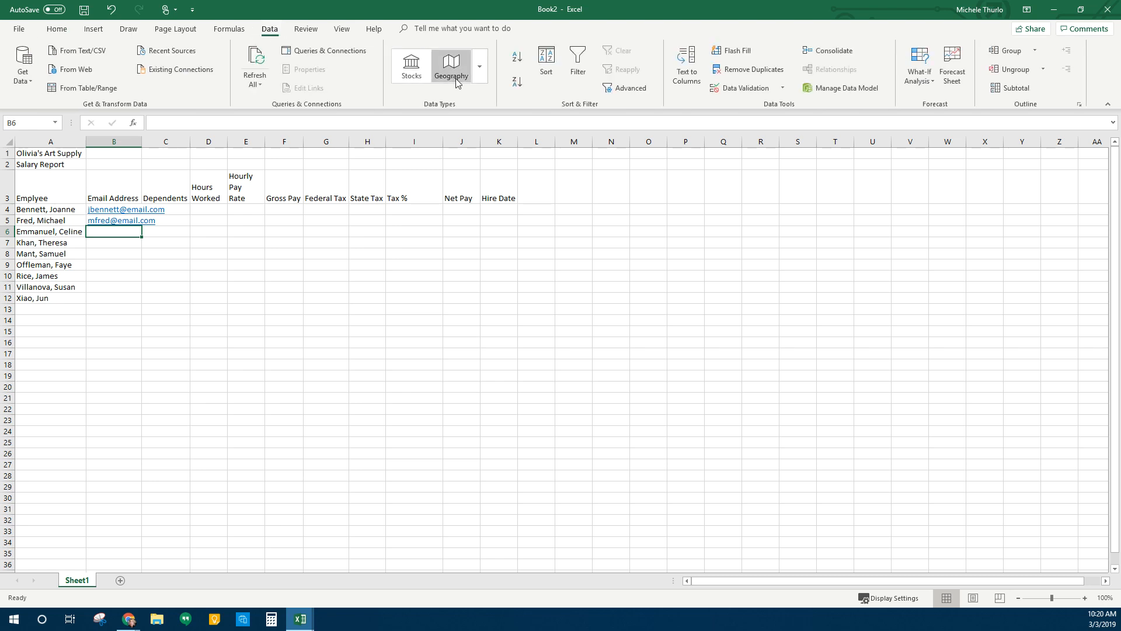
{"action": "left_click", "coordinate": [730, 50]}
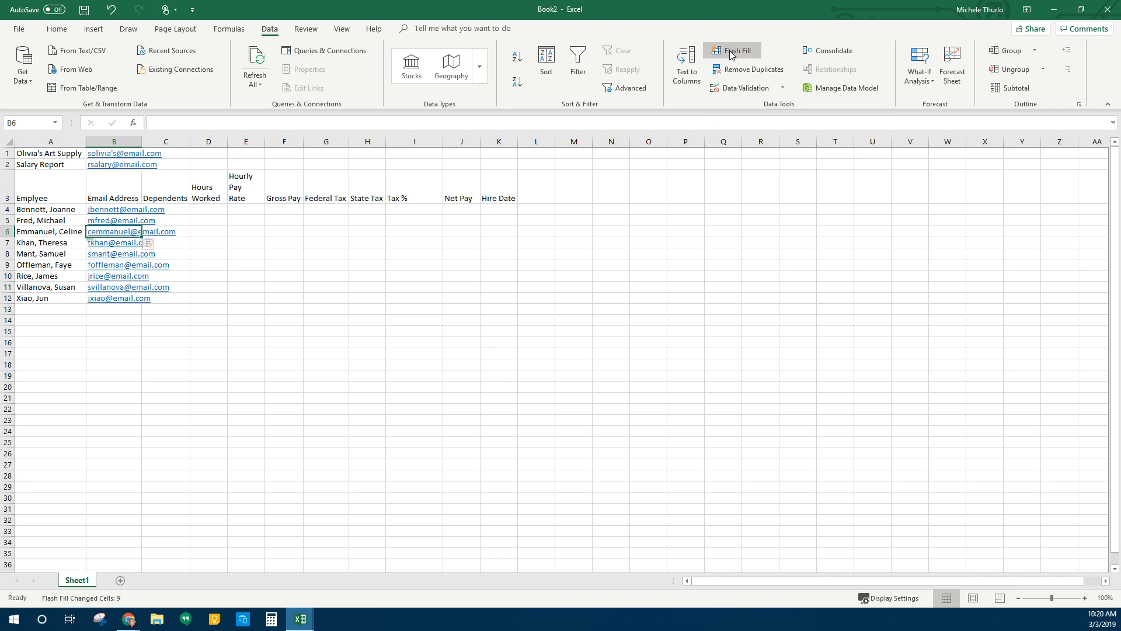
{"action": "left_click", "coordinate": [186, 354]}
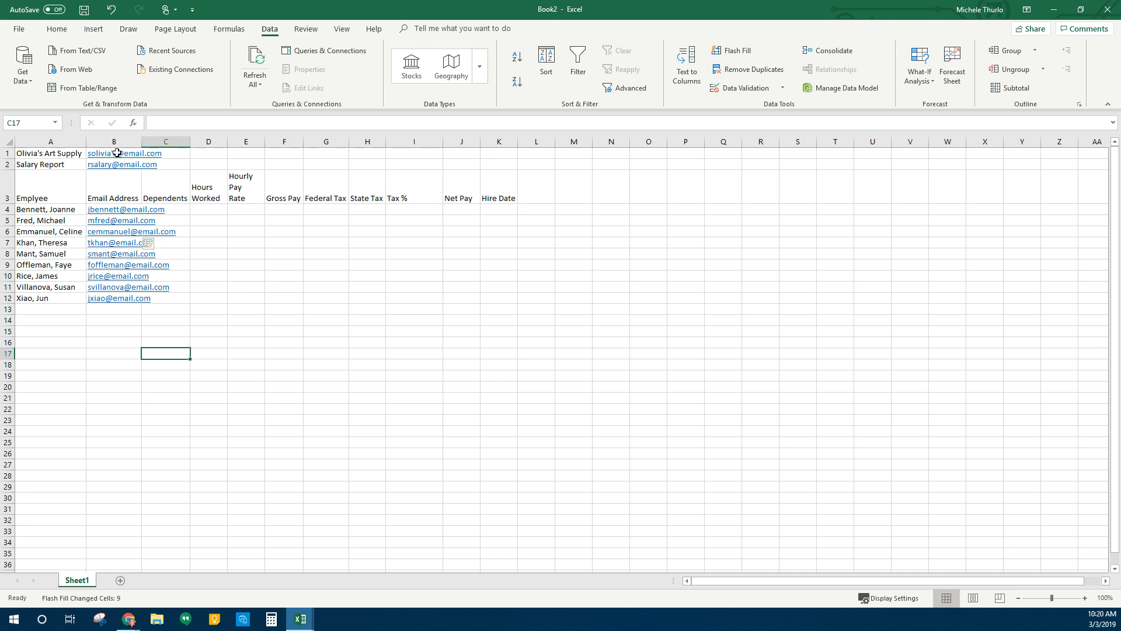
Delete the stray email entries from B1:B2 beside the title rows
{"action": "left_click_drag", "start_coordinate": [117, 152], "coordinate": [118, 164]}
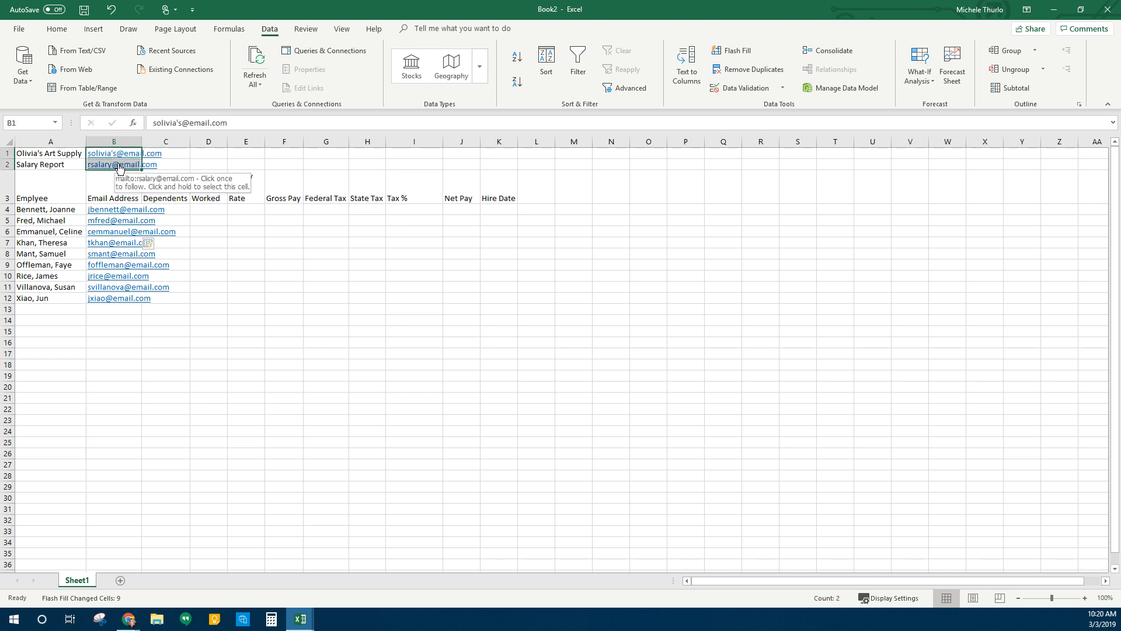
{"action": "key", "text": "Delete"}
{"action": "left_click", "coordinate": [240, 328]}
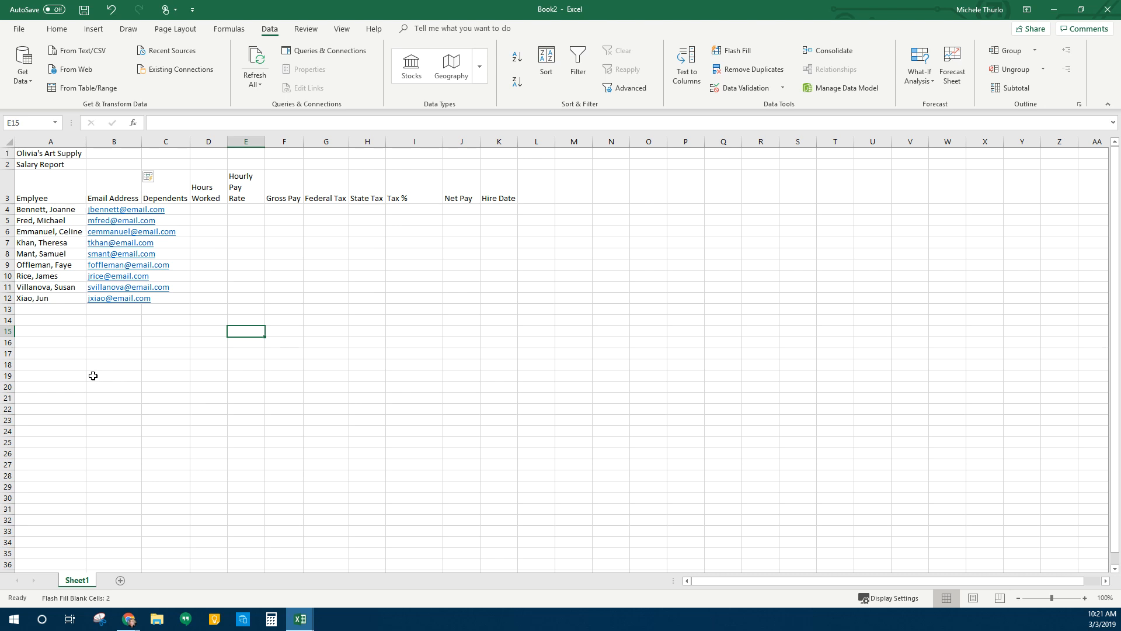
Widen column B and enter dependents 2, 1, 0, 3, 2, 0, 0, 2, 1 in C4:C12
{"action": "left_click_drag", "start_coordinate": [141, 142], "coordinate": [181, 142]}
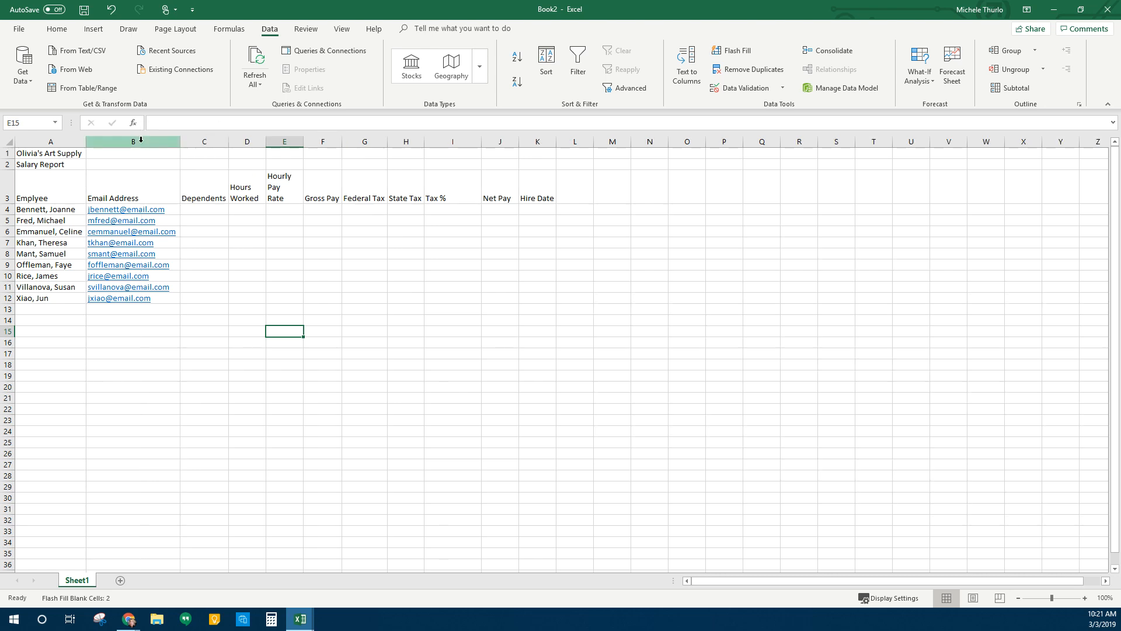
{"action": "left_click", "coordinate": [209, 209]}
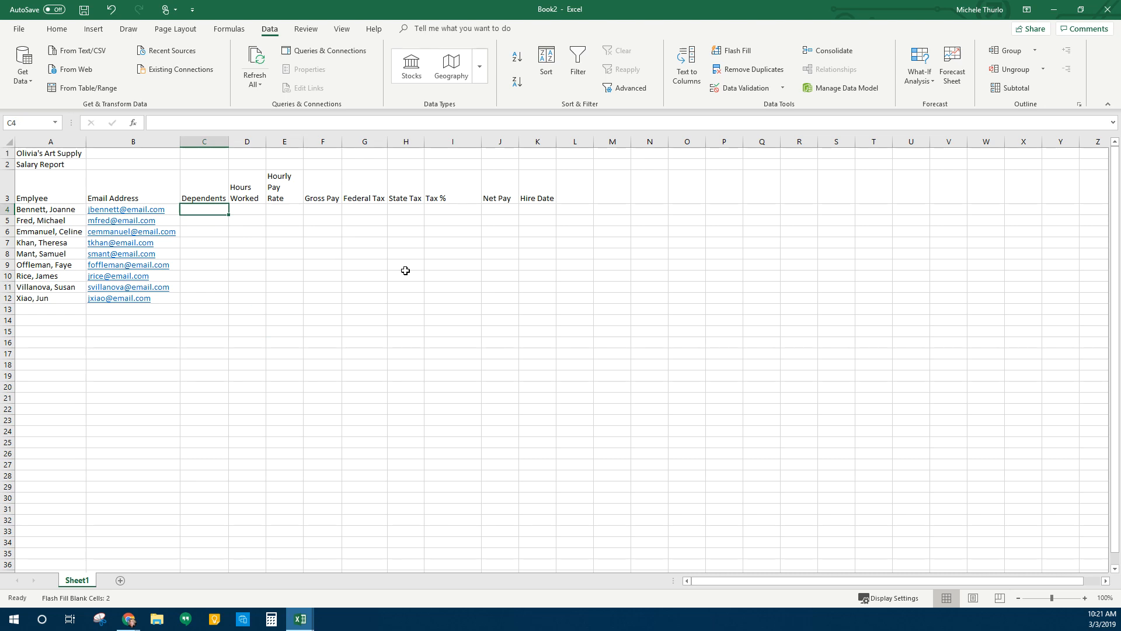
{"action": "type", "text": "2"}
{"action": "key", "text": "Return"}
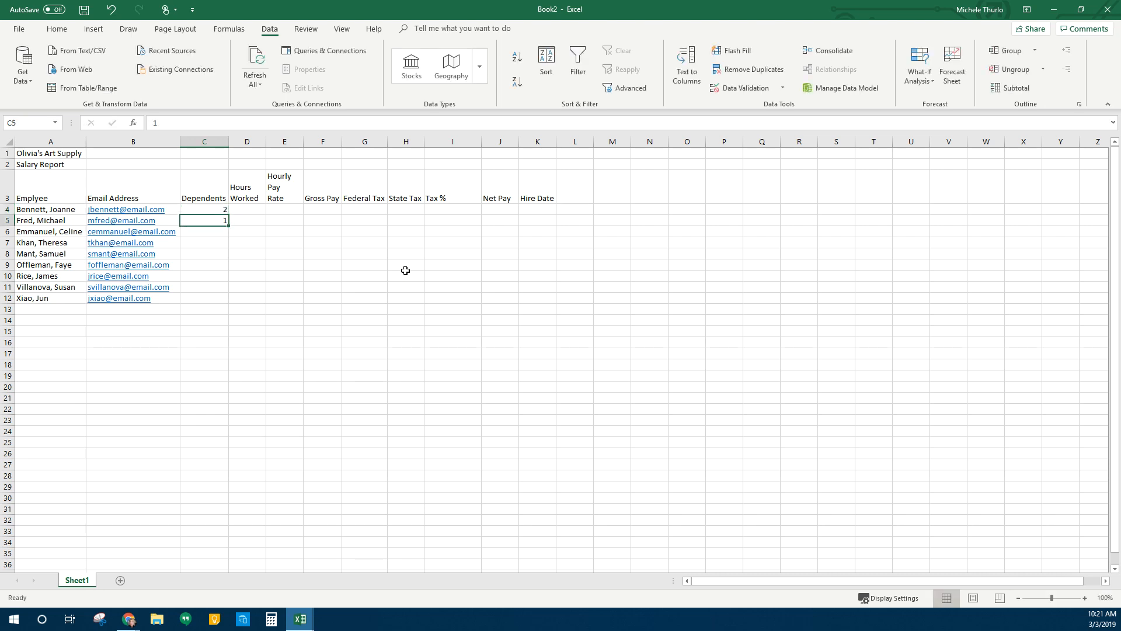
{"action": "type", "text": "1"}
{"action": "key", "text": "Return"}
{"action": "type", "text": "0"}
{"action": "key", "text": "Return"}
{"action": "type", "text": "3"}
{"action": "key", "text": "Return"}
{"action": "type", "text": "2"}
{"action": "key", "text": "Return"}
{"action": "type", "text": "0"}
{"action": "key", "text": "Return"}
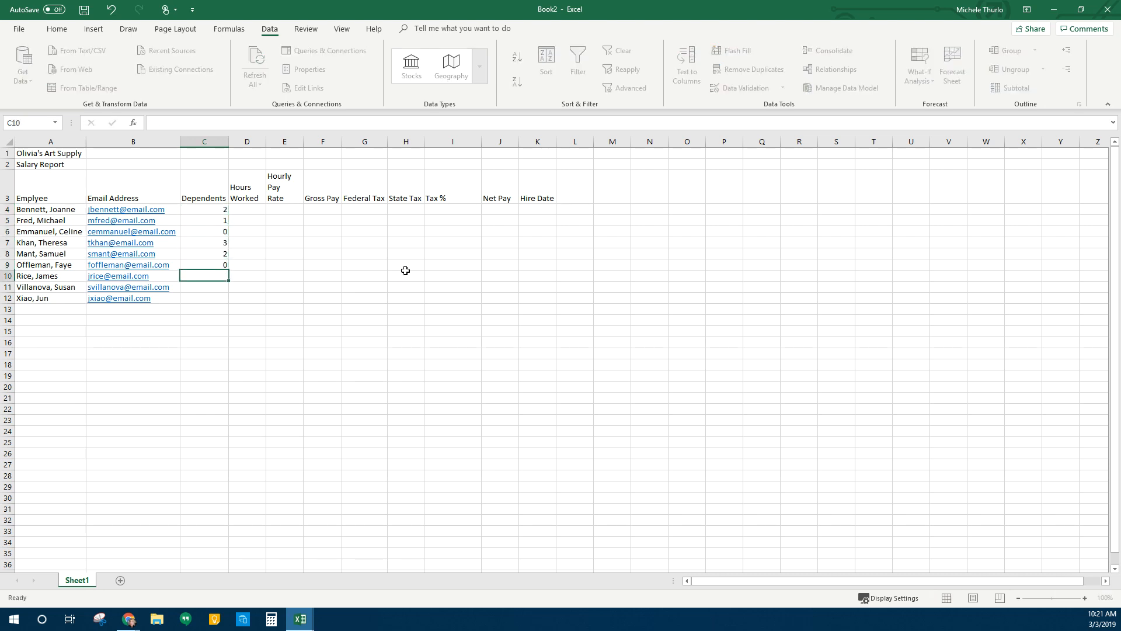
{"action": "type", "text": "0"}
{"action": "key", "text": "Return"}
{"action": "type", "text": "2"}
{"action": "key", "text": "Return"}
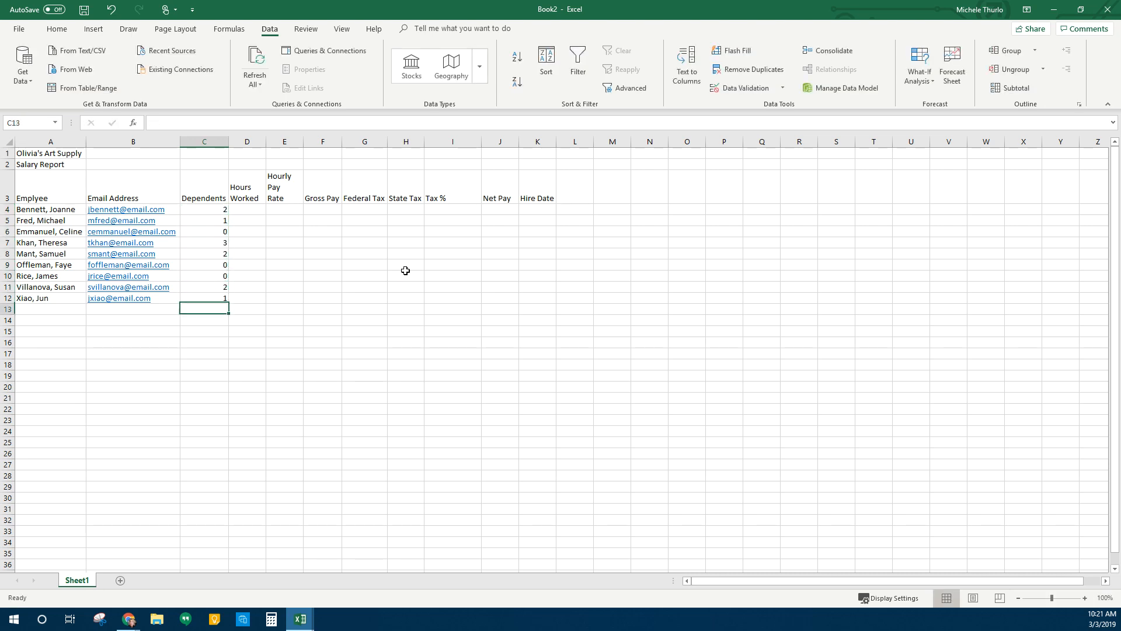
{"action": "type", "text": "1"}
{"action": "key", "text": "Return"}
{"action": "left_click", "coordinate": [253, 211]}
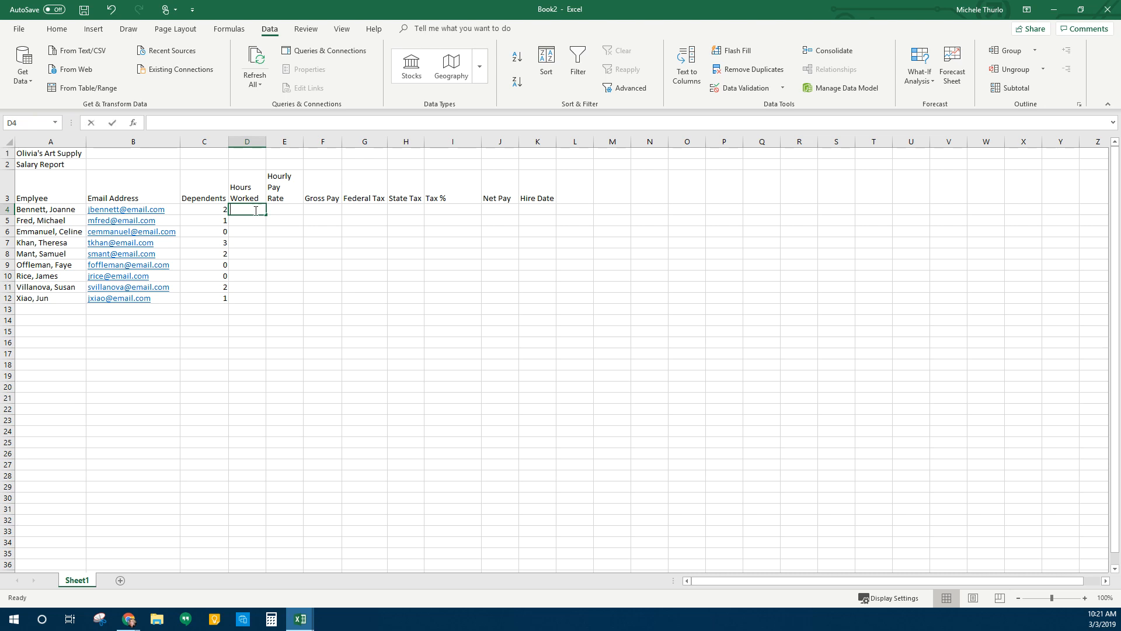
Enter hours 64.25, 80, 72.5, 60, 46, 75.75, 80, 74.25 and 68 in D4:D12
{"action": "type", "text": "60.25"}
{"action": "key", "text": "Return"}
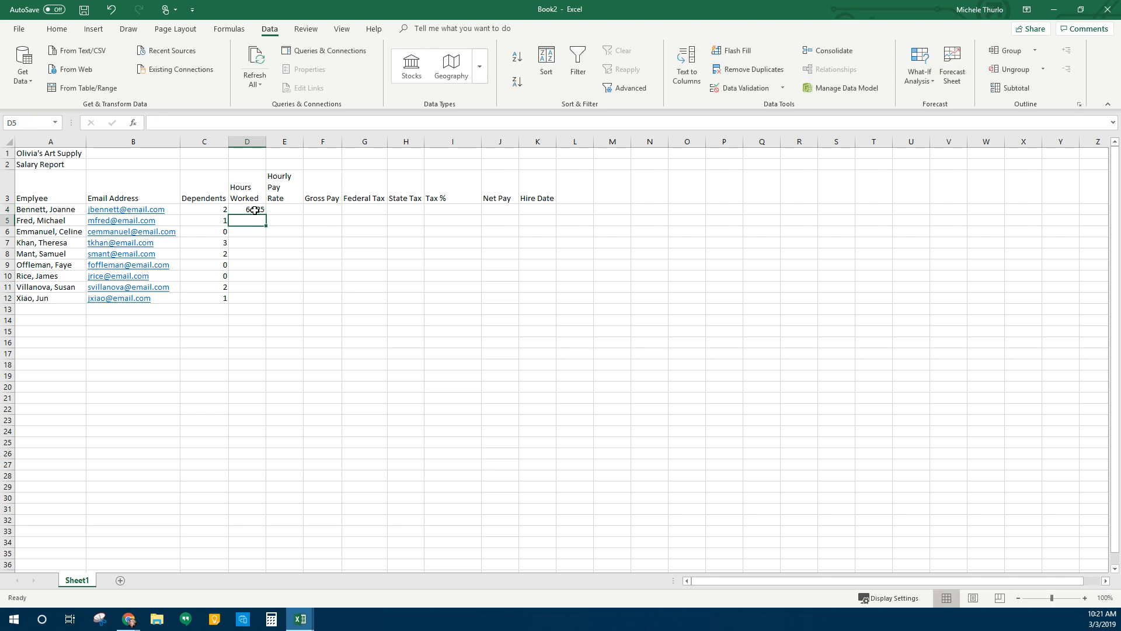
{"action": "type", "text": "80"}
{"action": "key", "text": "Return"}
{"action": "type", "text": "72."}
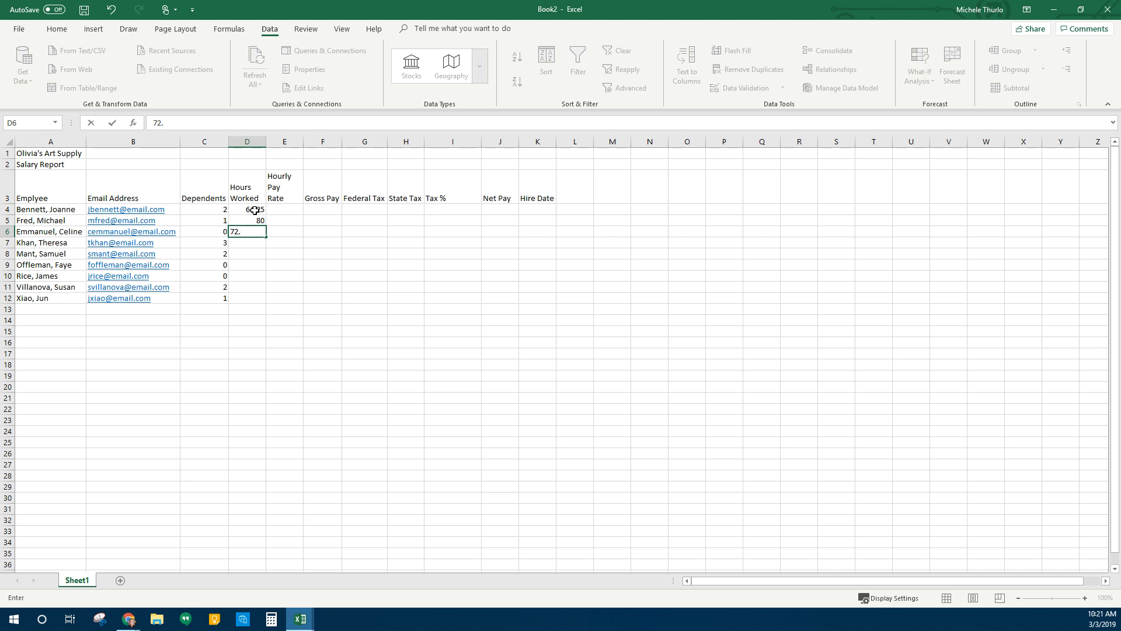
{"action": "type", "text": "5"}
{"action": "key", "text": "Return"}
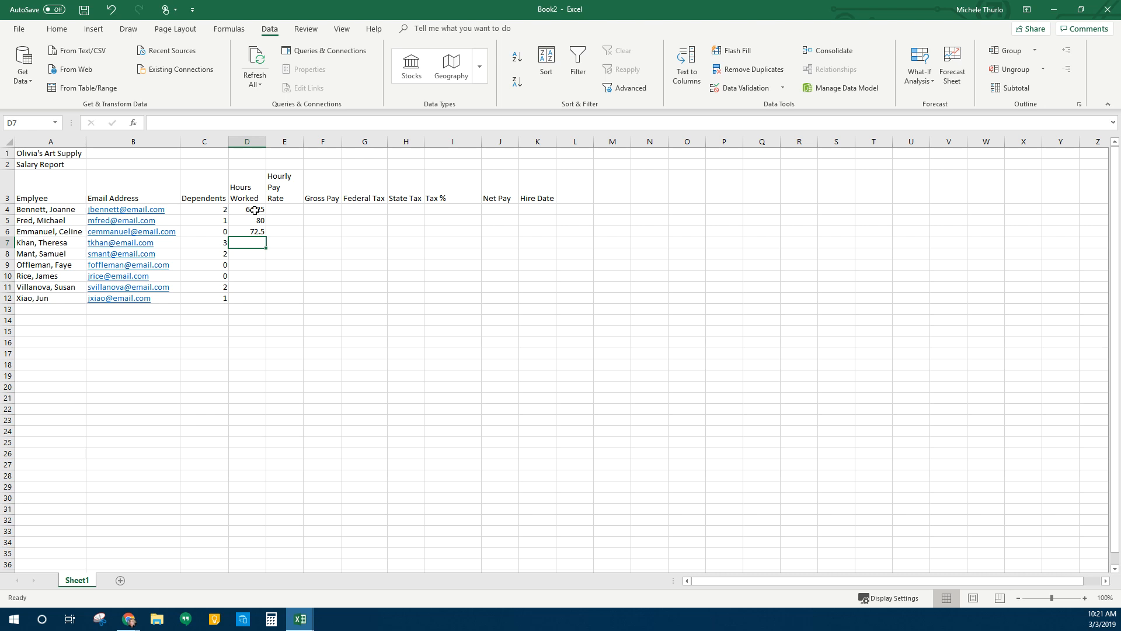
{"action": "type", "text": "60"}
{"action": "key", "text": "Return"}
{"action": "type", "text": "46"}
{"action": "key", "text": "Return"}
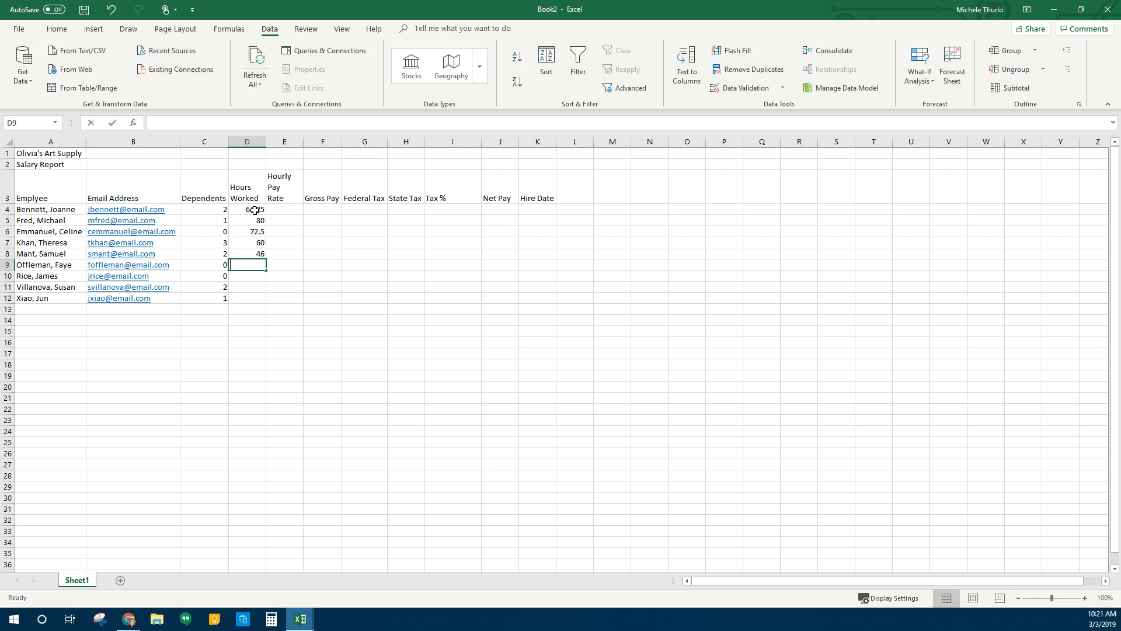
{"action": "type", "text": "75.75"}
{"action": "key", "text": "Return"}
{"action": "type", "text": "80"}
{"action": "key", "text": "Return"}
{"action": "type", "text": "7"}
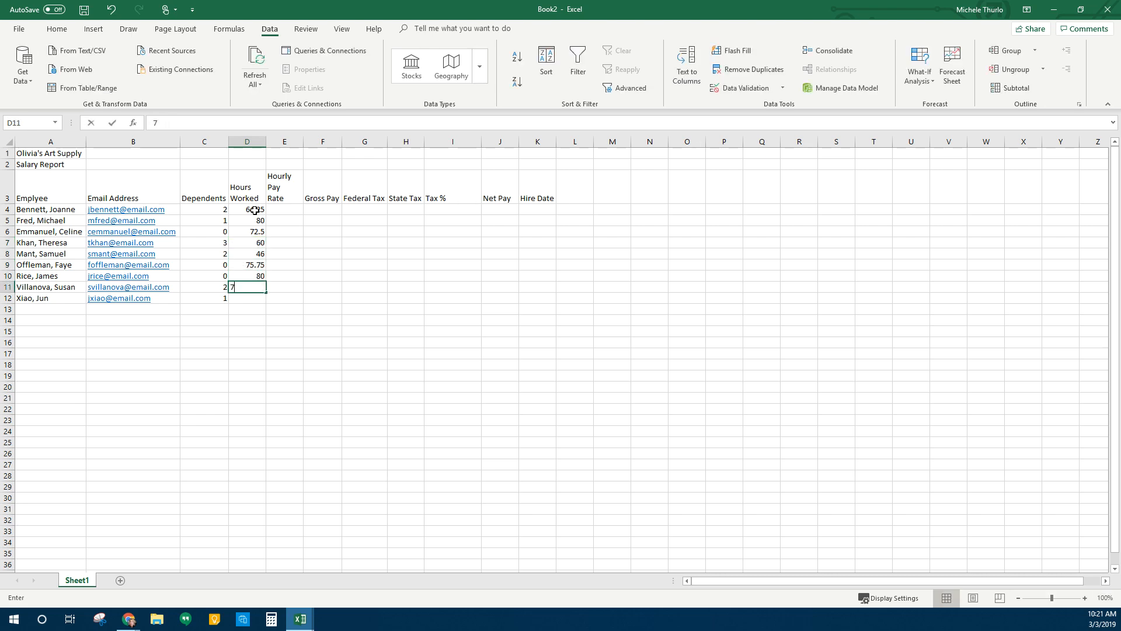
{"action": "type", "text": "4.25"}
{"action": "key", "text": "Return"}
{"action": "type", "text": "68"}
{"action": "key", "text": "Return"}
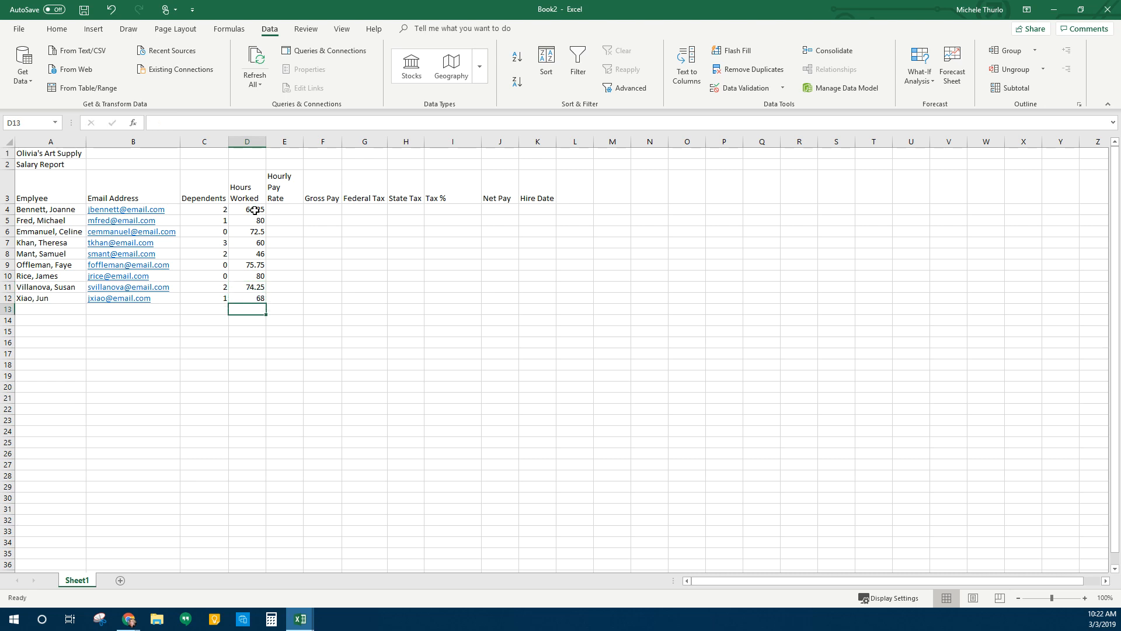
{"action": "key", "text": "Up"}
{"action": "key", "text": "Up"}
{"action": "key", "text": "Up"}
{"action": "key", "text": "Up"}
{"action": "key", "text": "Up"}
{"action": "key", "text": "Up"}
{"action": "key", "text": "Up"}
{"action": "key", "text": "Up"}
{"action": "key", "text": "Up"}
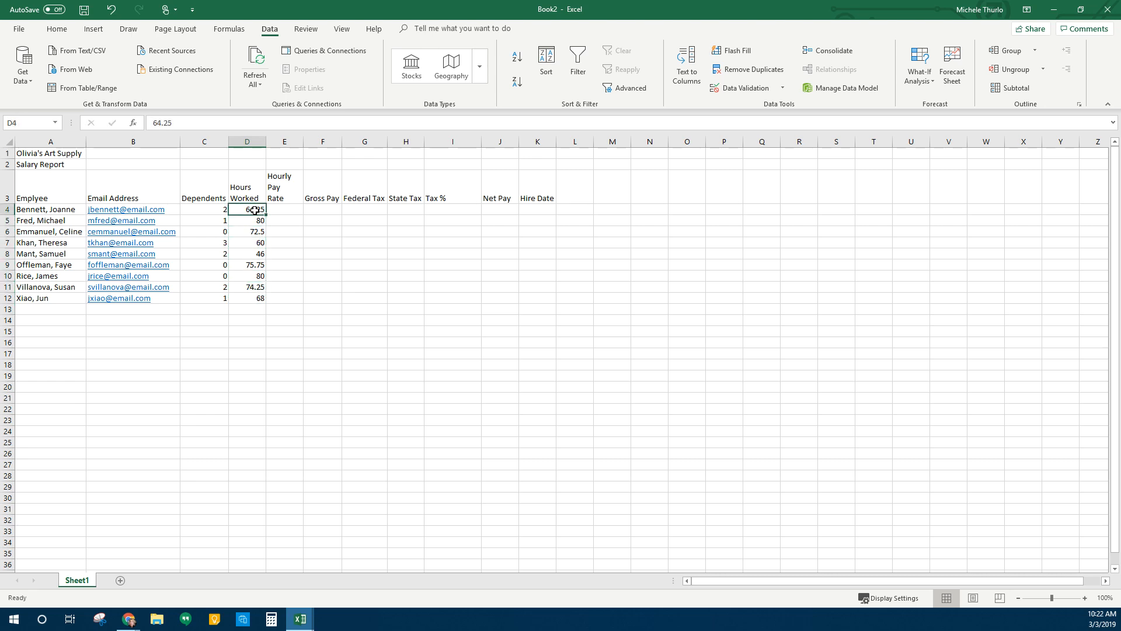
{"action": "key", "text": "Right"}
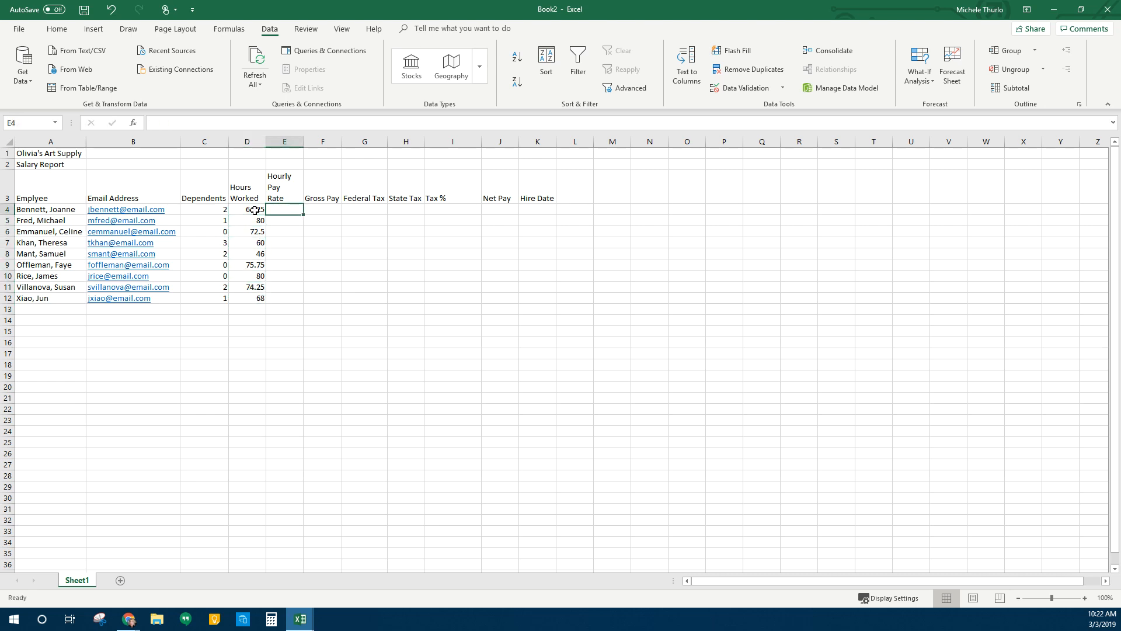
Enter and correct the first two pay rates, 19.75 and 23.1, in E4:E5
{"action": "type", "text": "19.52"}
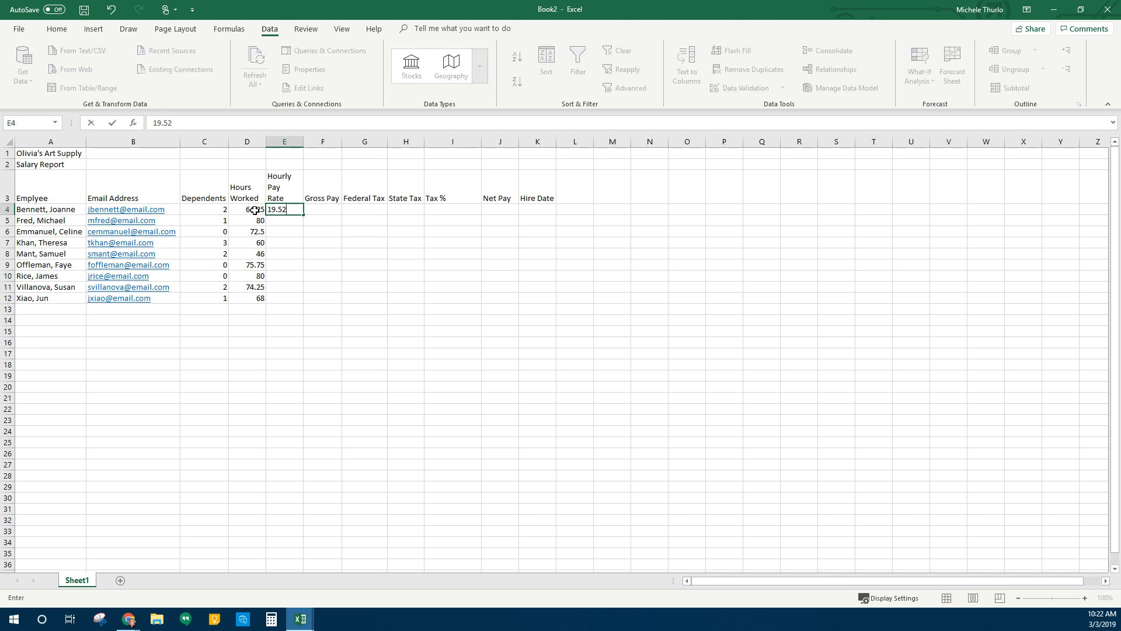
{"action": "key", "text": "BackSpace"}
{"action": "key", "text": "BackSpace"}
{"action": "type", "text": "25"}
{"action": "key", "text": "Return"}
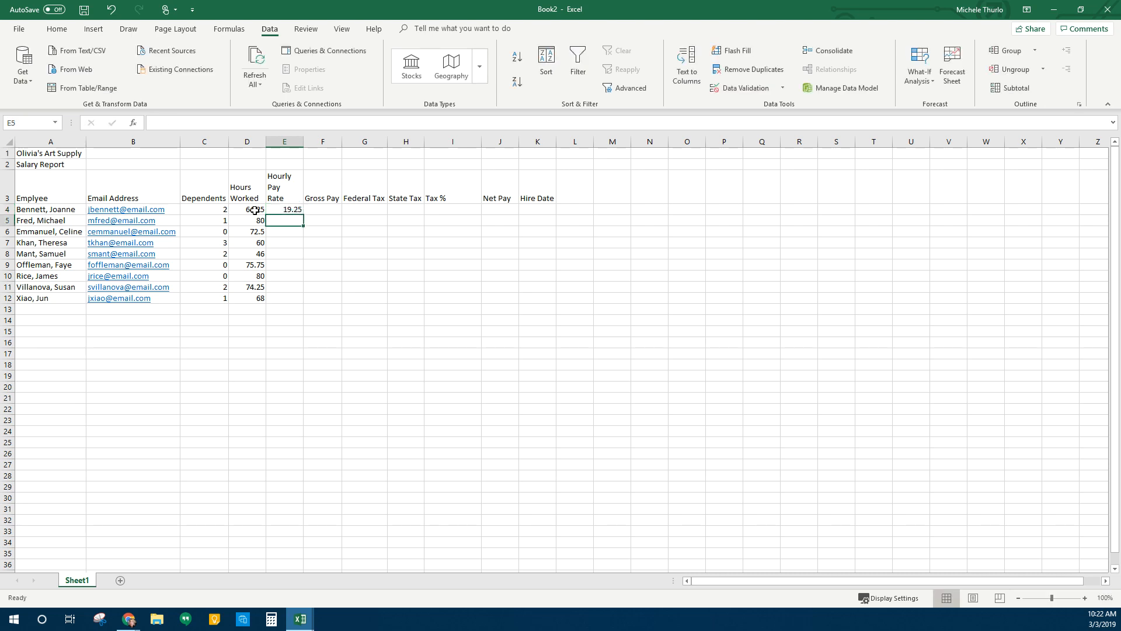
{"action": "key", "text": "Up"}
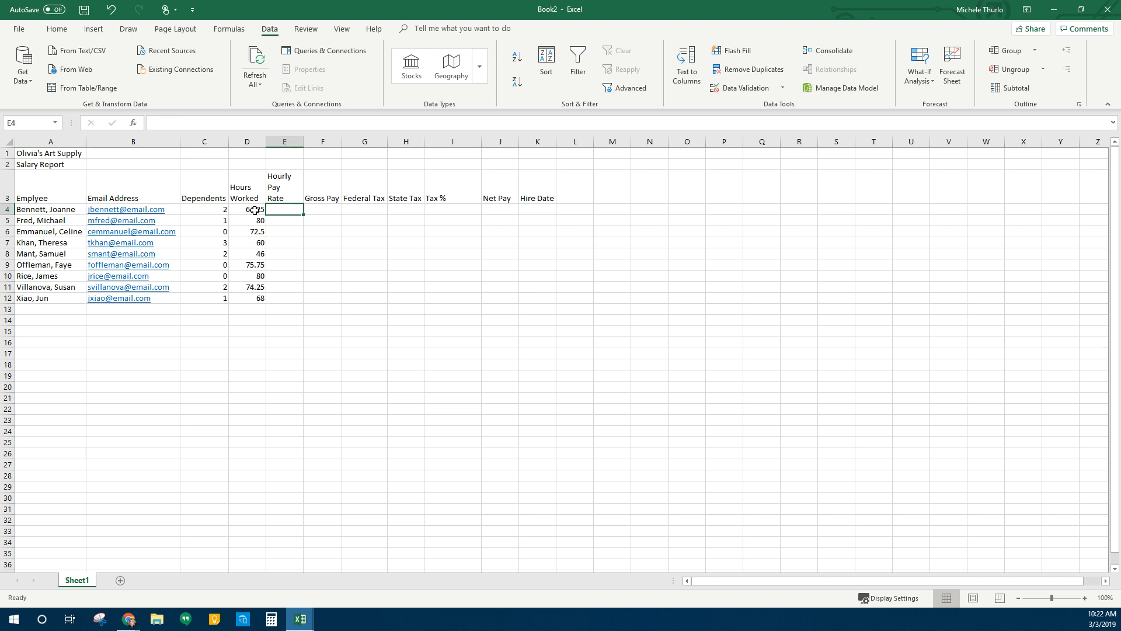
{"action": "type", "text": "19.75"}
{"action": "key", "text": "Return"}
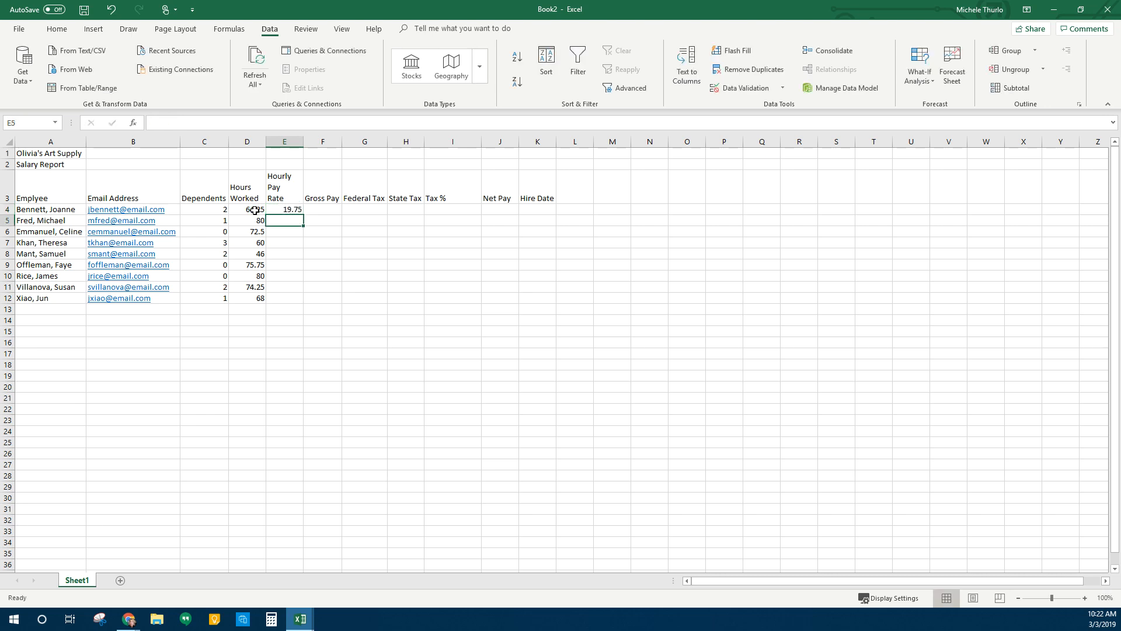
{"action": "type", "text": "23"}
{"action": "key", "text": "Return"}
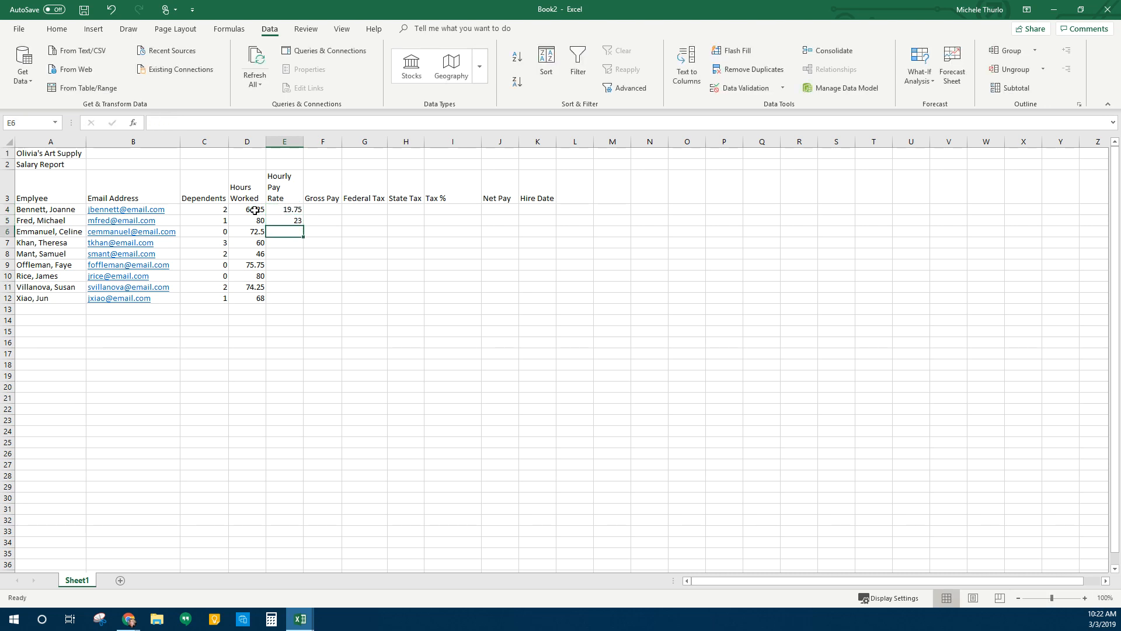
{"action": "key", "text": "Up"}
{"action": "type", "text": "23.1"}
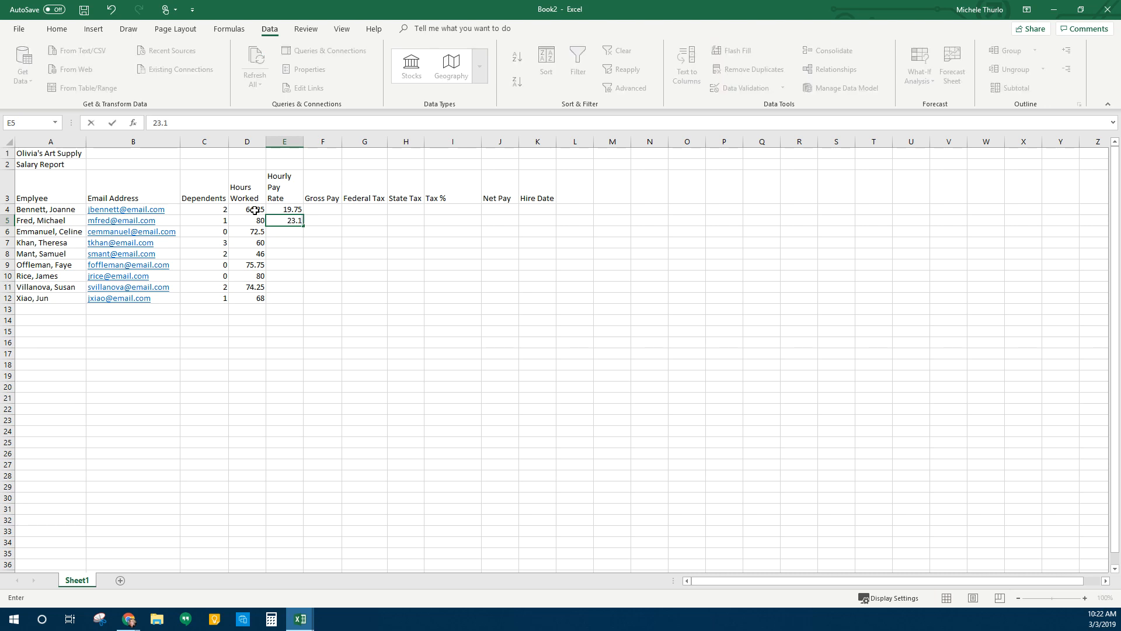
{"action": "key", "text": "Return"}
Enter pay rates 18.65, 18, 15.9, 21.05, 22.5, 21.02 and 18.43 in E6:E12
{"action": "type", "text": "18.65"}
{"action": "key", "text": "Return"}
{"action": "type", "text": "18"}
{"action": "key", "text": "Return"}
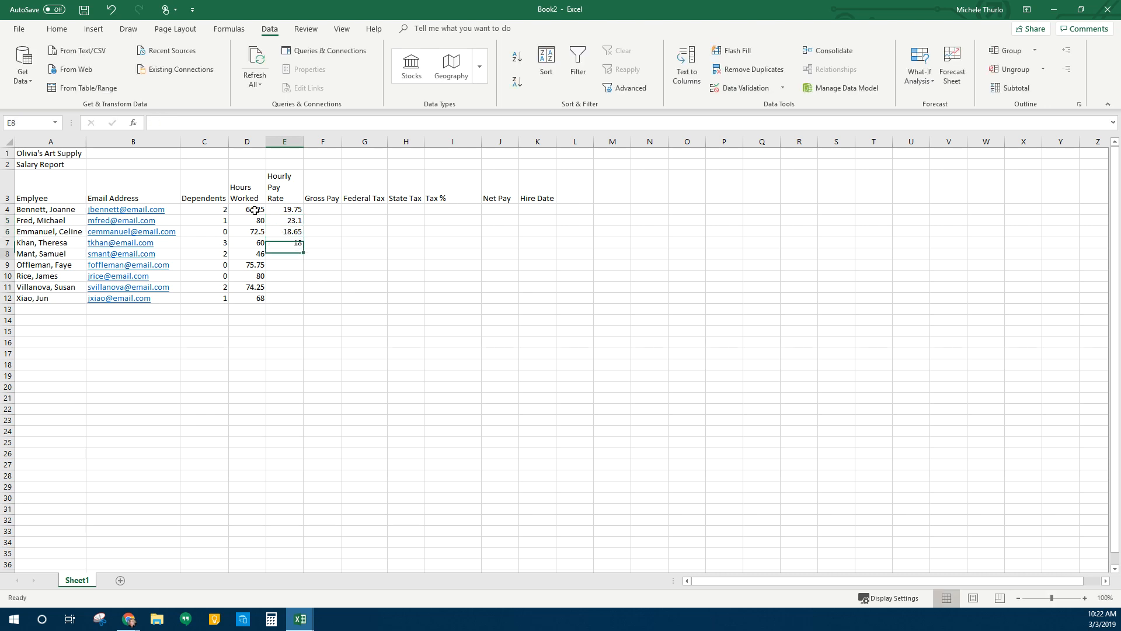
{"action": "type", "text": "15.9"}
{"action": "key", "text": "Return"}
{"action": "type", "text": "21.05"}
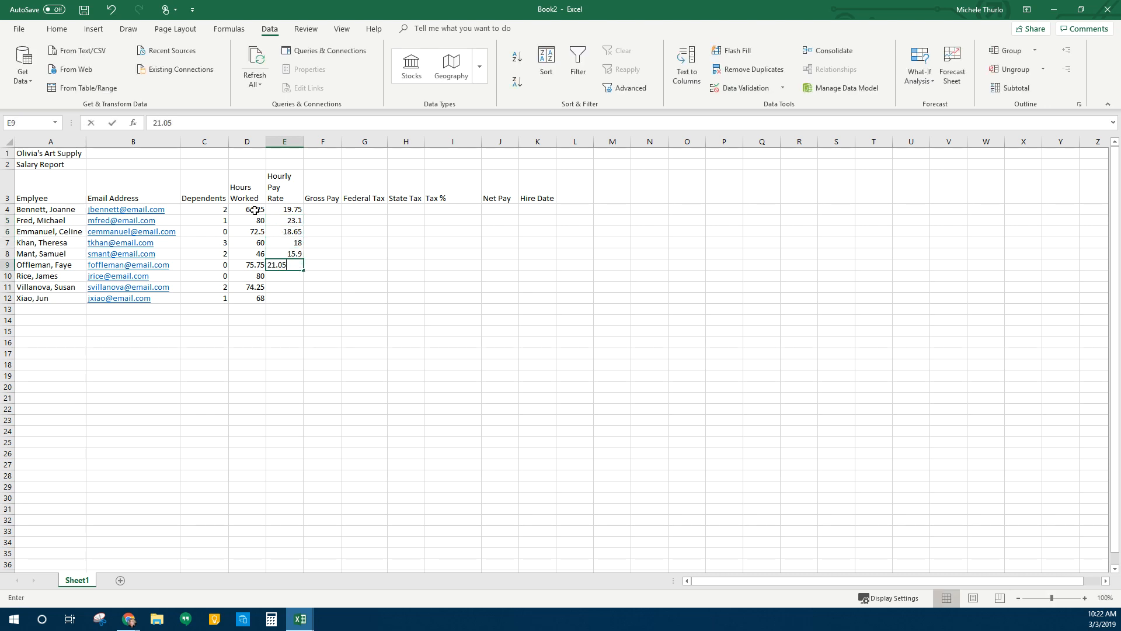
{"action": "key", "text": "Return"}
{"action": "type", "text": "22.5"}
{"action": "key", "text": "Return"}
{"action": "type", "text": "21.05"}
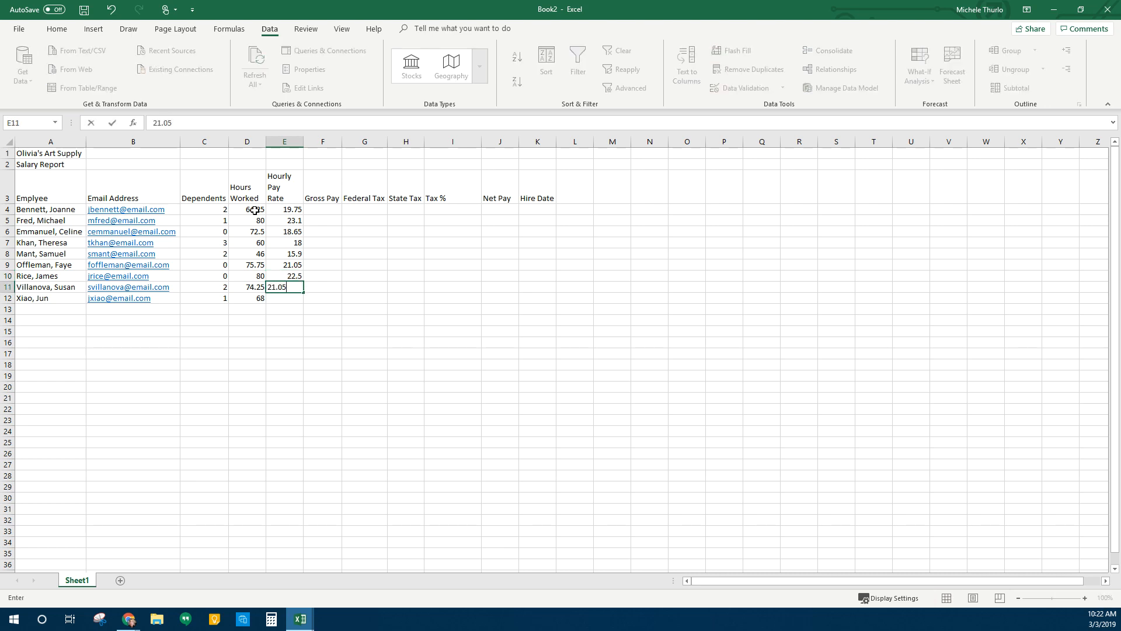
{"action": "key", "text": "BackSpace"}
{"action": "type", "text": "2"}
{"action": "key", "text": "Return"}
{"action": "type", "text": "18."}
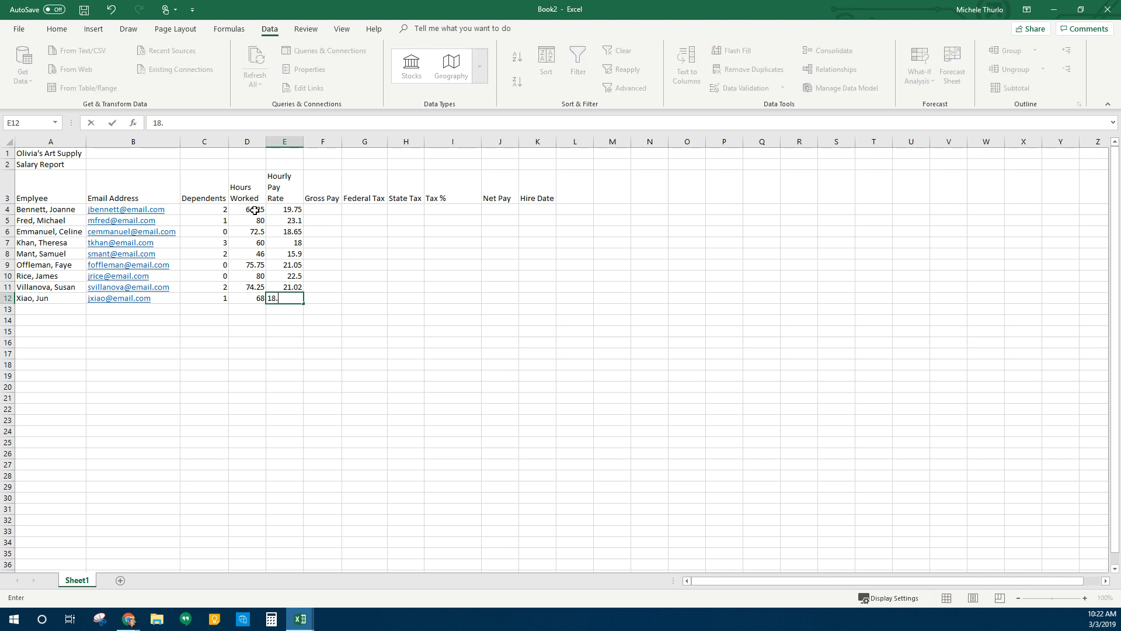
{"action": "type", "text": "43"}
{"action": "key", "text": "Return"}
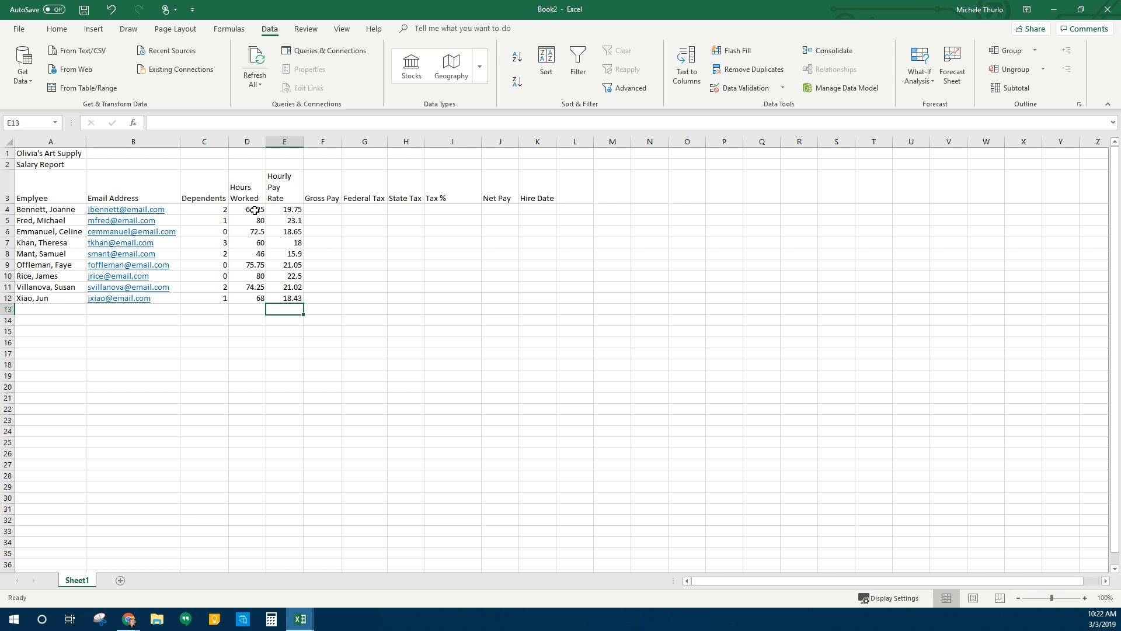
{"action": "key", "text": "Right"}
{"action": "key", "text": "Right"}
{"action": "key", "text": "Right"}
{"action": "key", "text": "Right"}
{"action": "key", "text": "Right"}
{"action": "key", "text": "Right"}
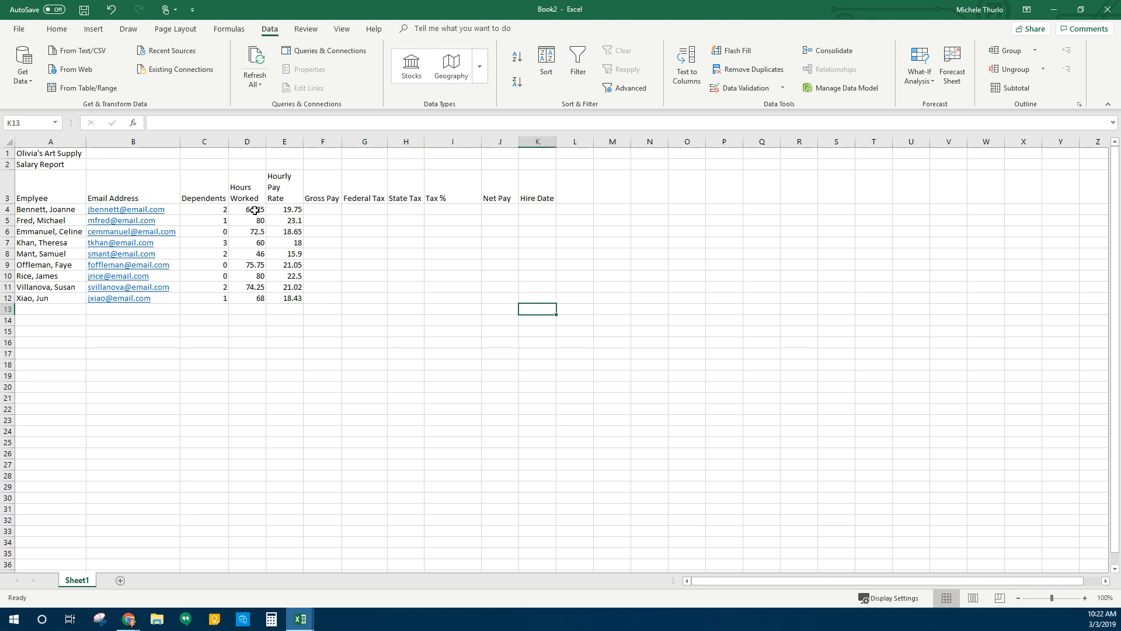
Enter hire dates 4/5/2012, 5/7/2013, 12/1/2011, 1/3/2014 and 12/3/2010 in K4:K8
{"action": "key", "text": "Up"}
{"action": "key", "text": "Up"}
{"action": "key", "text": "Up"}
{"action": "key", "text": "Up"}
{"action": "key", "text": "Up"}
{"action": "key", "text": "Up"}
{"action": "key", "text": "Up"}
{"action": "key", "text": "Up"}
{"action": "key", "text": "Up"}
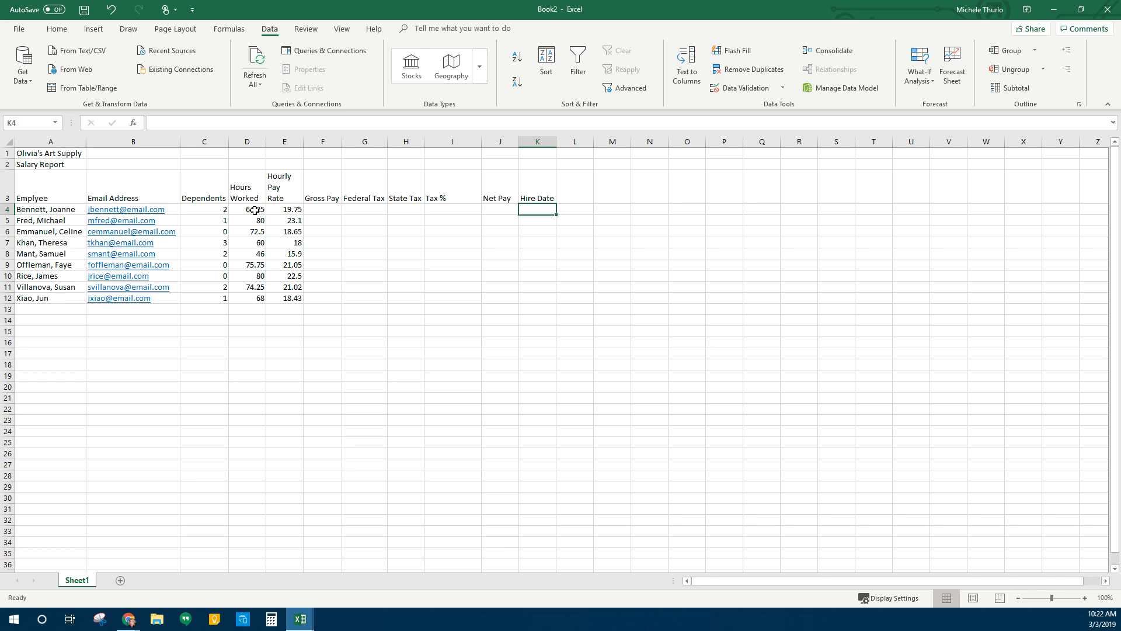
{"action": "type", "text": "4/"}
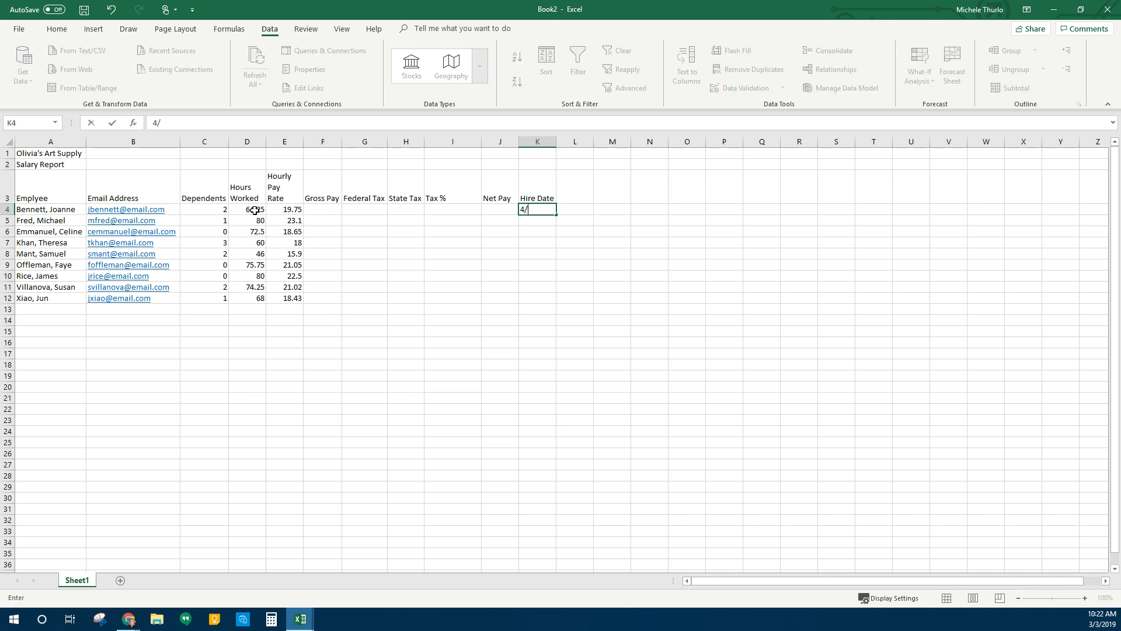
{"action": "type", "text": "5/2012"}
{"action": "key", "text": "Return"}
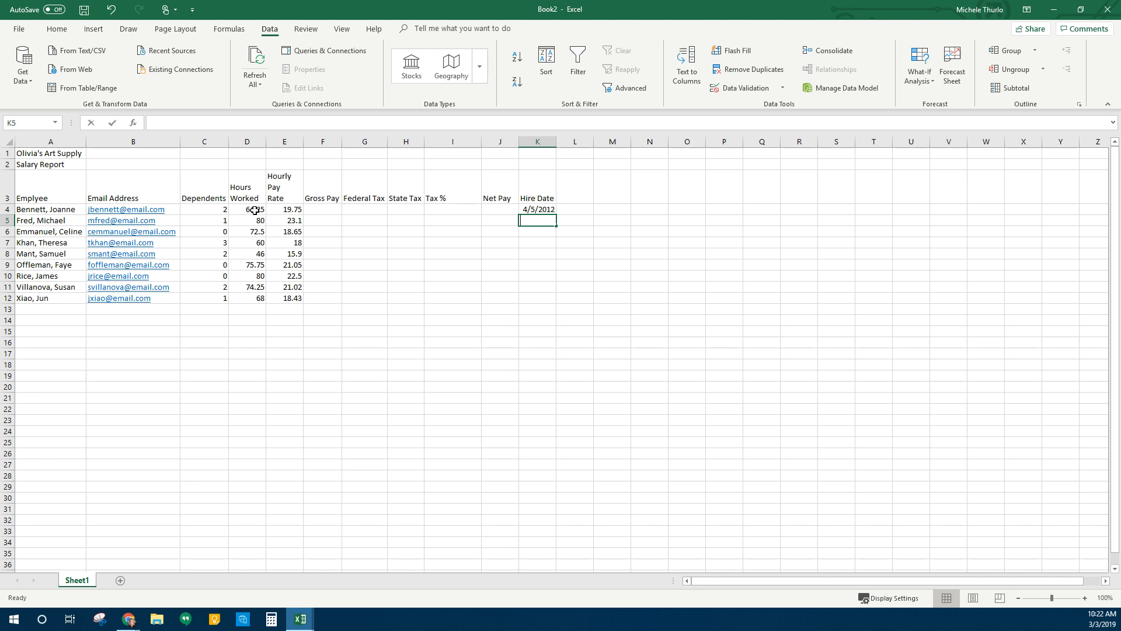
{"action": "type", "text": "5/7/"}
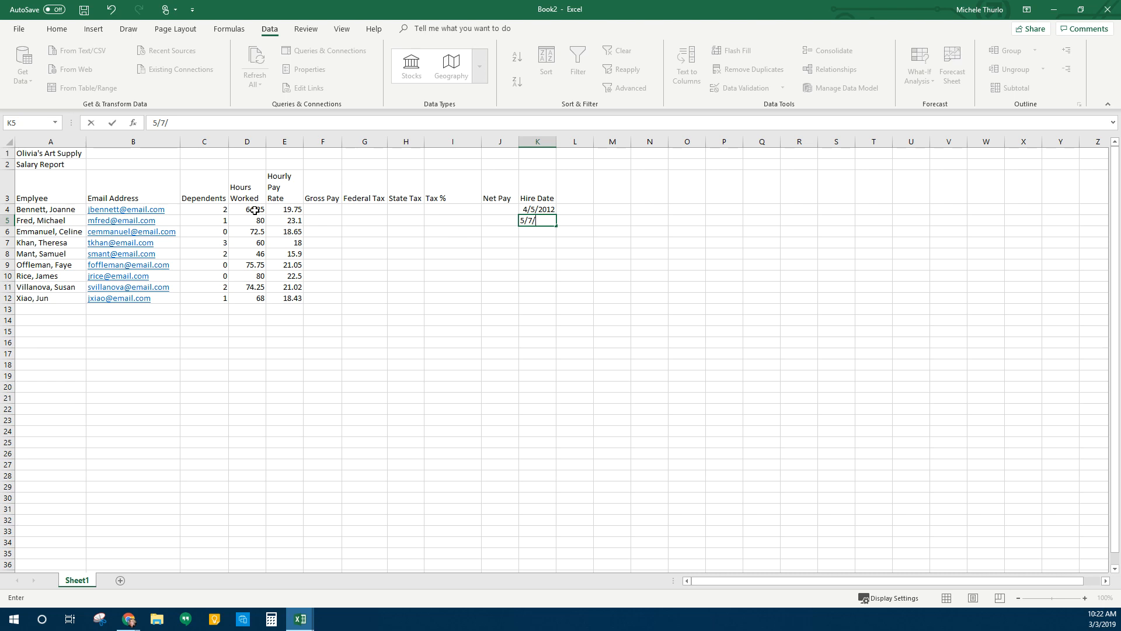
{"action": "type", "text": "13"}
{"action": "key", "text": "Return"}
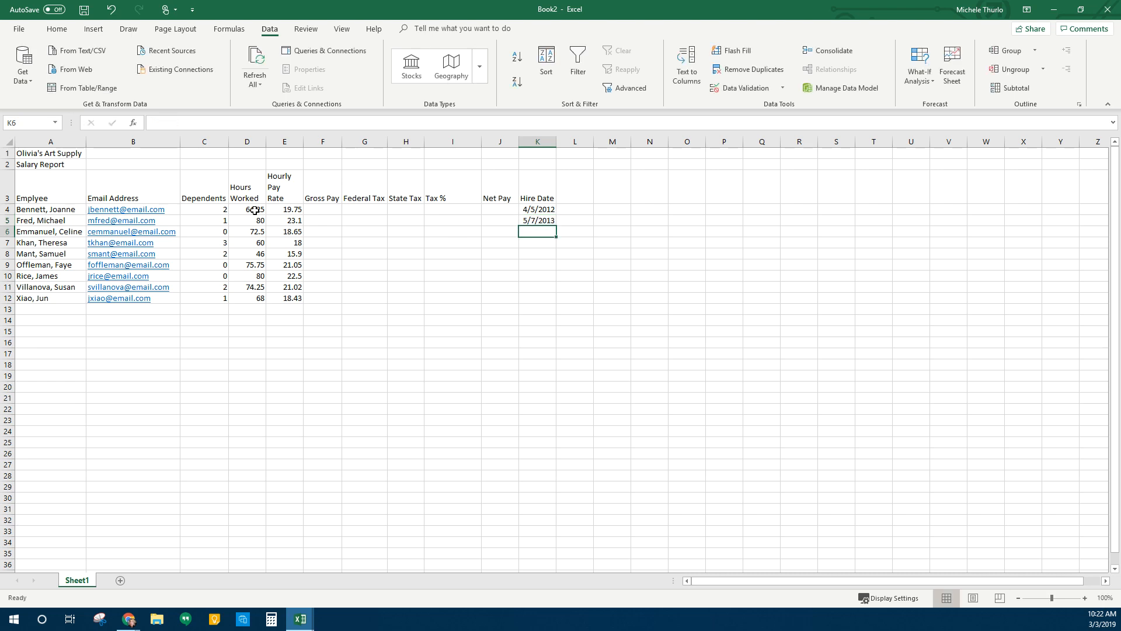
{"action": "type", "text": "12/"}
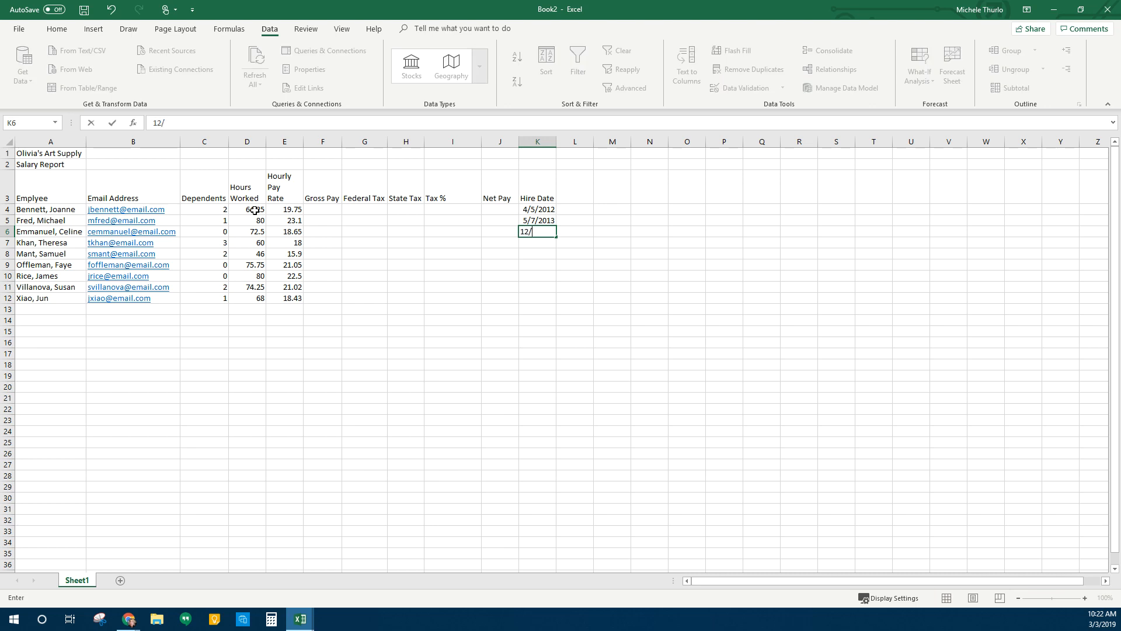
{"action": "type", "text": "1/2011"}
{"action": "key", "text": "Return"}
{"action": "type", "text": "1/3/"}
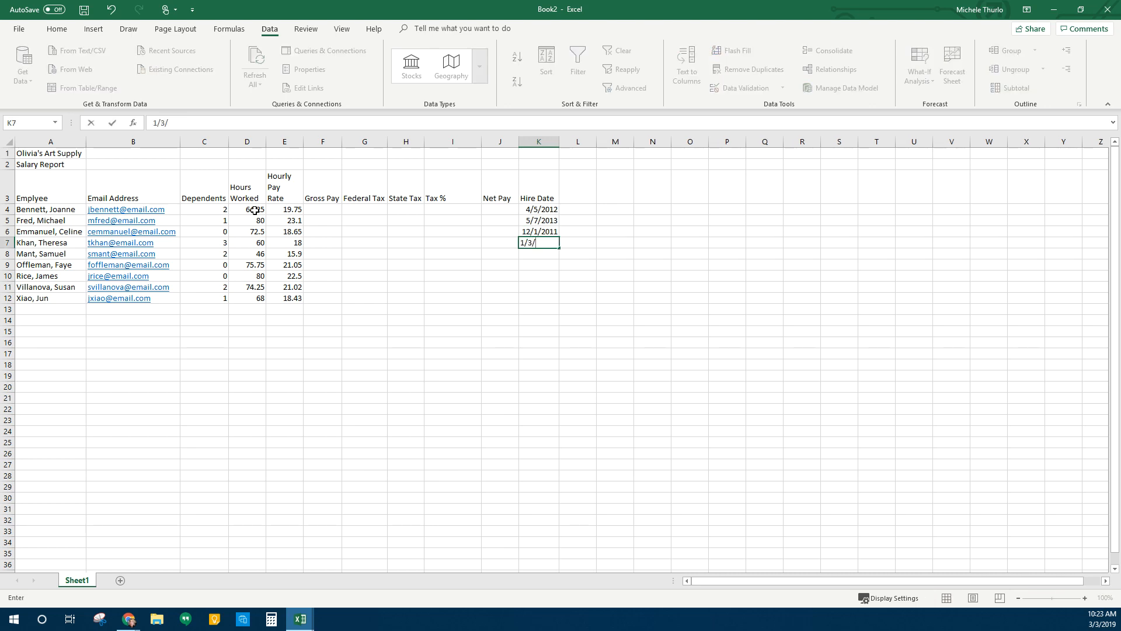
{"action": "type", "text": "2014"}
{"action": "key", "text": "Return"}
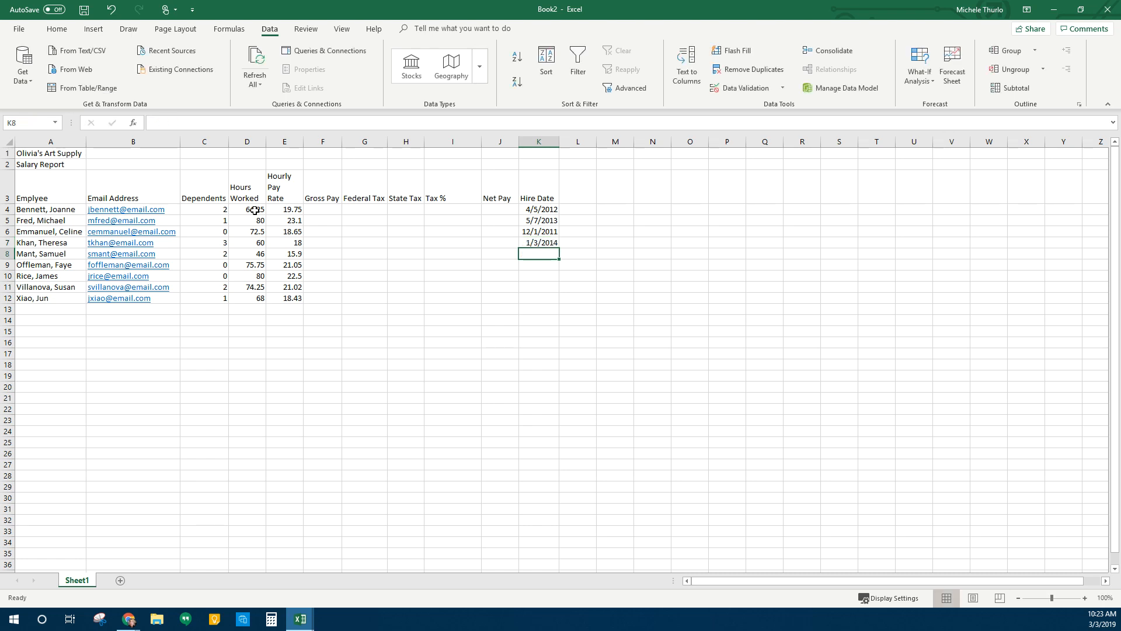
{"action": "type", "text": "12/"}
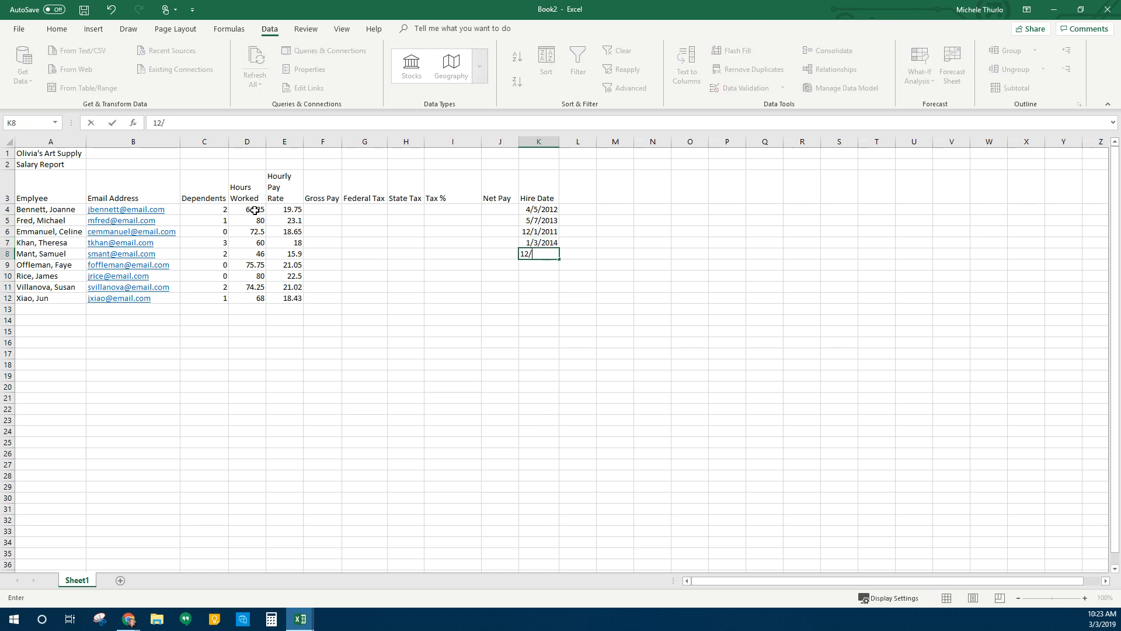
{"action": "type", "text": "3/2010"}
{"action": "key", "text": "Return"}
Enter hire dates 3/7/2011, 2/5/2011, 5/6/2004 and 9/12/2015 in K9:K12
{"action": "type", "text": "3/7/2011"}
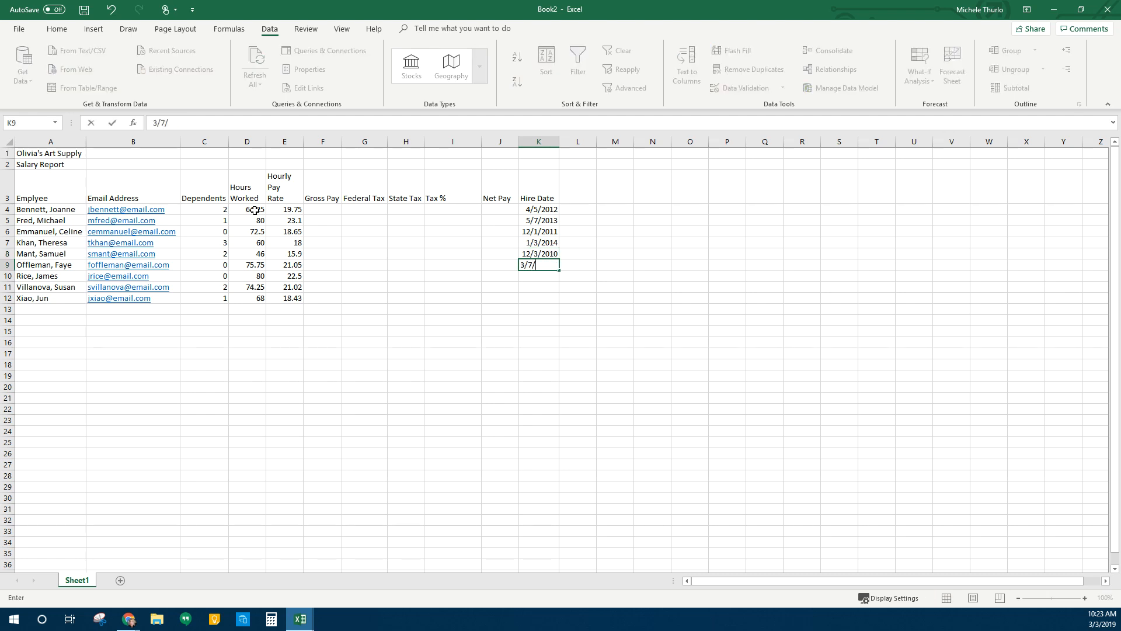
{"action": "key", "text": "Return"}
{"action": "type", "text": "2/5/11"}
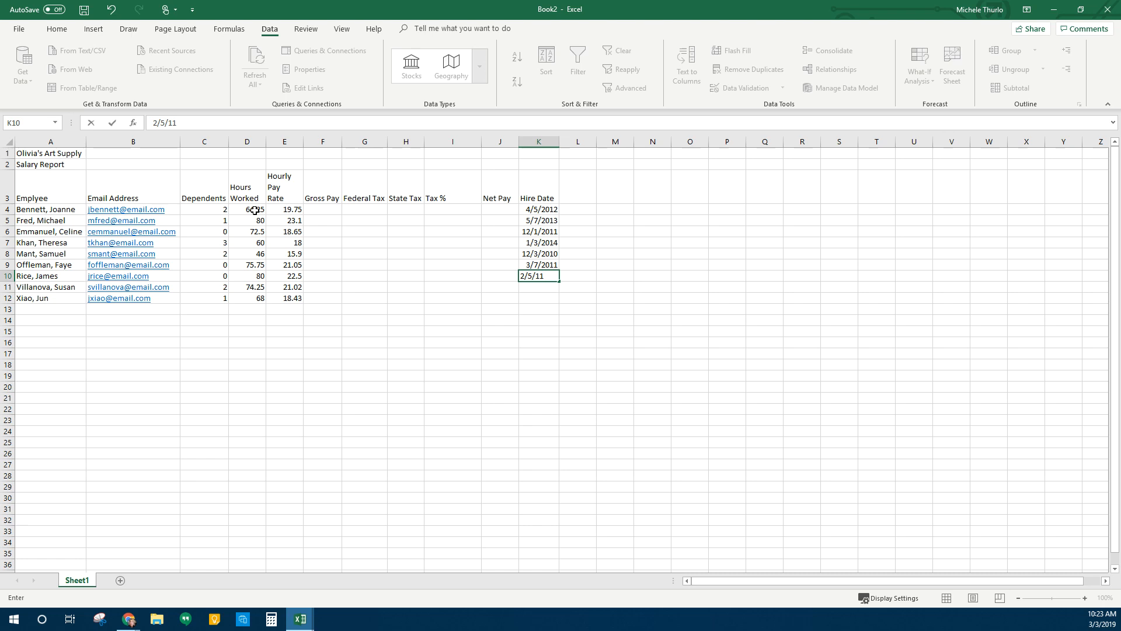
{"action": "key", "text": "Return"}
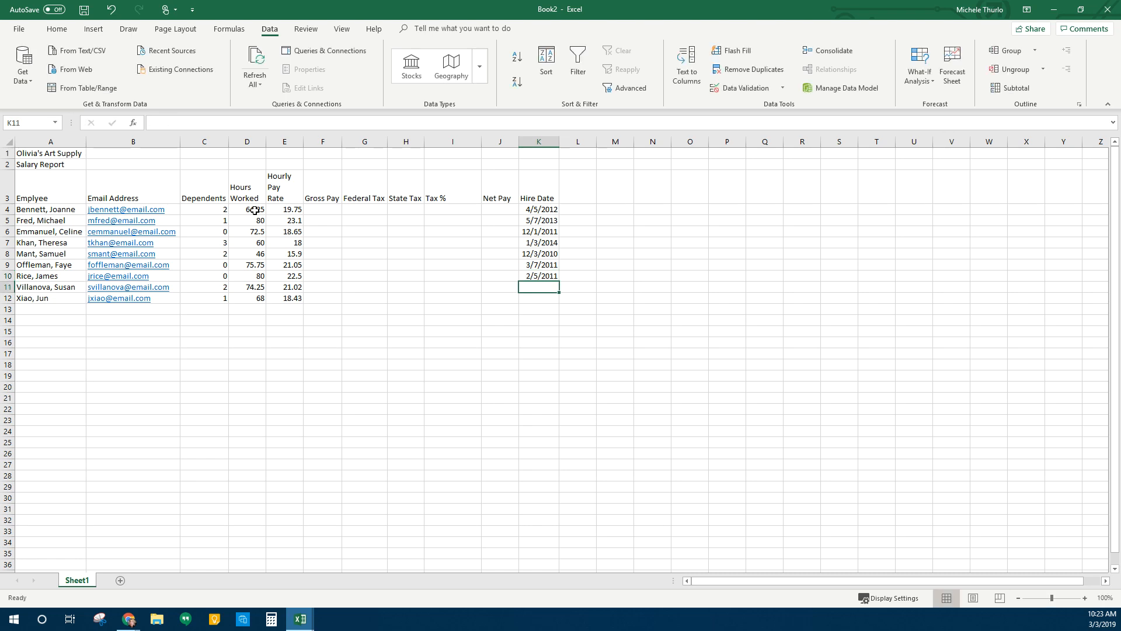
{"action": "type", "text": "5/"}
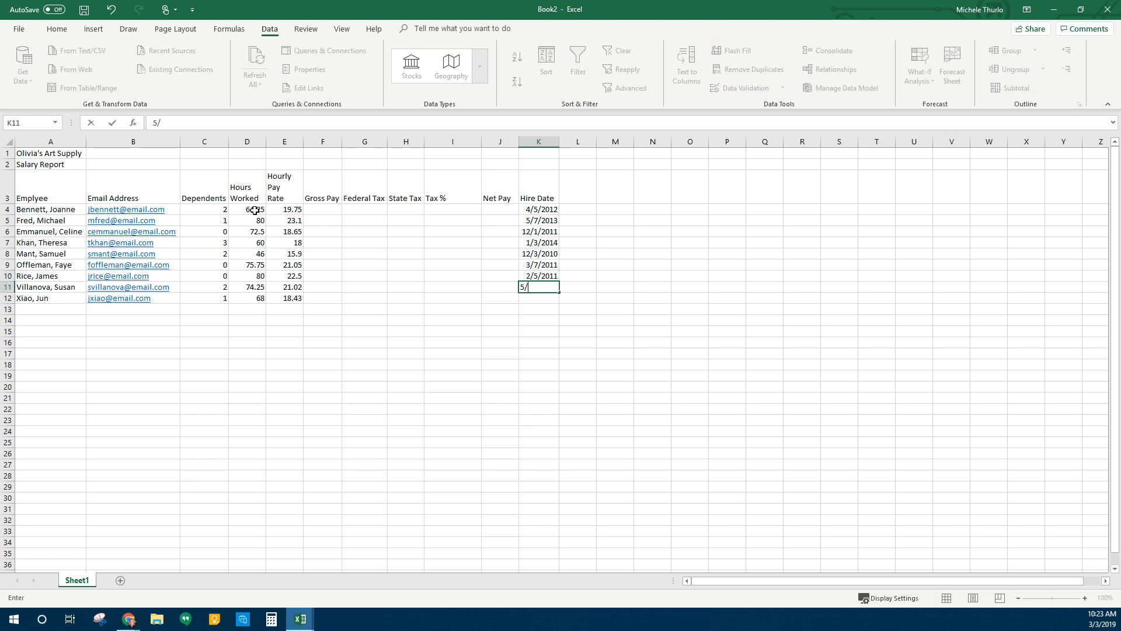
{"action": "type", "text": "6/2004"}
{"action": "key", "text": "Return"}
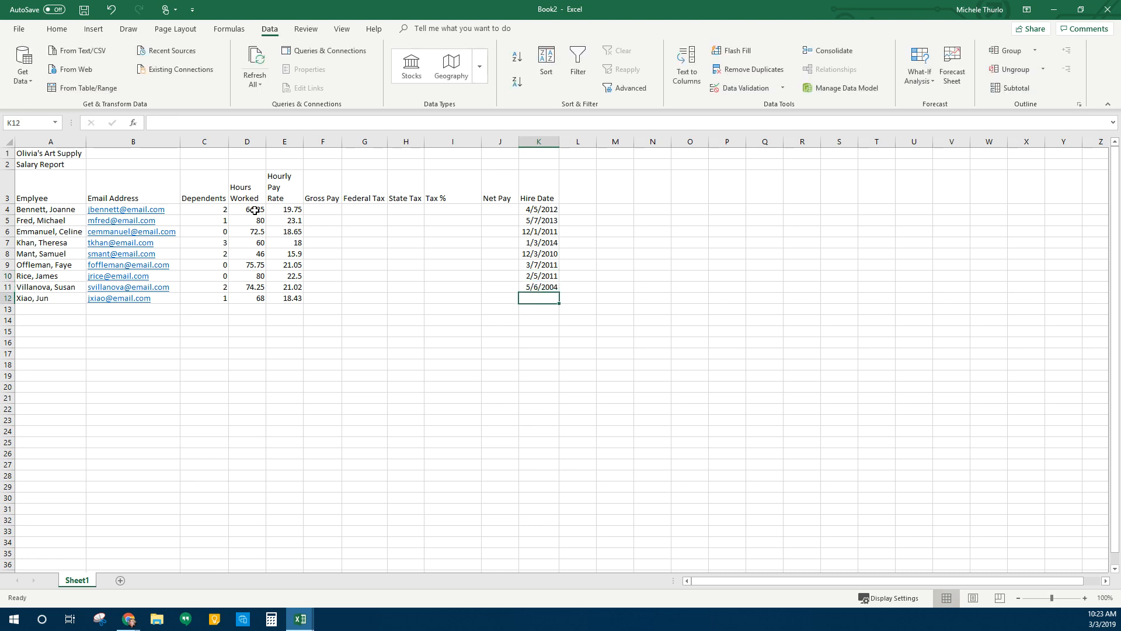
{"action": "type", "text": "9/12"}
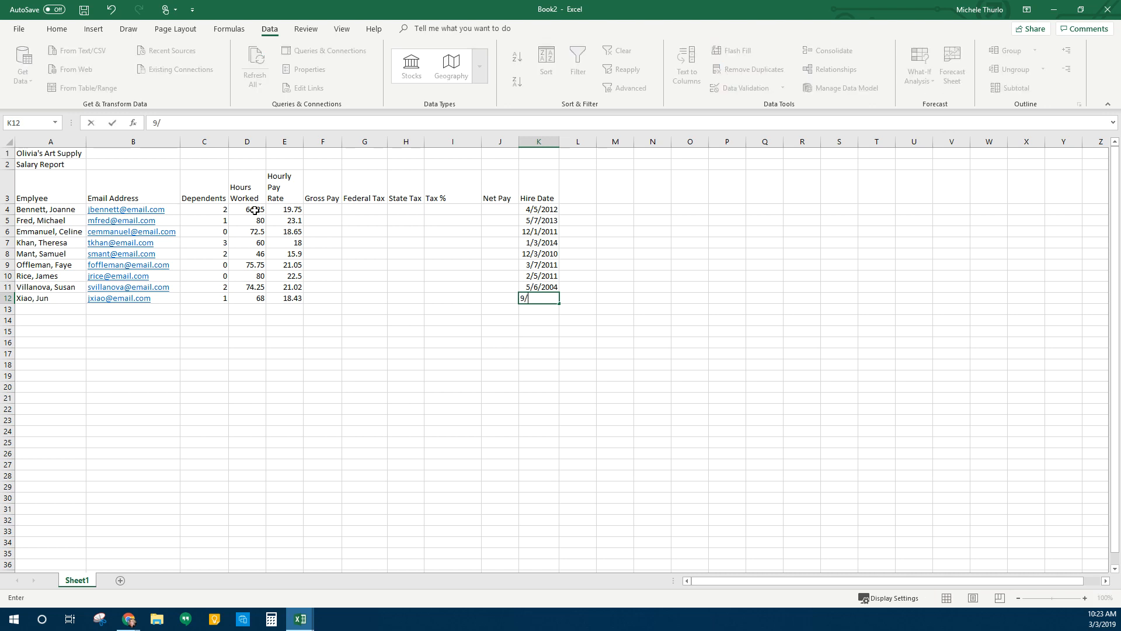
{"action": "type", "text": "2015"}
{"action": "key", "text": "Return"}
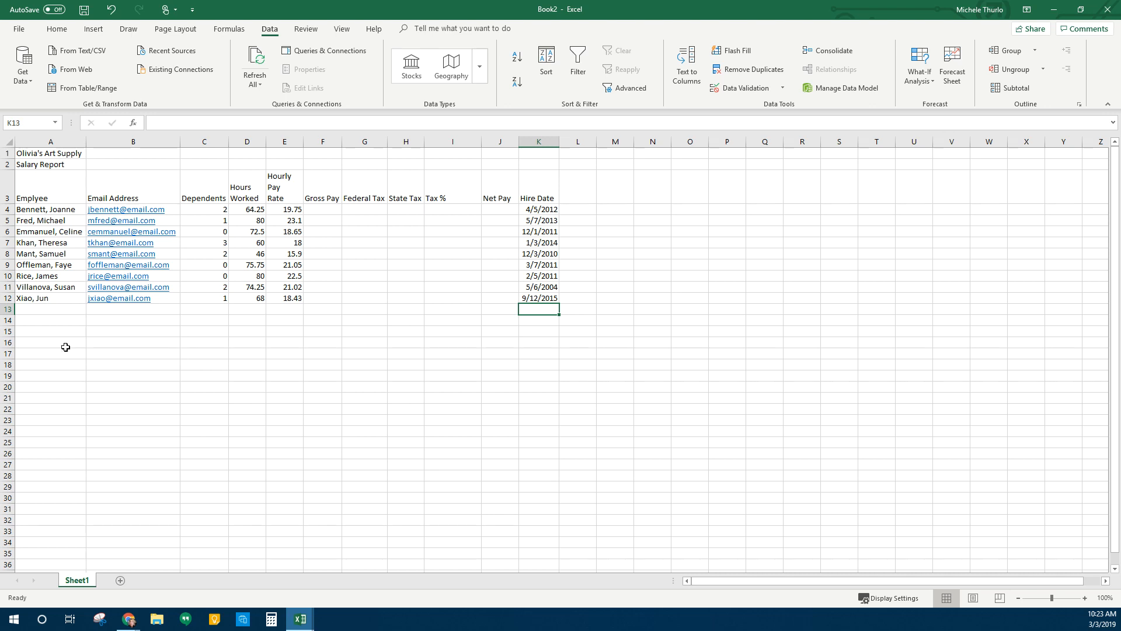
Type the labels Total, Highest, Lowest and Avarage into A13:A16
{"action": "left_click", "coordinate": [57, 311]}
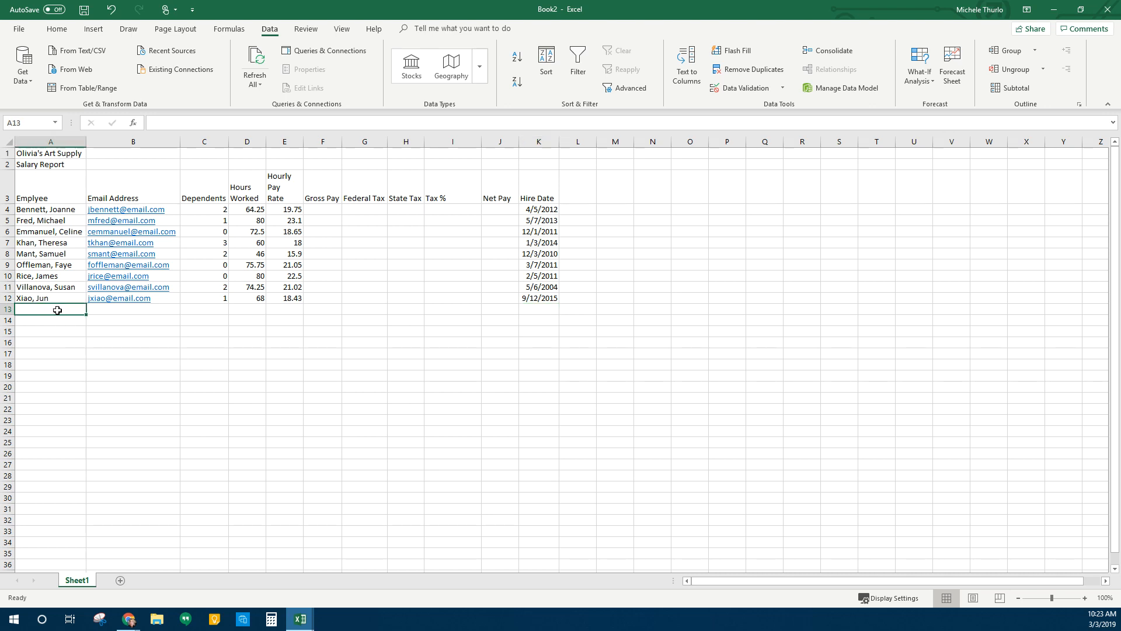
{"action": "type", "text": "Total"}
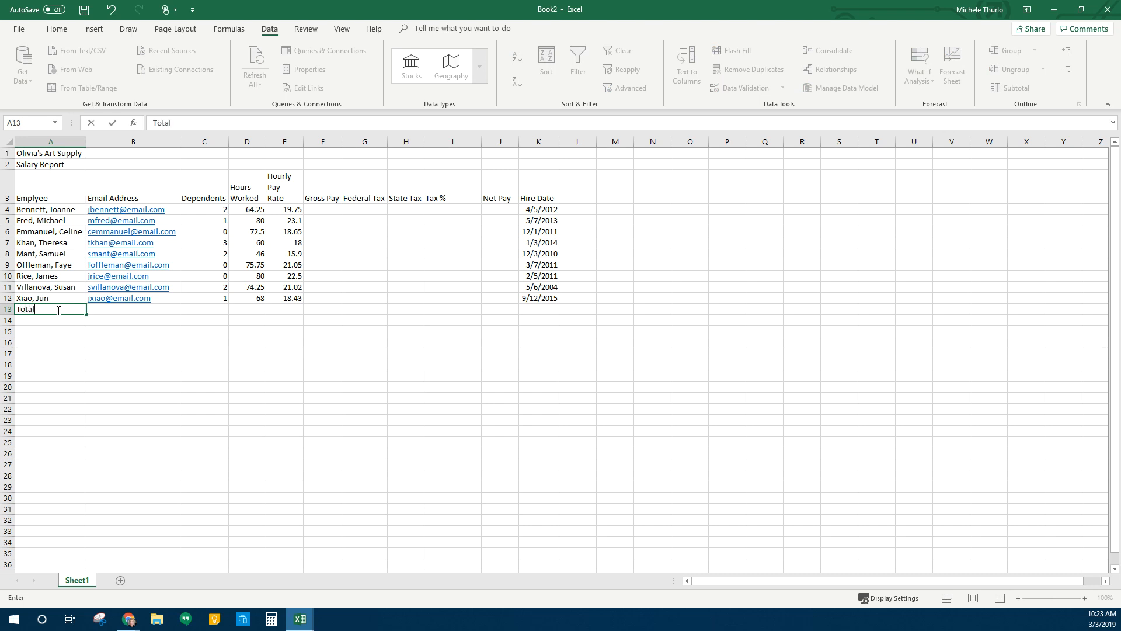
{"action": "key", "text": "Return"}
{"action": "type", "text": "Hig"}
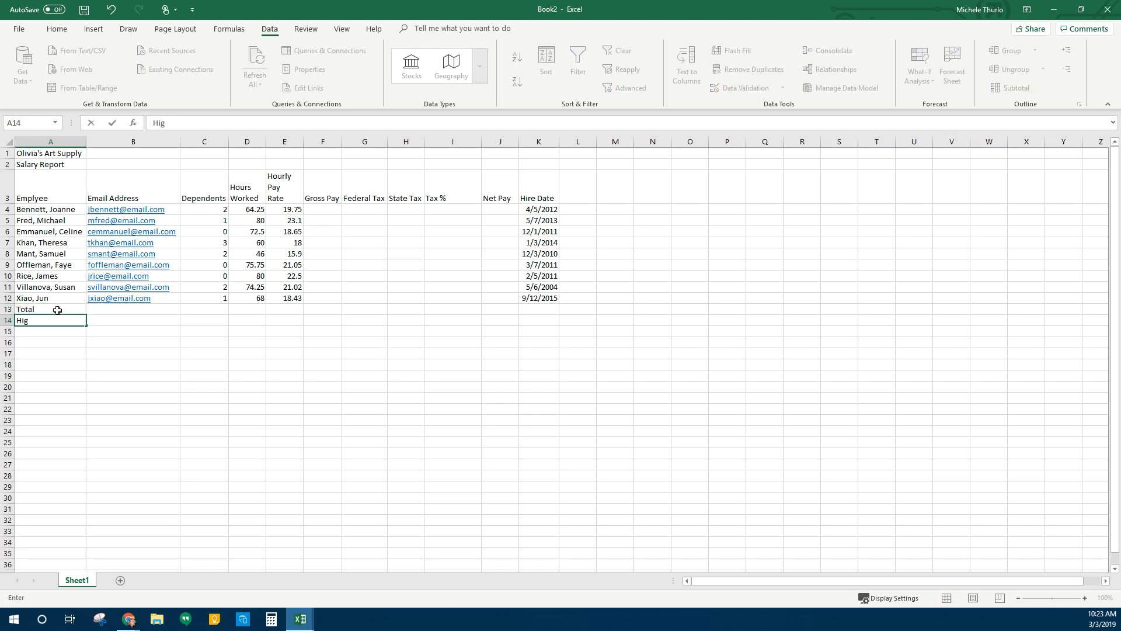
{"action": "type", "text": "hetst"}
{"action": "key", "text": "BackSpace"}
{"action": "key", "text": "BackSpace"}
{"action": "key", "text": "BackSpace"}
{"action": "key", "text": "BackSpace"}
{"action": "type", "text": "est"}
{"action": "key", "text": "Return"}
{"action": "type", "text": "Lowest"}
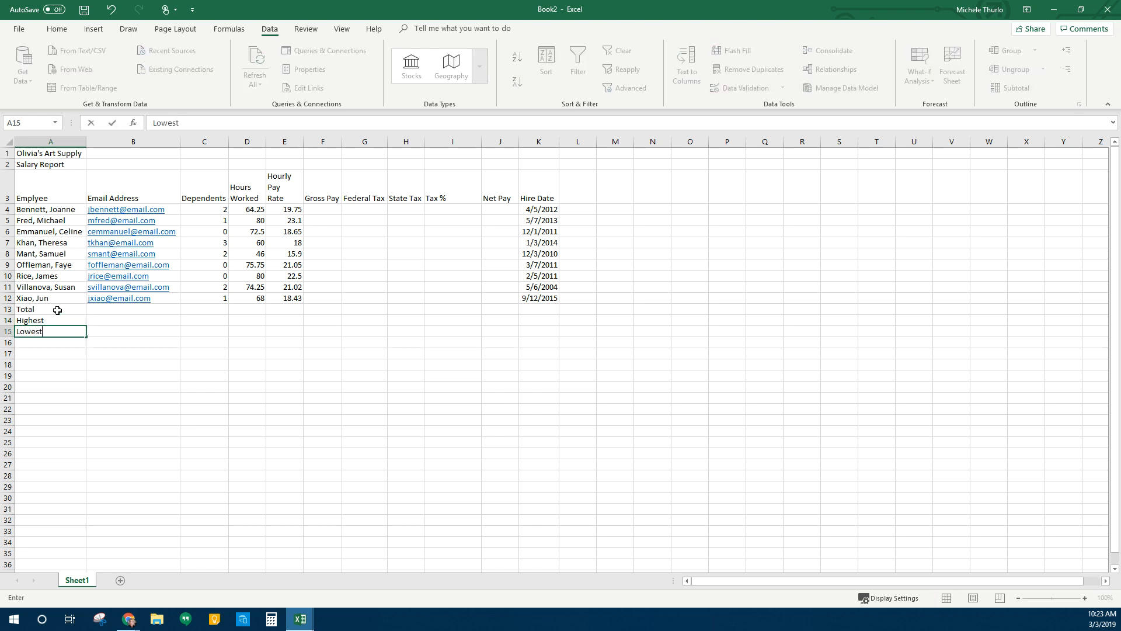
{"action": "key", "text": "Return"}
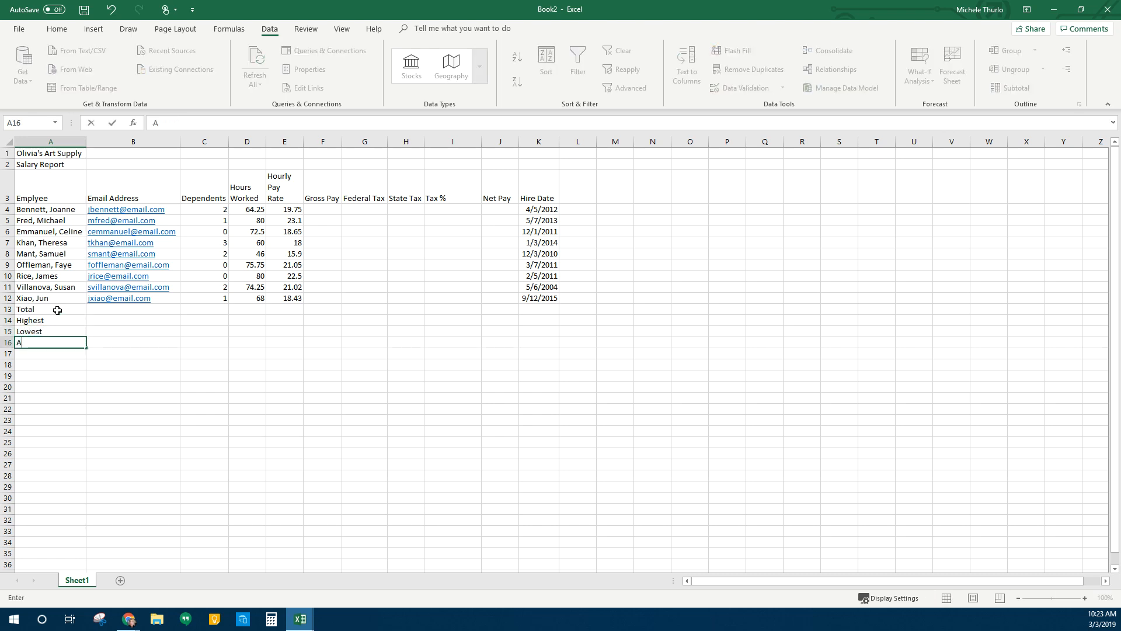
{"action": "type", "text": "Avarage"}
{"action": "key", "text": "Return"}
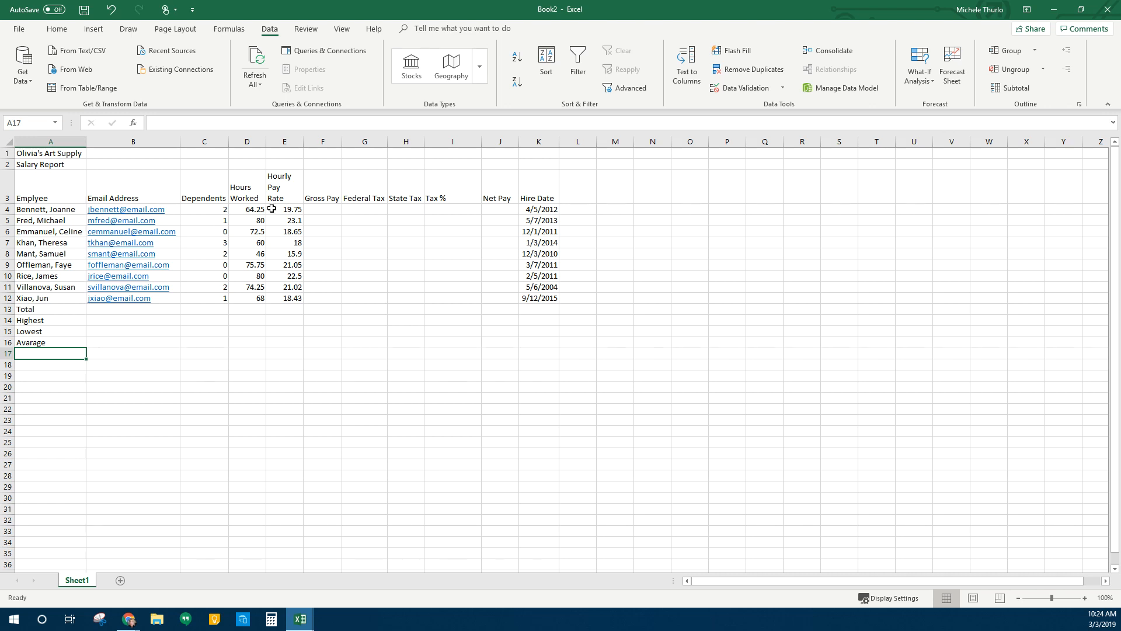
{"action": "left_click_drag", "start_coordinate": [252, 208], "coordinate": [261, 298]}
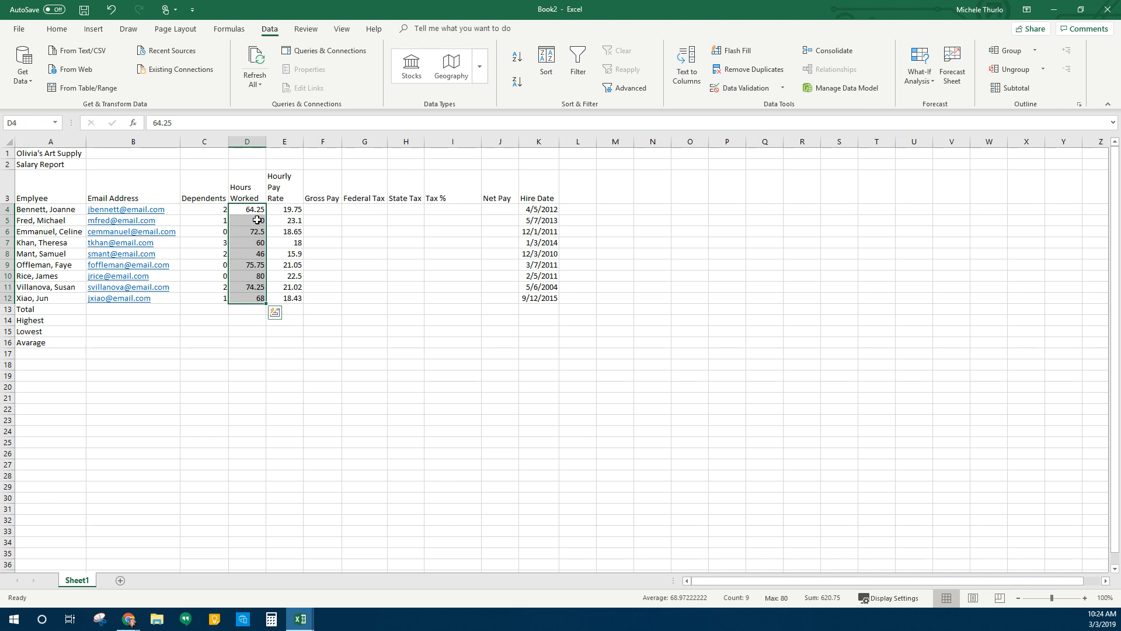
Show the hours in D4:D12 with two decimals, undoing a trial left alignment
{"action": "left_click", "coordinate": [62, 33]}
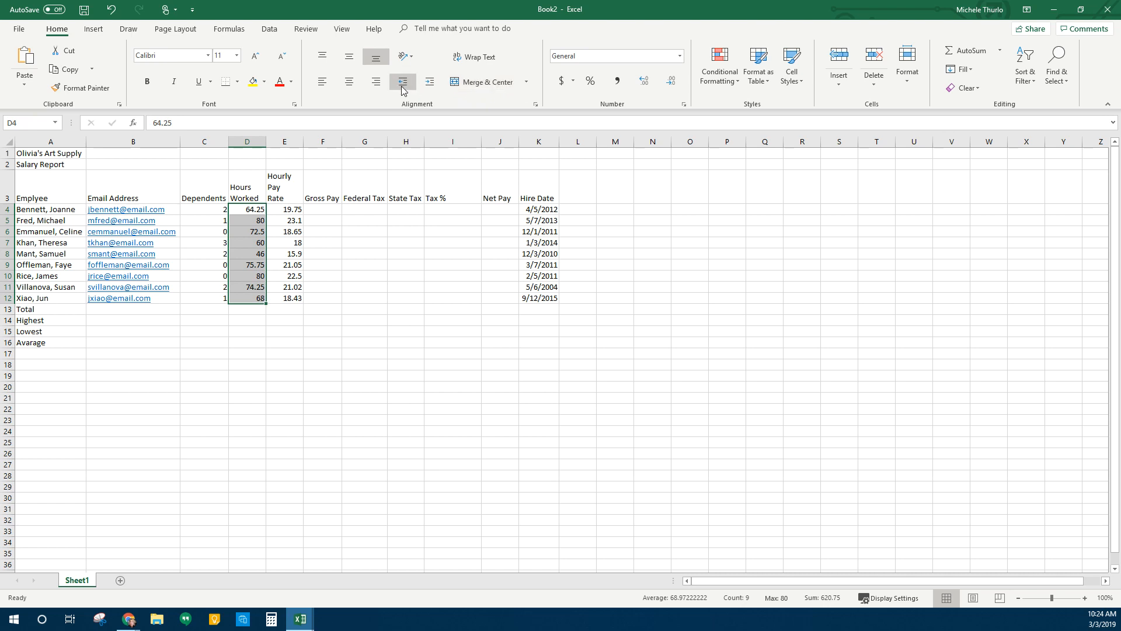
{"action": "left_click", "coordinate": [430, 82]}
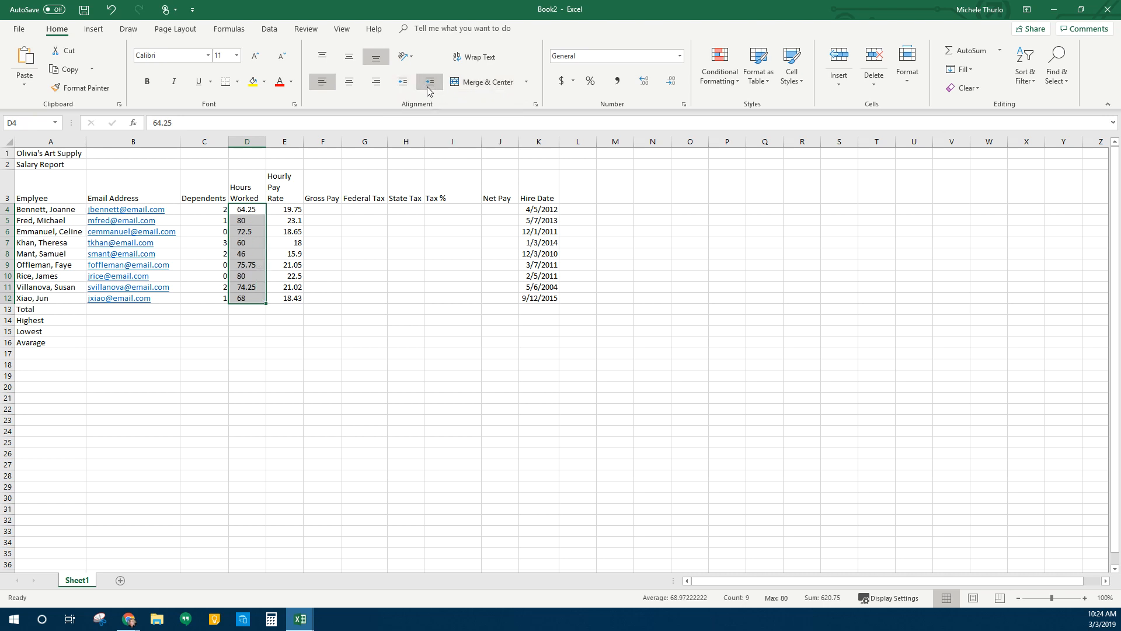
{"action": "left_click", "coordinate": [405, 85]}
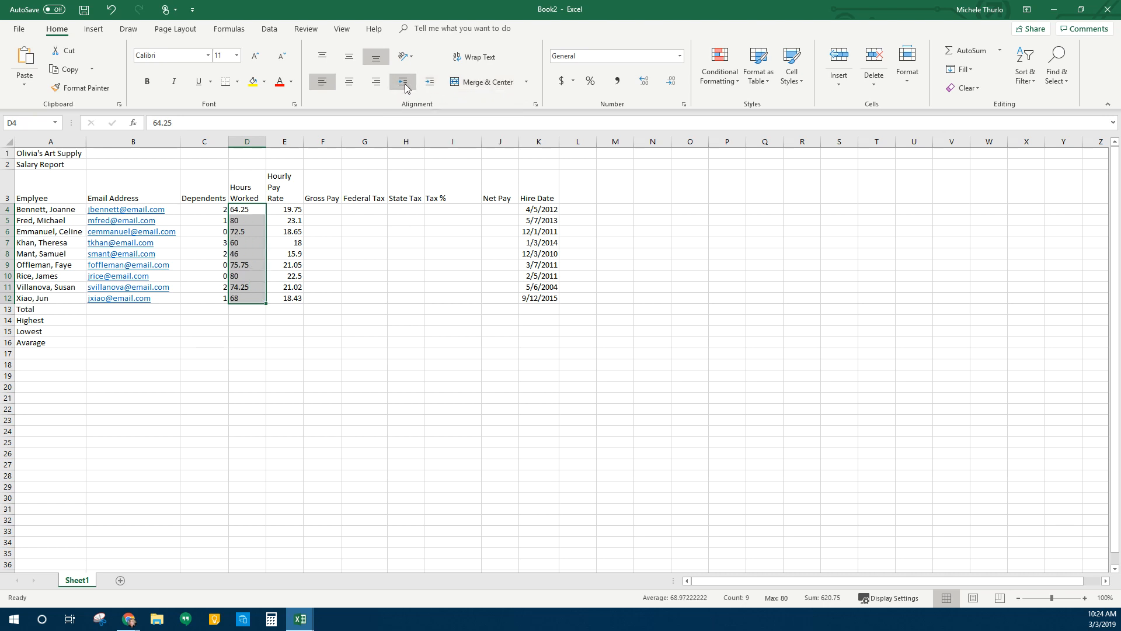
{"action": "left_click", "coordinate": [111, 10]}
{"action": "left_click", "coordinate": [111, 10]}
{"action": "left_click", "coordinate": [111, 10]}
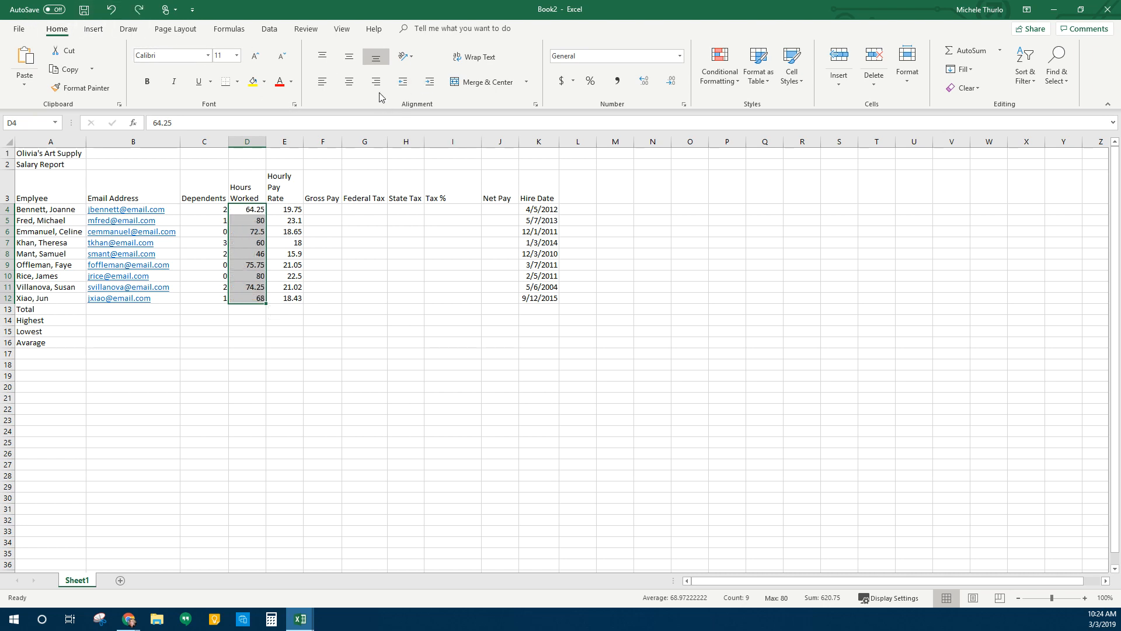
{"action": "left_click", "coordinate": [647, 85]}
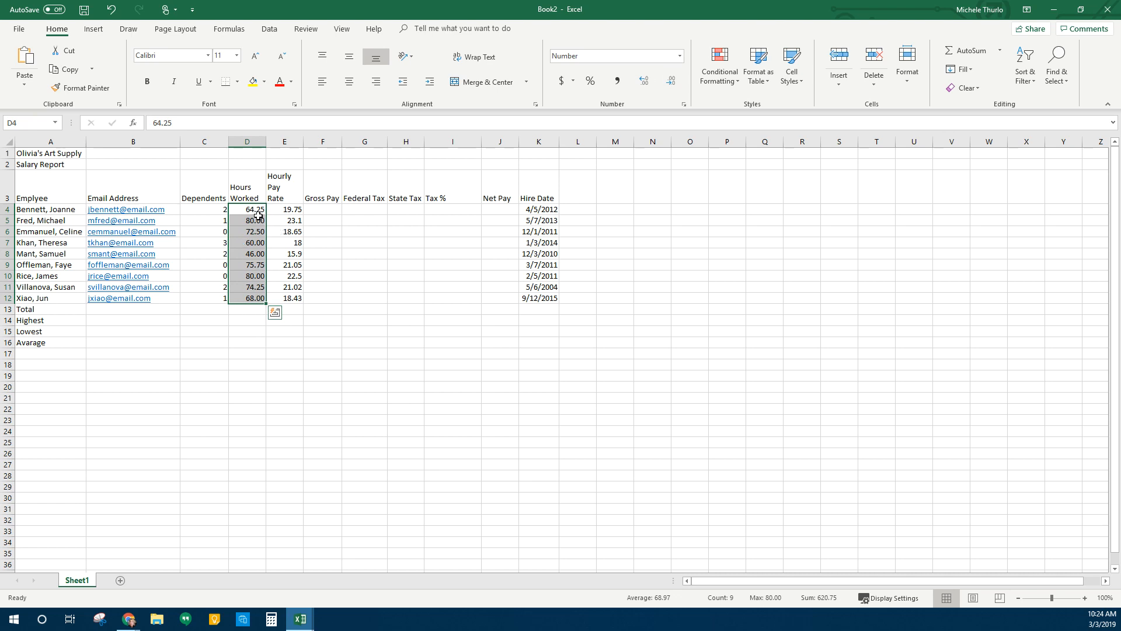
{"action": "left_click", "coordinate": [235, 340]}
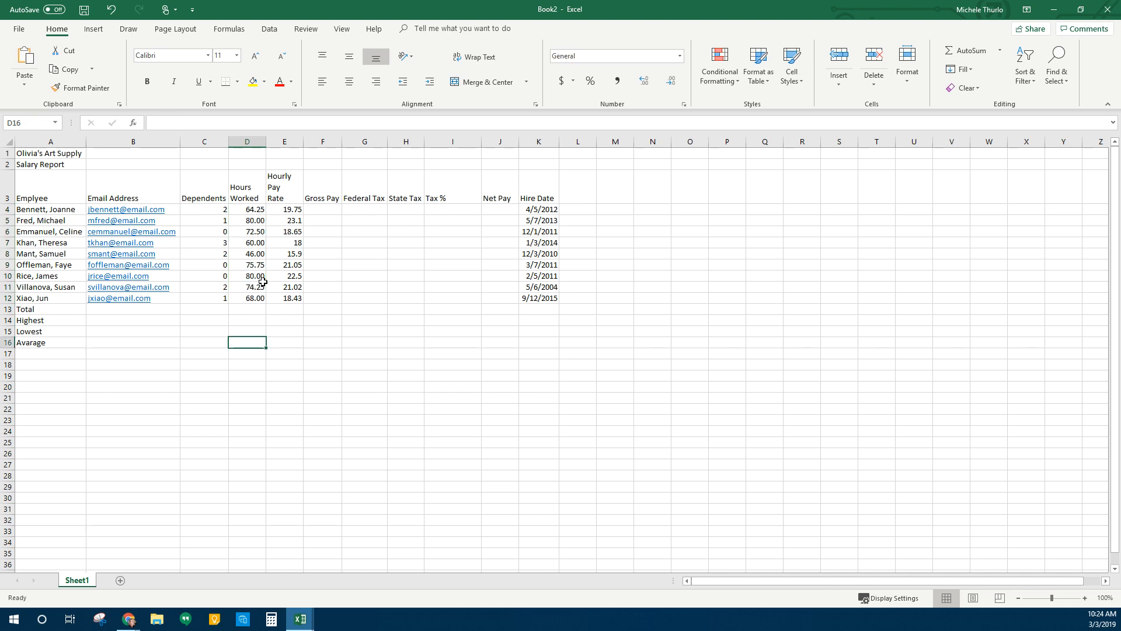
{"action": "left_click_drag", "start_coordinate": [292, 210], "coordinate": [280, 297]}
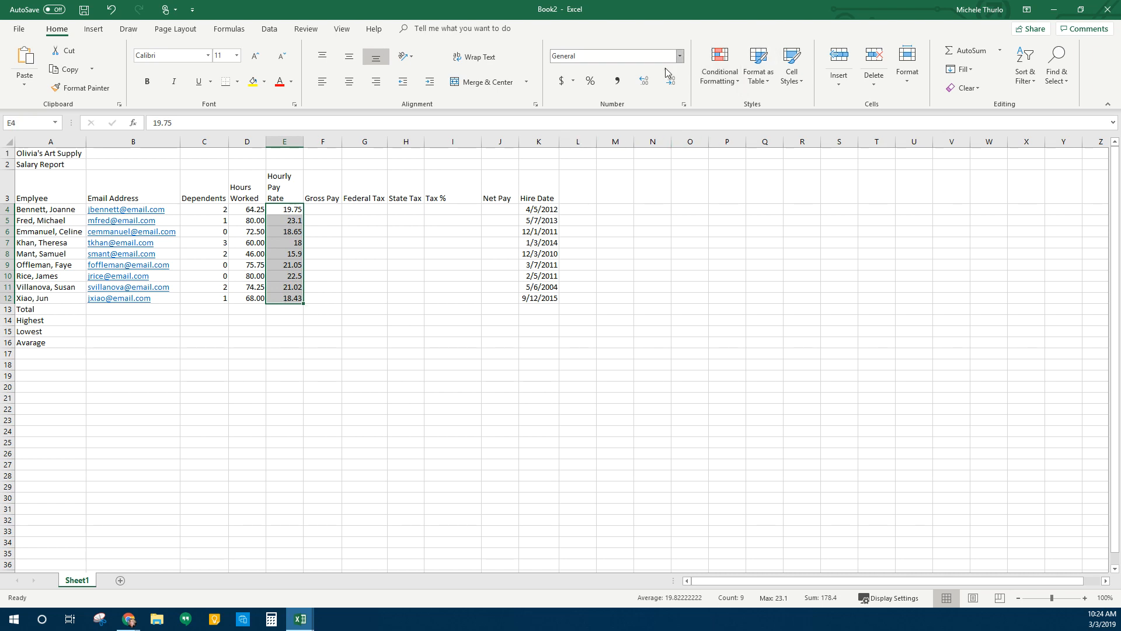
Give the pay rates in E4:E12 comma style with two decimal places
{"action": "left_click", "coordinate": [645, 82]}
{"action": "left_click", "coordinate": [672, 84]}
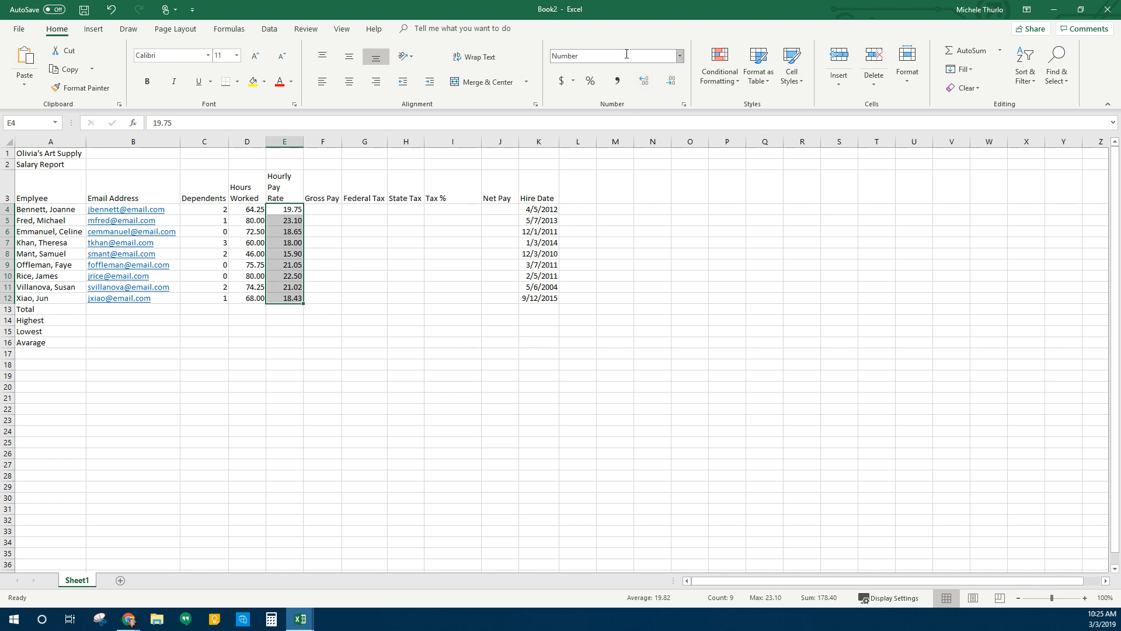
{"action": "left_click", "coordinate": [618, 88]}
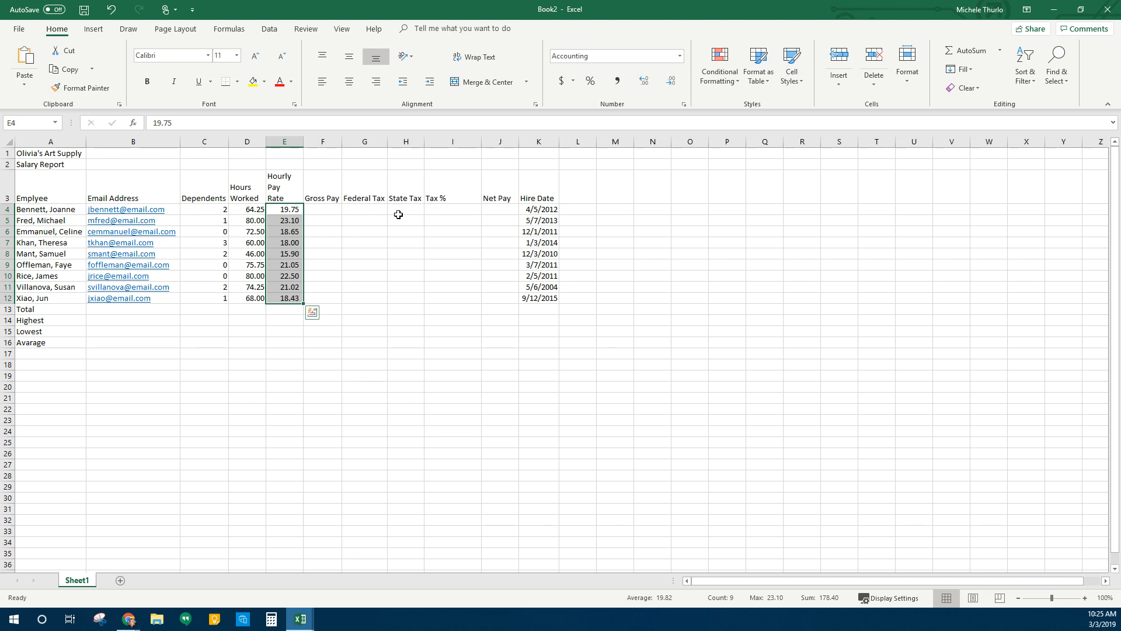
{"action": "left_click_drag", "start_coordinate": [540, 211], "coordinate": [551, 303]}
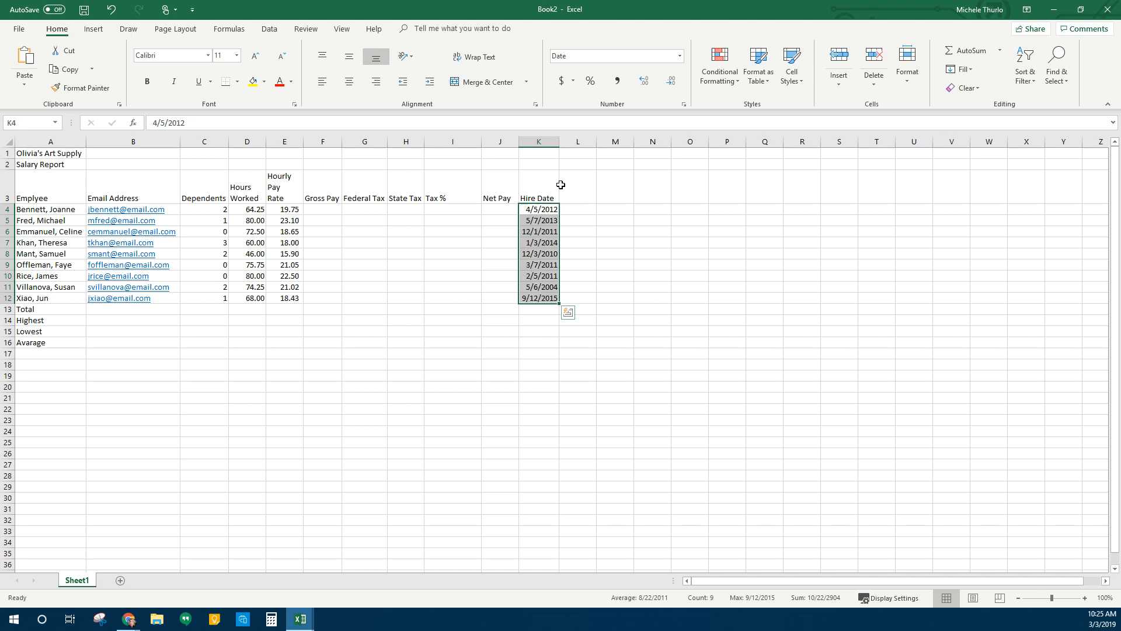
Apply the 03/14/12 date type to the hire dates in K4:K12
{"action": "left_click", "coordinate": [685, 105]}
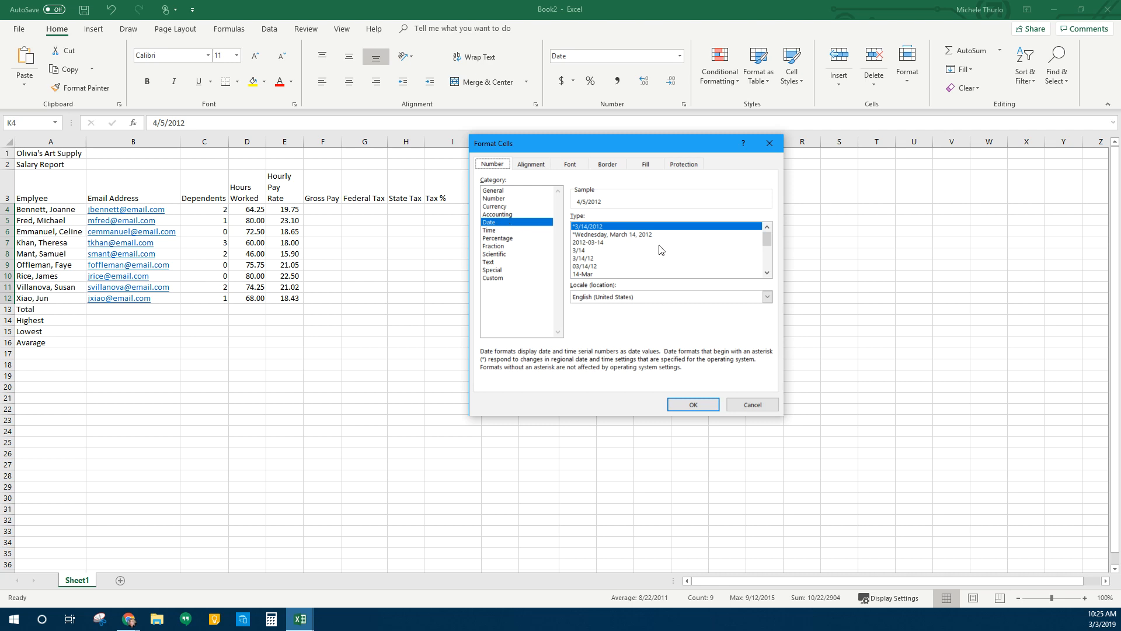
{"action": "scroll", "coordinate": [625, 245], "scroll_direction": "down", "scroll_amount": 4}
{"action": "scroll", "coordinate": [625, 245], "scroll_direction": "up", "scroll_amount": 4}
{"action": "left_click", "coordinate": [606, 267]}
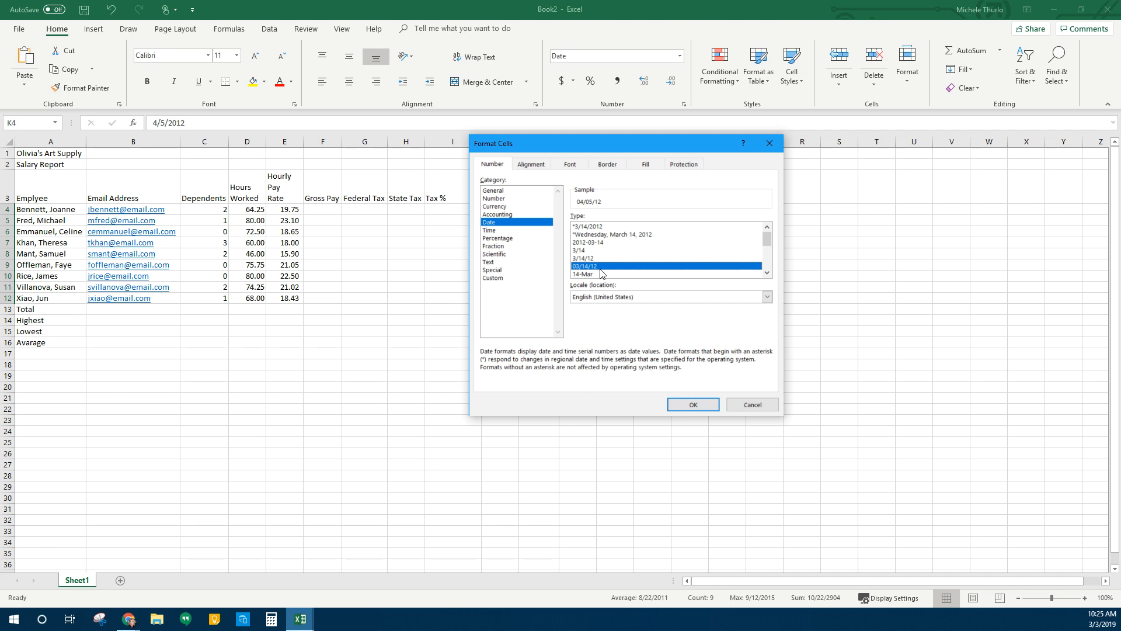
{"action": "left_click", "coordinate": [693, 404]}
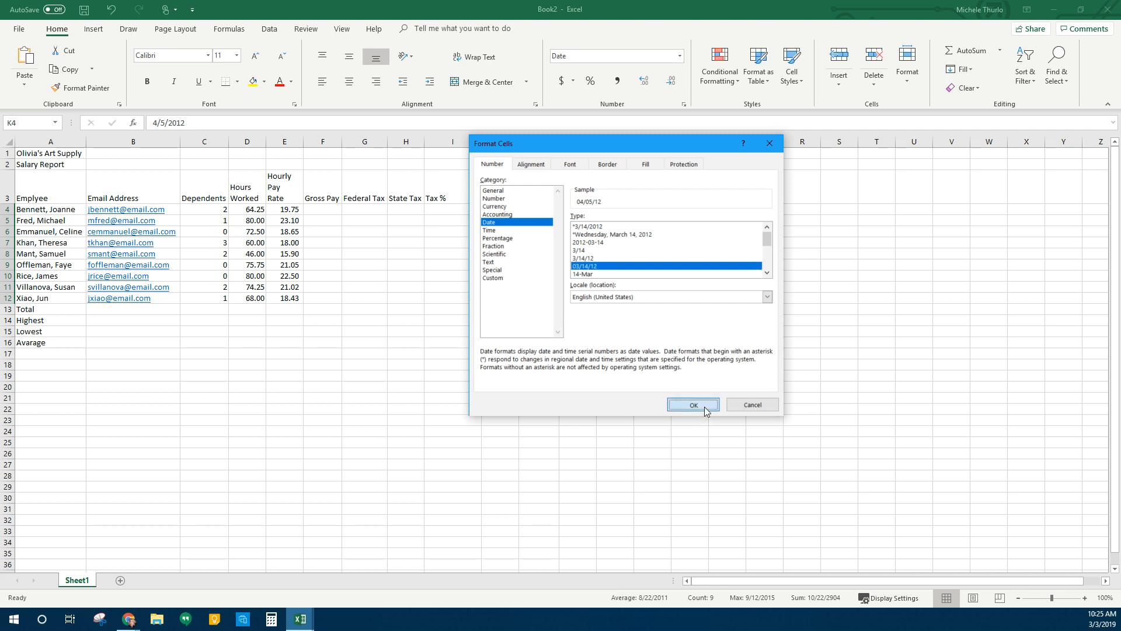
{"action": "left_click", "coordinate": [591, 397]}
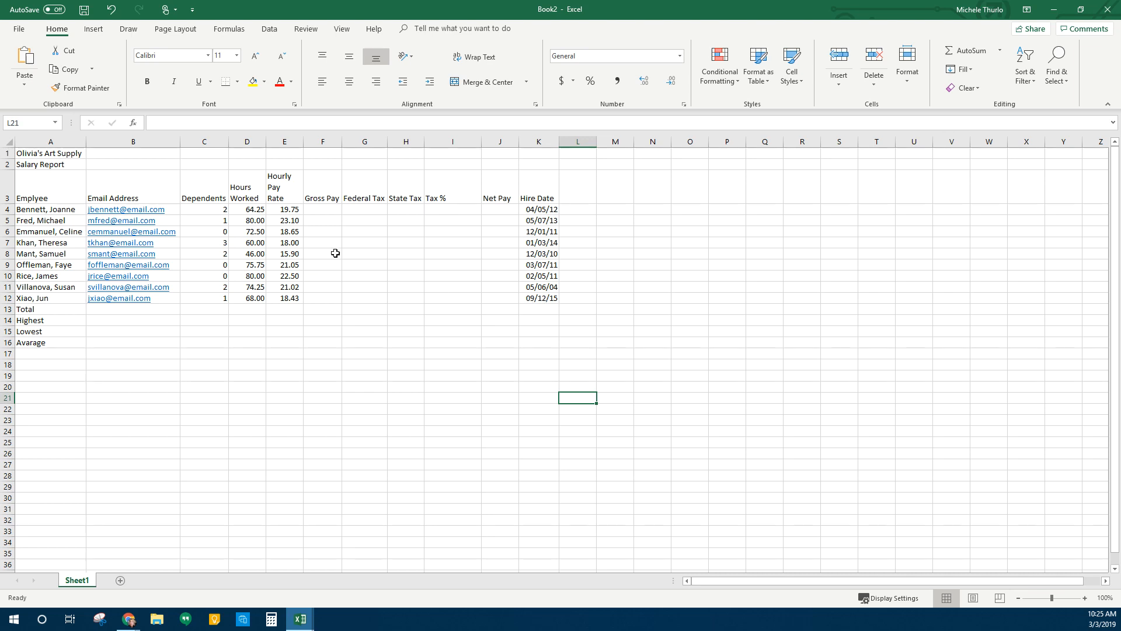
{"action": "left_click", "coordinate": [330, 220]}
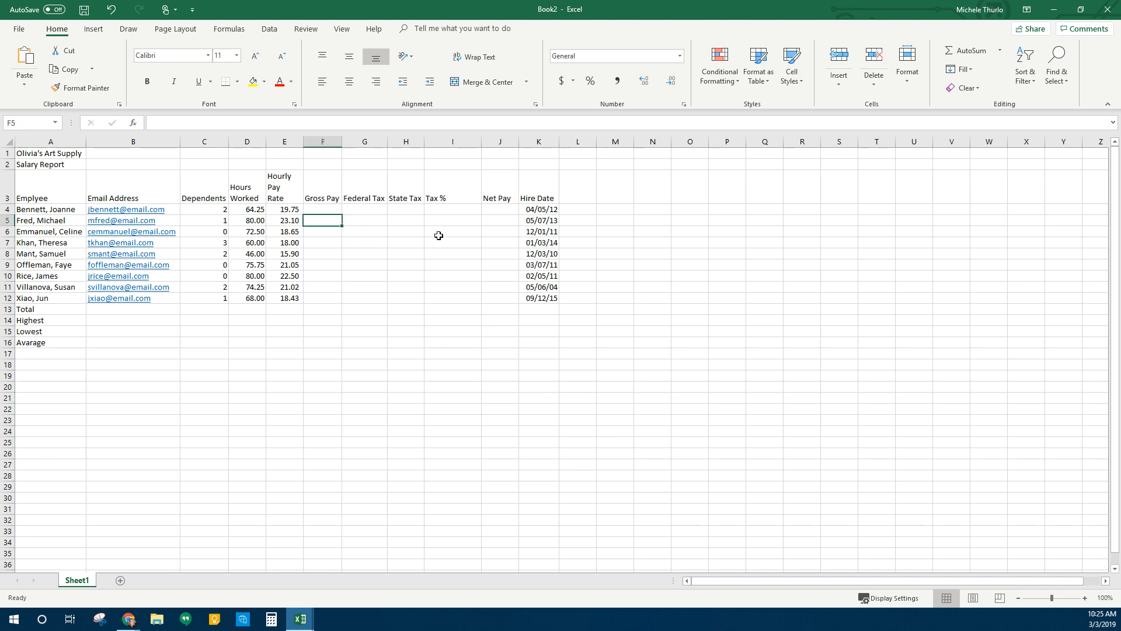
{"action": "left_click", "coordinate": [333, 209]}
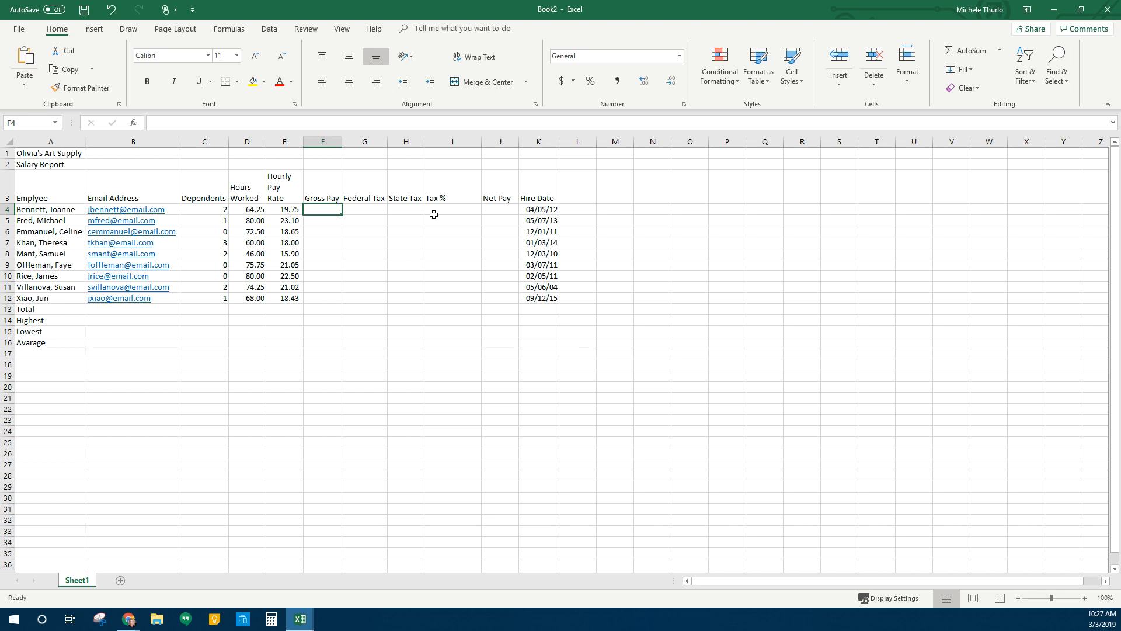
Enter the gross pay formula =D4*E4 in F4
{"action": "type", "text": "="}
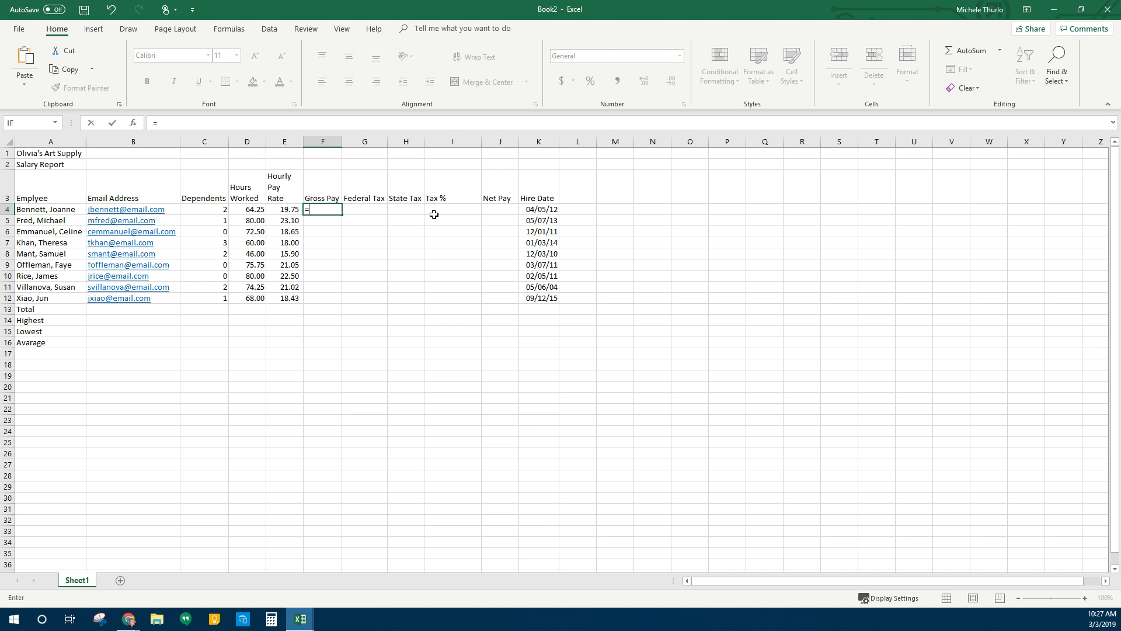
{"action": "left_click", "coordinate": [246, 211]}
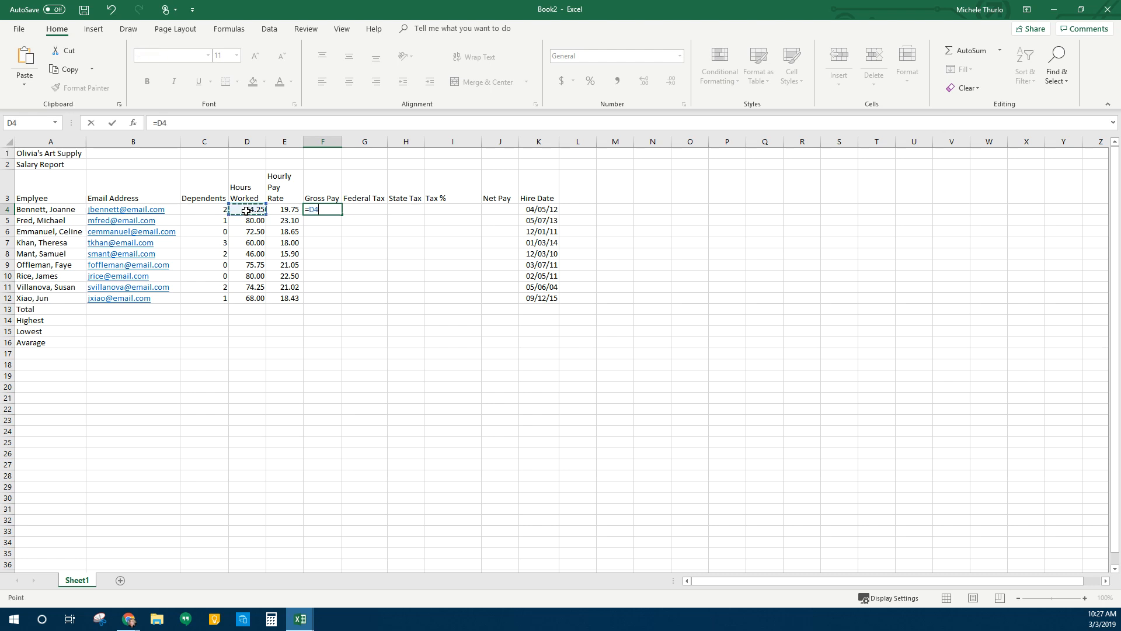
{"action": "type", "text": "*"}
{"action": "left_click", "coordinate": [285, 214]}
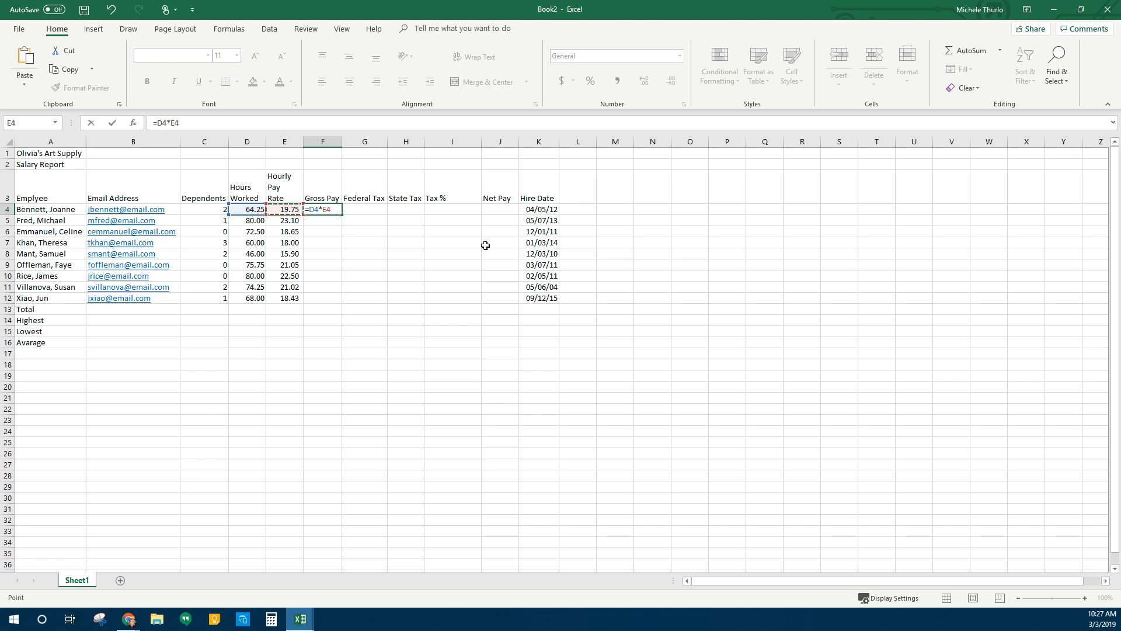
{"action": "key", "text": "Return"}
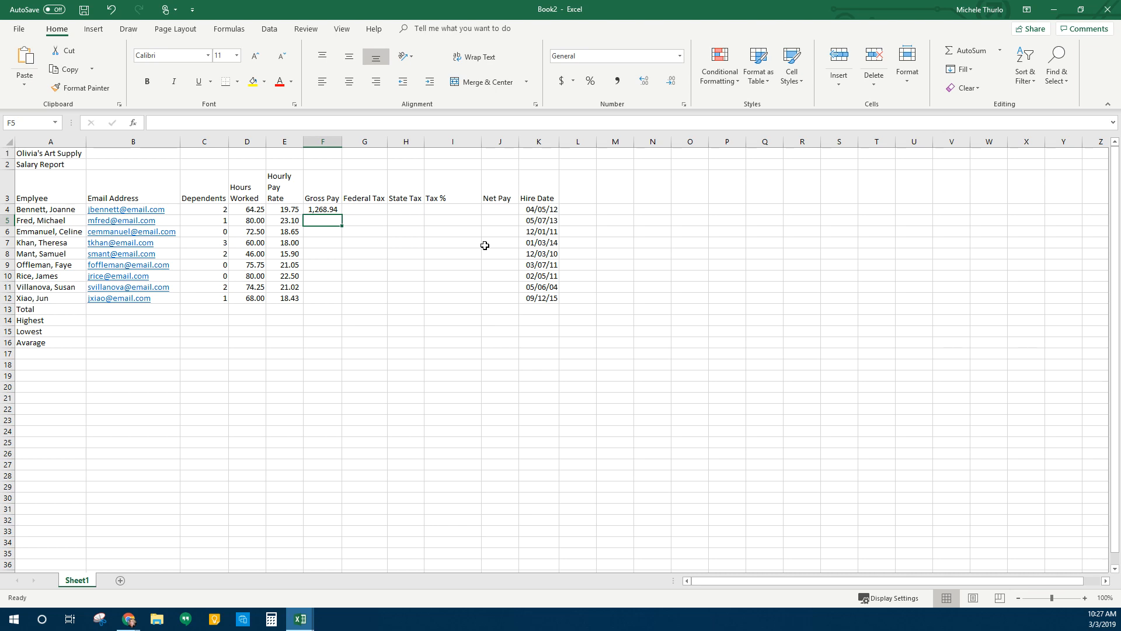
Set F4 to two decimal places and fill the formula down to F12
{"action": "left_click", "coordinate": [322, 210]}
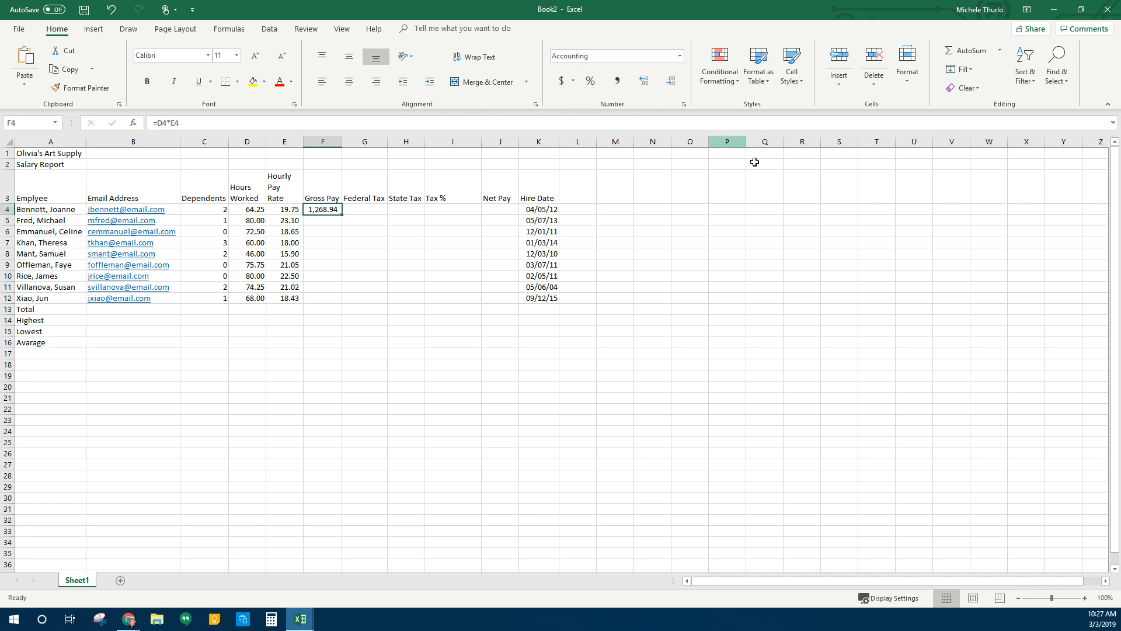
{"action": "left_click", "coordinate": [649, 82]}
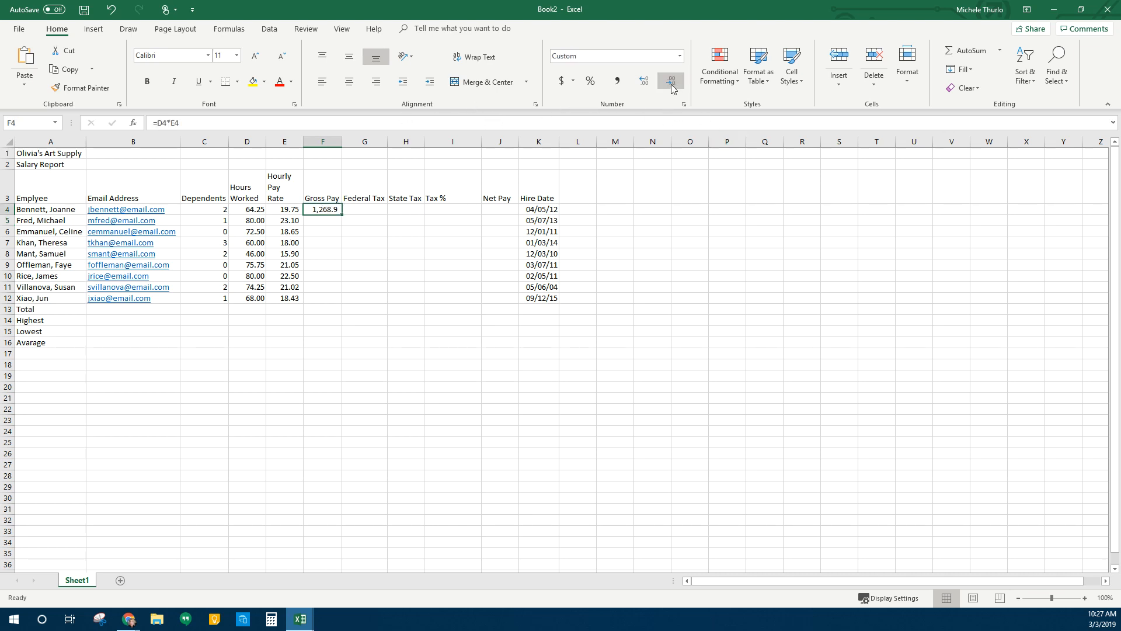
{"action": "left_click", "coordinate": [672, 82]}
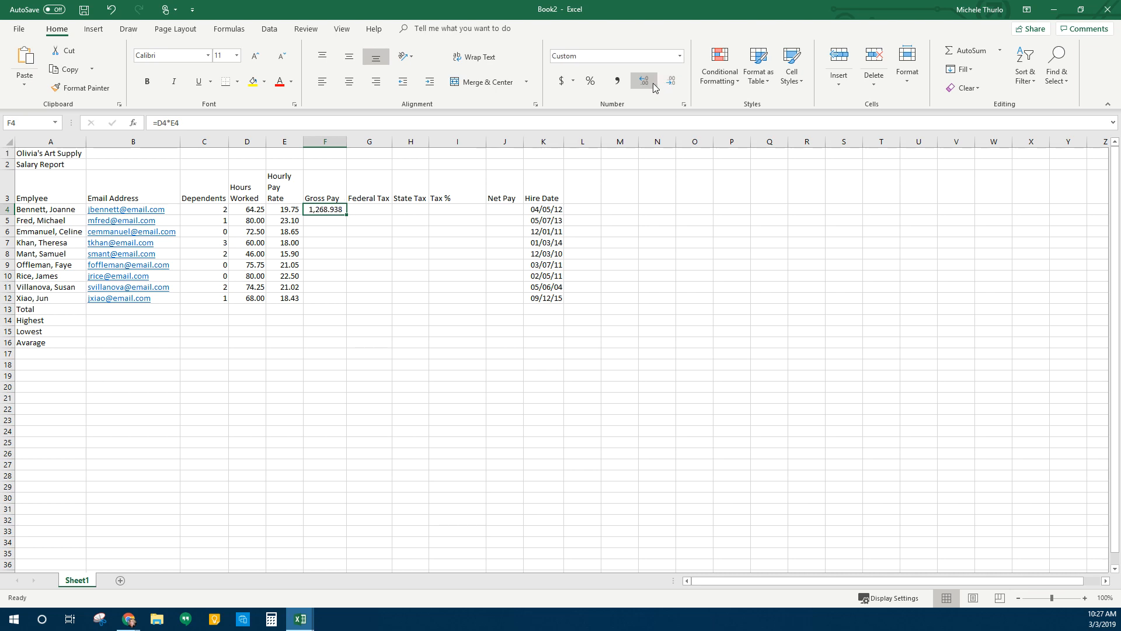
{"action": "left_click", "coordinate": [671, 82]}
{"action": "left_click", "coordinate": [673, 84]}
{"action": "left_click_drag", "start_coordinate": [347, 215], "coordinate": [347, 308]}
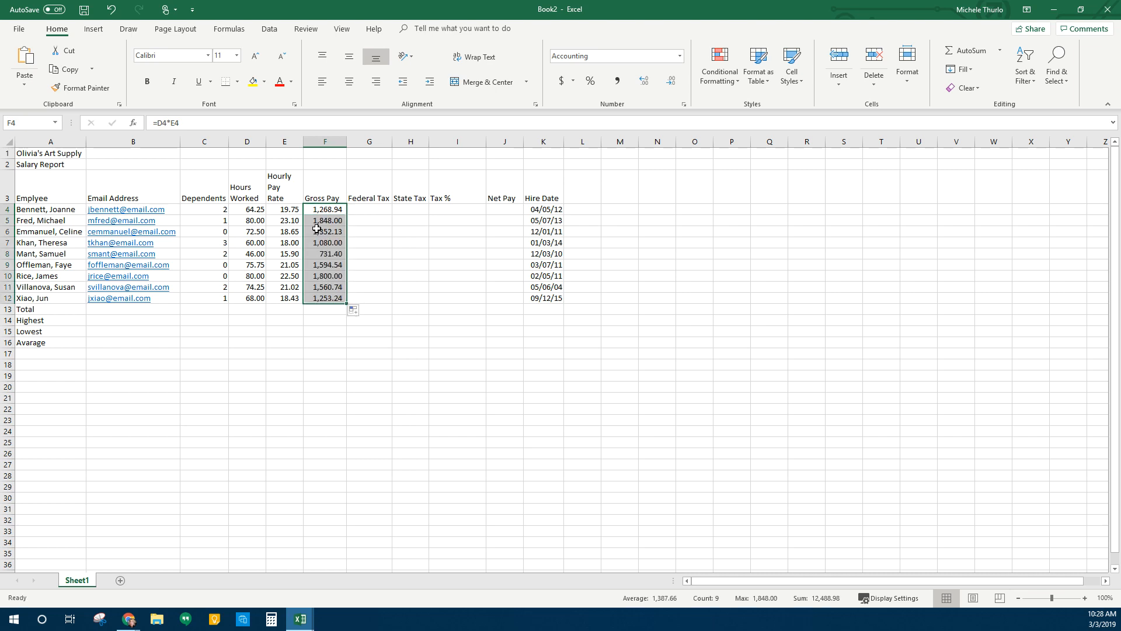
{"action": "left_click", "coordinate": [383, 211]}
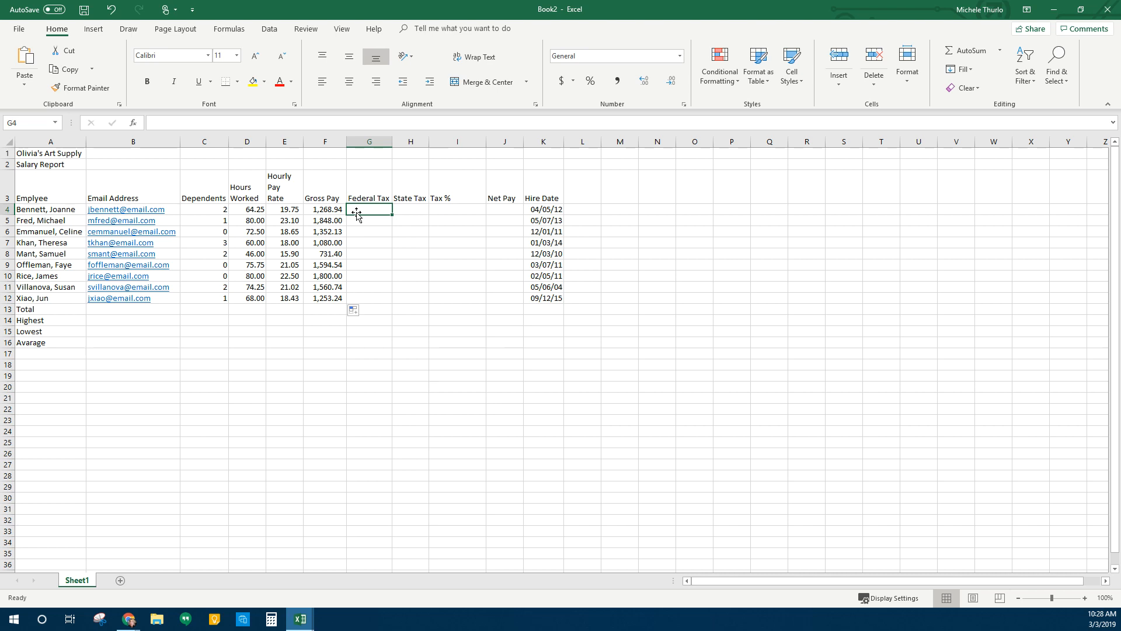
Enter the Federal Tax formula =0.22*(F4-C4*24.32) in G4 for the first employee
{"action": "type", "text": ".22"}
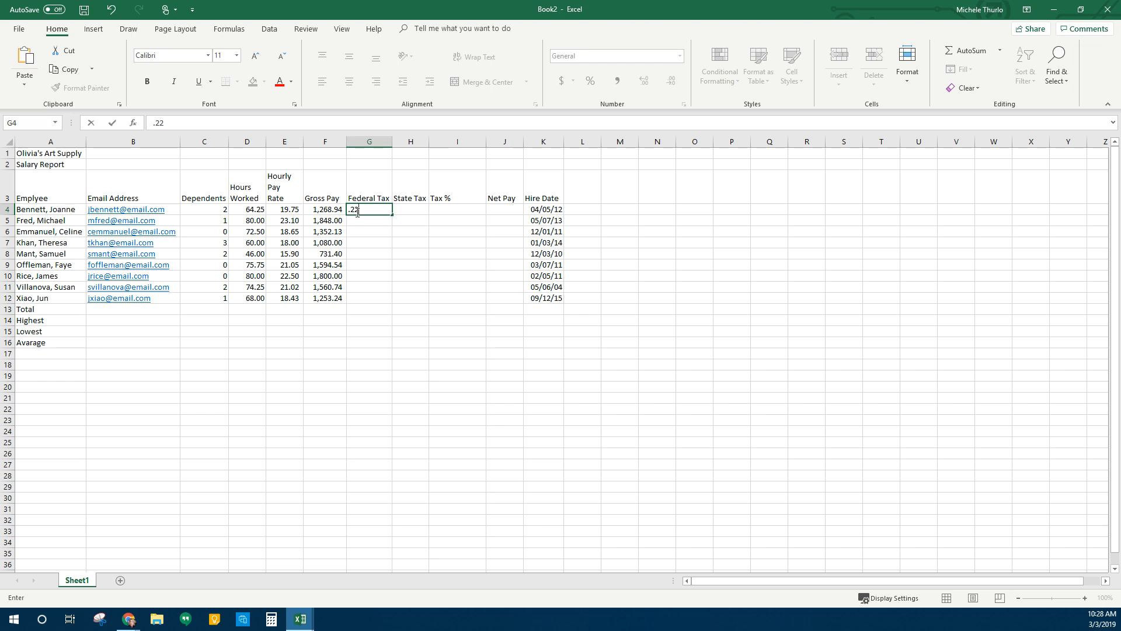
{"action": "type", "text": "8"}
{"action": "key", "text": "BackSpace"}
{"action": "type", "text": "*"}
{"action": "left_click", "coordinate": [323, 209]}
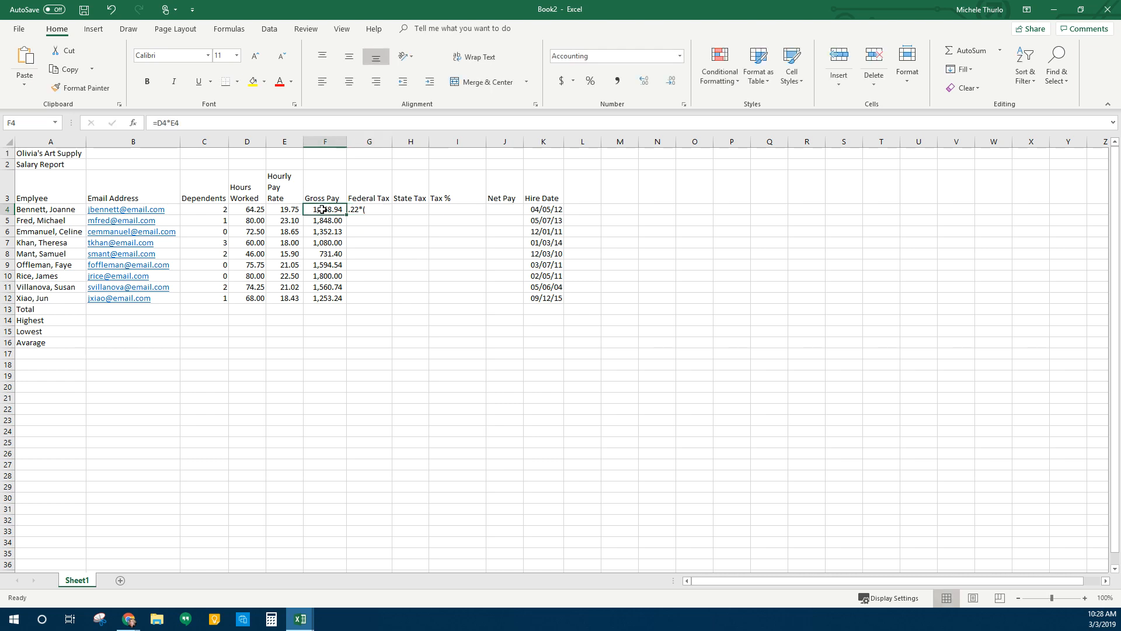
{"action": "double_click", "coordinate": [354, 208]}
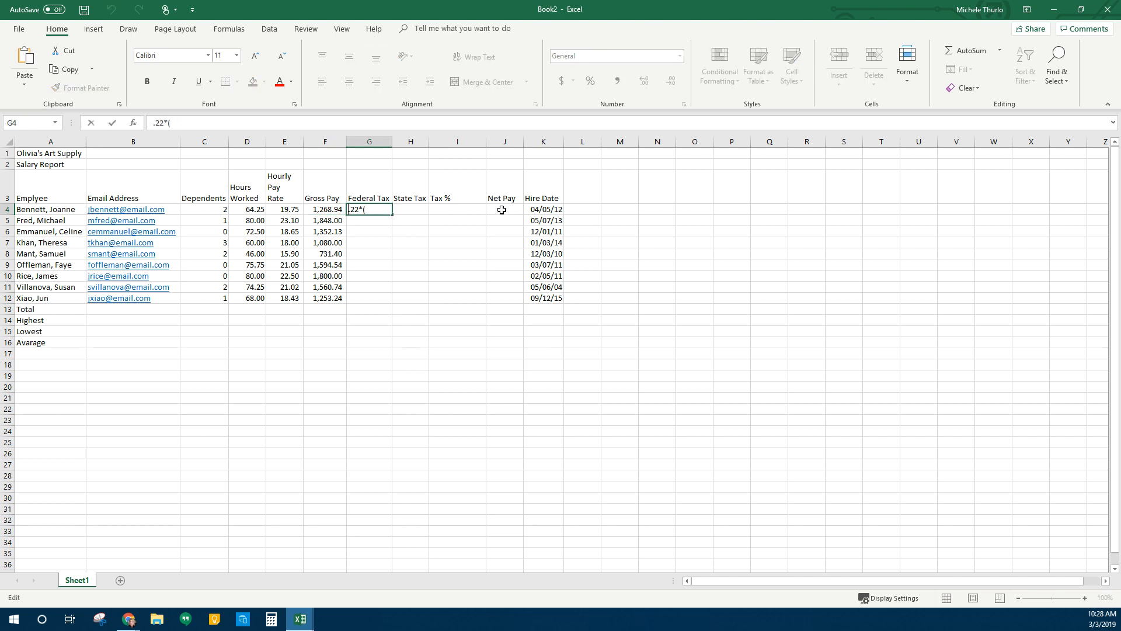
{"action": "type", "text": "="}
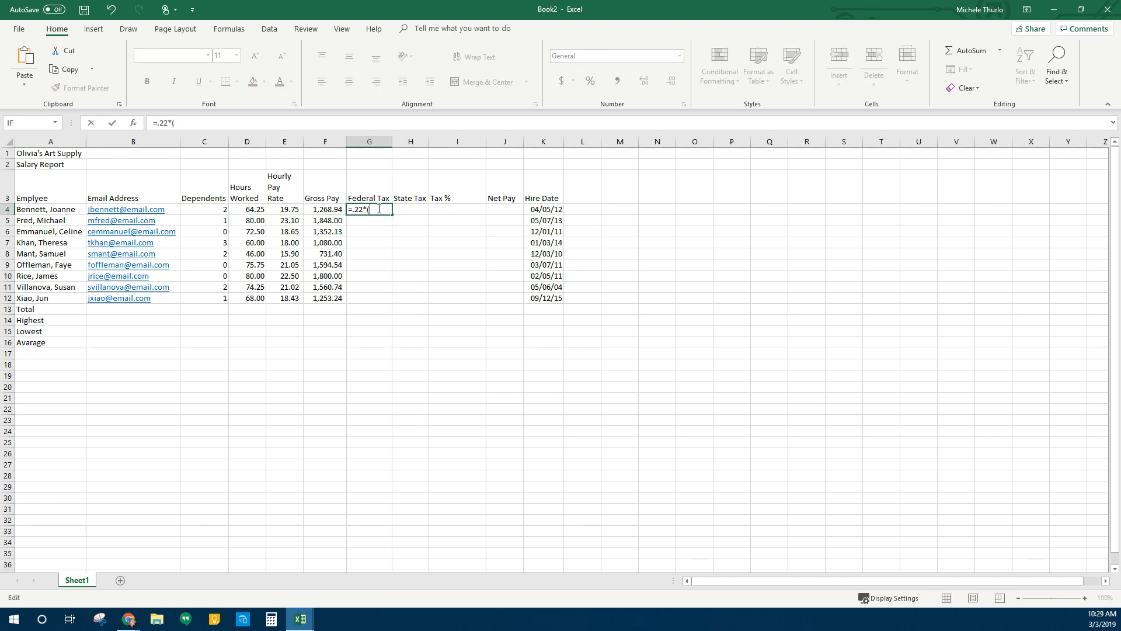
{"action": "left_click", "coordinate": [327, 209]}
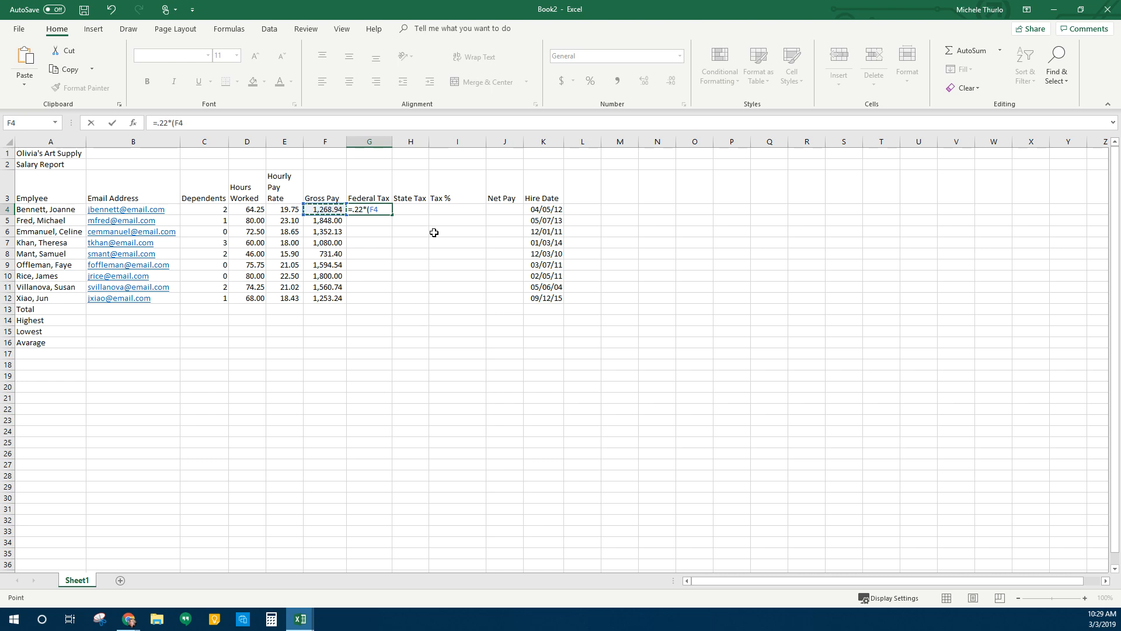
{"action": "type", "text": "-"}
{"action": "left_click", "coordinate": [214, 212]}
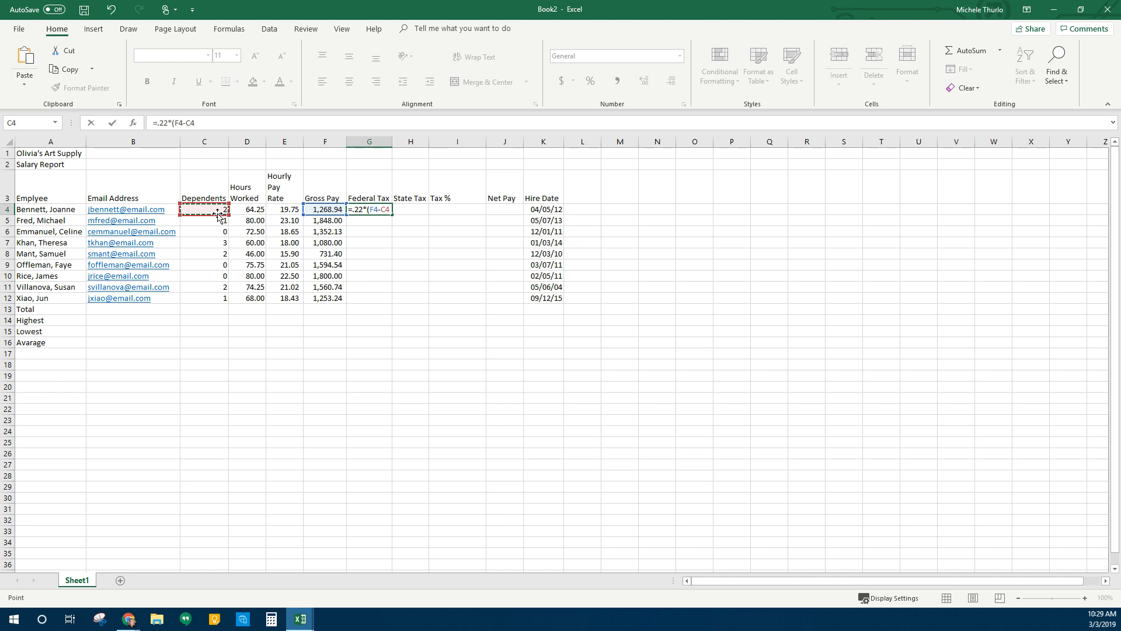
{"action": "type", "text": "*24.32)"}
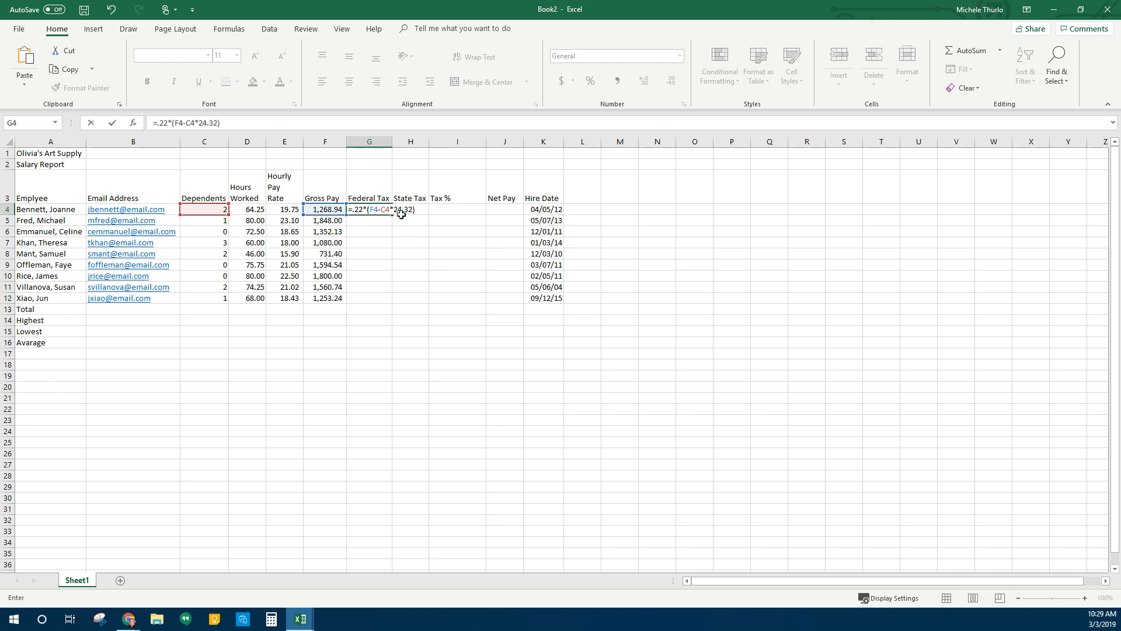
{"action": "key", "text": "Return"}
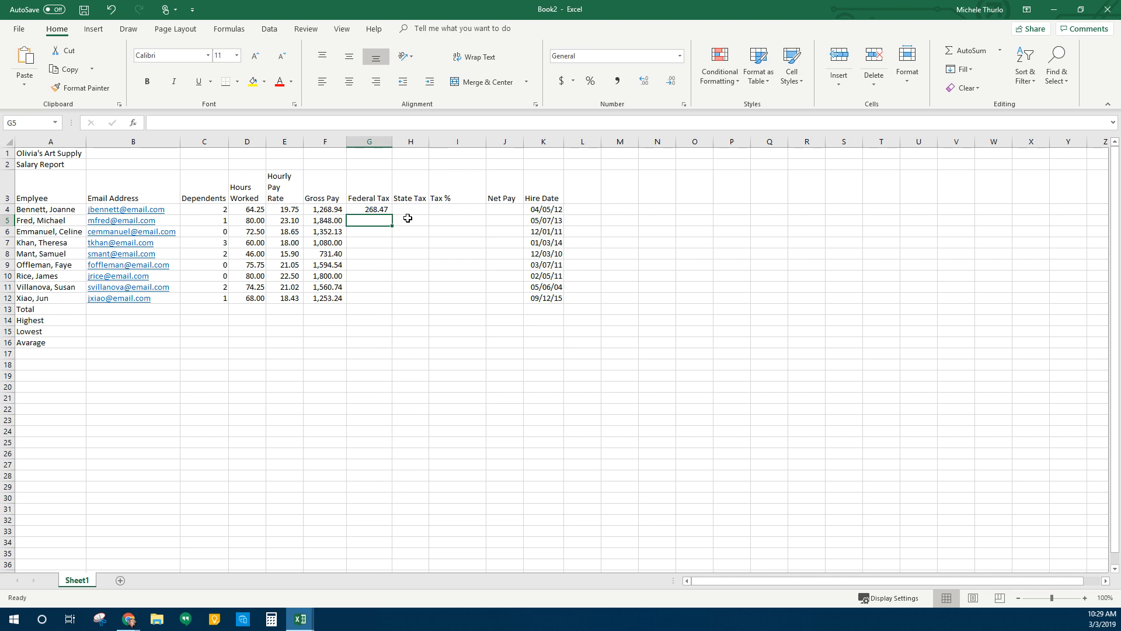
Copy the G4 federal tax formula down through G12 for all employees
{"action": "left_click", "coordinate": [368, 211]}
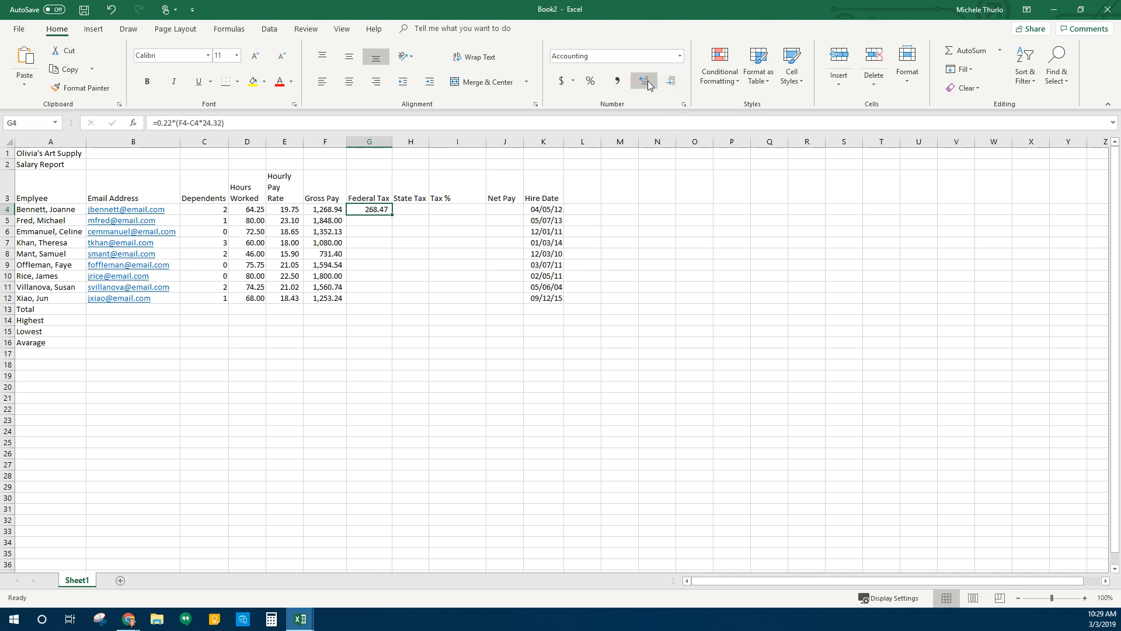
{"action": "left_click_drag", "start_coordinate": [392, 217], "coordinate": [387, 301]}
{"action": "left_click", "coordinate": [416, 210]}
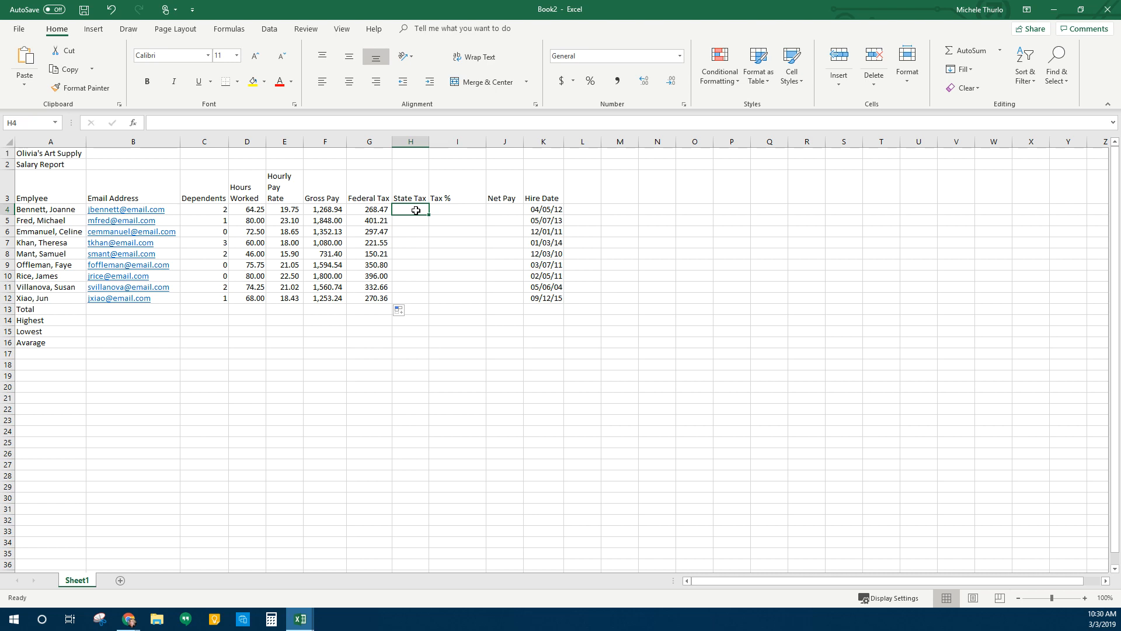
{"action": "type", "text": "="}
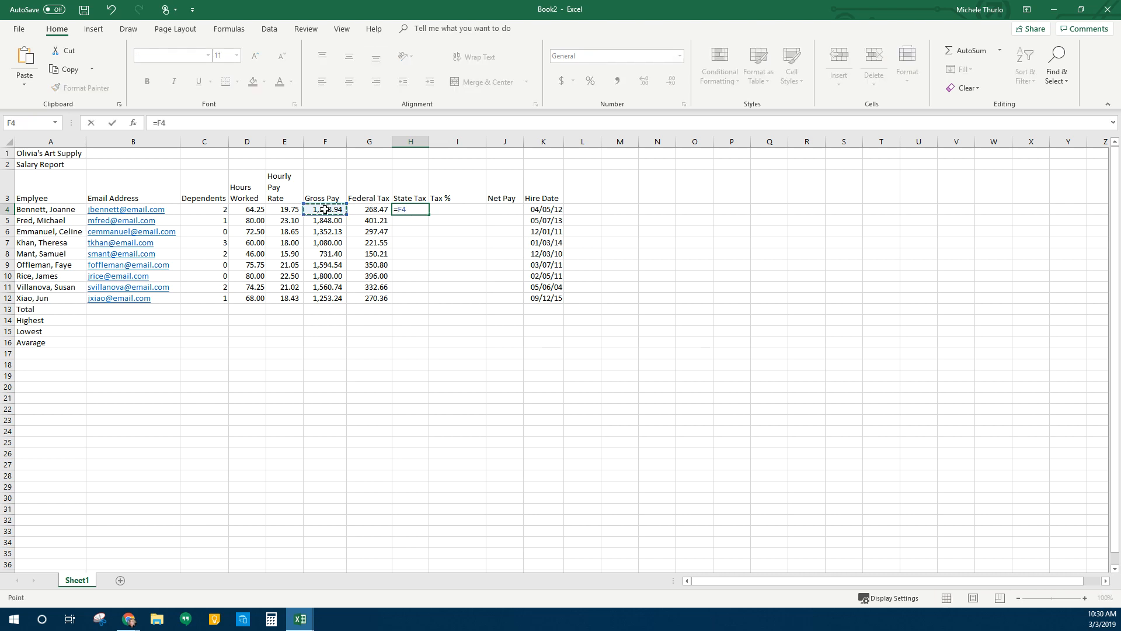
{"action": "type", "text": "*.04"}
{"action": "key", "text": "Return"}
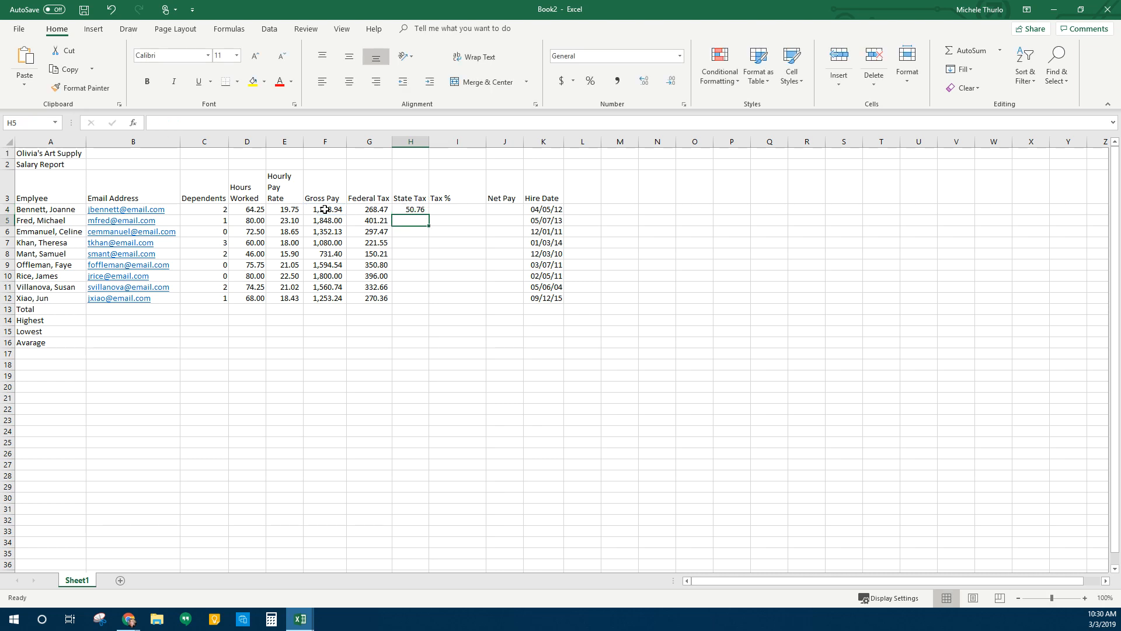
{"action": "left_click", "coordinate": [420, 210]}
{"action": "left_click_drag", "start_coordinate": [428, 216], "coordinate": [425, 304]}
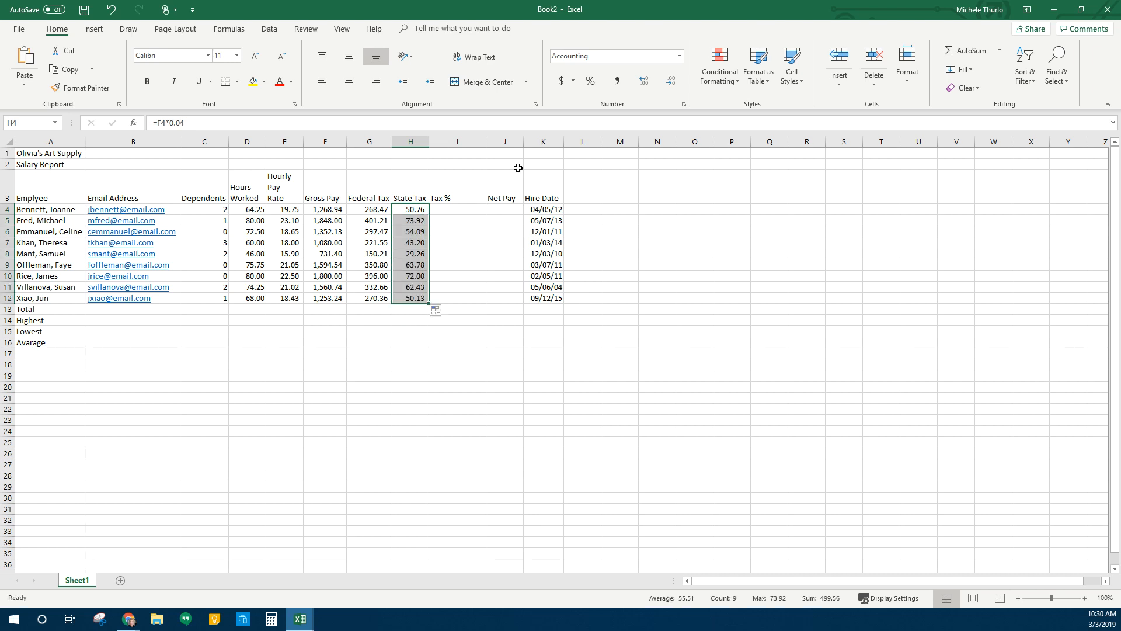
{"action": "left_click", "coordinate": [461, 209]}
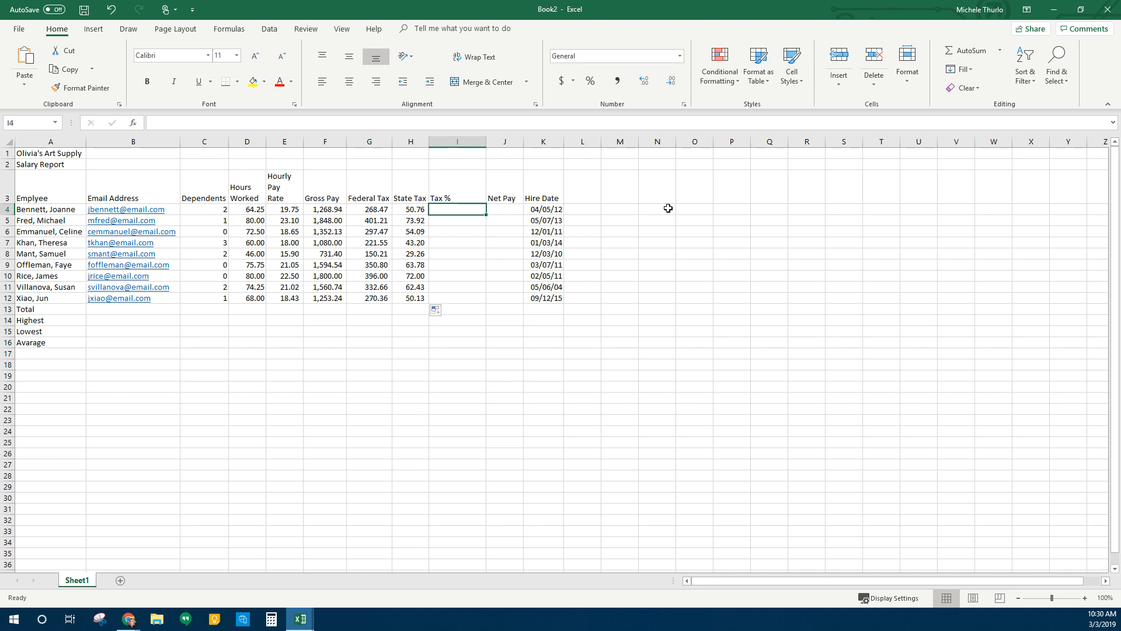
Enter =(G4+H4)/F4 in I4 as the first employee's Tax %
{"action": "type", "text": "="}
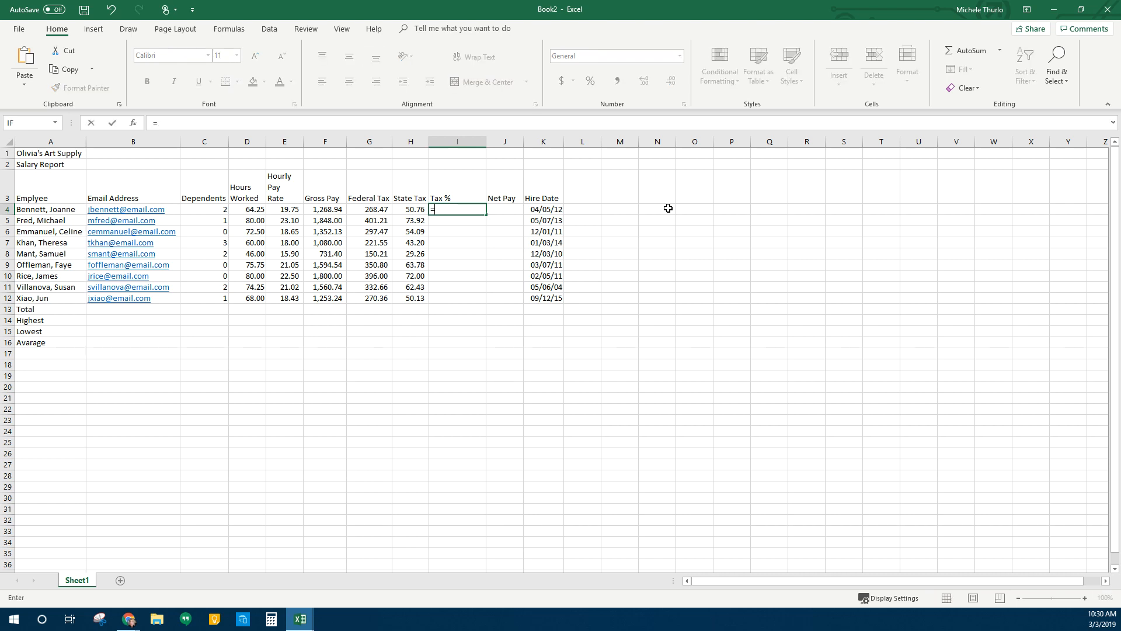
{"action": "type", "text": "("}
{"action": "left_click", "coordinate": [366, 209]}
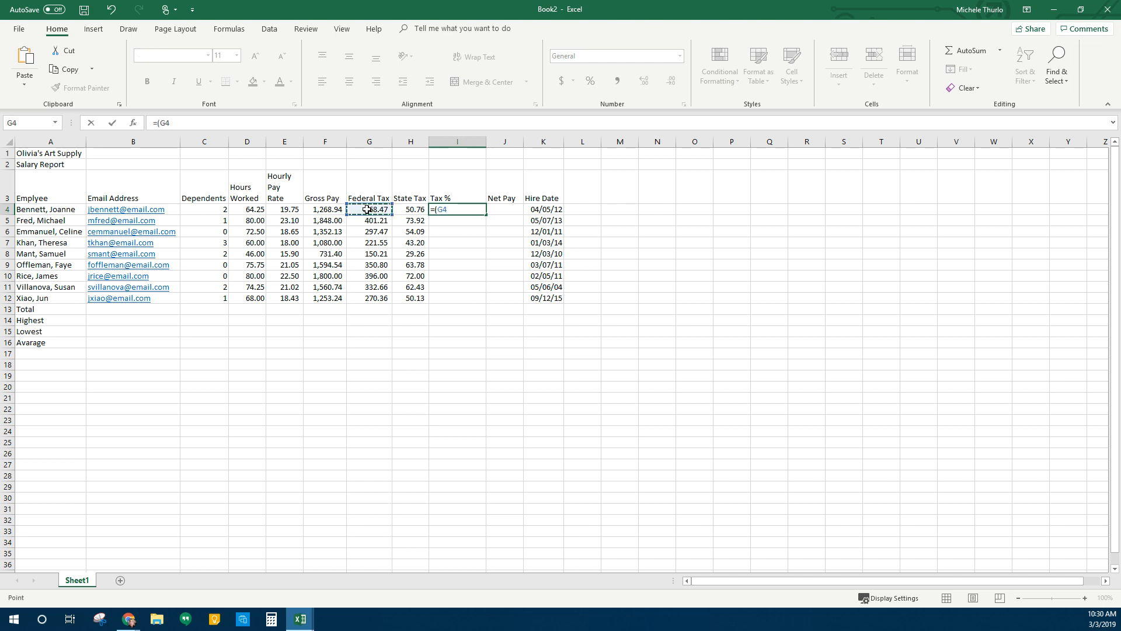
{"action": "type", "text": "+"}
{"action": "left_click", "coordinate": [410, 212]}
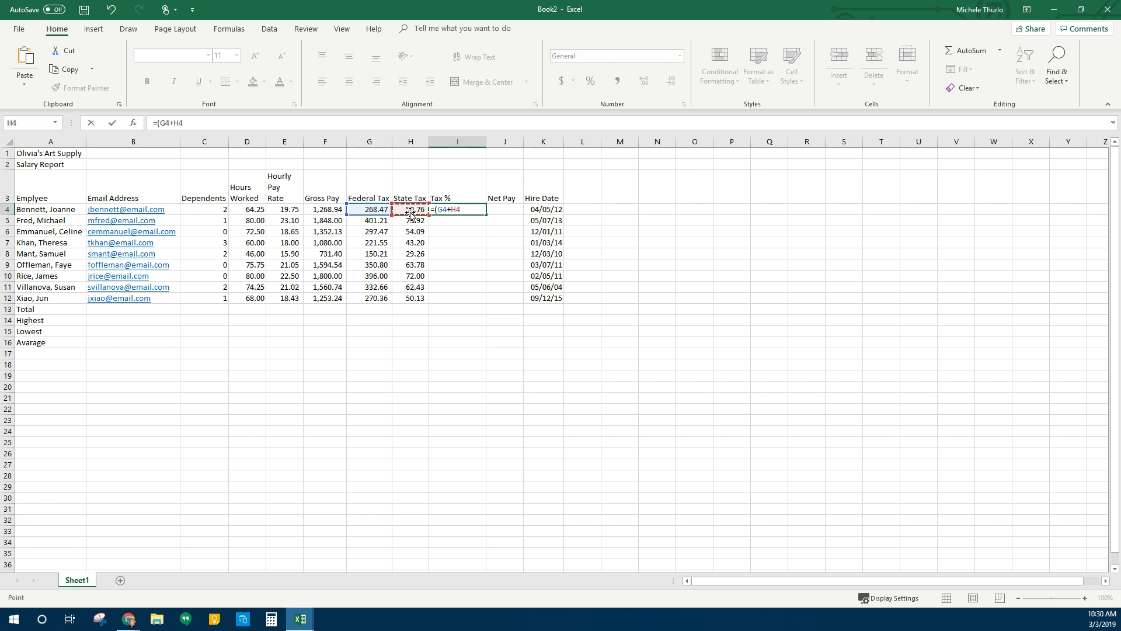
{"action": "type", "text": ")/"}
{"action": "left_click", "coordinate": [325, 211]}
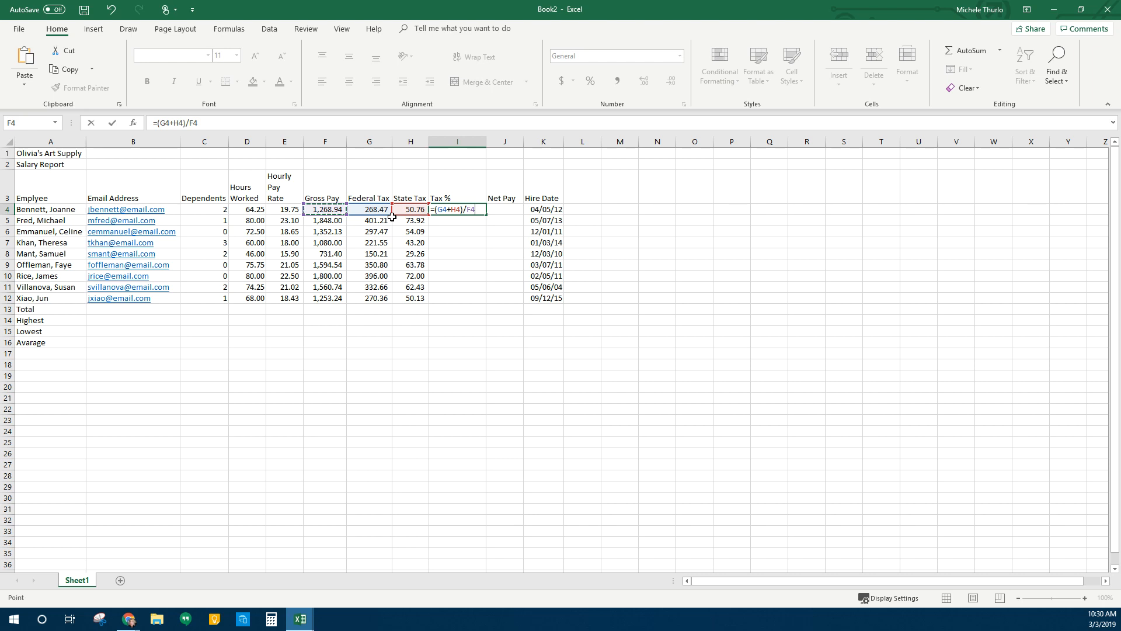
{"action": "key", "text": "Return"}
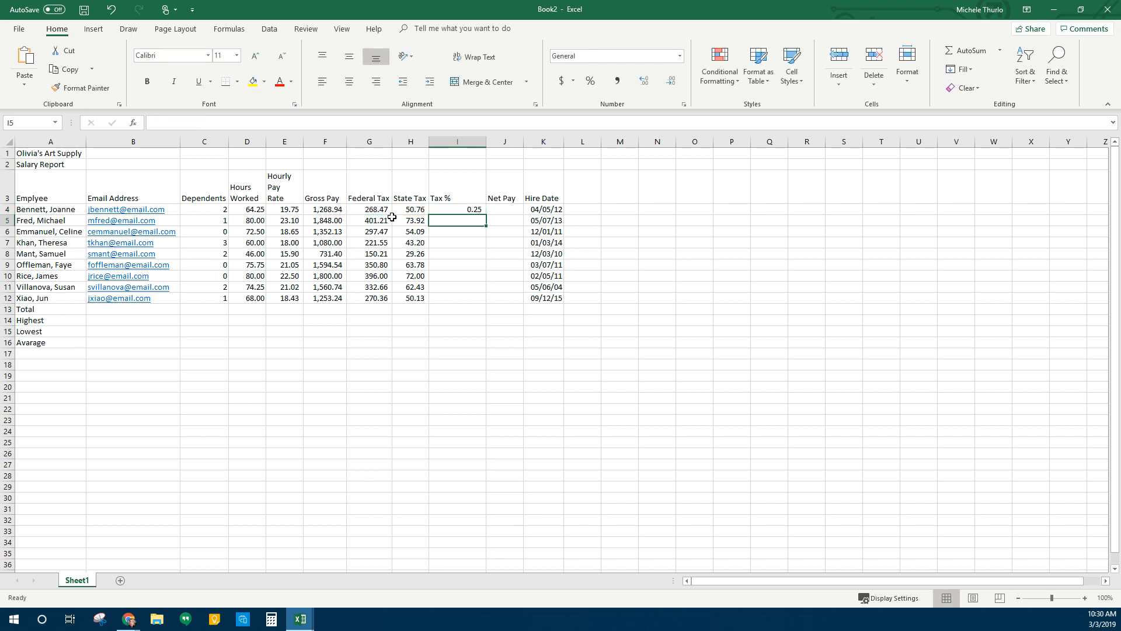
Format I4 as a percentage with two decimal places, showing 25.16%
{"action": "left_click", "coordinate": [458, 211]}
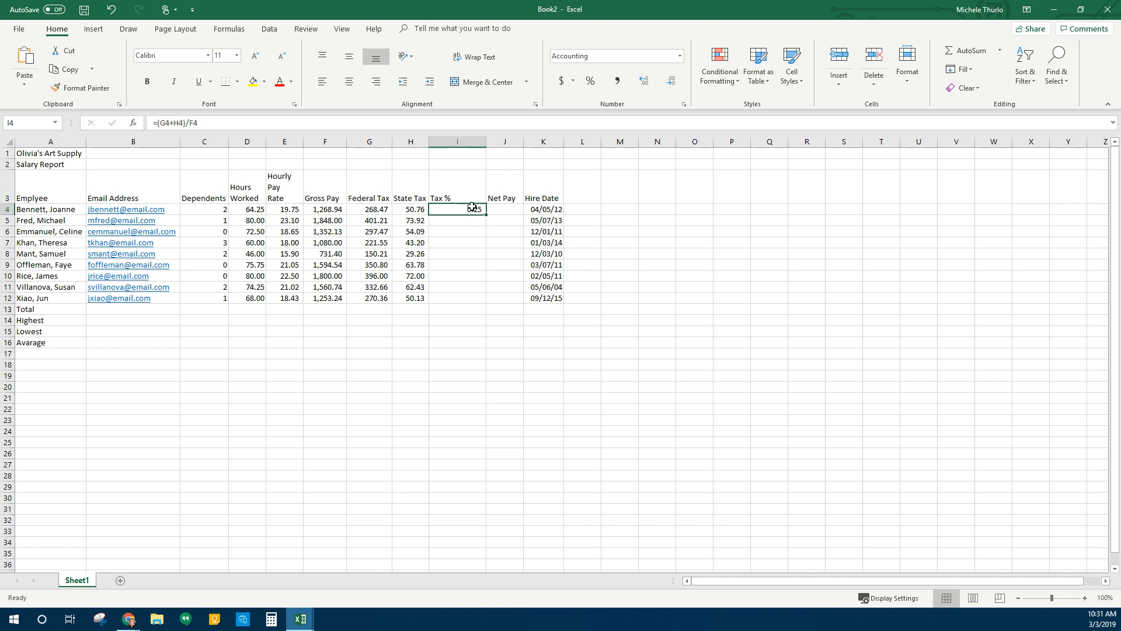
{"action": "left_click", "coordinate": [590, 82]}
{"action": "left_click", "coordinate": [649, 84]}
{"action": "left_click", "coordinate": [648, 85]}
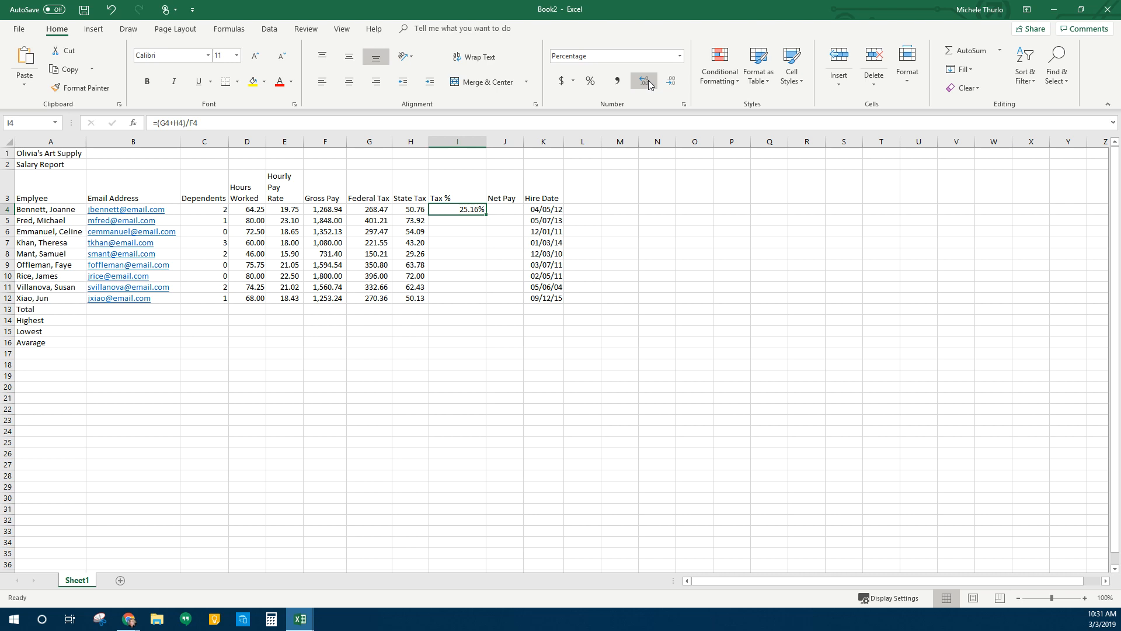
{"action": "left_click", "coordinate": [514, 209]}
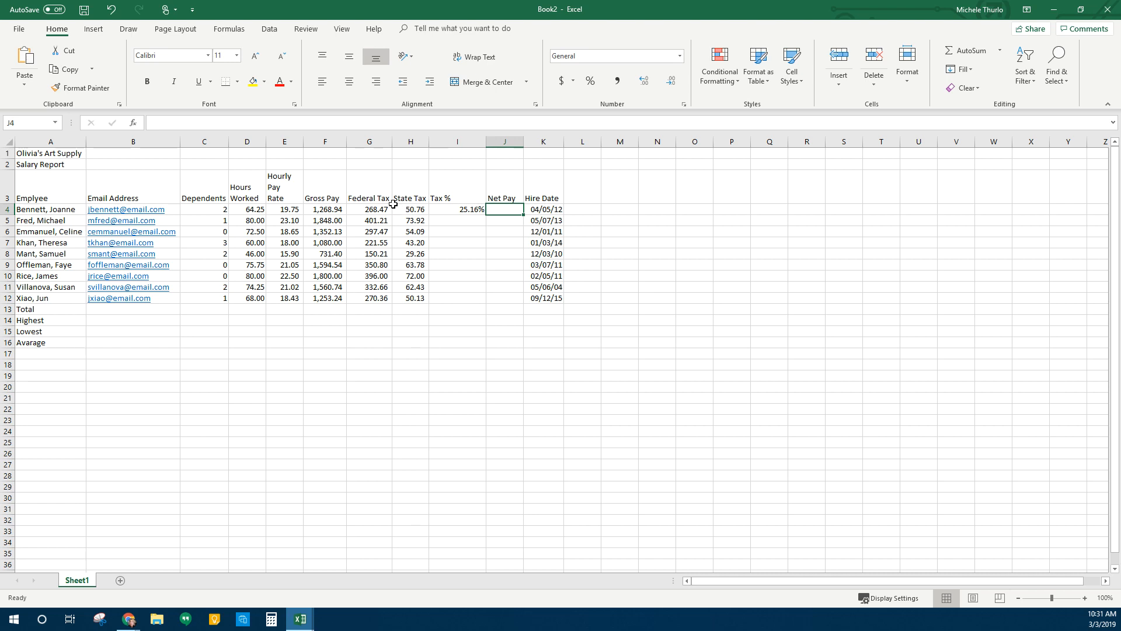
Enter =F4-(G4+H4) in J4 as the first employee's Net Pay, giving 949.71
{"action": "type", "text": "="}
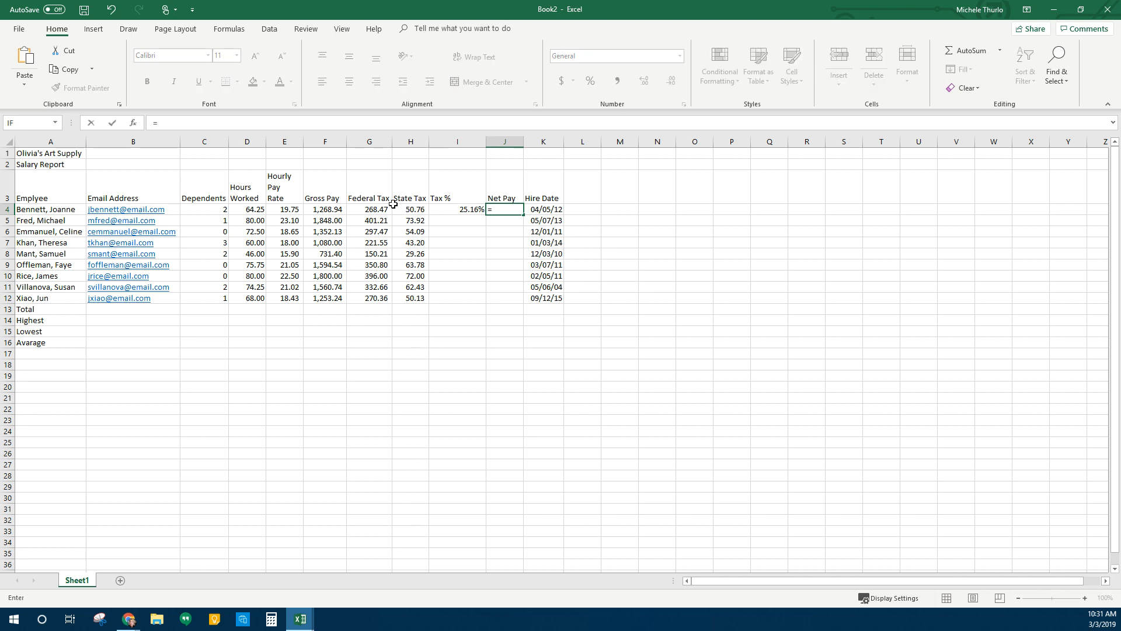
{"action": "left_click", "coordinate": [326, 210]}
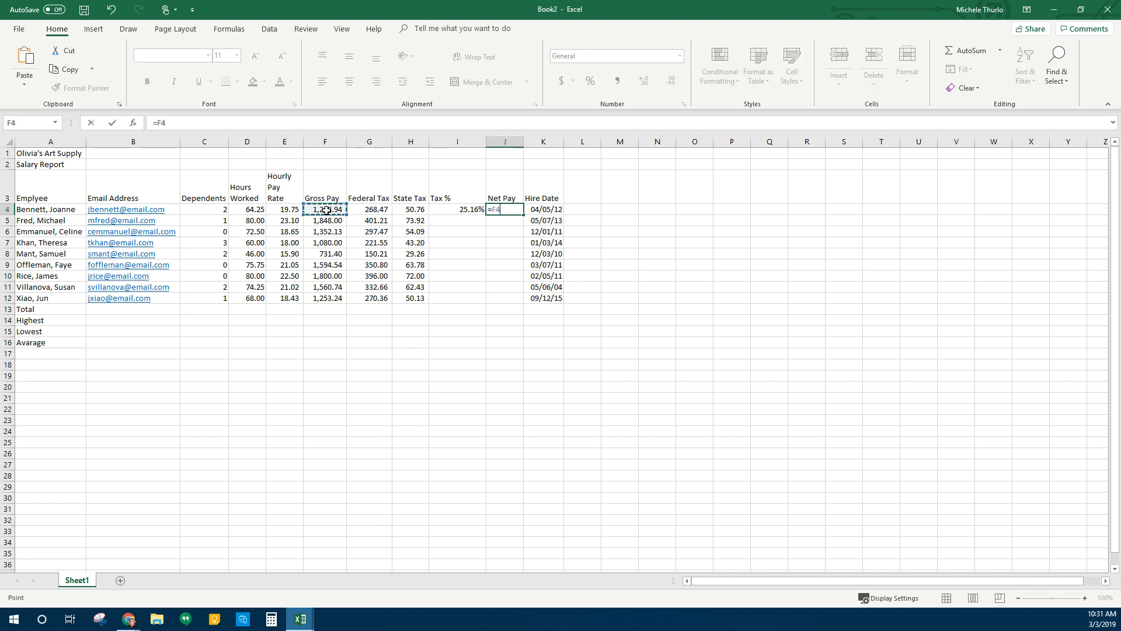
{"action": "type", "text": "-("}
{"action": "left_click", "coordinate": [360, 209]}
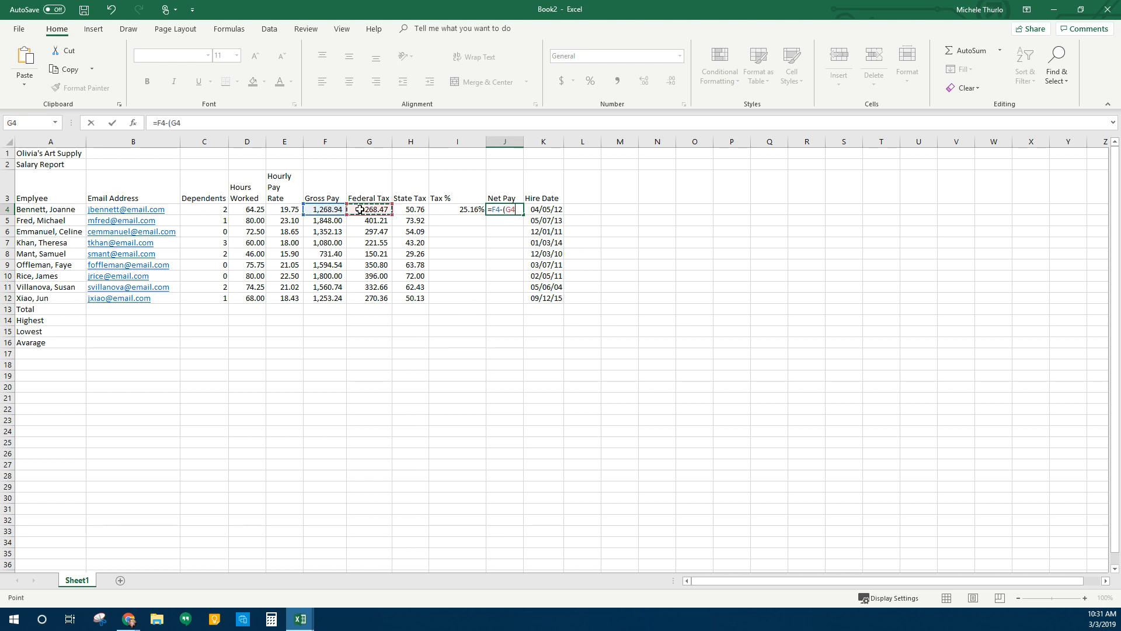
{"action": "type", "text": "+"}
{"action": "left_click", "coordinate": [424, 209]}
{"action": "type", "text": ")"}
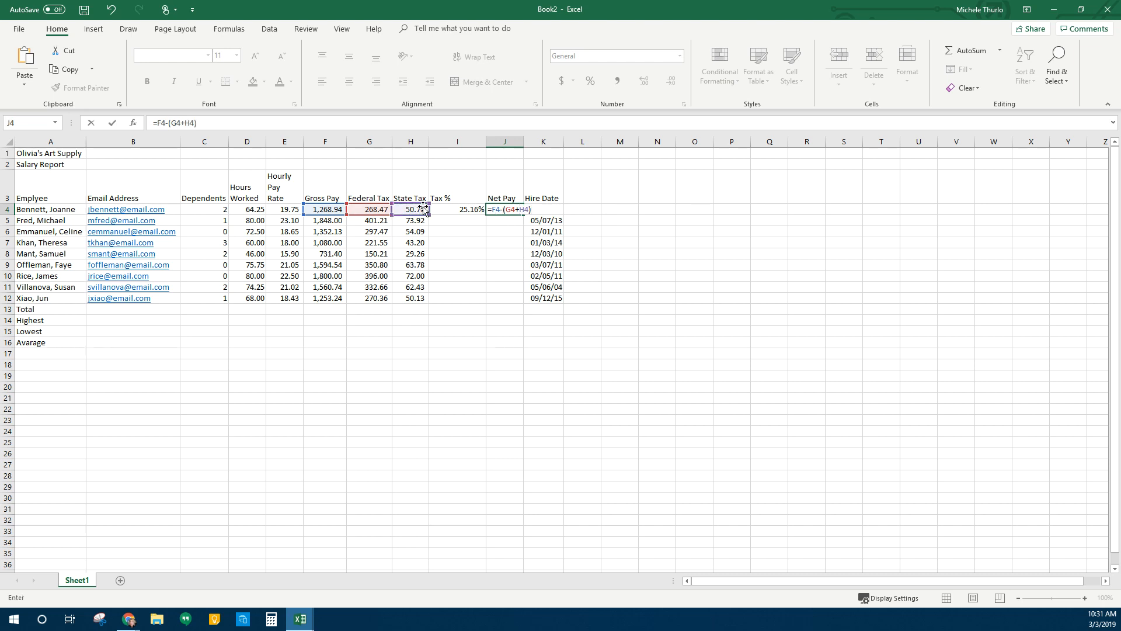
{"action": "key", "text": "Return"}
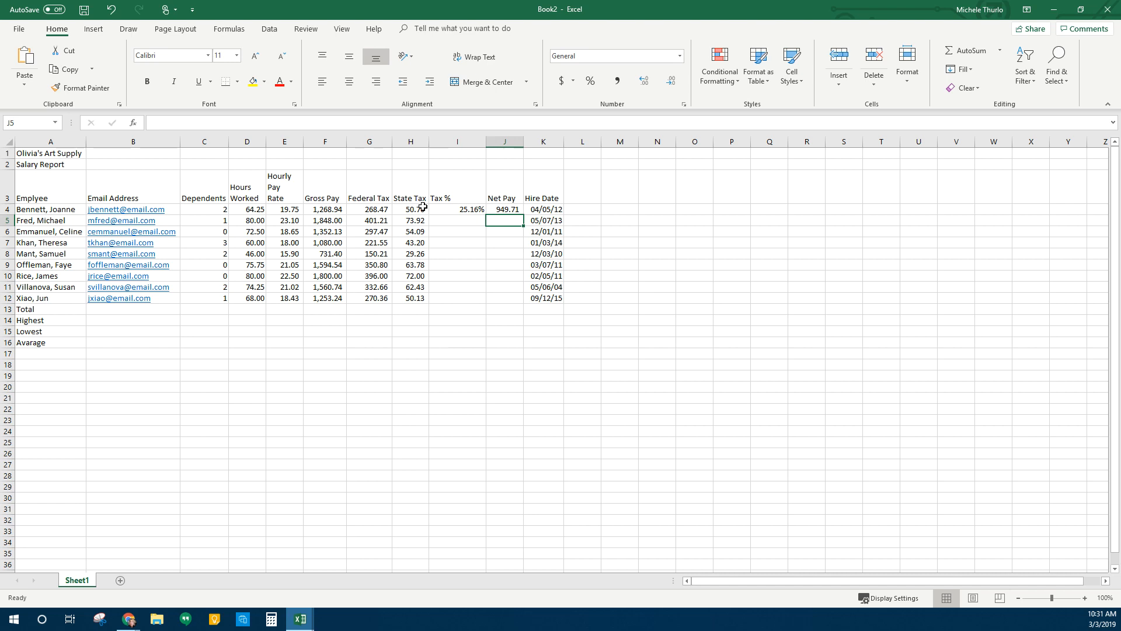
Fill the Tax % and Net Pay formulas down to row 12 and AutoFit the Net Pay column
{"action": "left_click_drag", "start_coordinate": [455, 209], "coordinate": [514, 304]}
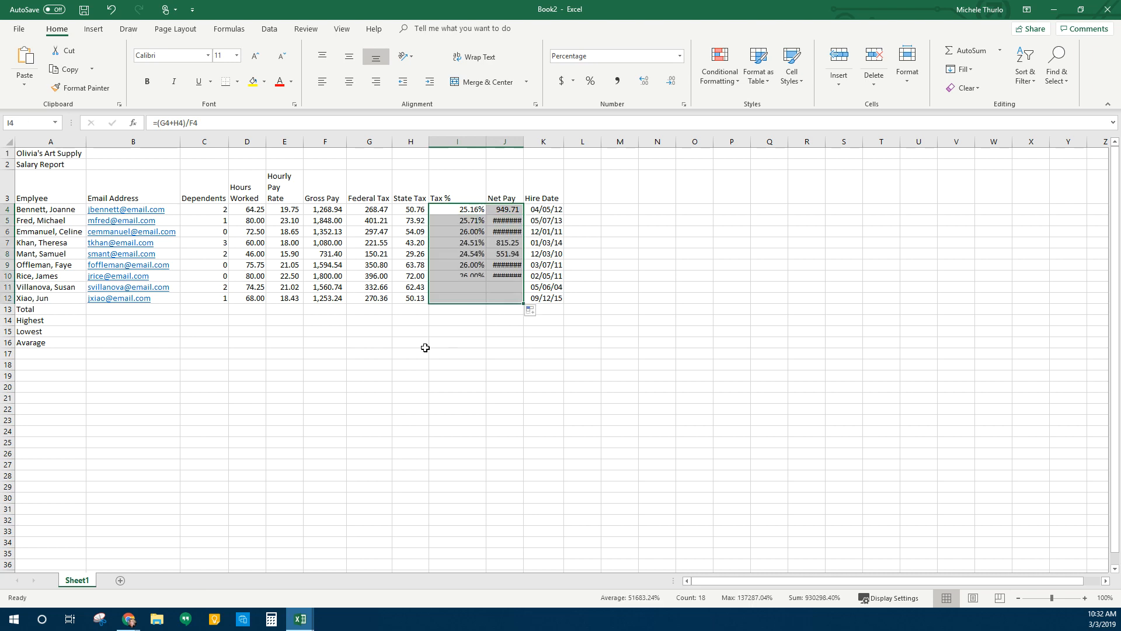
{"action": "left_click", "coordinate": [510, 218]}
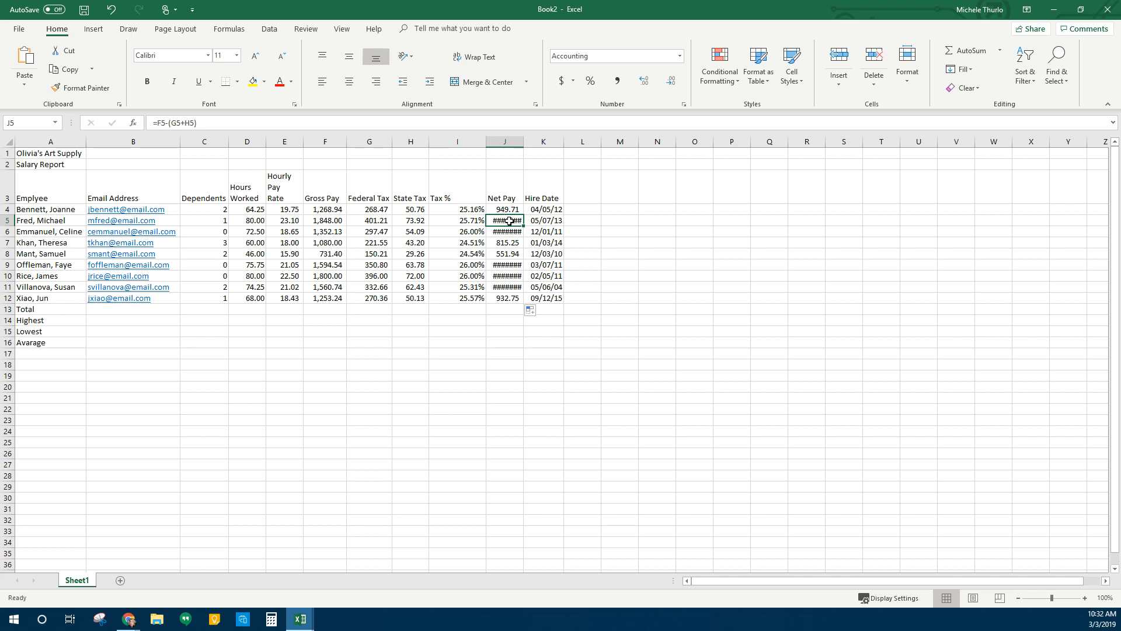
{"action": "double_click", "coordinate": [525, 141]}
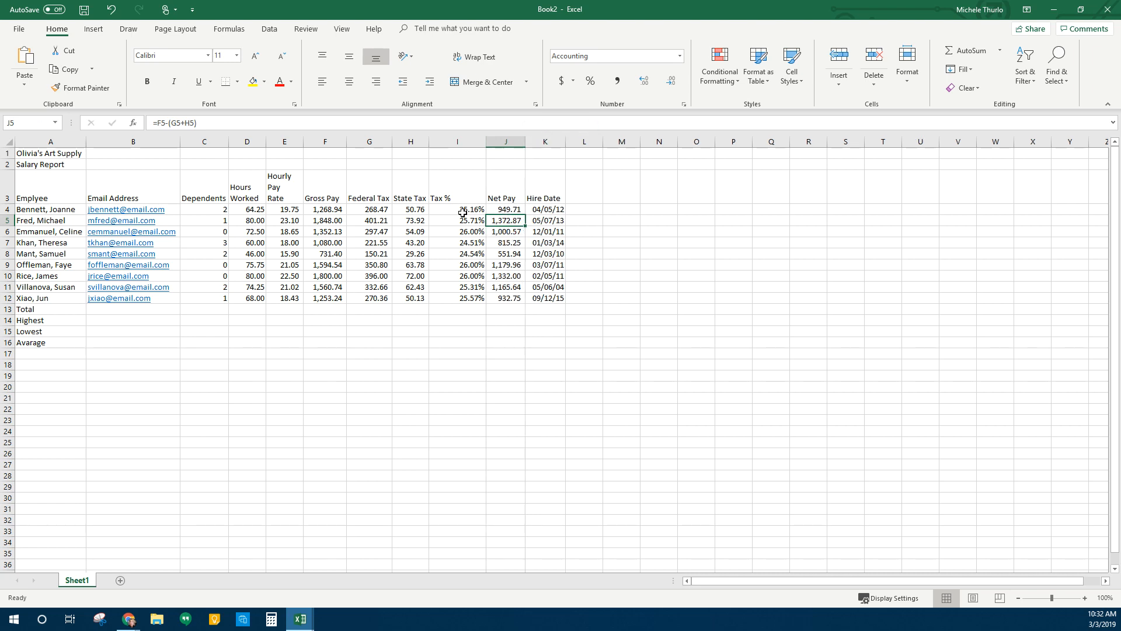
Extend the Tax % formula into I13 of the Total row, which shows #DIV/0!
{"action": "left_click", "coordinate": [473, 297]}
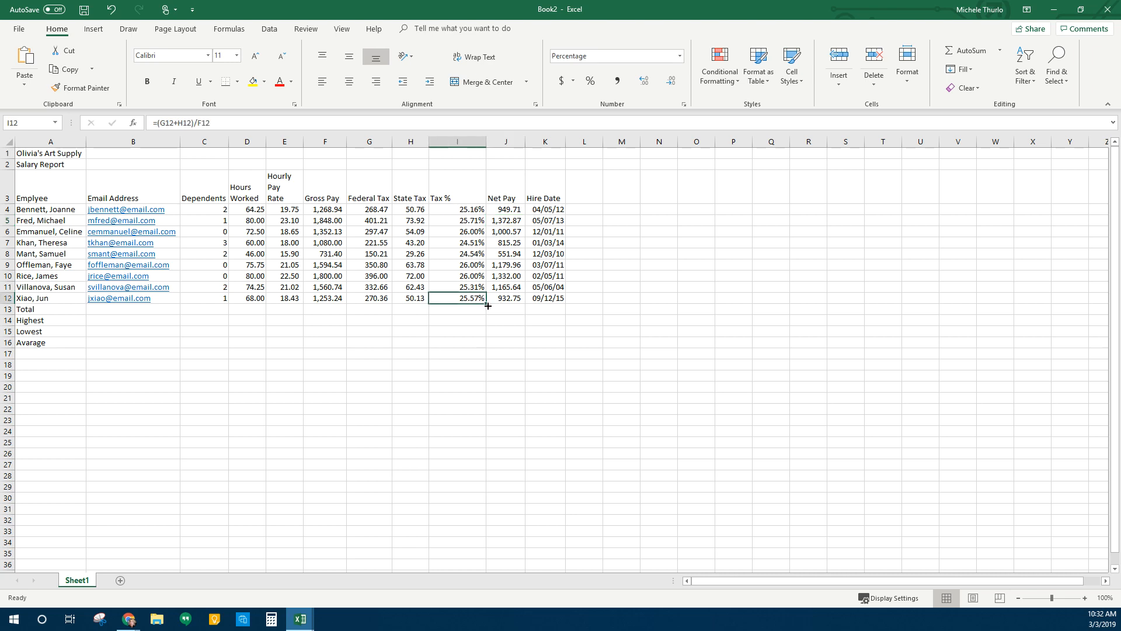
{"action": "left_click_drag", "start_coordinate": [485, 303], "coordinate": [483, 314]}
{"action": "left_click", "coordinate": [459, 331]}
{"action": "left_click", "coordinate": [451, 309]}
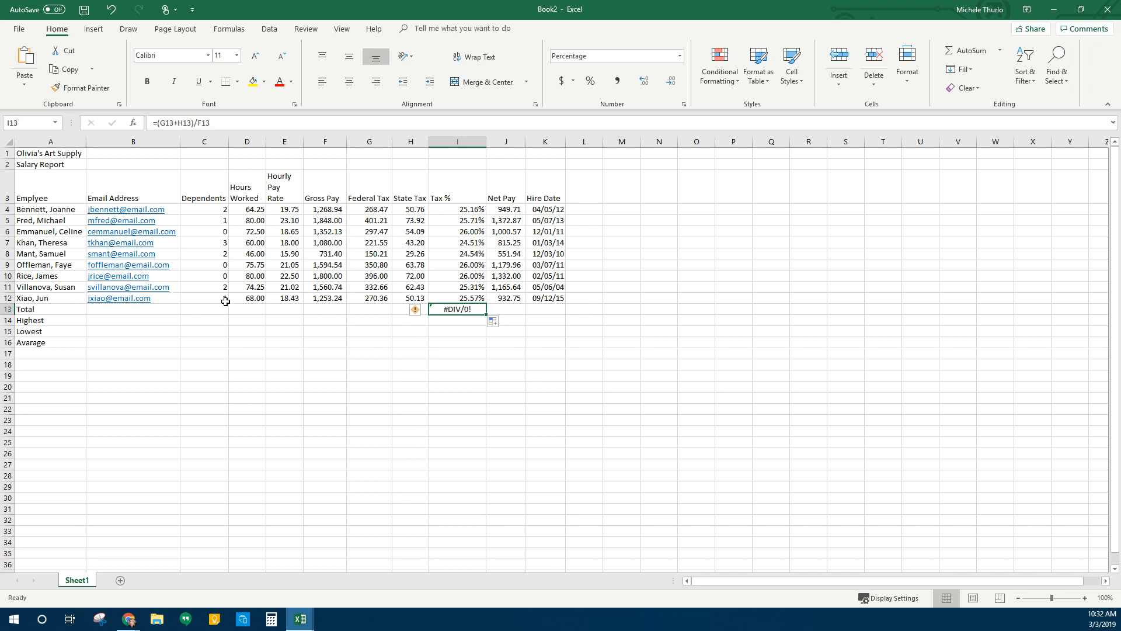
AutoSum the Hours Worked total in the Total row, giving 620.75
{"action": "left_click", "coordinate": [256, 331]}
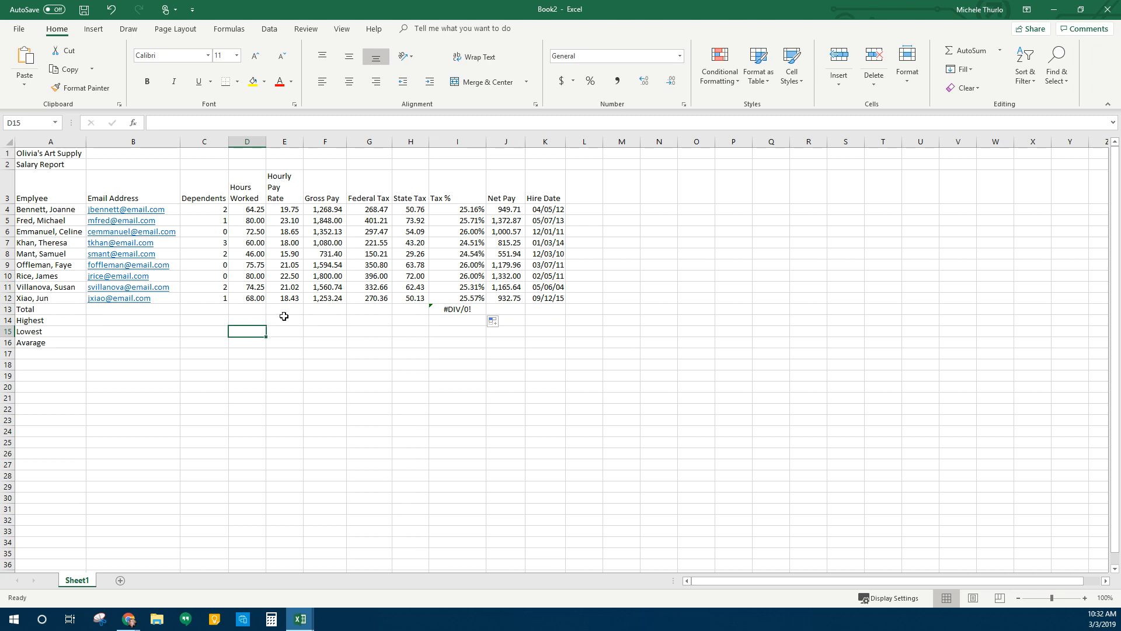
{"action": "left_click", "coordinate": [251, 310]}
{"action": "left_click", "coordinate": [214, 311]}
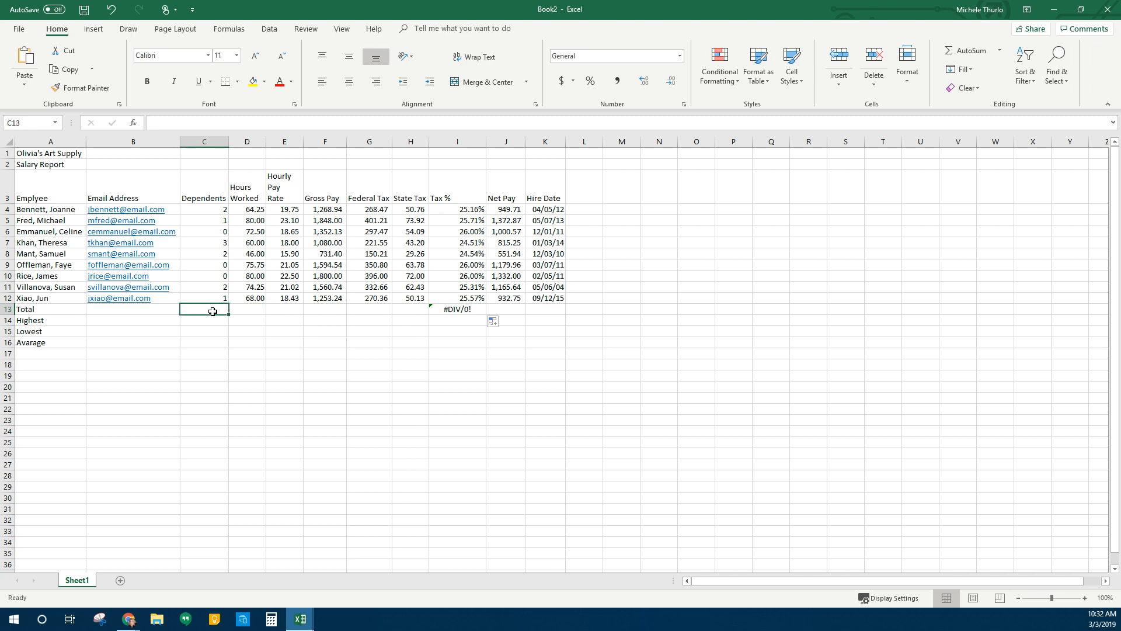
{"action": "left_click", "coordinate": [244, 312]}
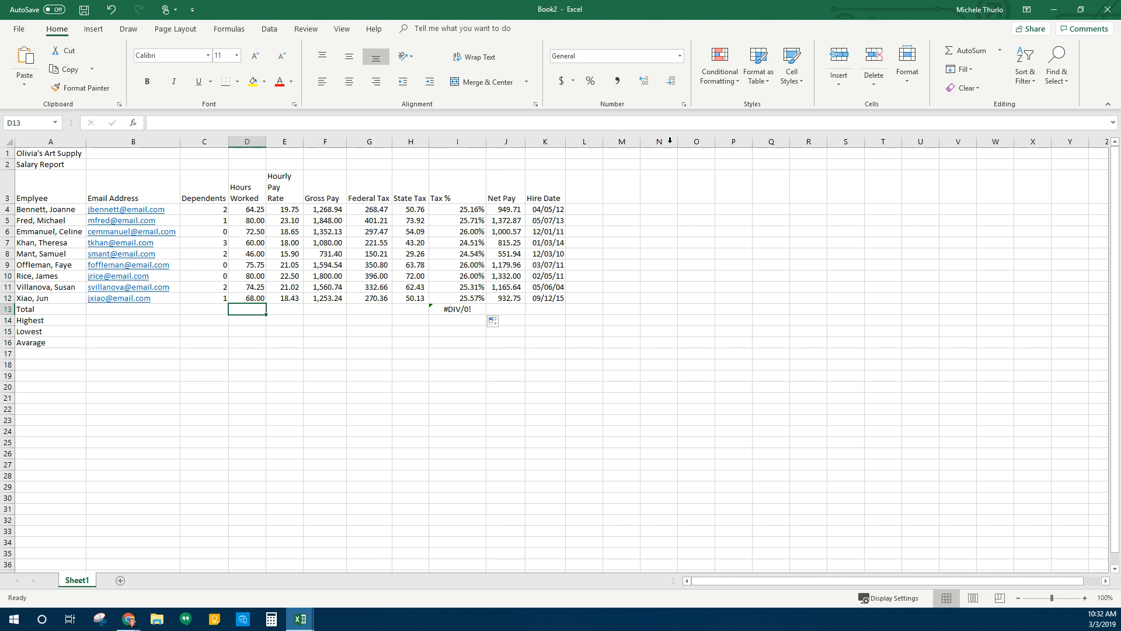
{"action": "left_click", "coordinate": [971, 51]}
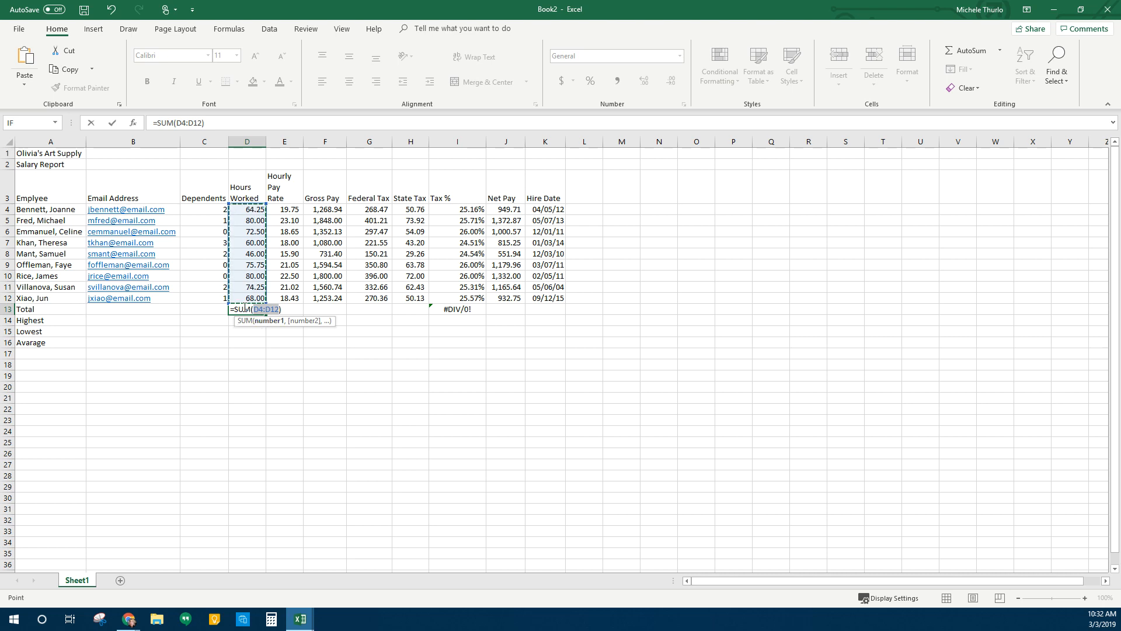
{"action": "key", "text": "Return"}
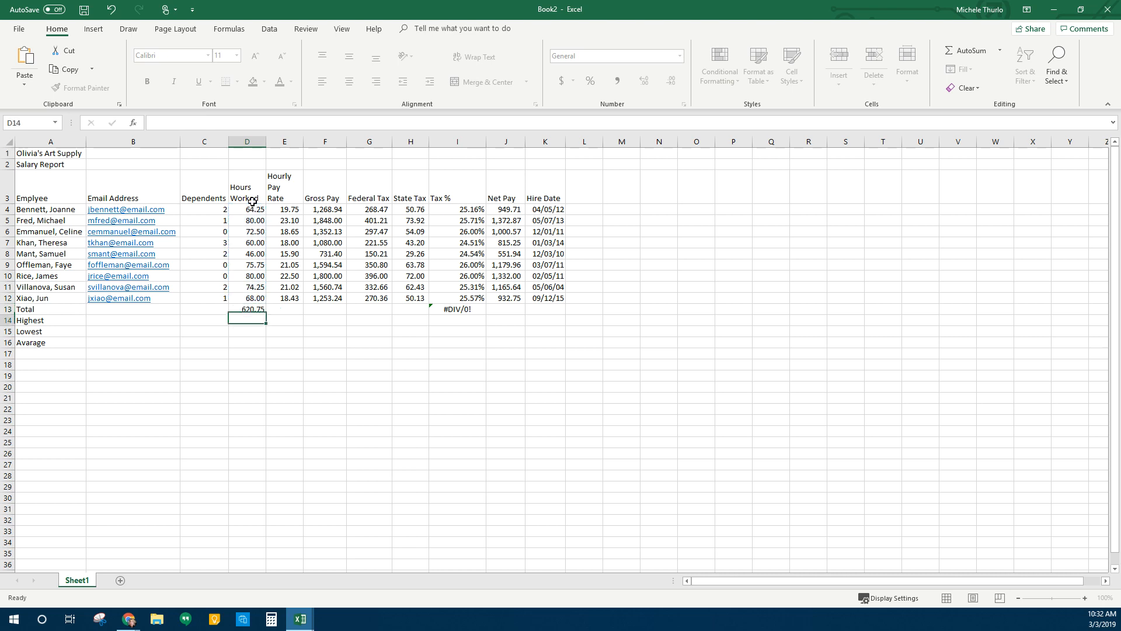
AutoSum the Gross Pay (12,488.98) and Federal Tax totals in the Total row
{"action": "left_click", "coordinate": [293, 311]}
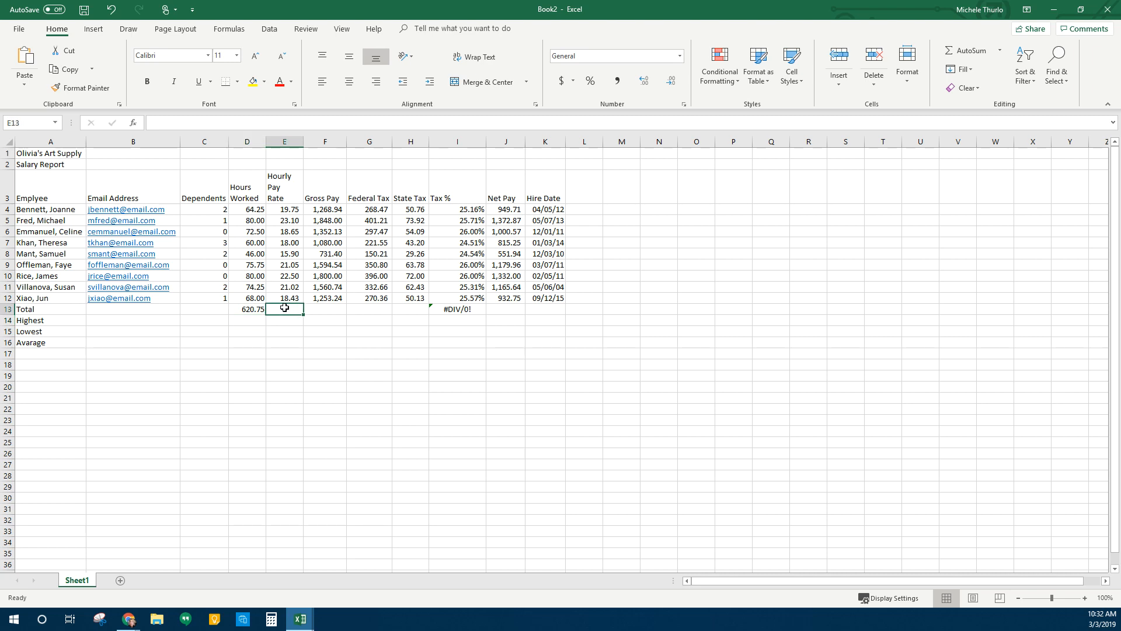
{"action": "left_click", "coordinate": [319, 314]}
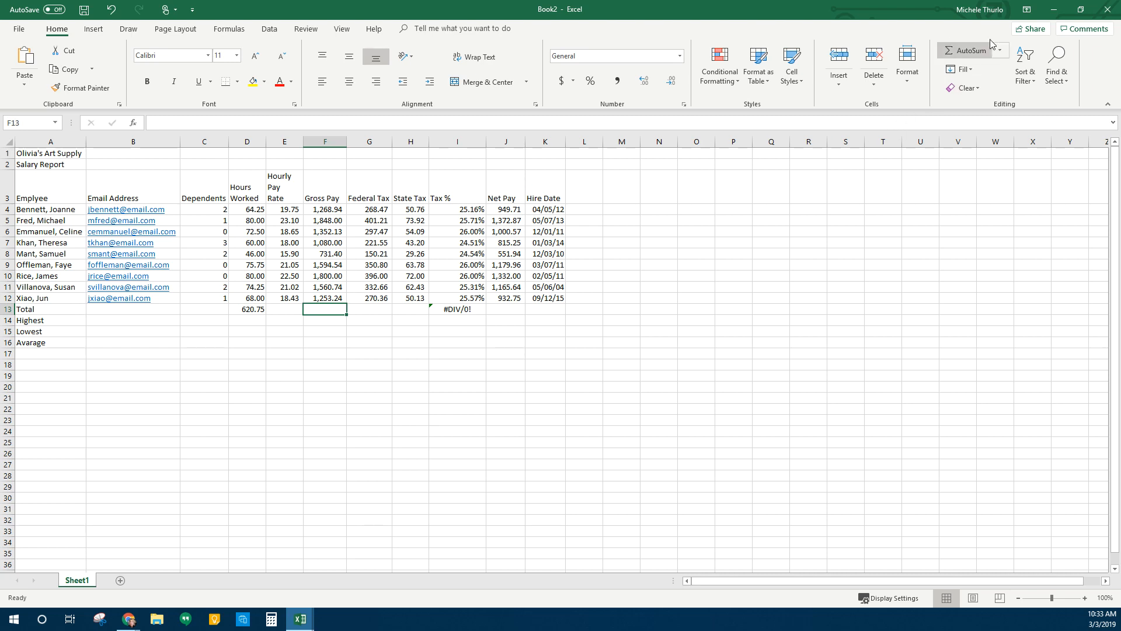
{"action": "left_click", "coordinate": [970, 51]}
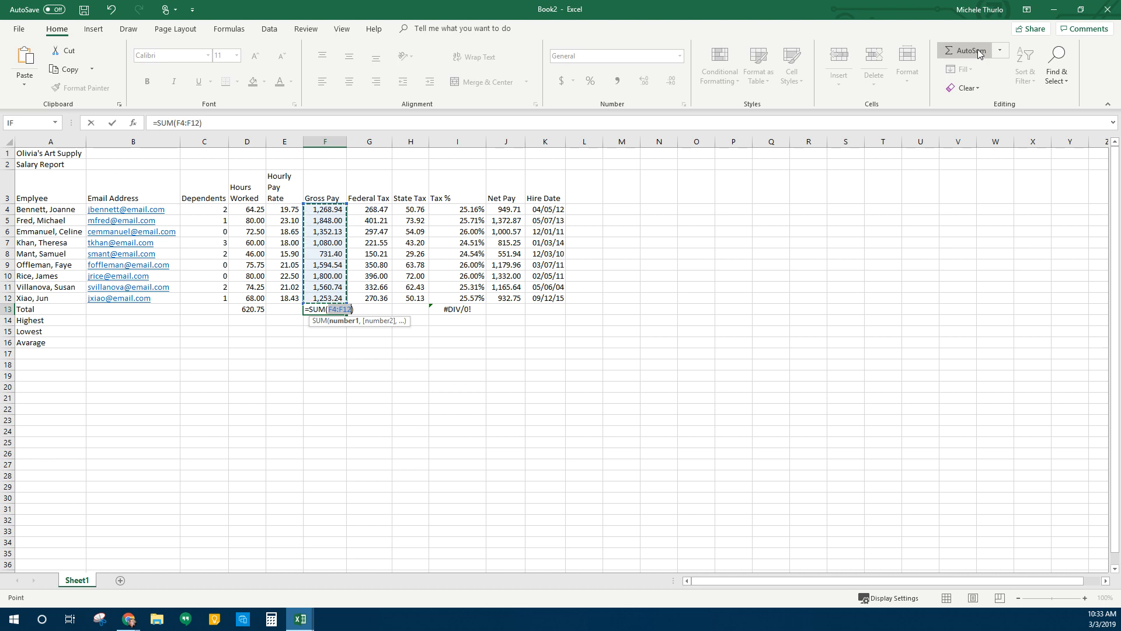
{"action": "key", "text": "Return"}
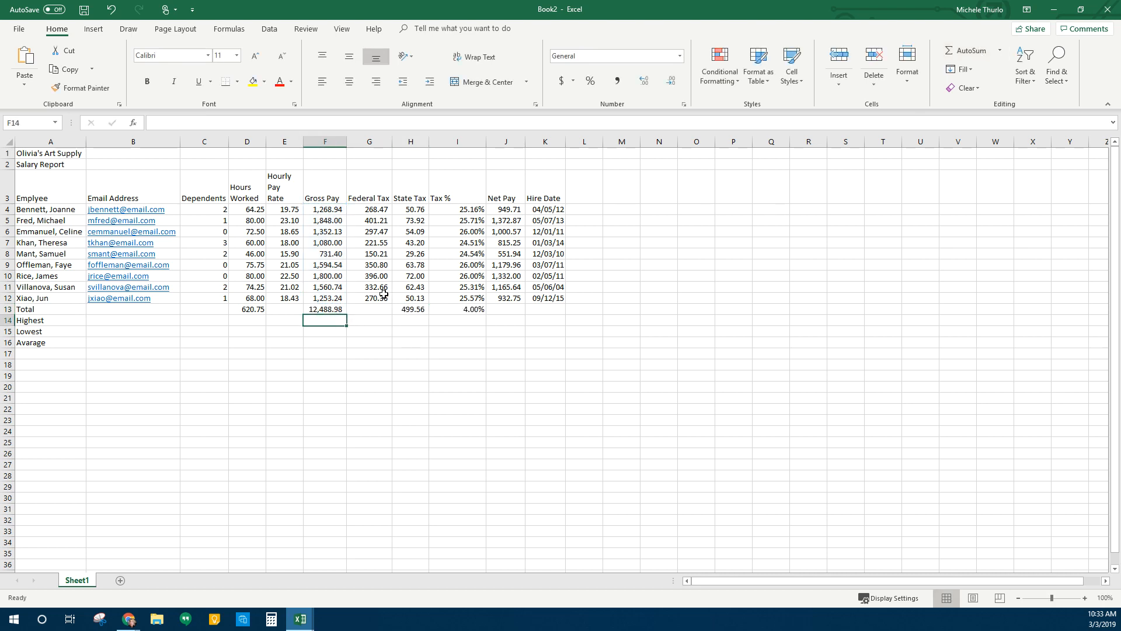
{"action": "left_click", "coordinate": [365, 311]}
{"action": "left_click", "coordinate": [964, 51]}
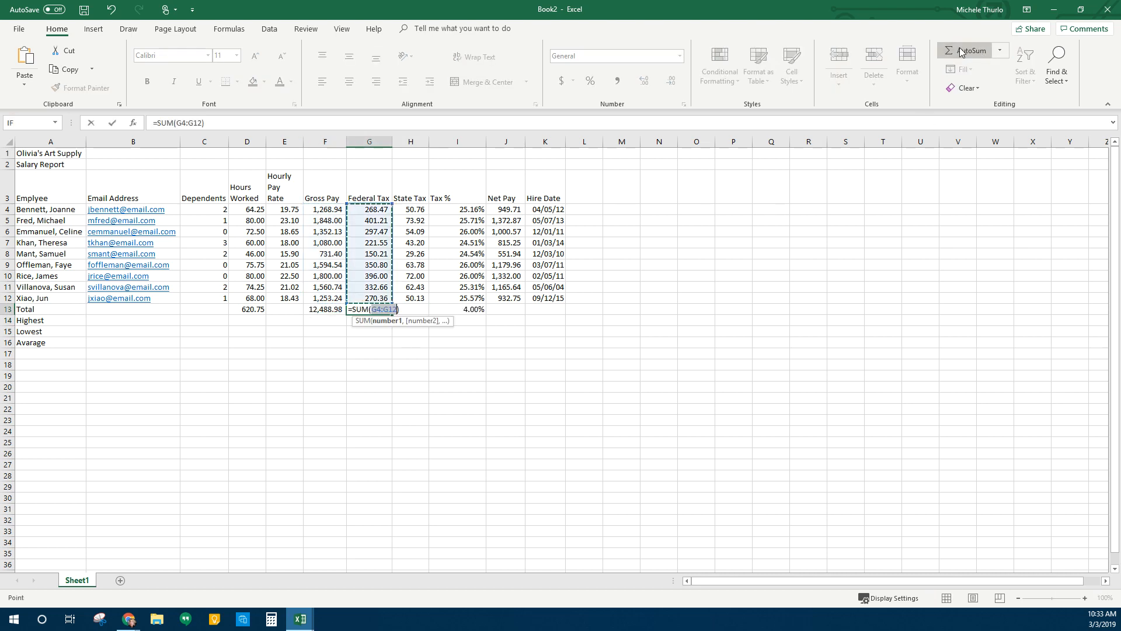
{"action": "key", "text": "Return"}
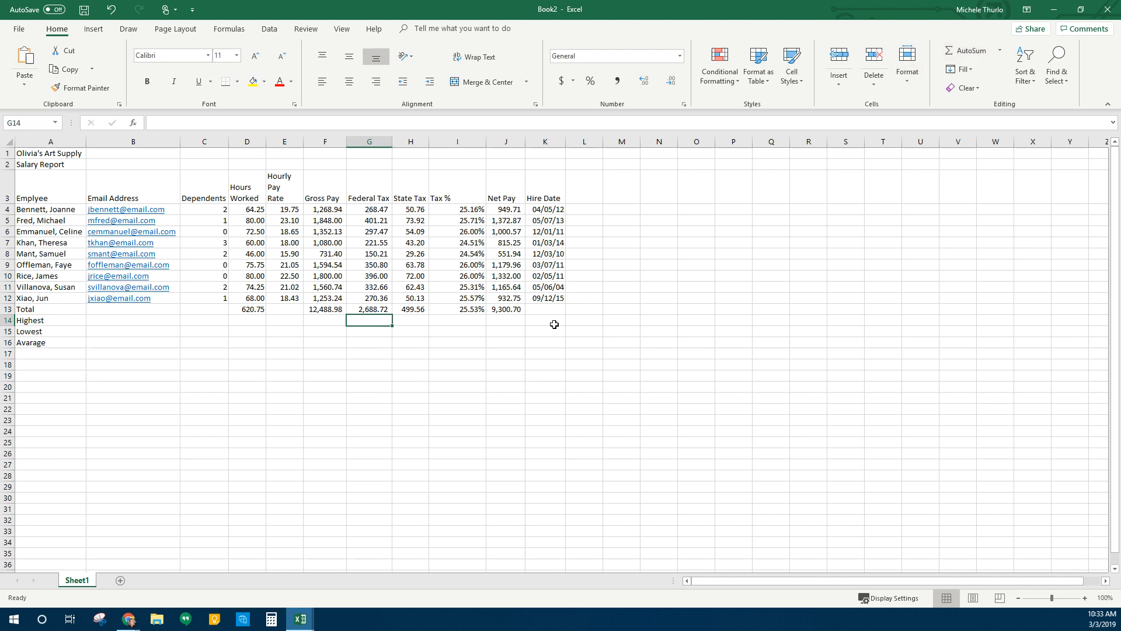
{"action": "left_click", "coordinate": [482, 308]}
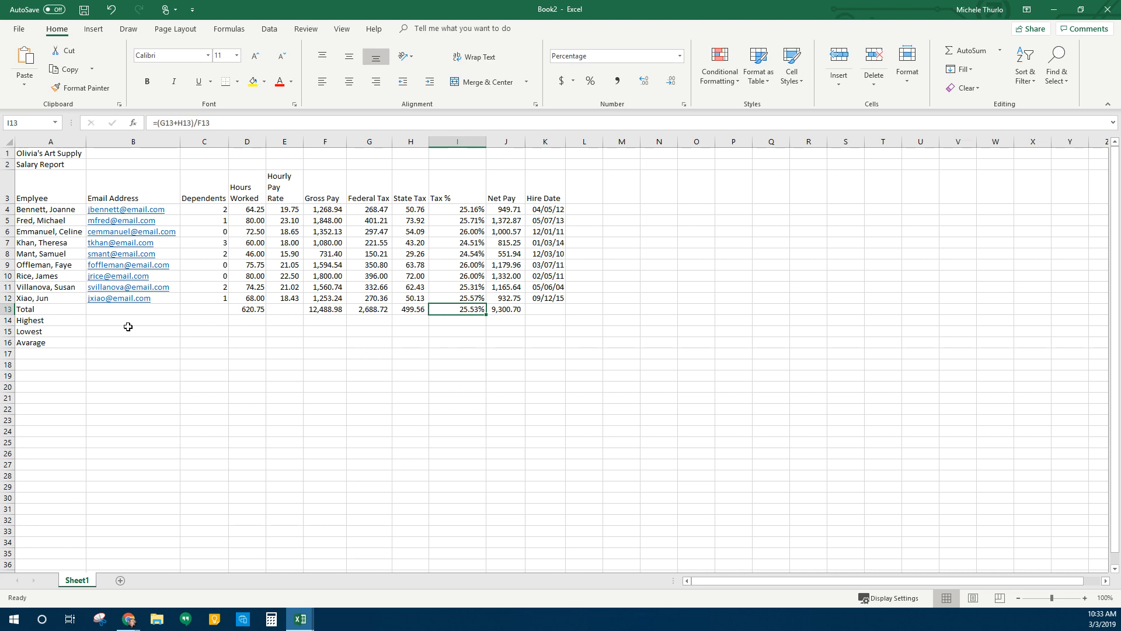
{"action": "left_click", "coordinate": [203, 320]}
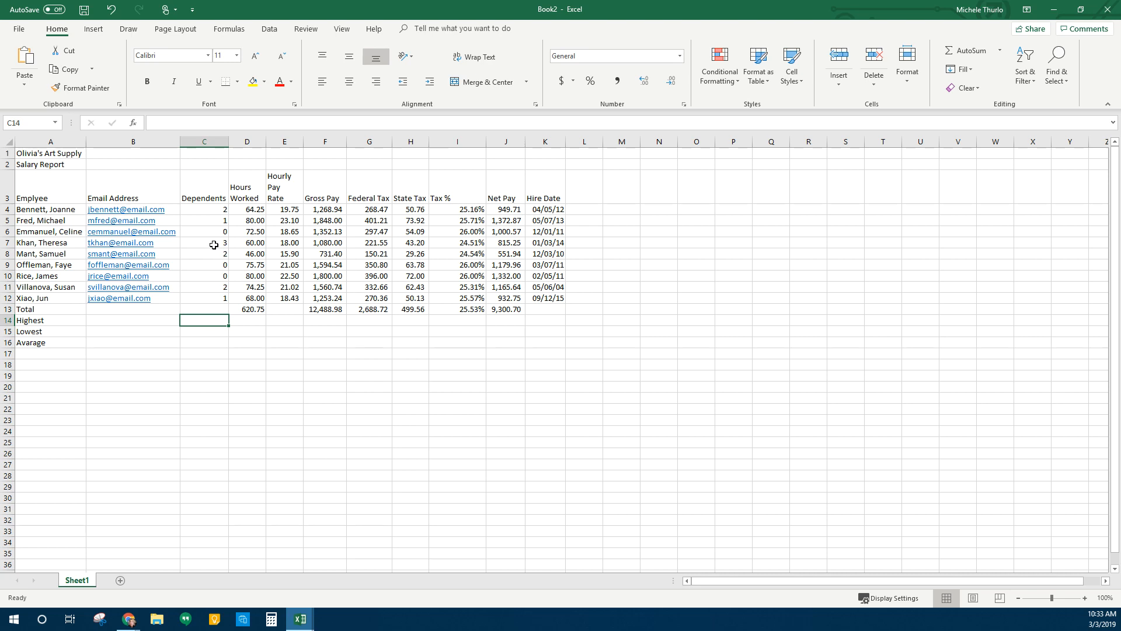
Enter MAX, MIN and AVERAGE of C4:C12 in C14:C16, giving 3, 0 and 1.222222222
{"action": "left_click", "coordinate": [1001, 50]}
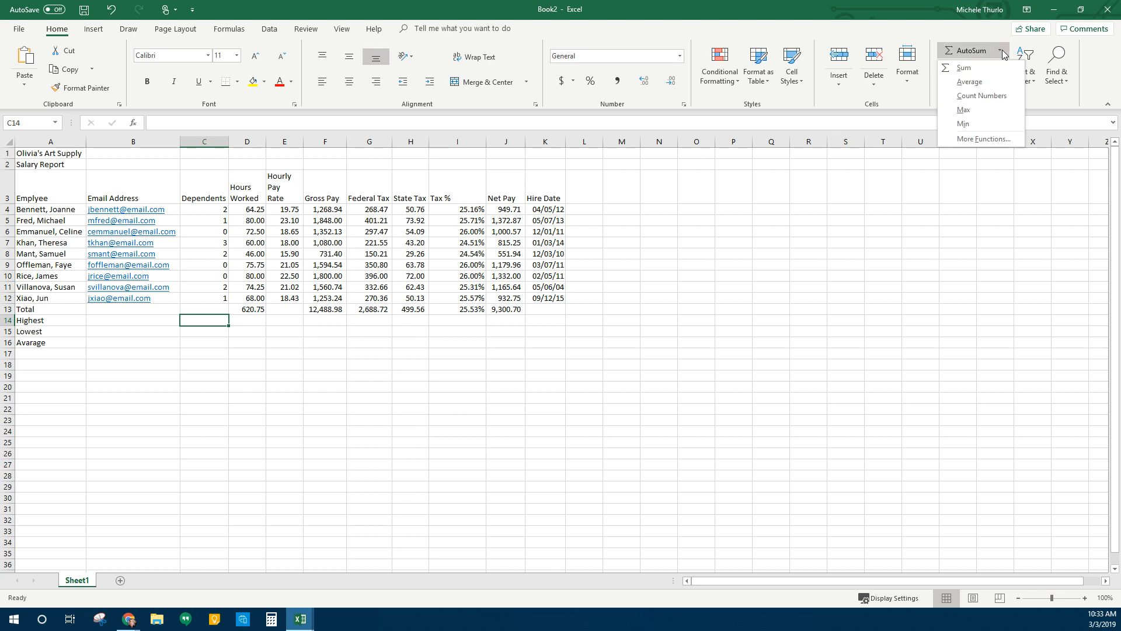
{"action": "left_click", "coordinate": [988, 116]}
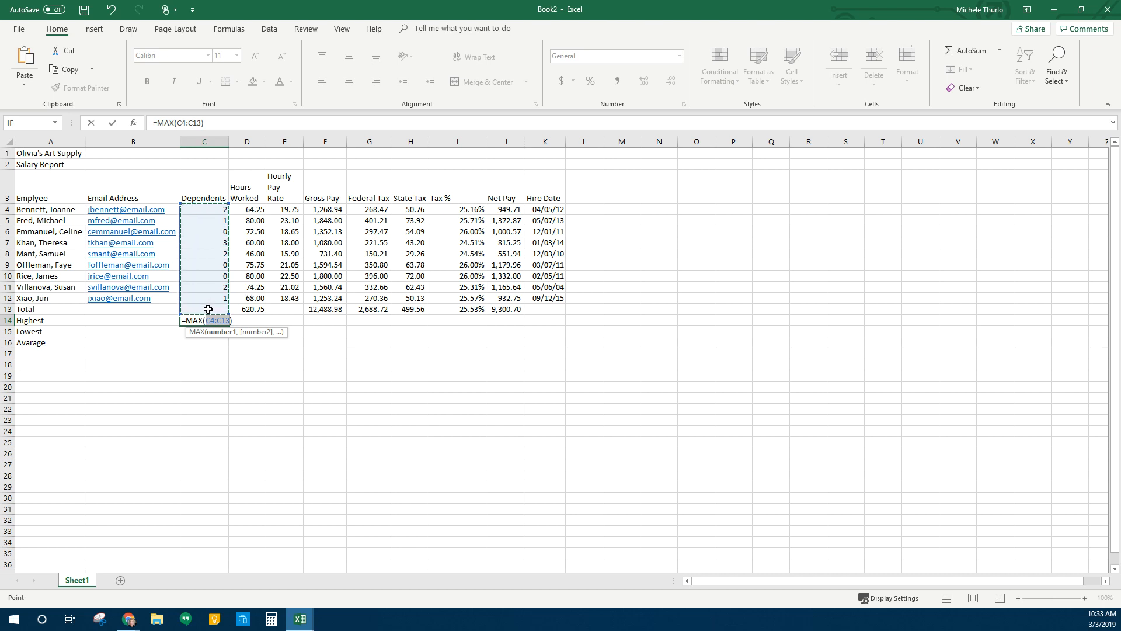
{"action": "left_click_drag", "start_coordinate": [215, 208], "coordinate": [204, 297]}
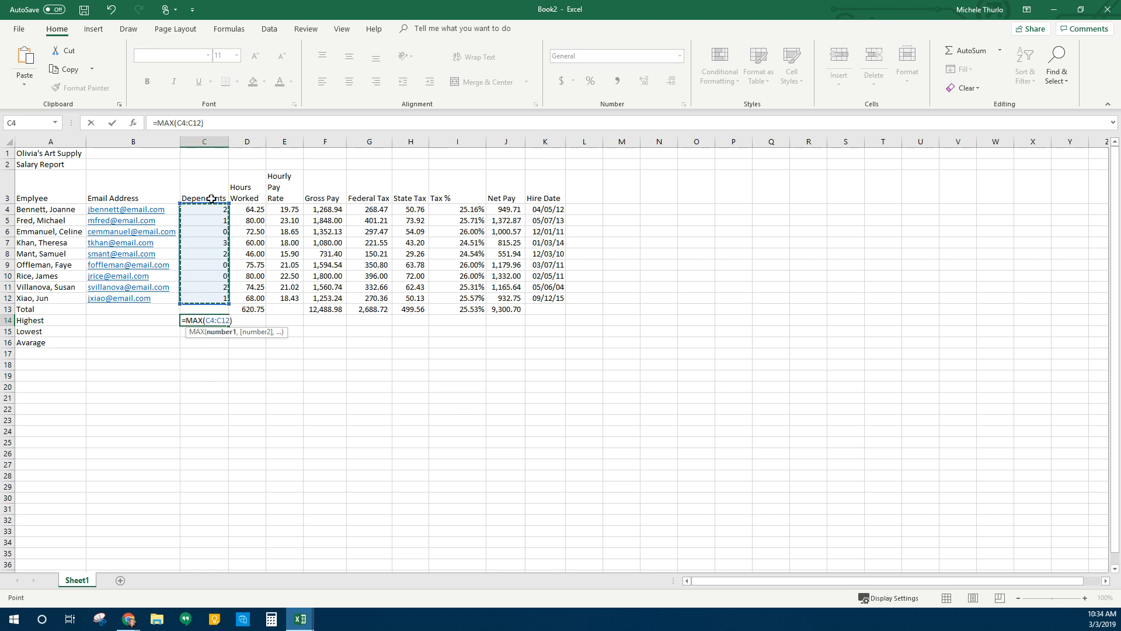
{"action": "key", "text": "Return"}
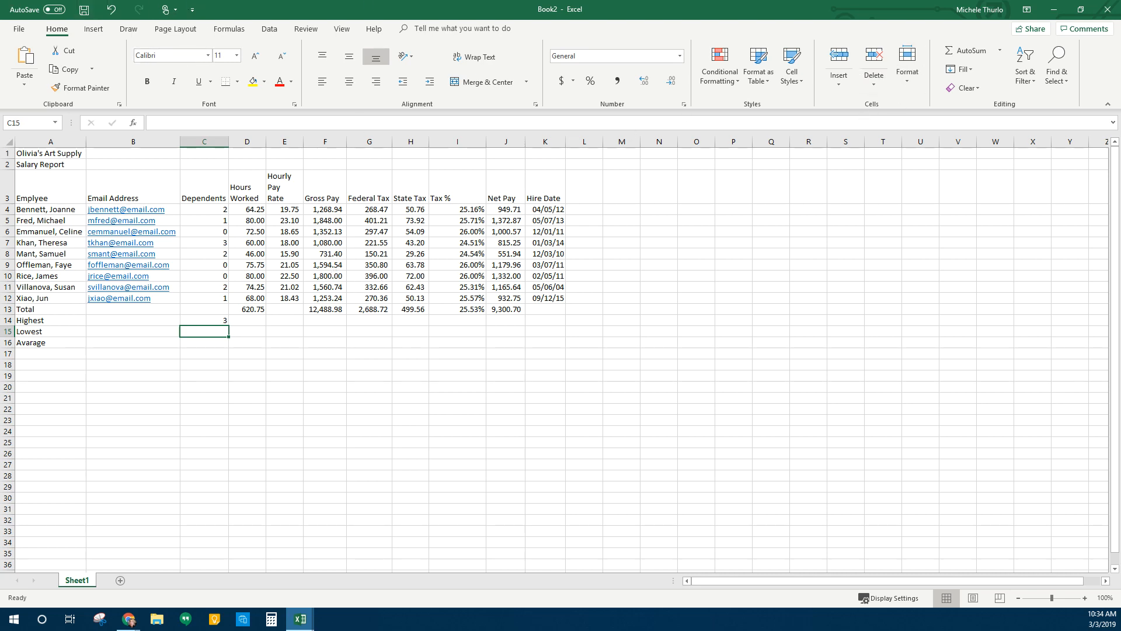
{"action": "left_click", "coordinate": [1000, 50]}
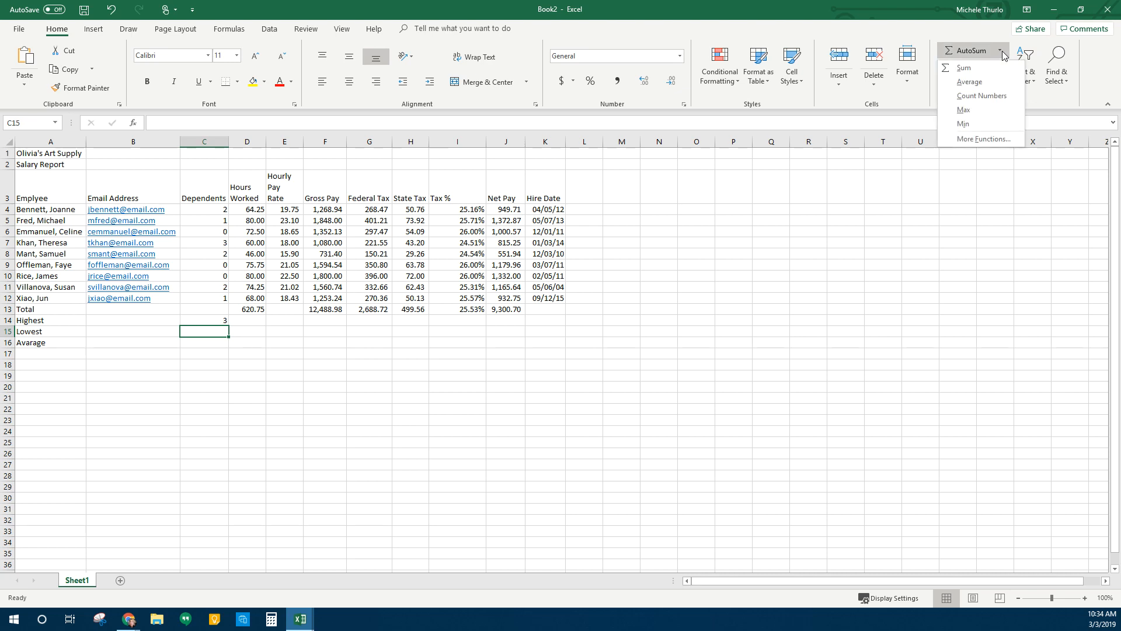
{"action": "left_click", "coordinate": [964, 124]}
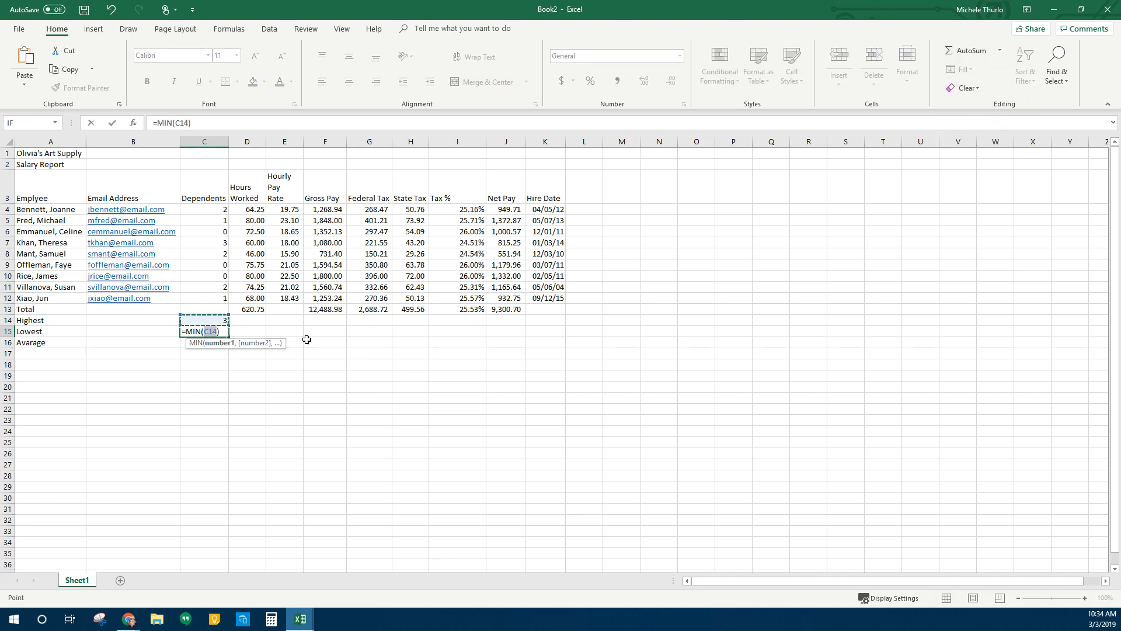
{"action": "left_click_drag", "start_coordinate": [208, 210], "coordinate": [205, 293]}
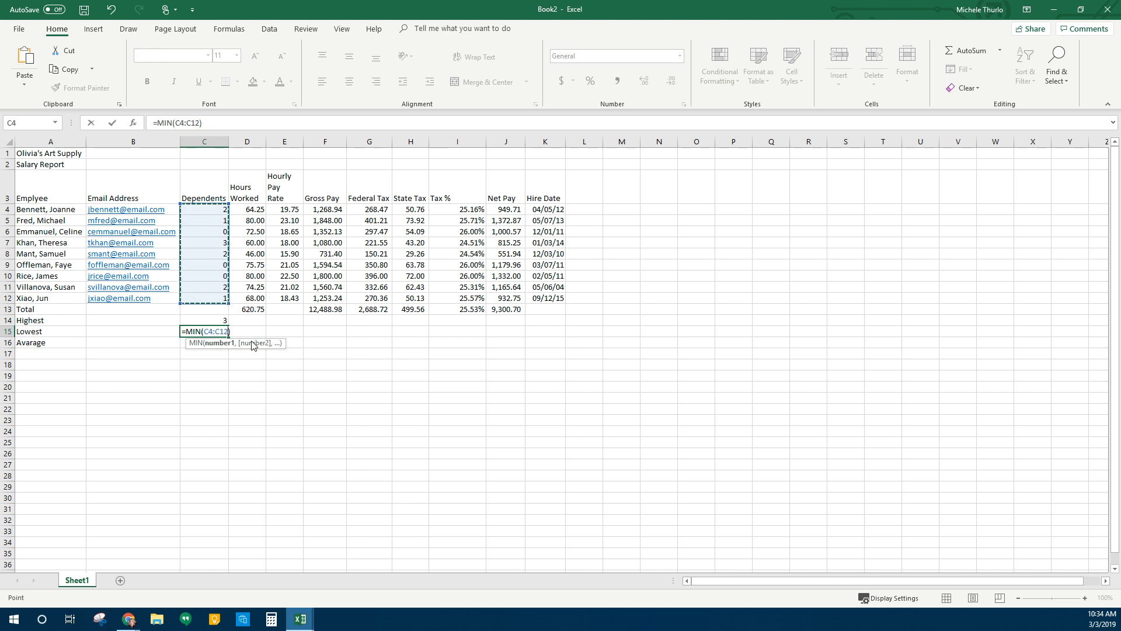
{"action": "key", "text": "Return"}
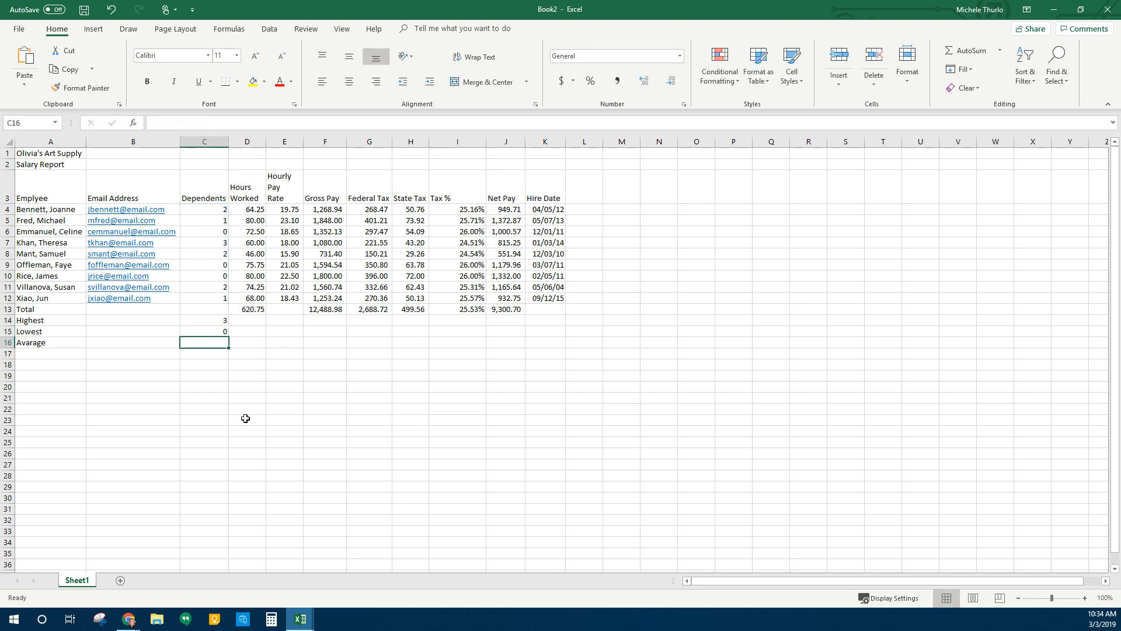
{"action": "left_click", "coordinate": [1001, 52]}
{"action": "left_click", "coordinate": [970, 82]}
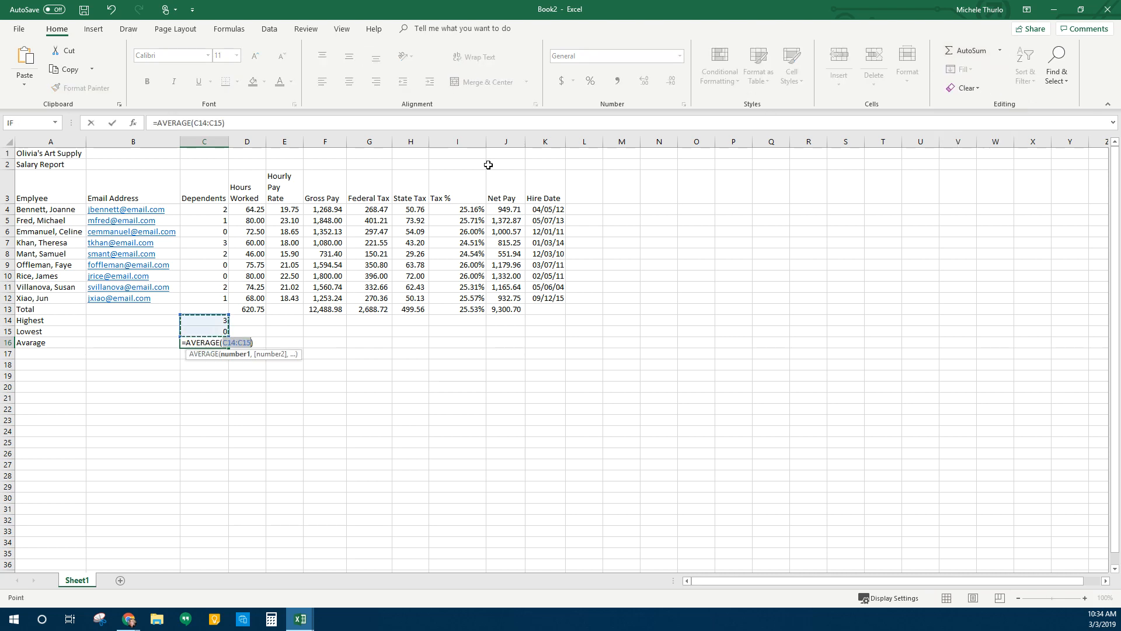
{"action": "left_click_drag", "start_coordinate": [216, 209], "coordinate": [213, 296]}
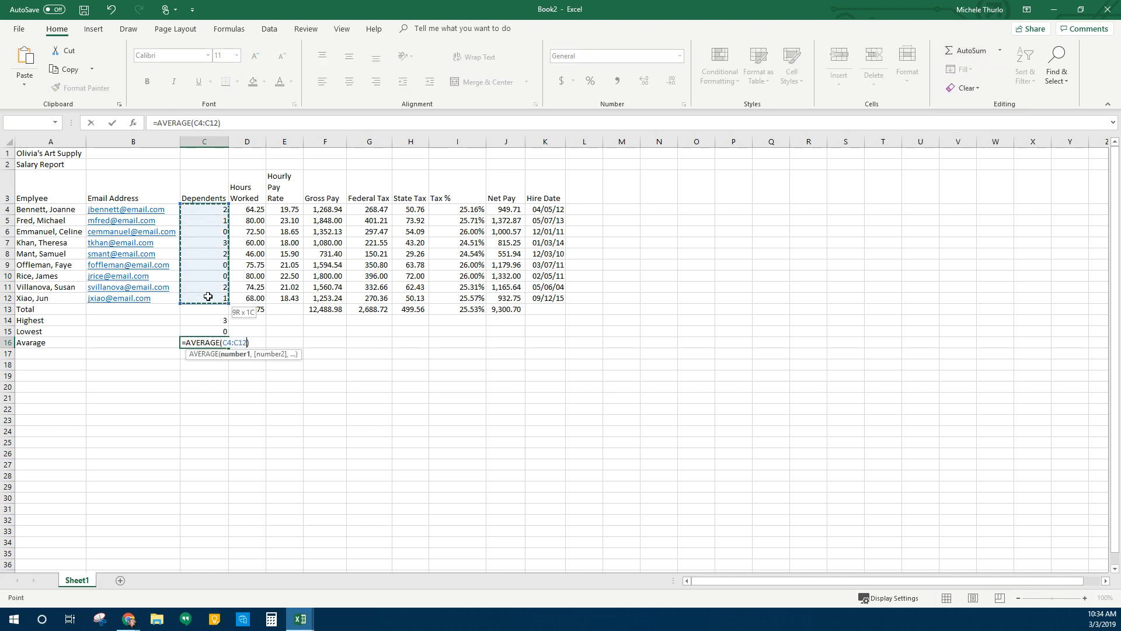
{"action": "key", "text": "Return"}
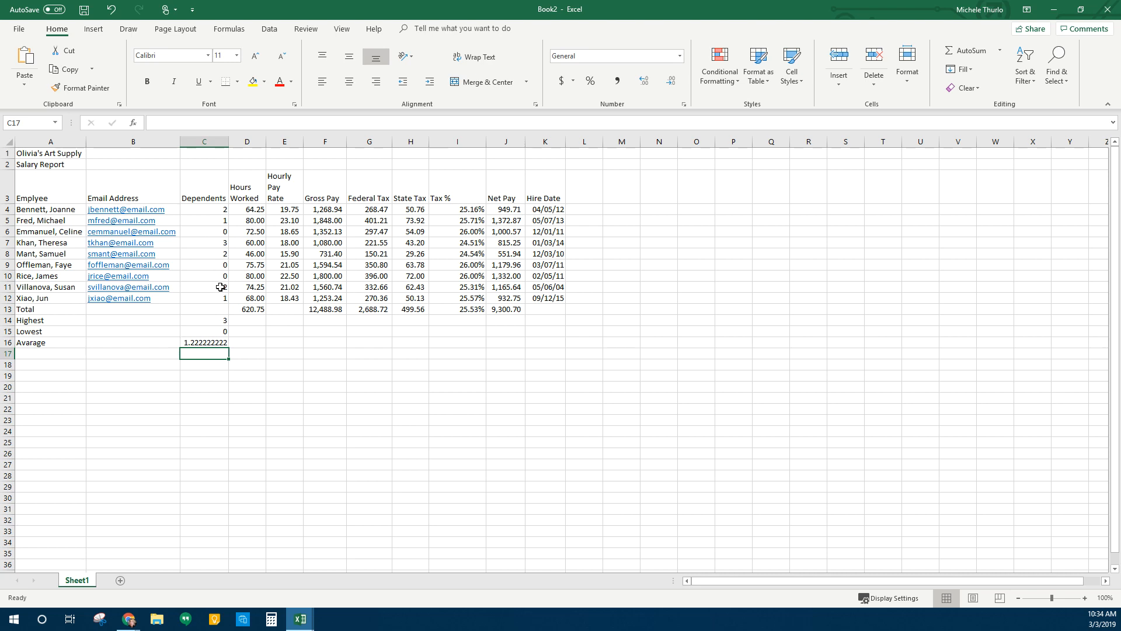
Copy the C14:C16 summary formulas across to column J and clear the Tax % average in I16
{"action": "left_click_drag", "start_coordinate": [210, 321], "coordinate": [518, 358]}
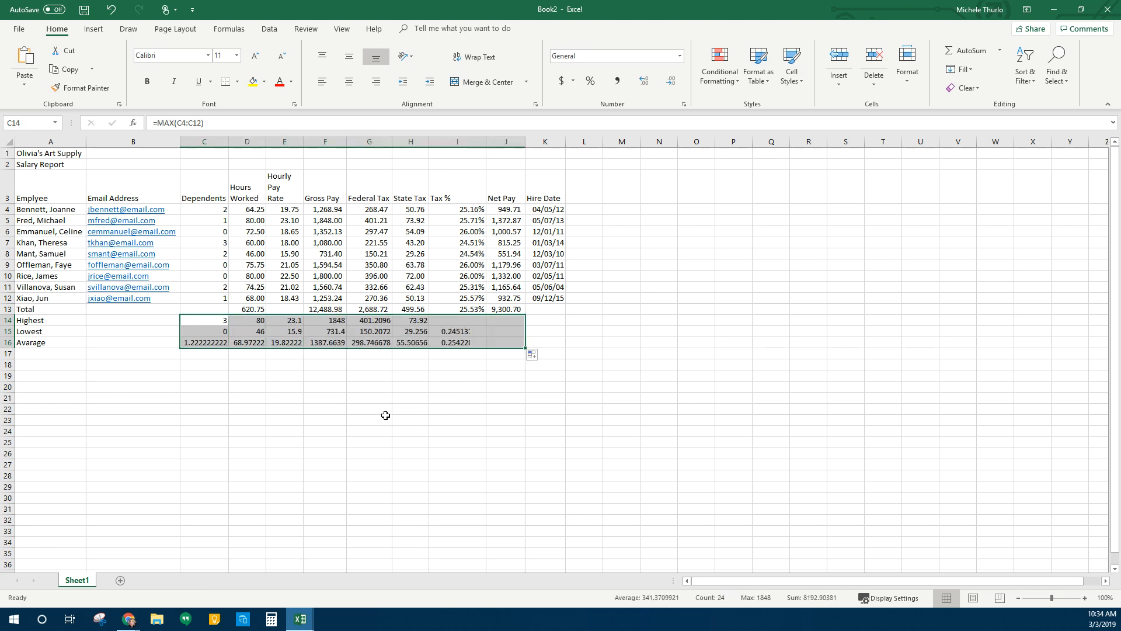
{"action": "left_click", "coordinate": [464, 342]}
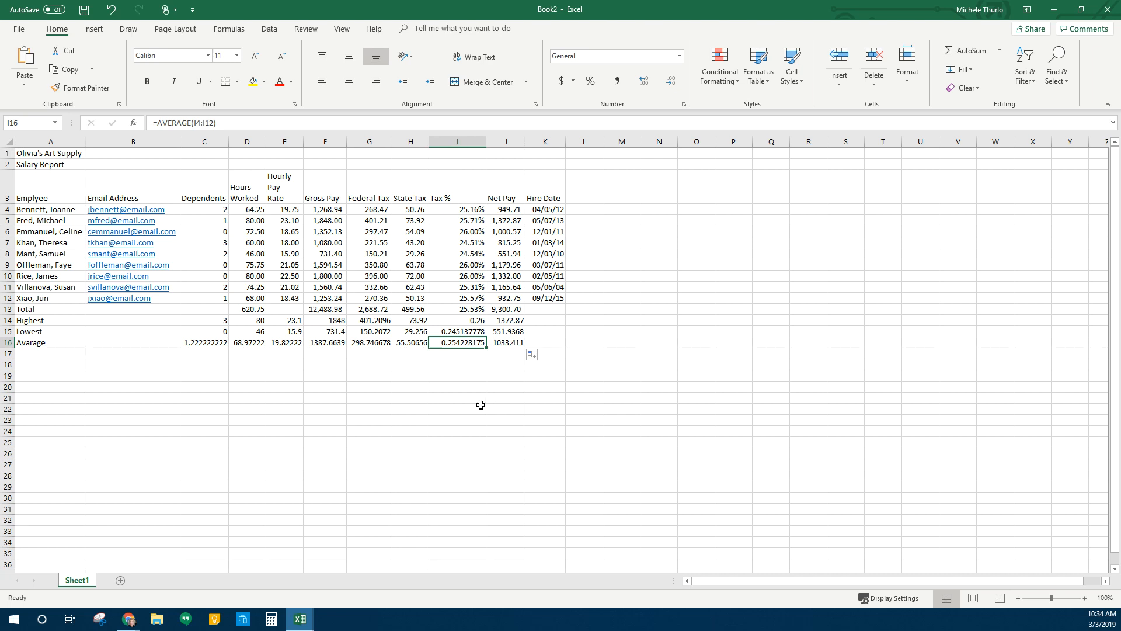
{"action": "key", "text": "Delete"}
{"action": "left_click", "coordinate": [416, 430]}
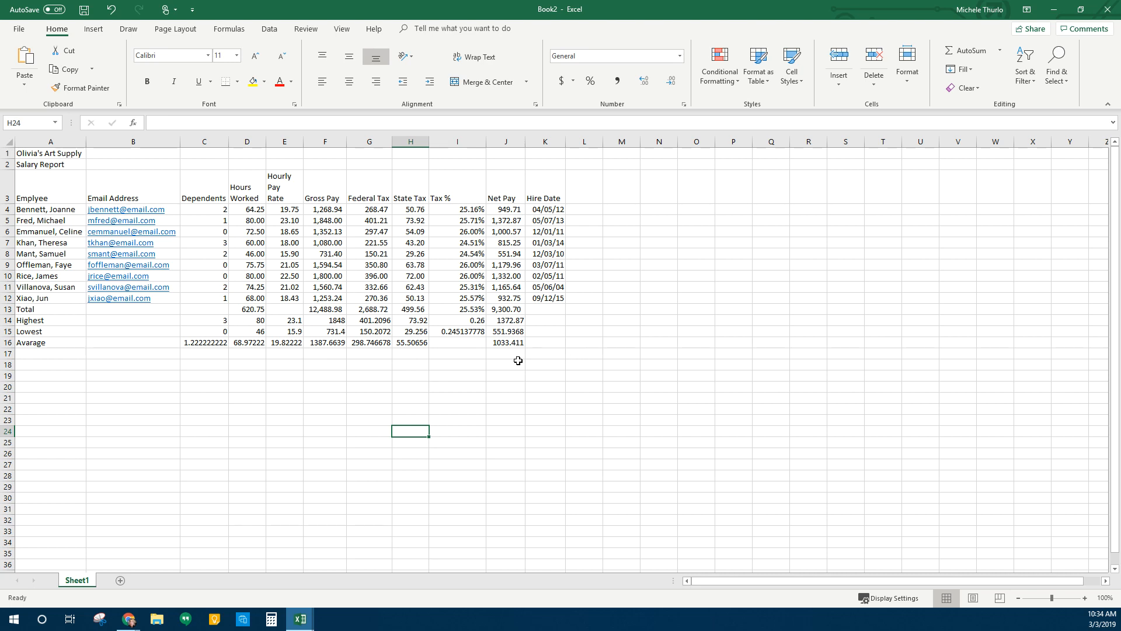
{"action": "left_click", "coordinate": [269, 410]}
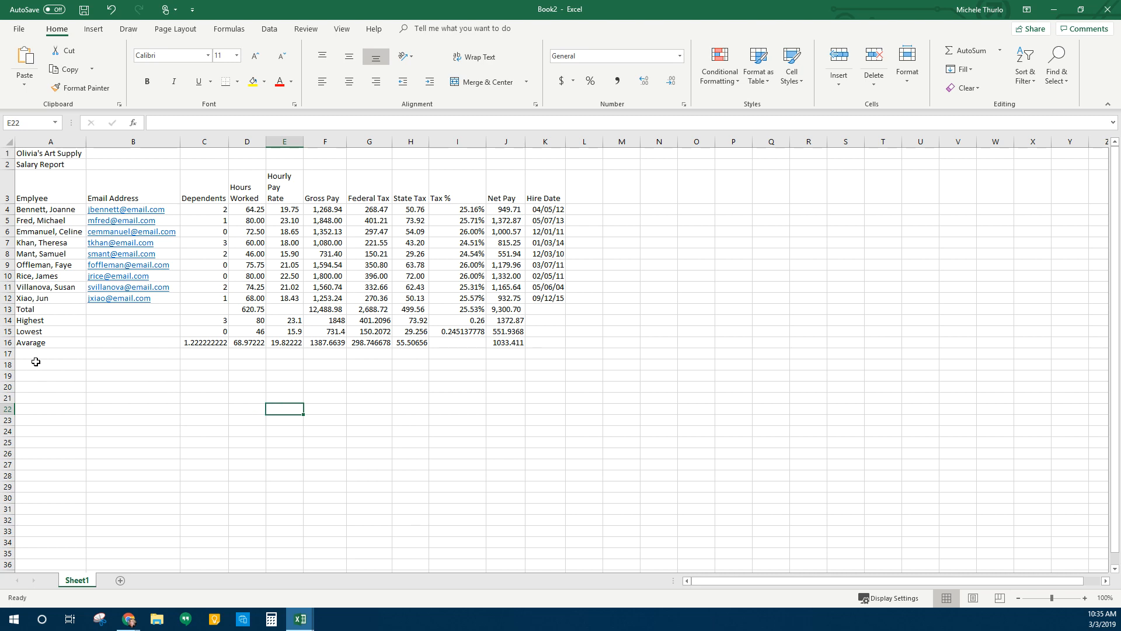
{"action": "left_click_drag", "start_coordinate": [28, 310], "coordinate": [31, 347]}
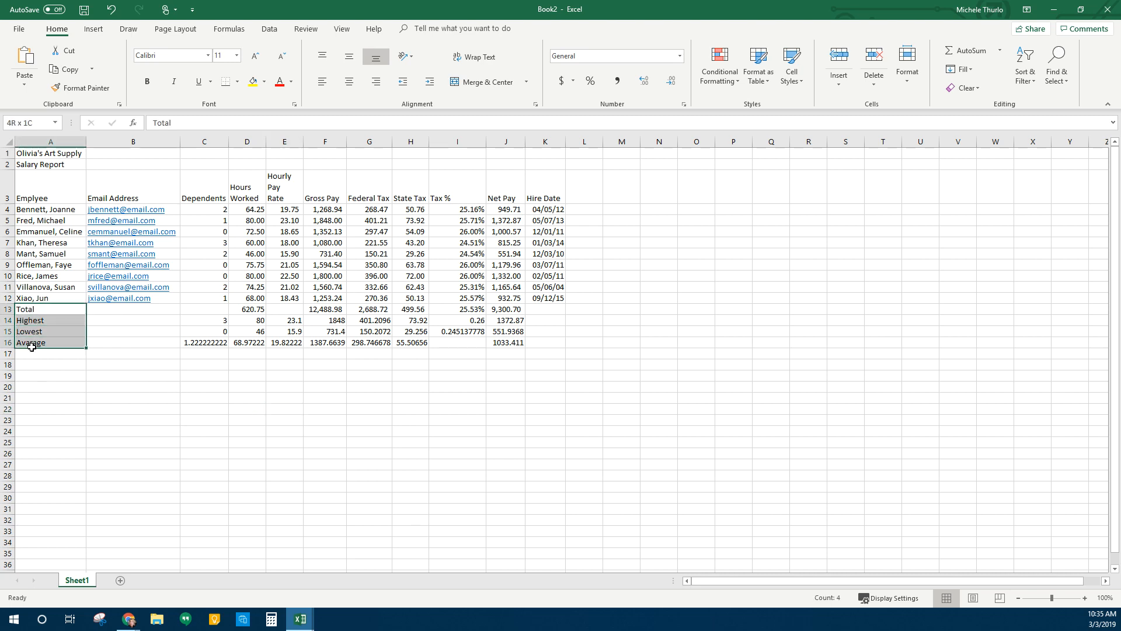
{"action": "left_click", "coordinate": [116, 430]}
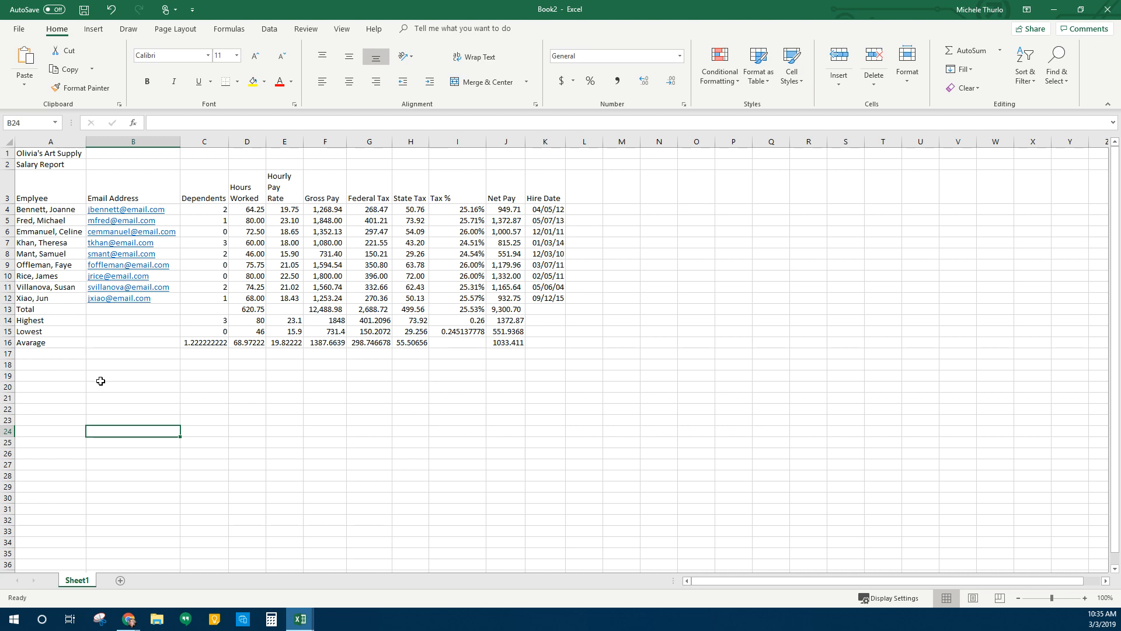
{"action": "left_click", "coordinate": [295, 364]}
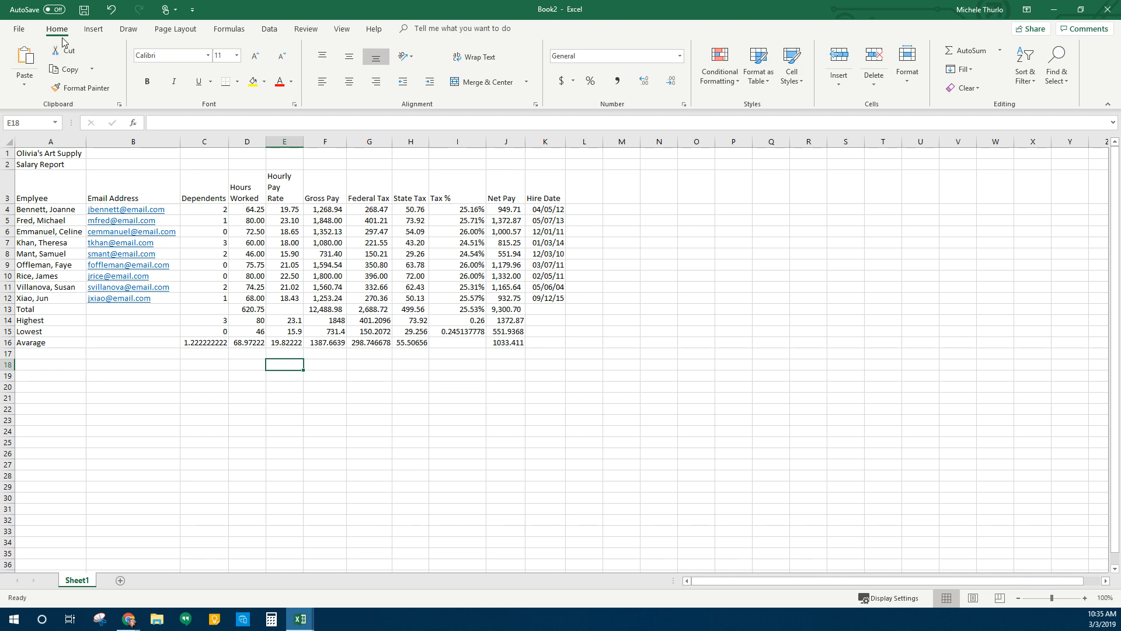
Apply the Ion theme from the Page Layout Themes gallery, leaving theme colours unchanged
{"action": "left_click", "coordinate": [186, 34]}
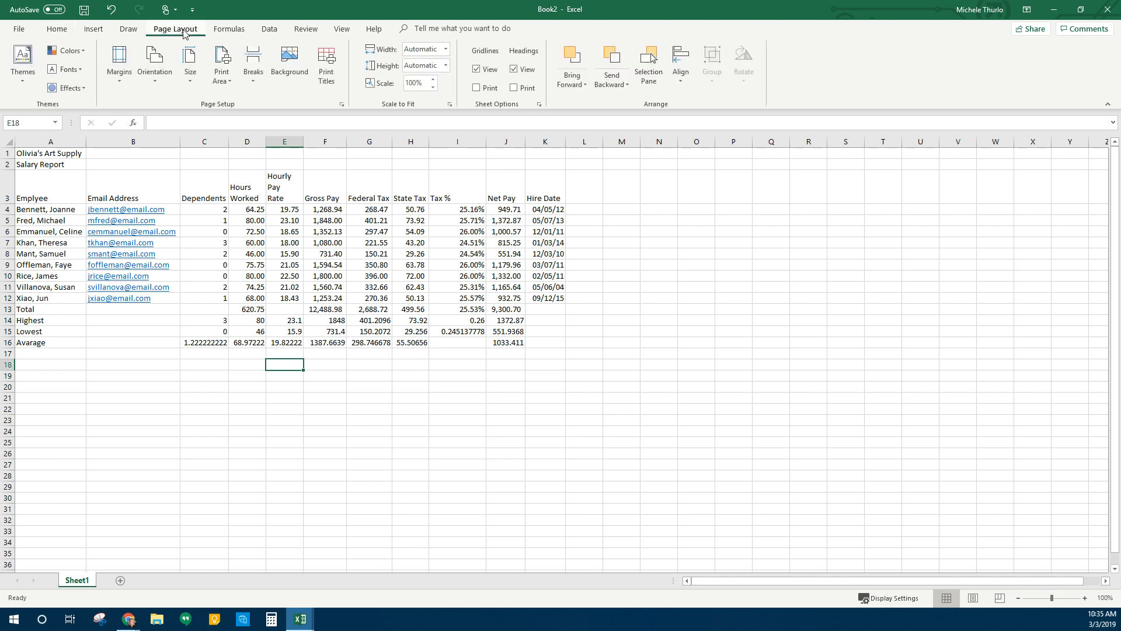
{"action": "left_click", "coordinate": [30, 79]}
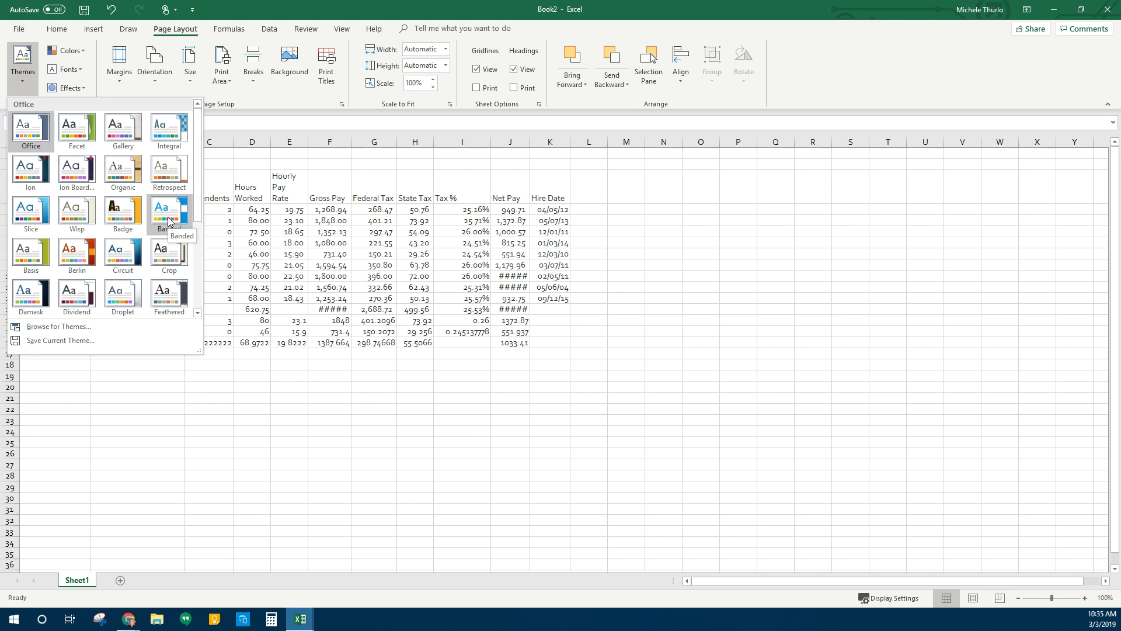
{"action": "left_click", "coordinate": [29, 172]}
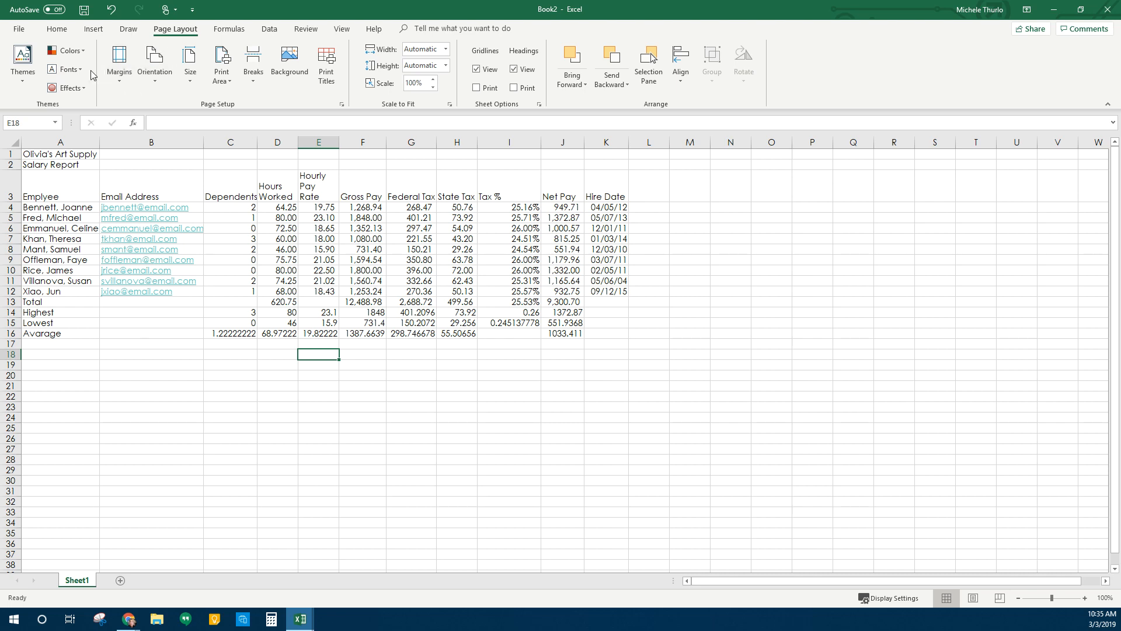
{"action": "left_click", "coordinate": [84, 53]}
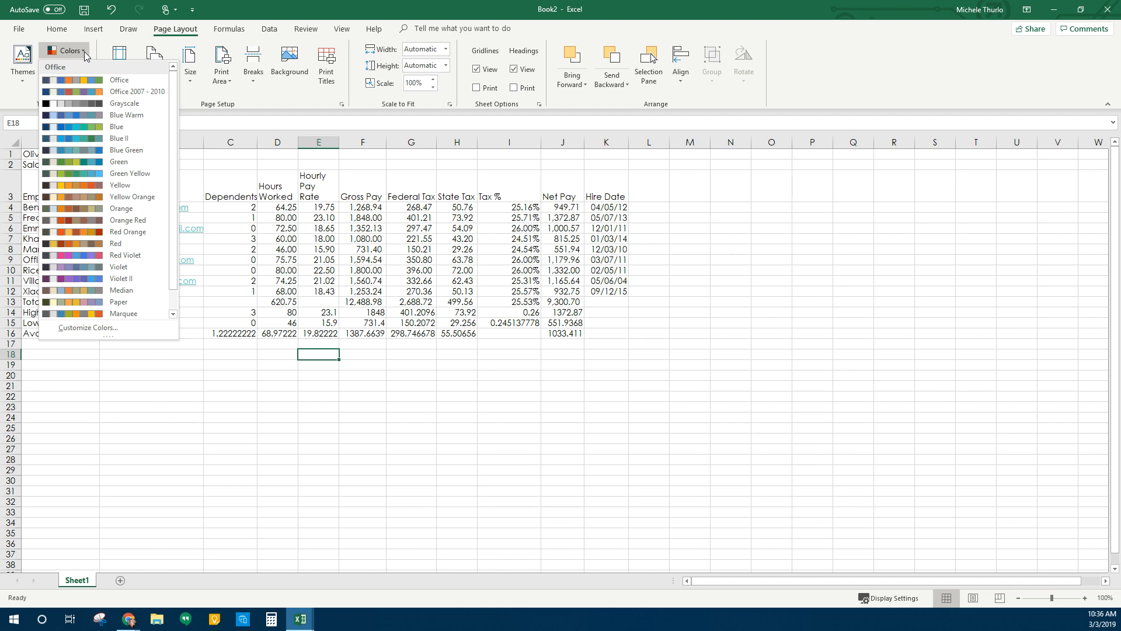
{"action": "left_click", "coordinate": [460, 423]}
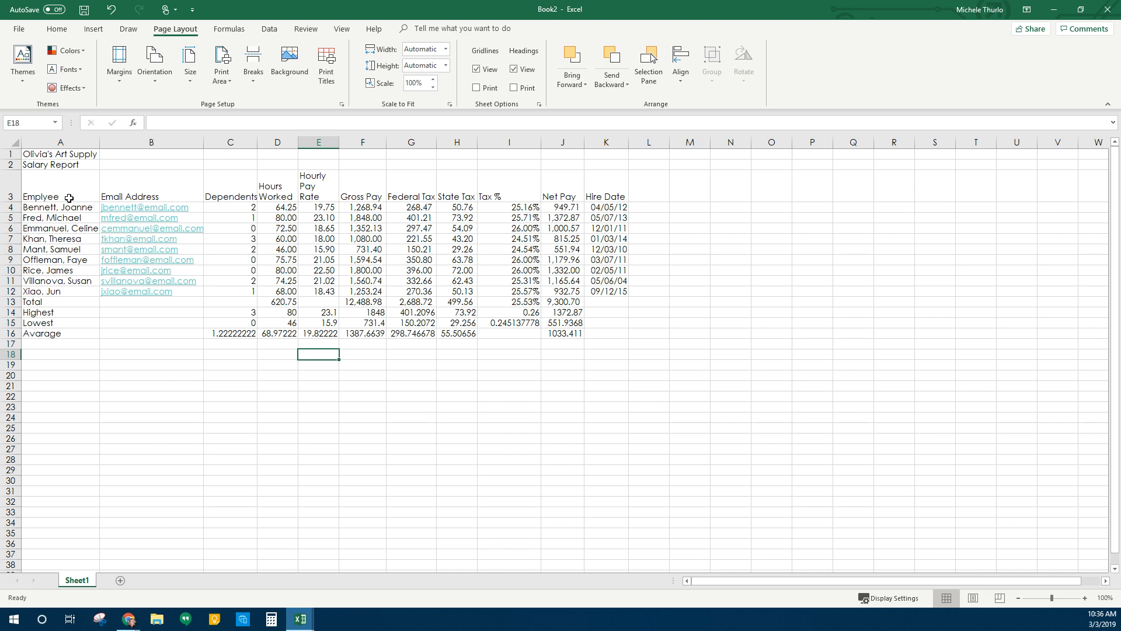
{"action": "left_click", "coordinate": [37, 153]}
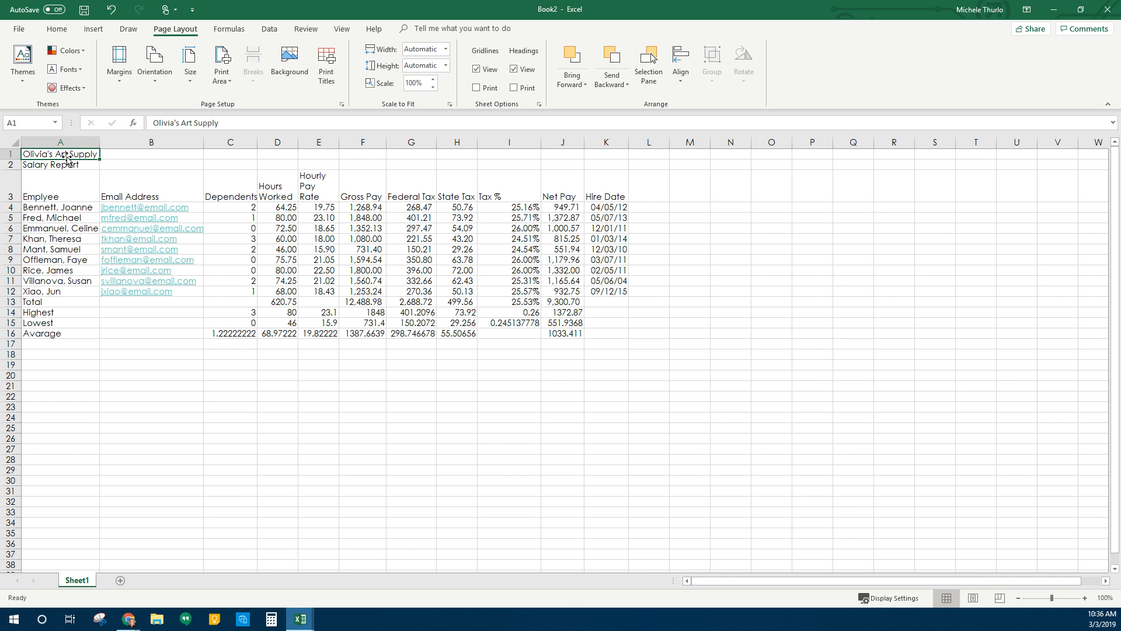
Merge and centre Olivia's Art Supply across A1:K1 and Salary Report across A2:L2
{"action": "left_click_drag", "start_coordinate": [72, 157], "coordinate": [606, 148]}
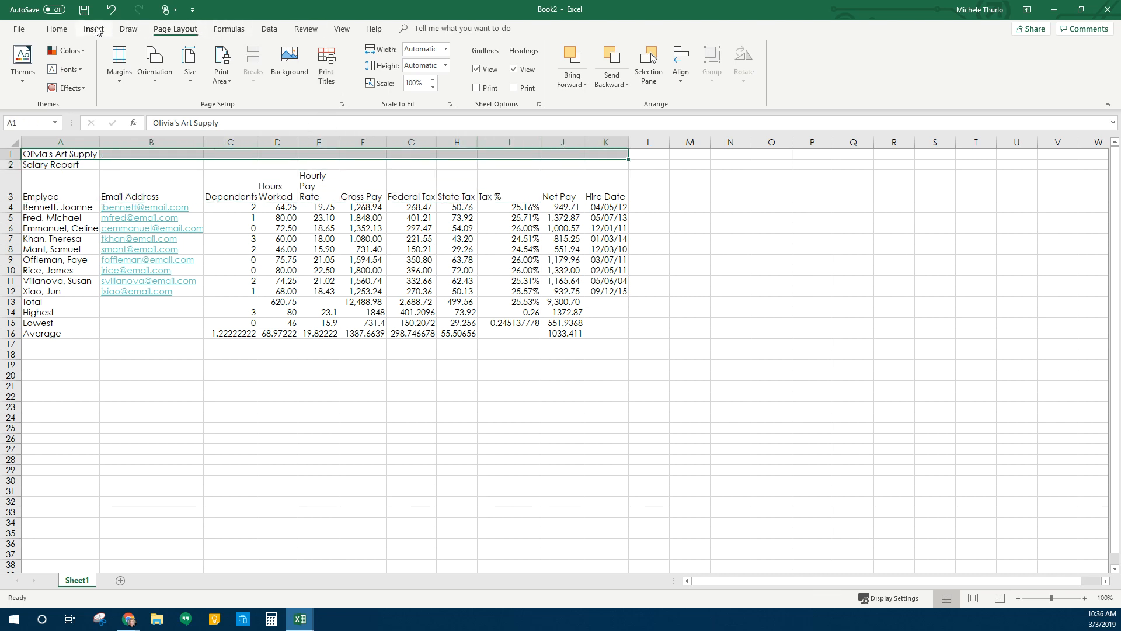
{"action": "left_click", "coordinate": [57, 29]}
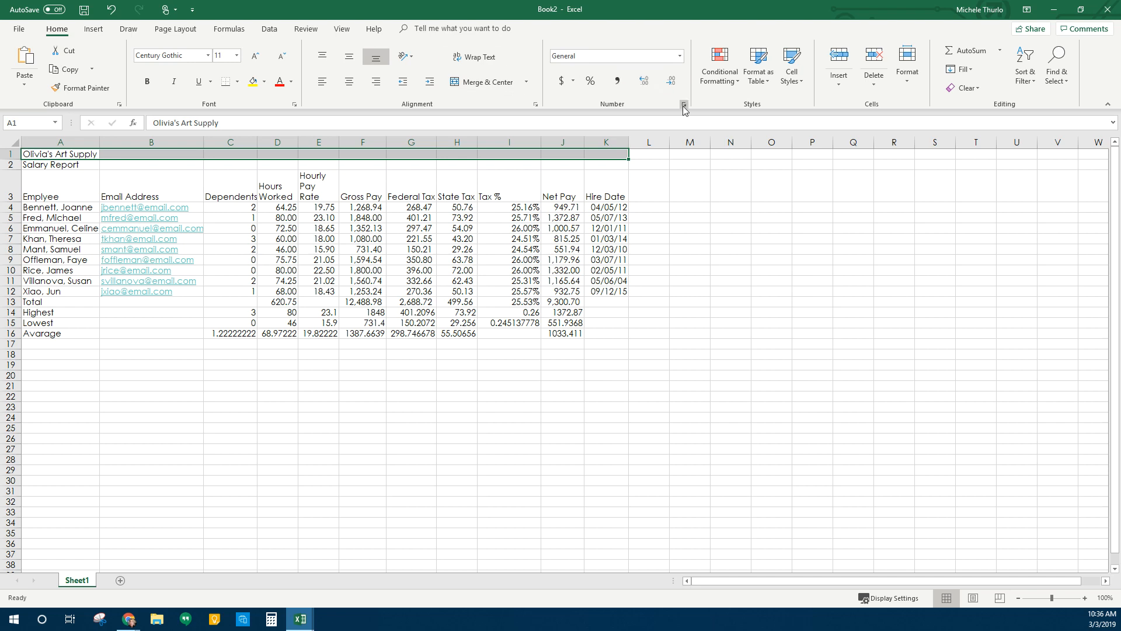
{"action": "left_click", "coordinate": [485, 83]}
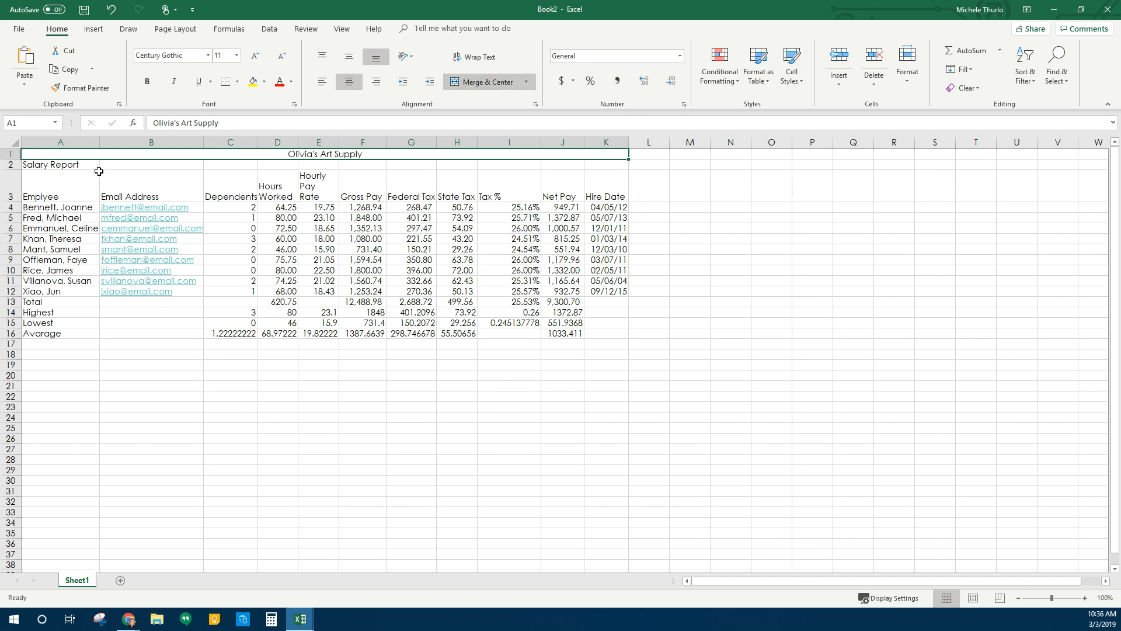
{"action": "left_click_drag", "start_coordinate": [87, 166], "coordinate": [647, 162]}
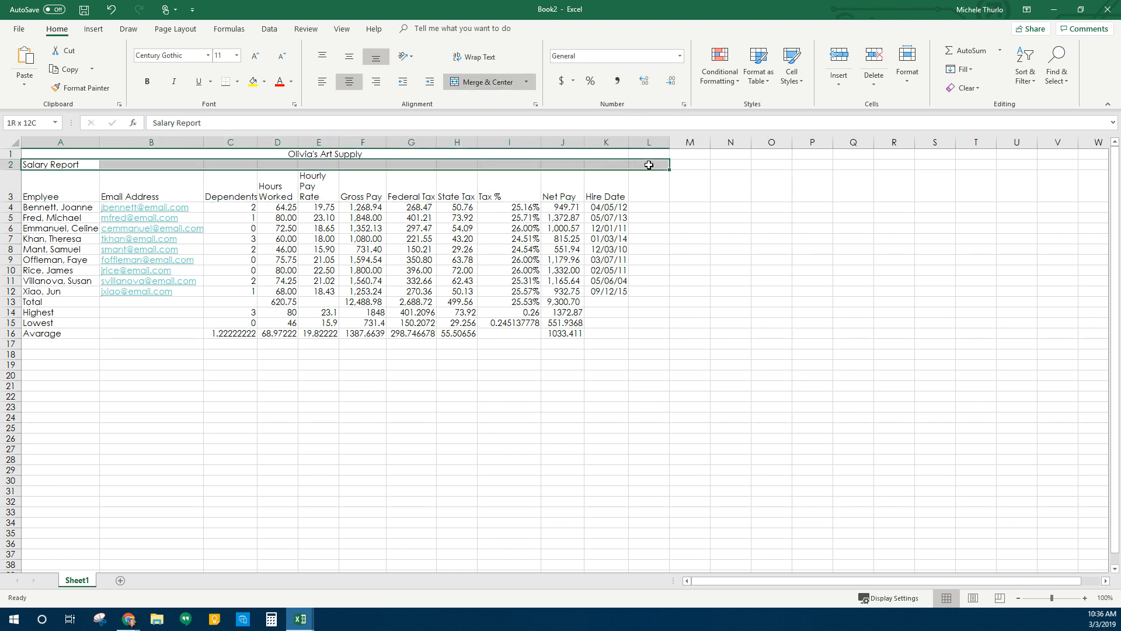
{"action": "left_click", "coordinate": [497, 88]}
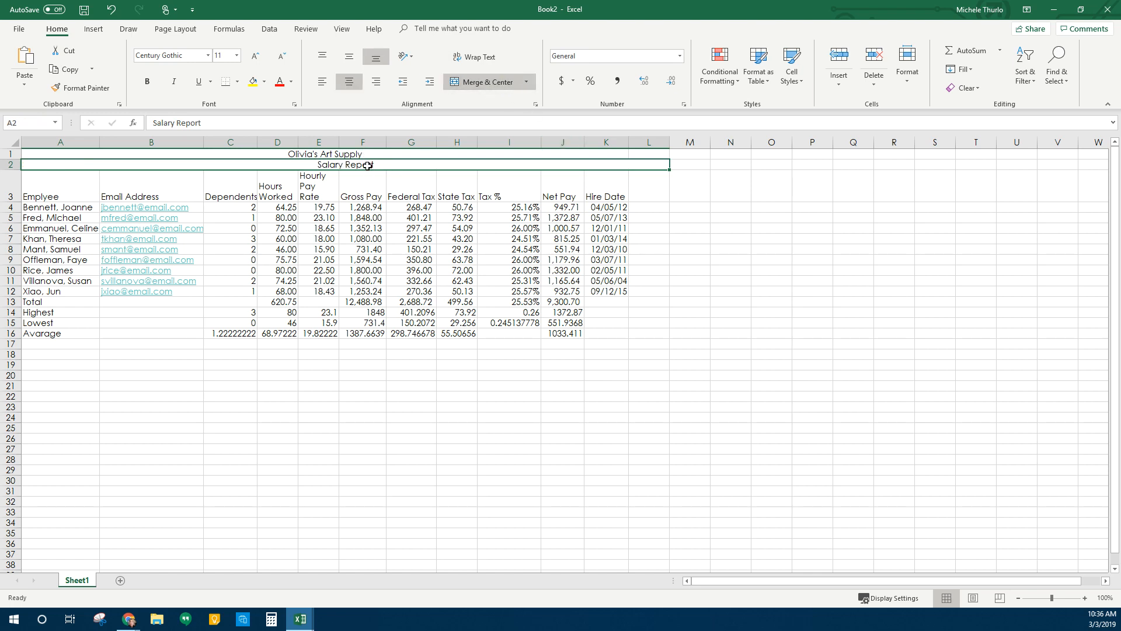
Undo the row 2 merge and re-merge Salary Report across A2:K2 instead
{"action": "left_click", "coordinate": [395, 300]}
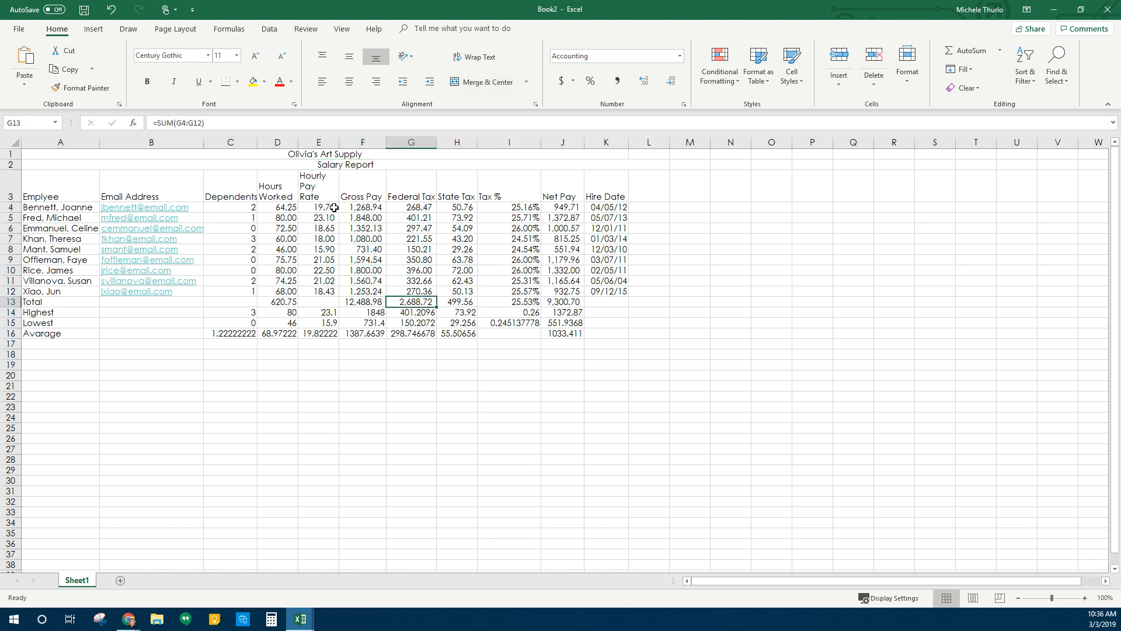
{"action": "left_click", "coordinate": [647, 168]}
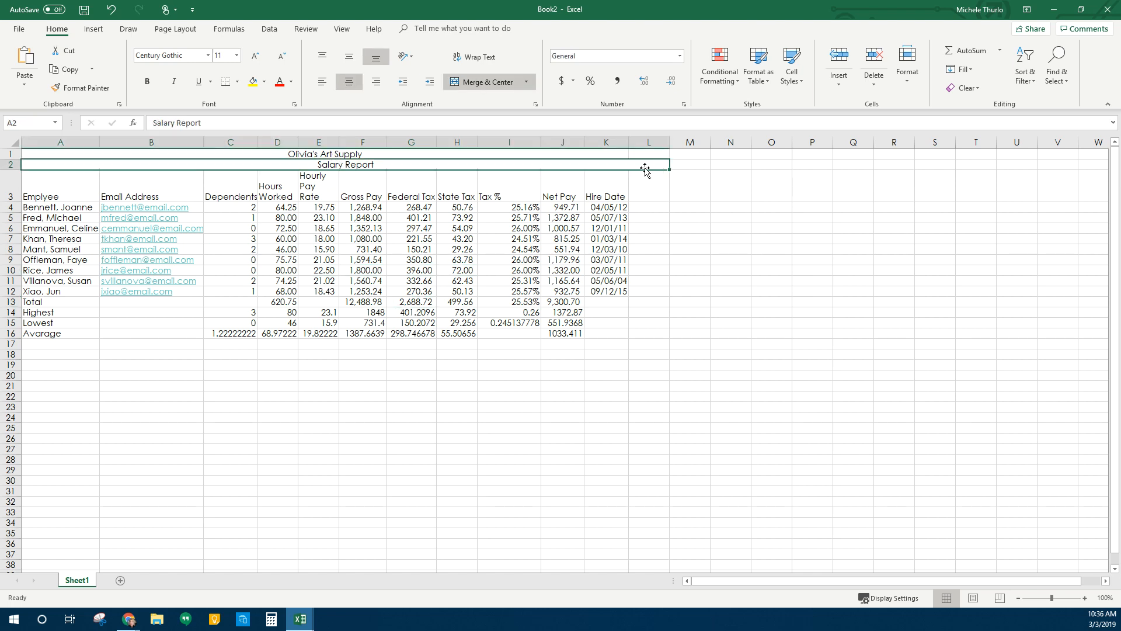
{"action": "left_click", "coordinate": [111, 9]}
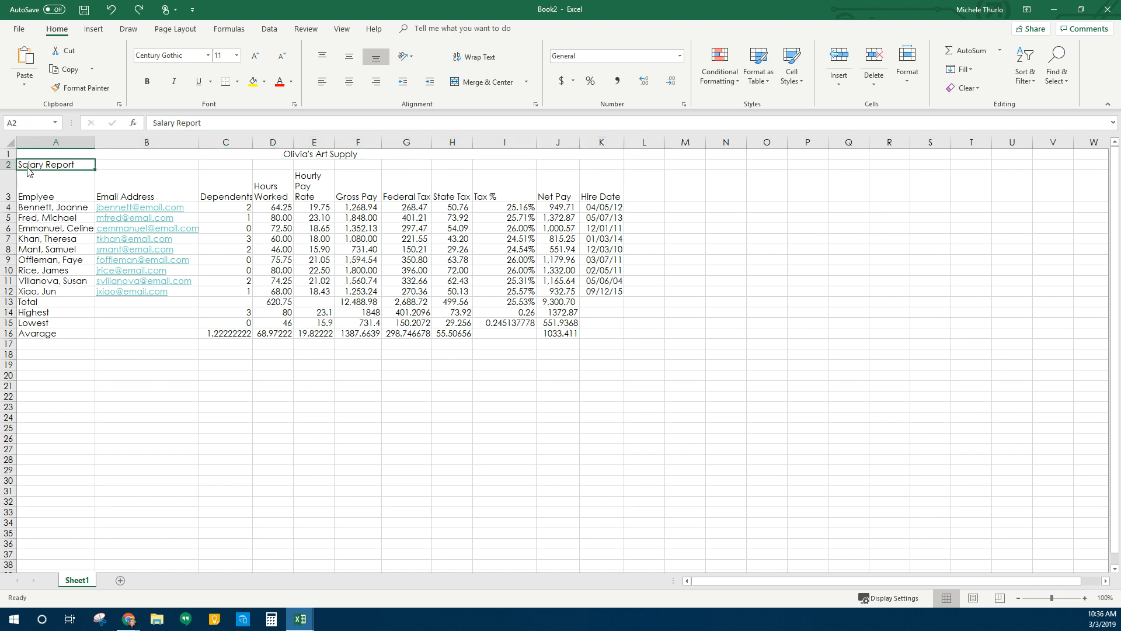
{"action": "left_click_drag", "start_coordinate": [29, 169], "coordinate": [150, 163]}
{"action": "left_click_drag", "start_coordinate": [504, 176], "coordinate": [600, 166]}
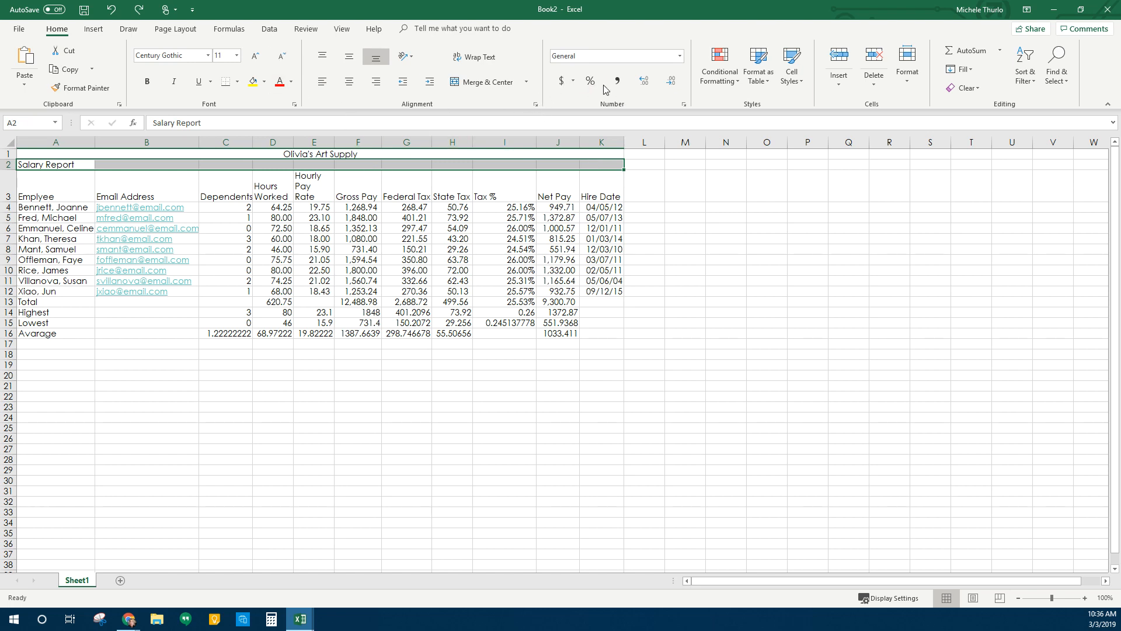
{"action": "left_click", "coordinate": [484, 82]}
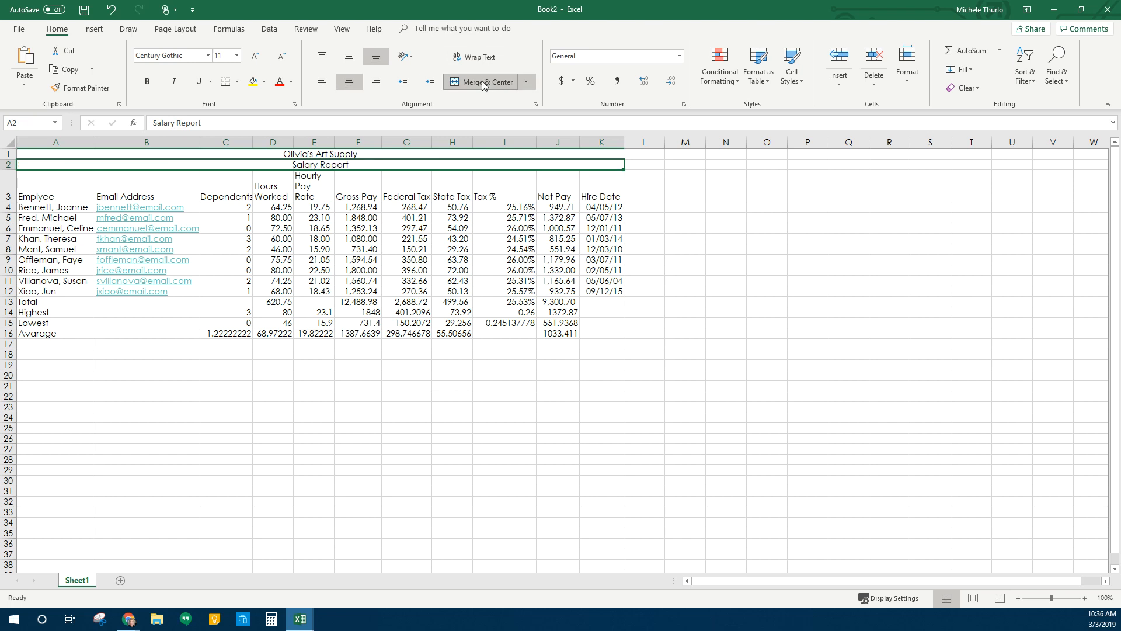
{"action": "left_click", "coordinate": [344, 155]}
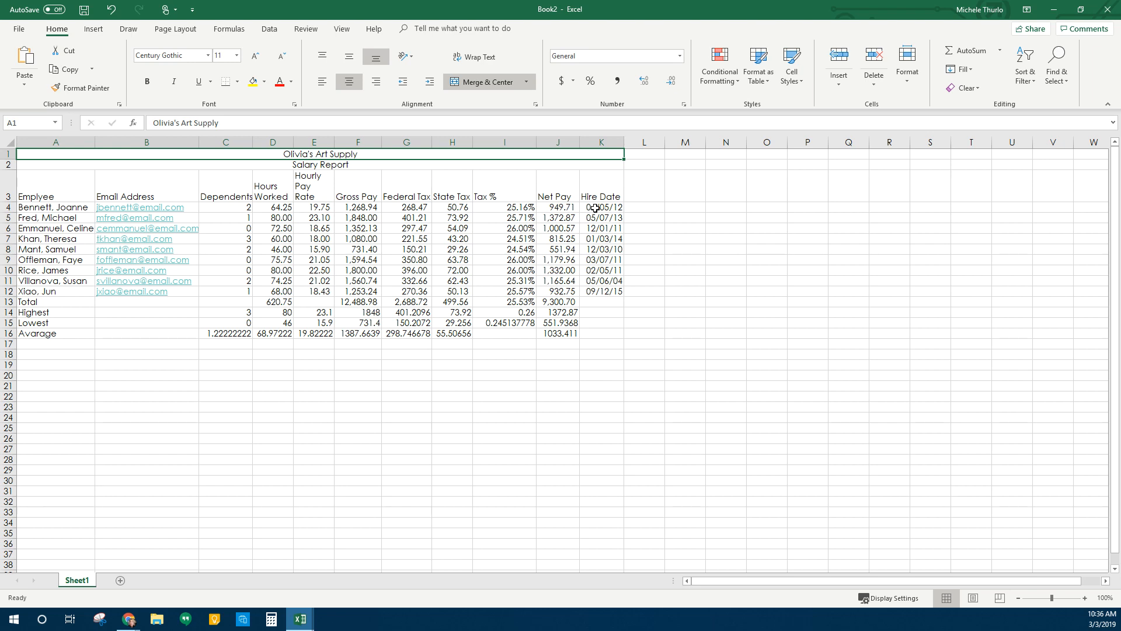
Apply the Title style to both title rows and shrink Salary Report to size 16
{"action": "left_click", "coordinate": [798, 85]}
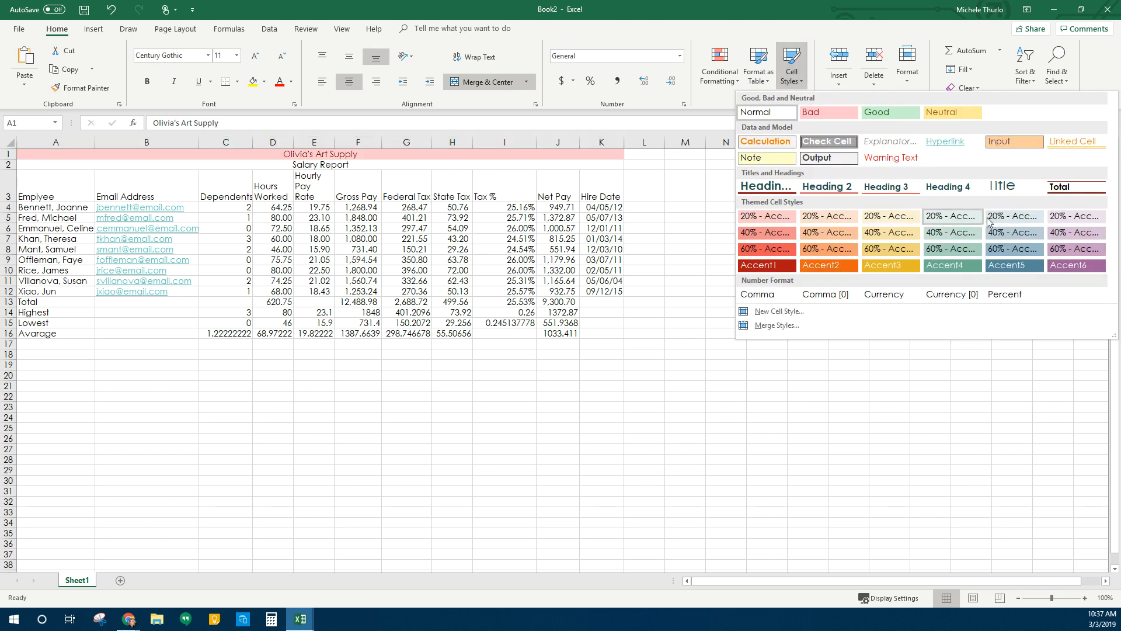
{"action": "left_click", "coordinate": [993, 185]}
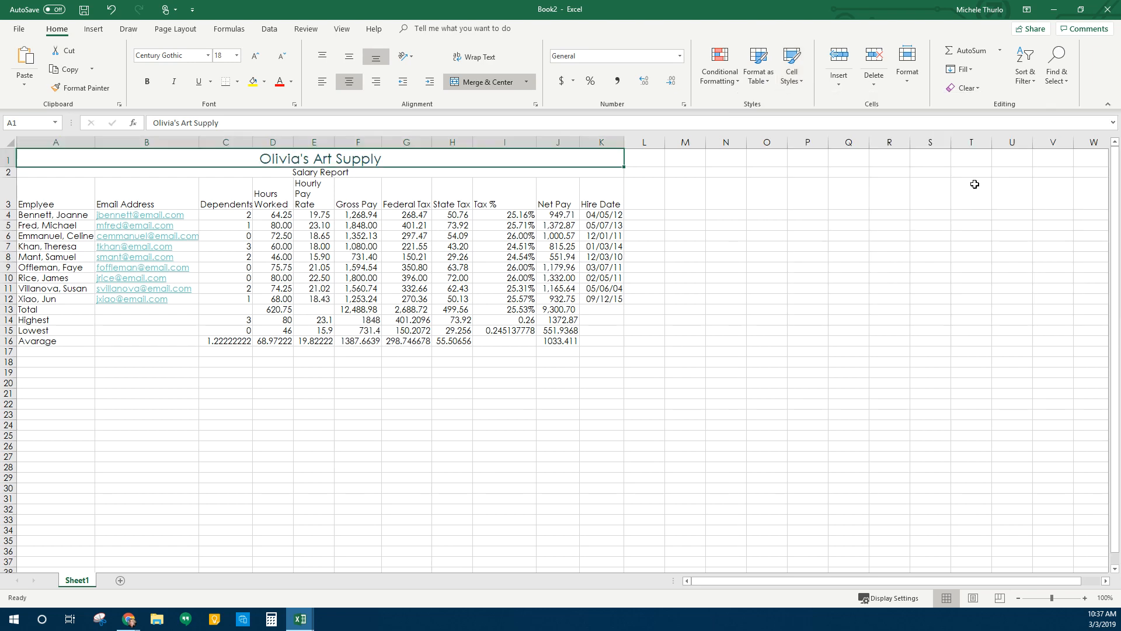
{"action": "left_click", "coordinate": [387, 171]}
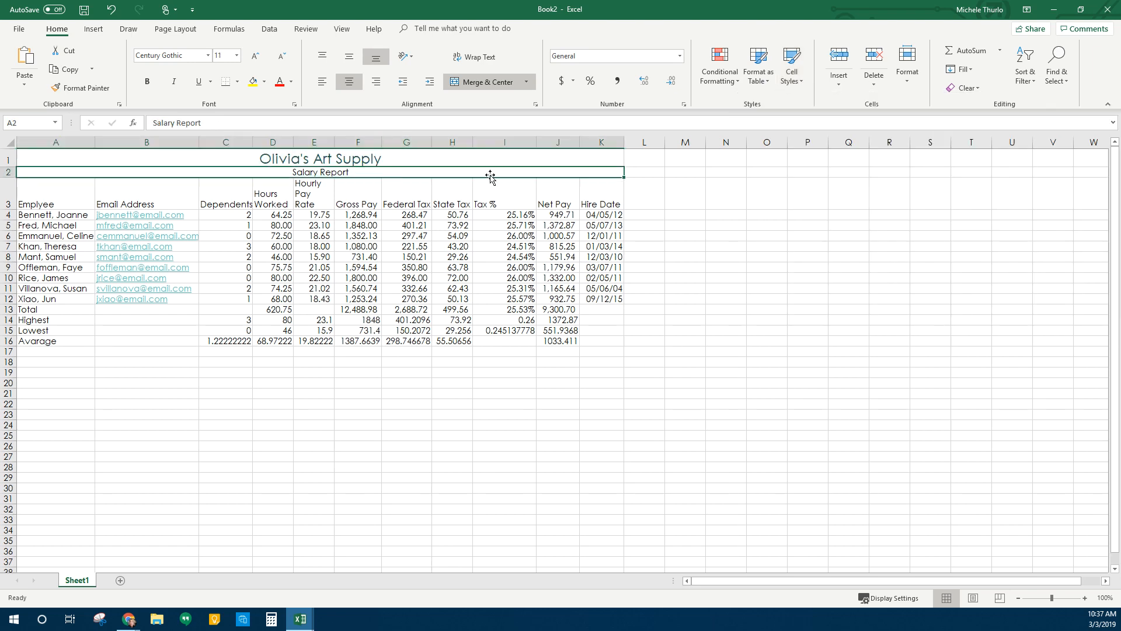
{"action": "left_click", "coordinate": [793, 73]}
{"action": "left_click", "coordinate": [1002, 188]}
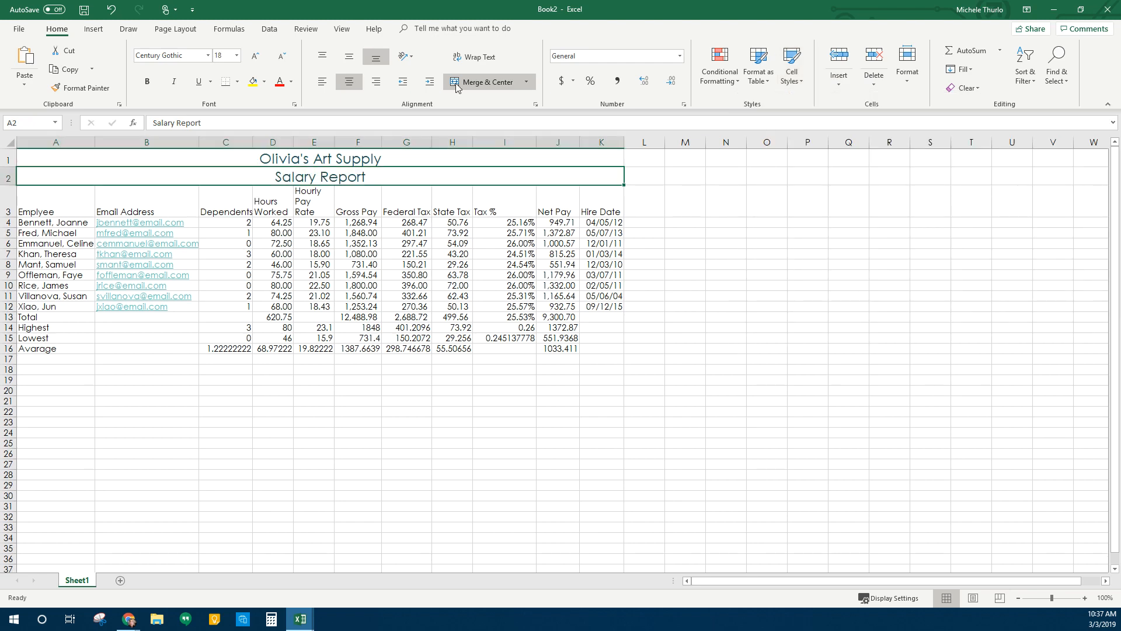
{"action": "left_click", "coordinate": [281, 57]}
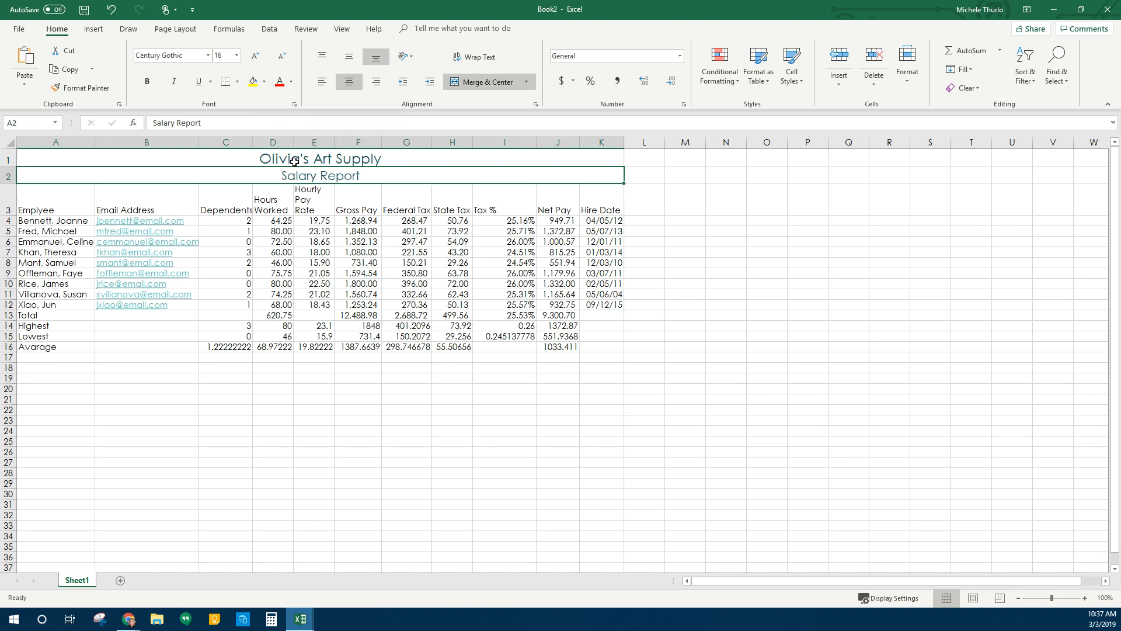
Shade title rows A1:K2 with Blue-Gray, Accent 5, Lighter 60% fill
{"action": "left_click_drag", "start_coordinate": [422, 156], "coordinate": [405, 174]}
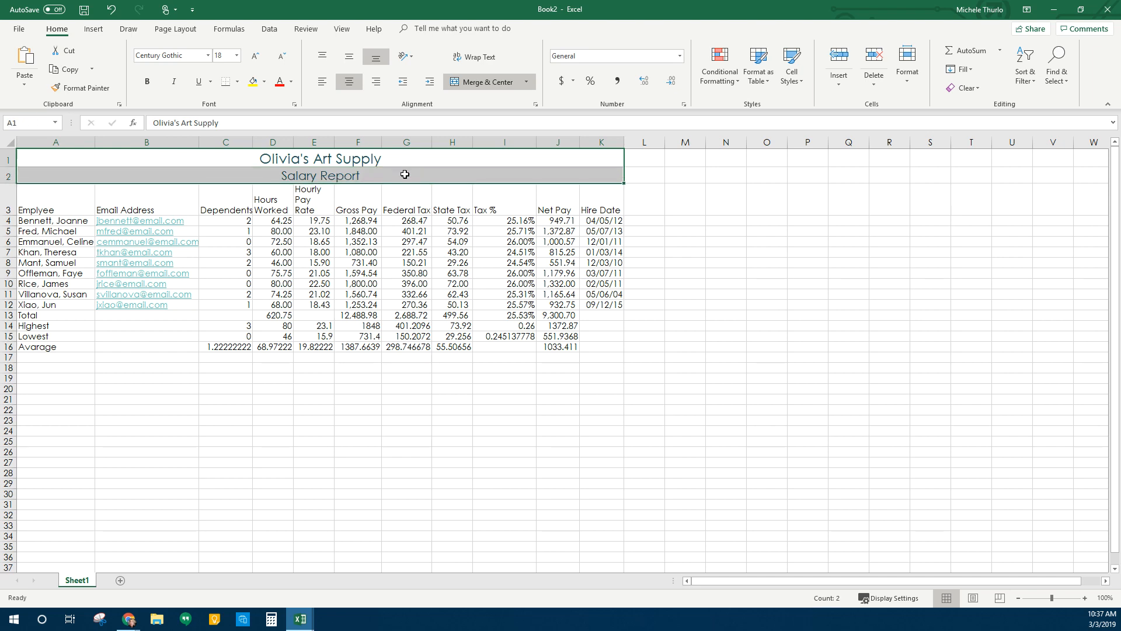
{"action": "left_click", "coordinate": [264, 81]}
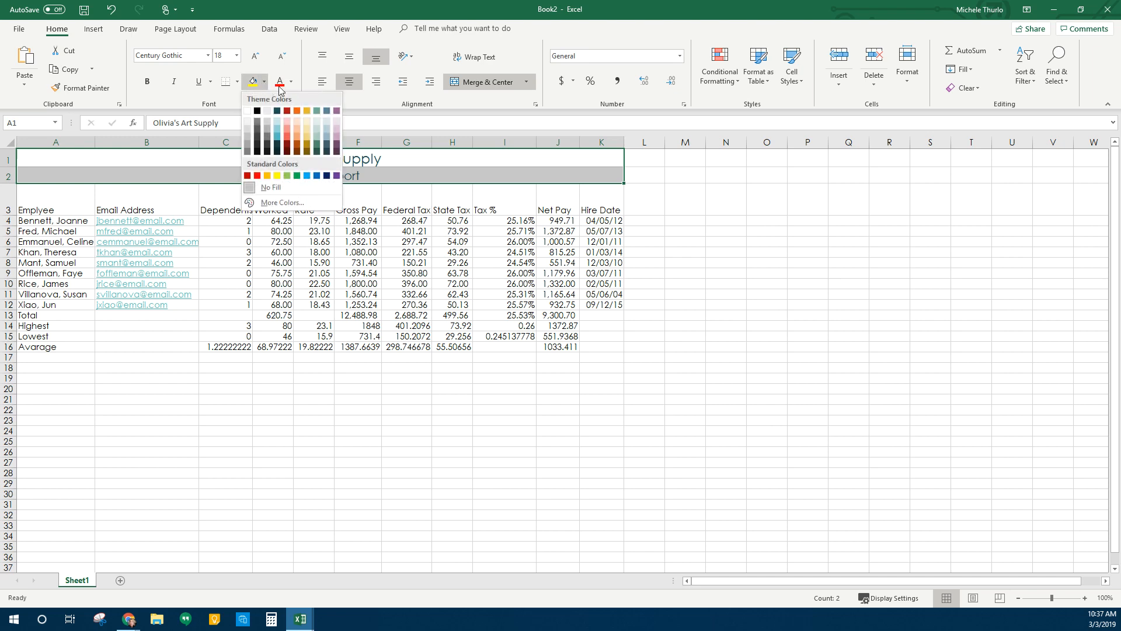
{"action": "left_click", "coordinate": [326, 130]}
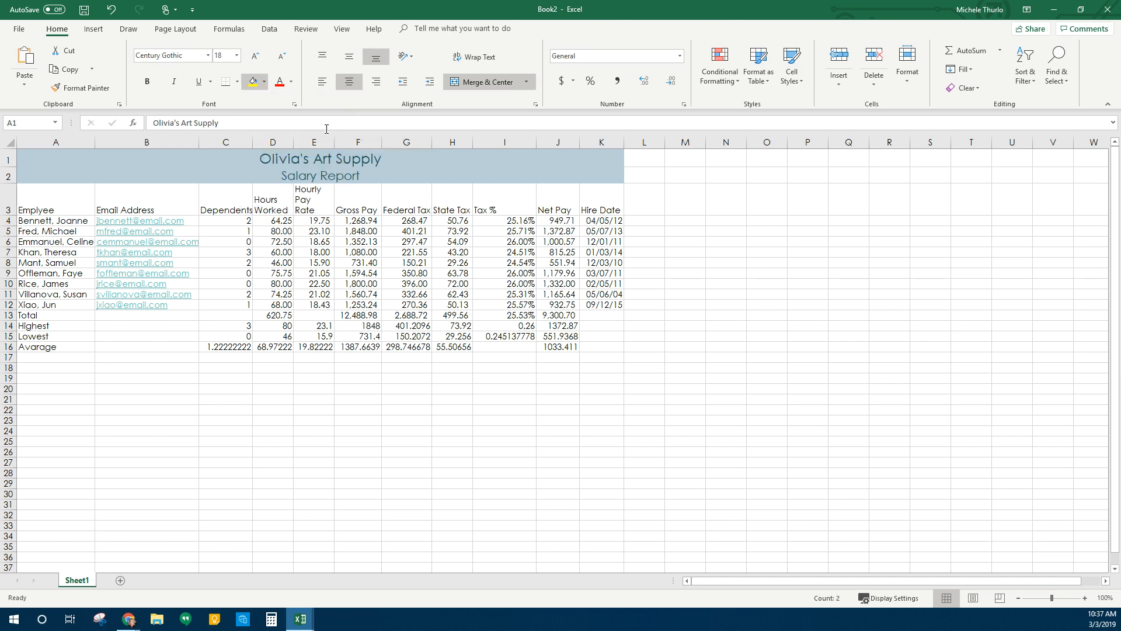
{"action": "left_click", "coordinate": [406, 316]}
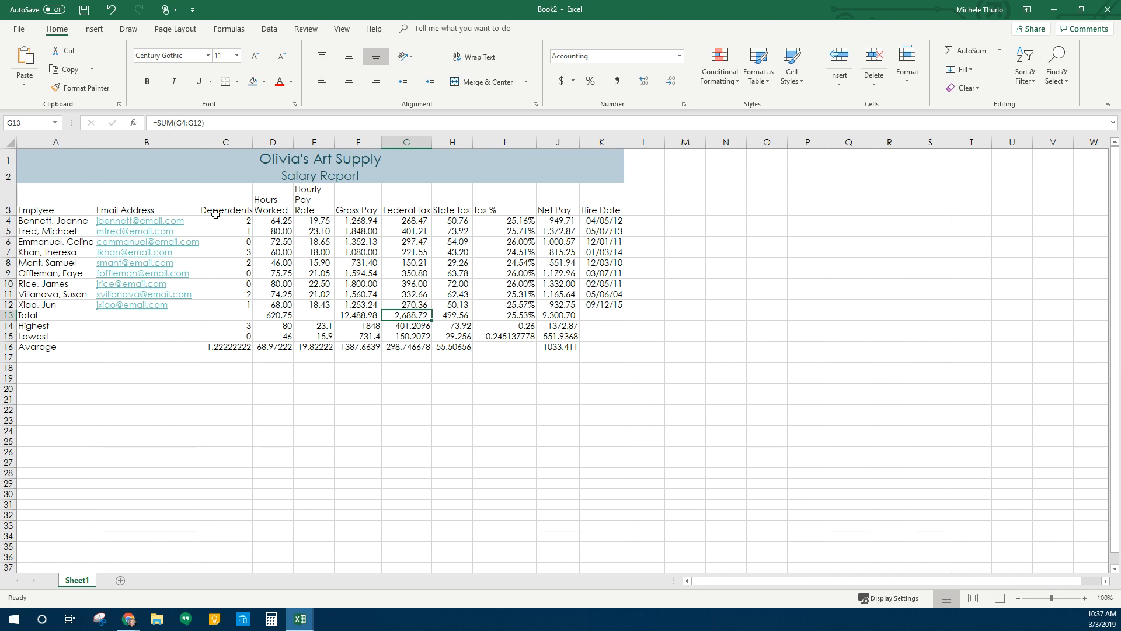
Style the row 3 column headers A3:K3 with the Heading 3 cell style
{"action": "left_click_drag", "start_coordinate": [55, 198], "coordinate": [588, 205]}
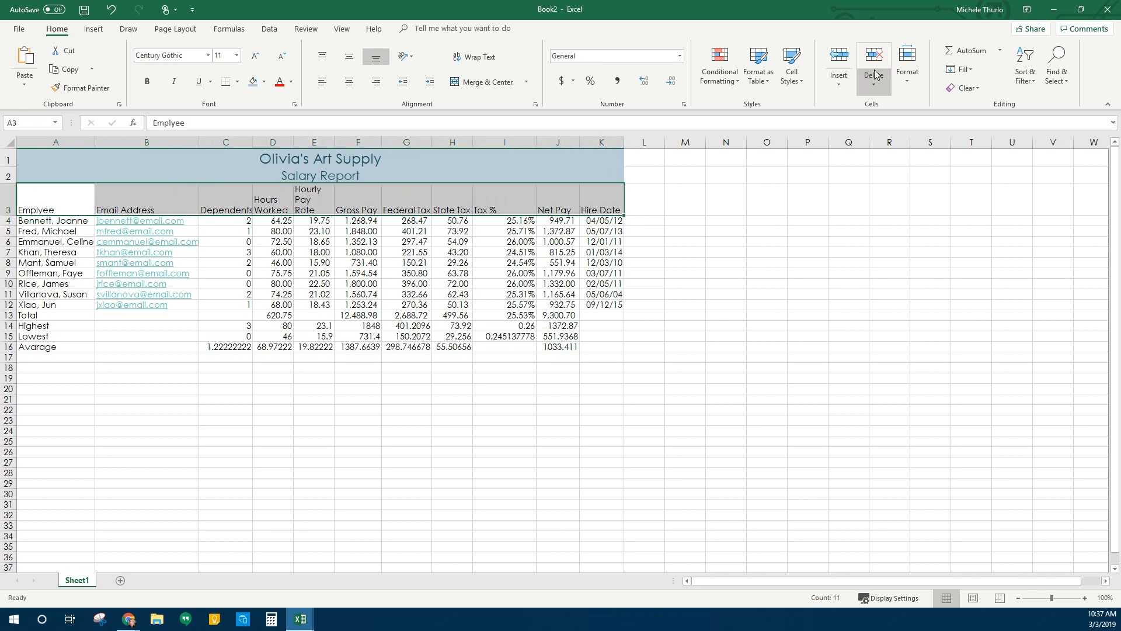
{"action": "left_click", "coordinate": [795, 80]}
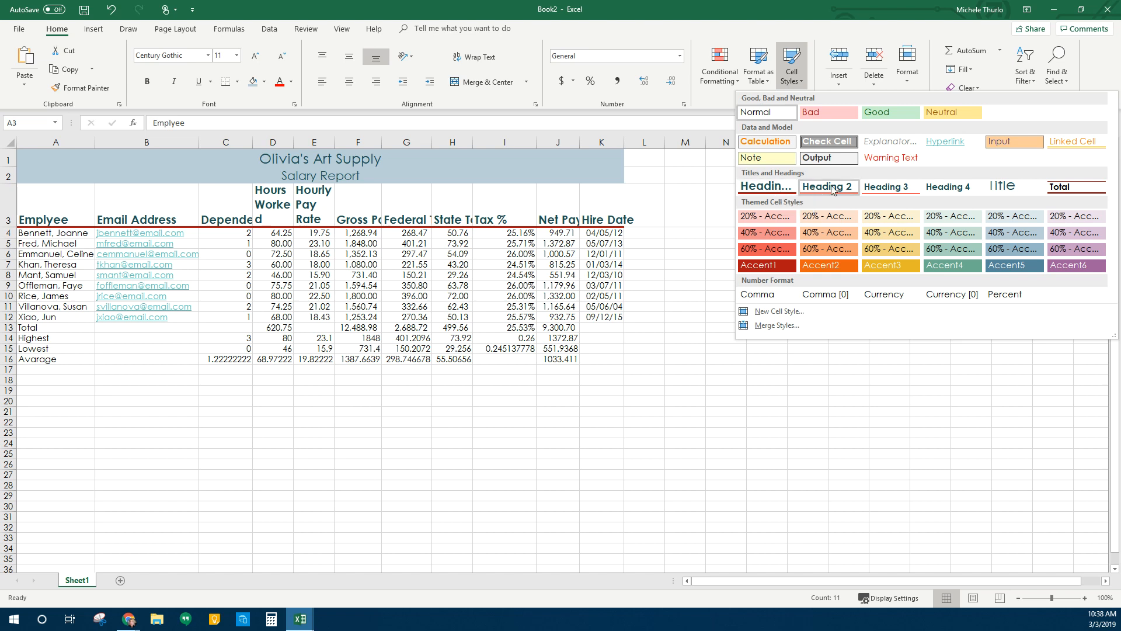
{"action": "left_click", "coordinate": [884, 190]}
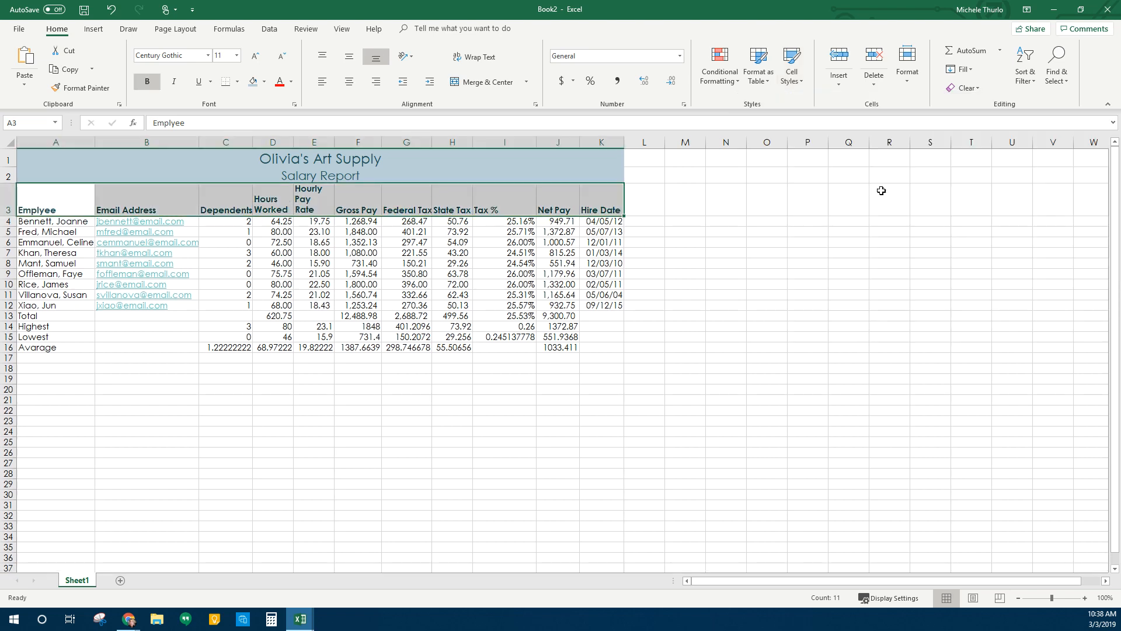
{"action": "left_click", "coordinate": [400, 473]}
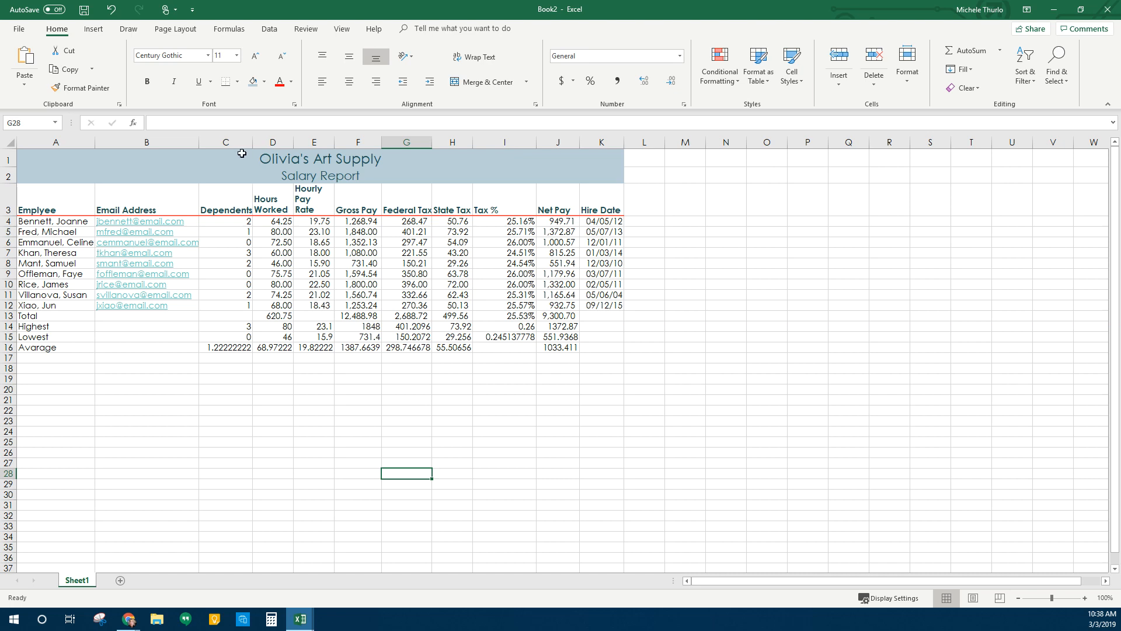
{"action": "left_click_drag", "start_coordinate": [239, 156], "coordinate": [242, 170]}
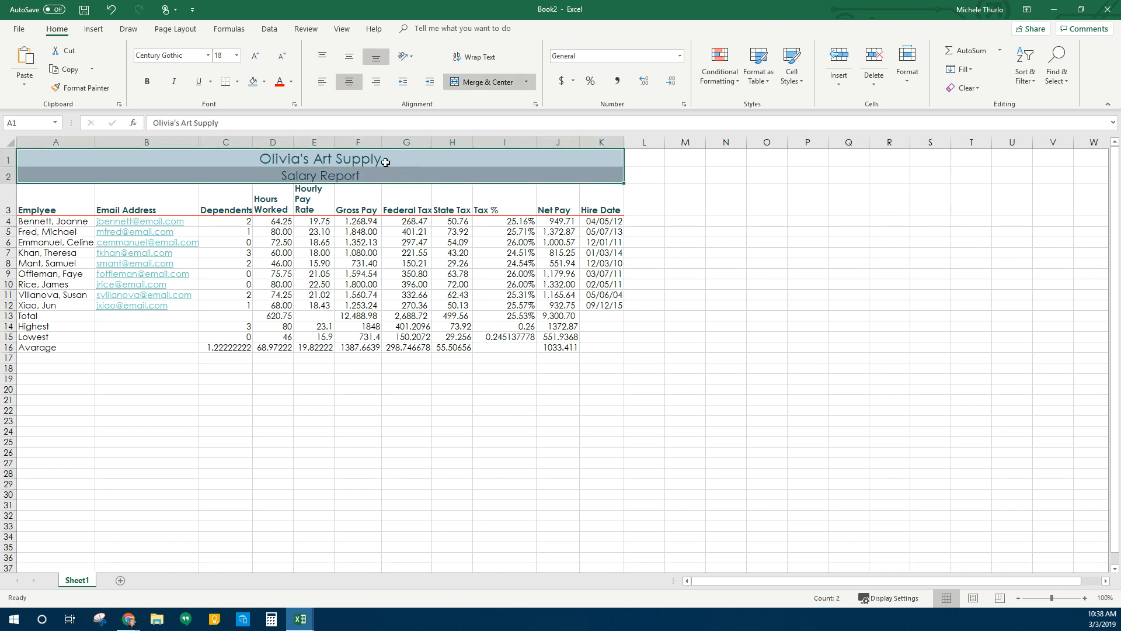
Put a thick outside border around title rows A1:K2
{"action": "left_click", "coordinate": [237, 82]}
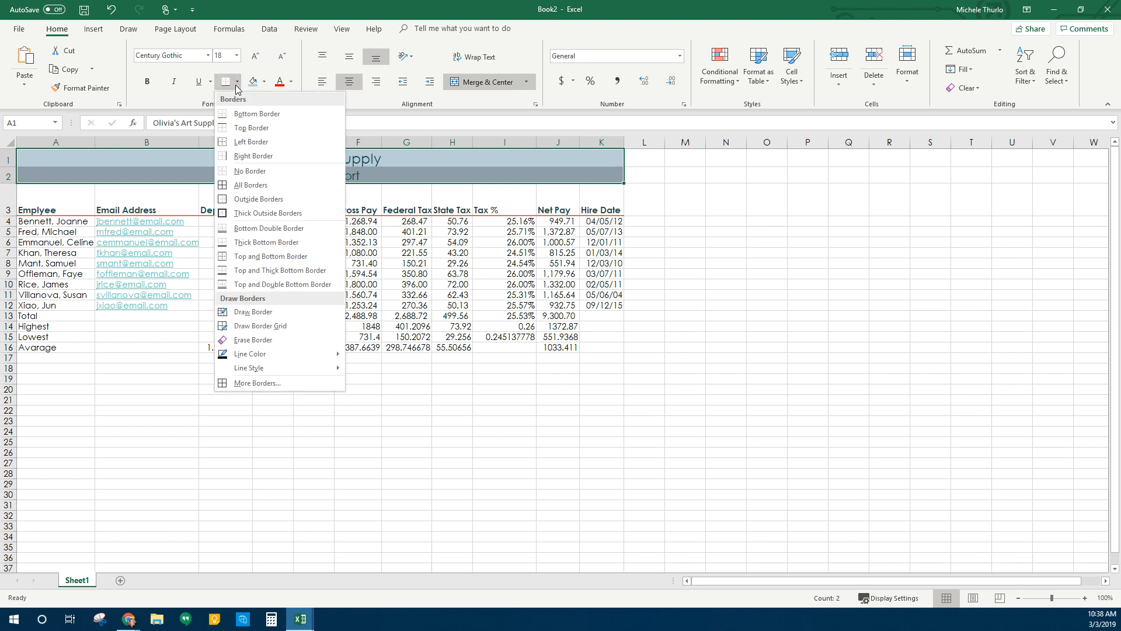
{"action": "left_click", "coordinate": [289, 213]}
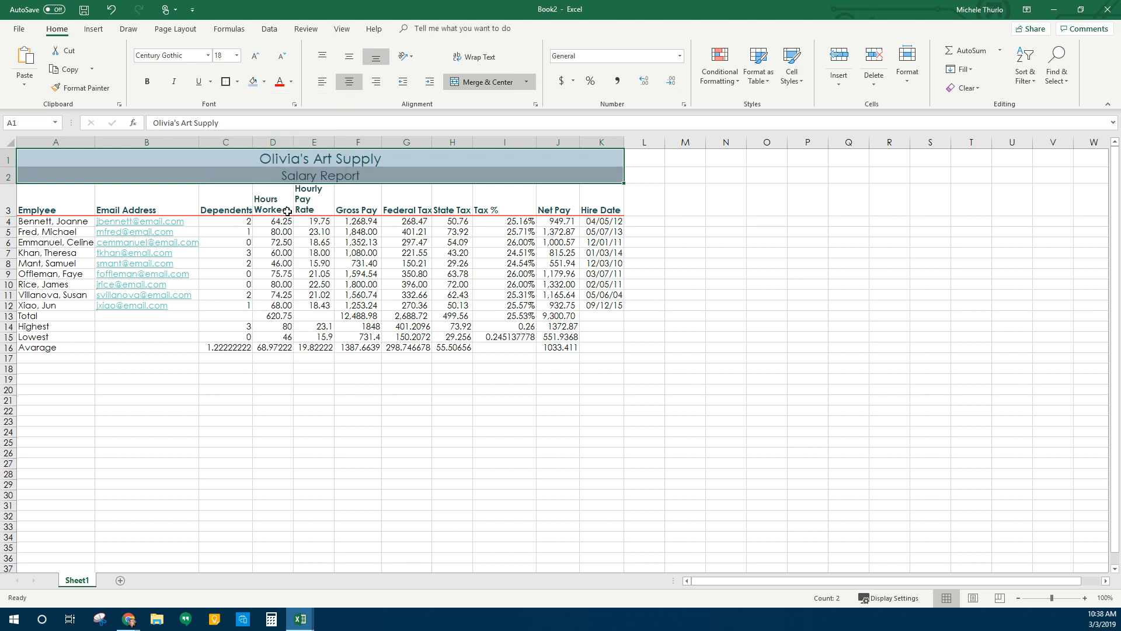
{"action": "left_click", "coordinate": [757, 428]}
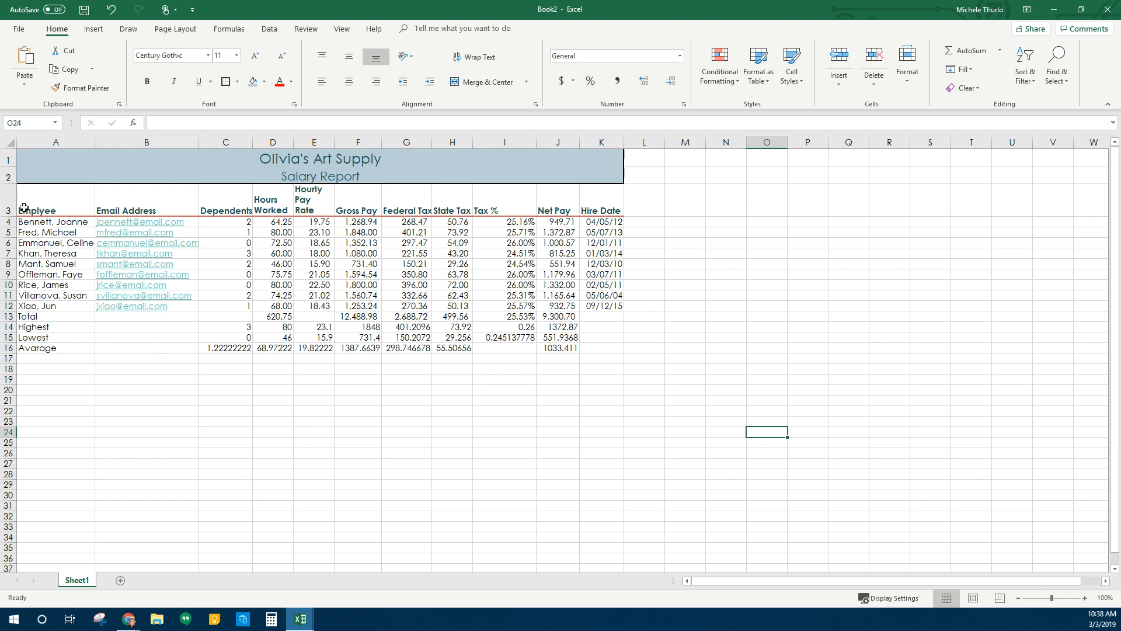
Centre the column header text across A3:K3
{"action": "left_click", "coordinate": [42, 199]}
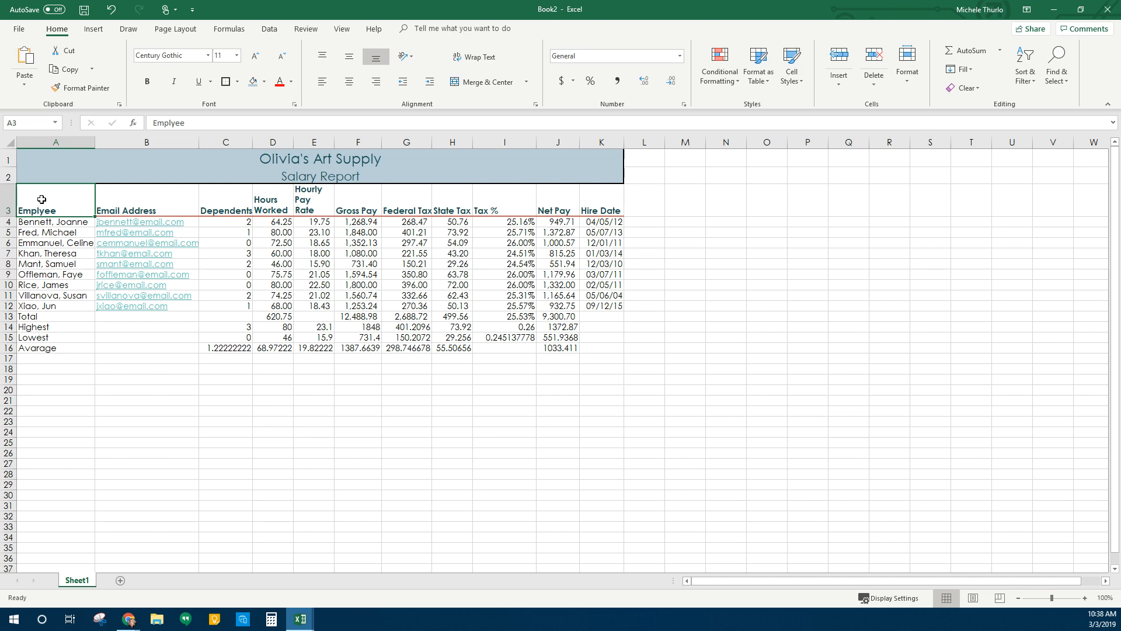
{"action": "left_click_drag", "start_coordinate": [42, 200], "coordinate": [595, 214]}
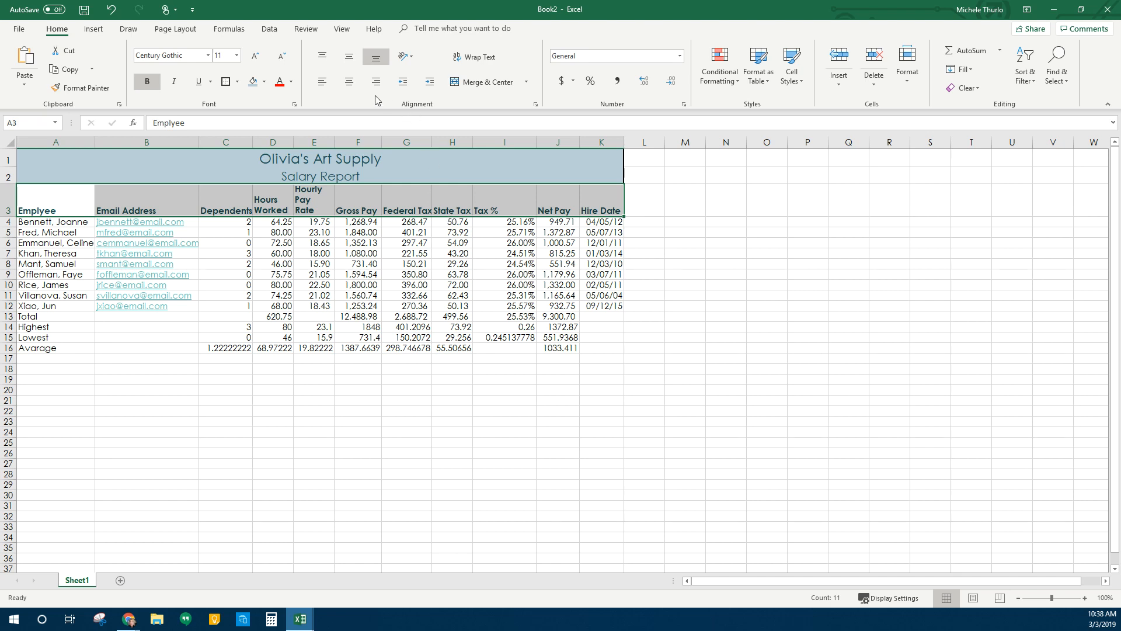
{"action": "left_click", "coordinate": [356, 82]}
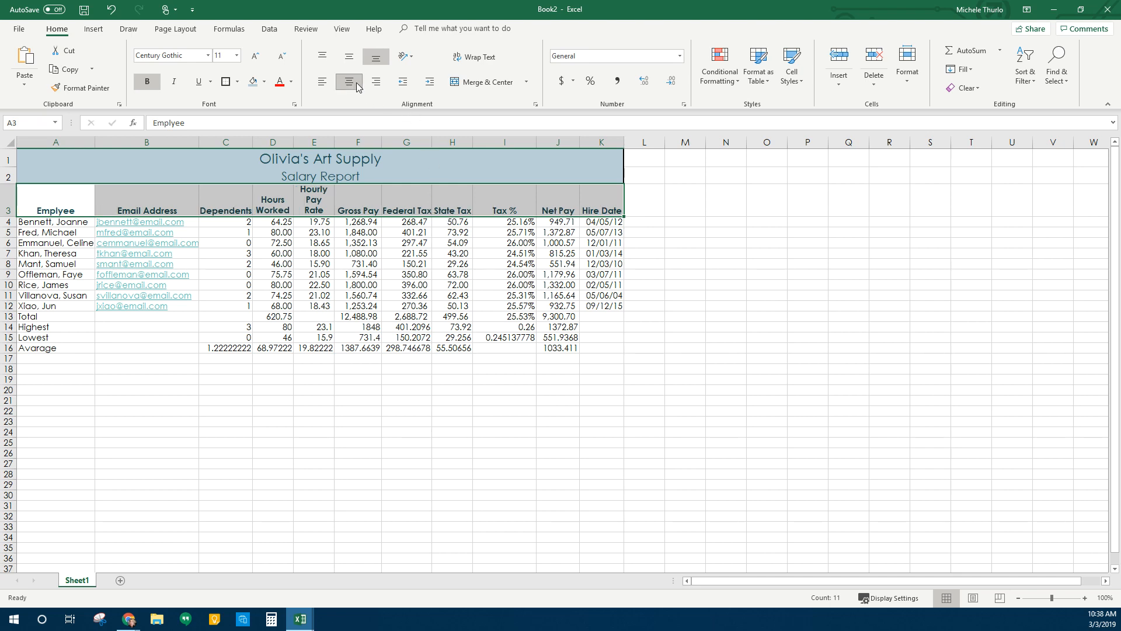
{"action": "left_click", "coordinate": [104, 347]}
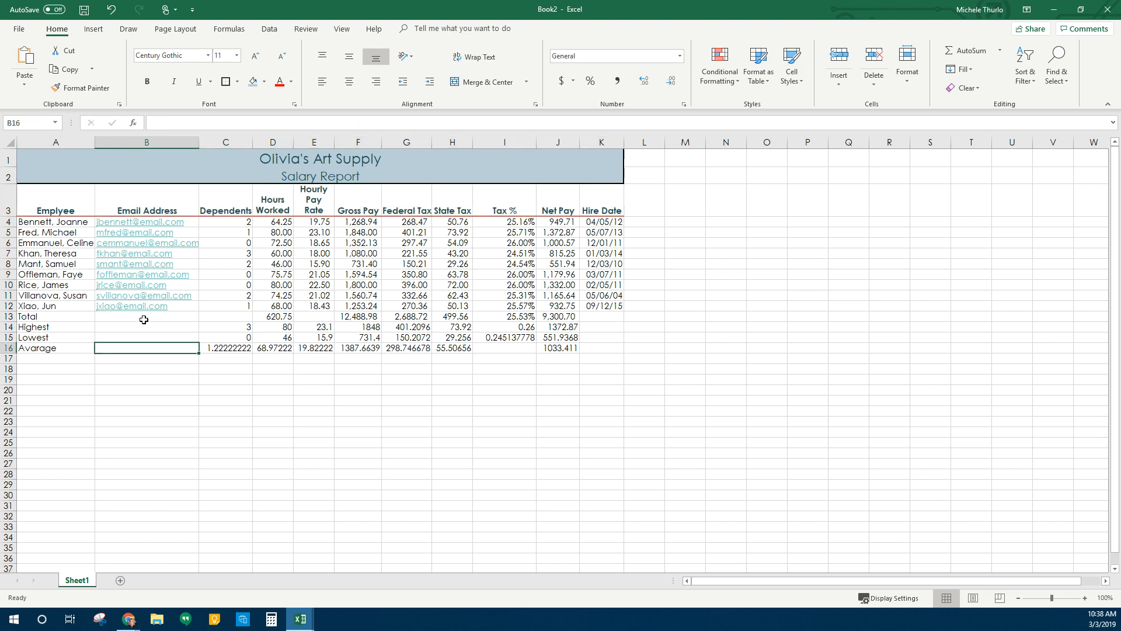
{"action": "left_click_drag", "start_coordinate": [21, 316], "coordinate": [605, 318]}
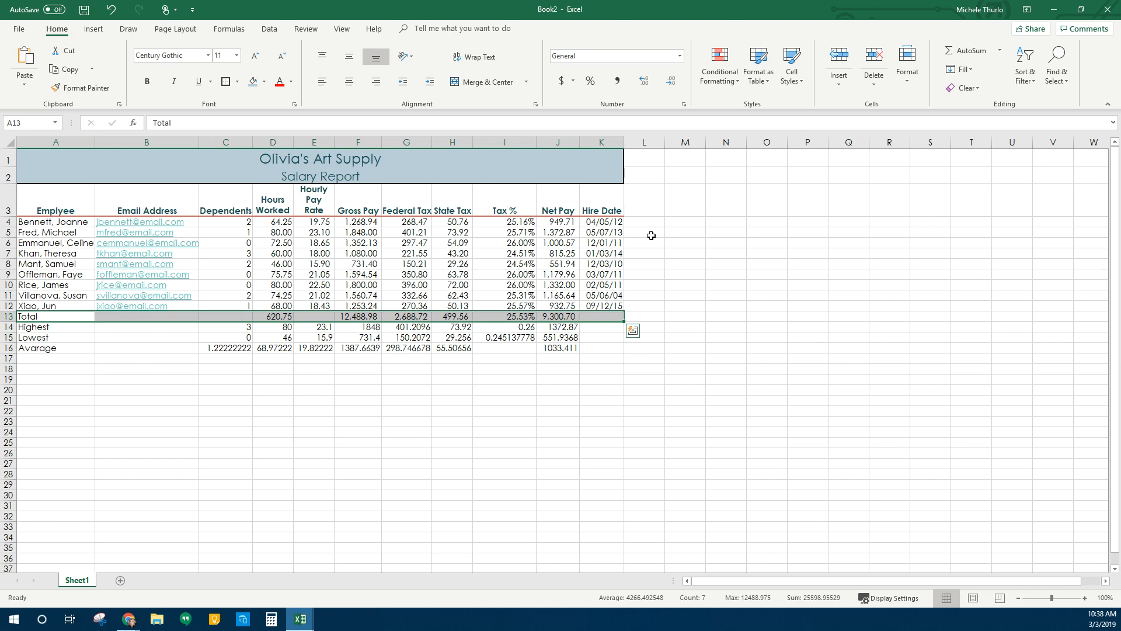
Apply the Total cell style to row 13
{"action": "left_click", "coordinate": [799, 85]}
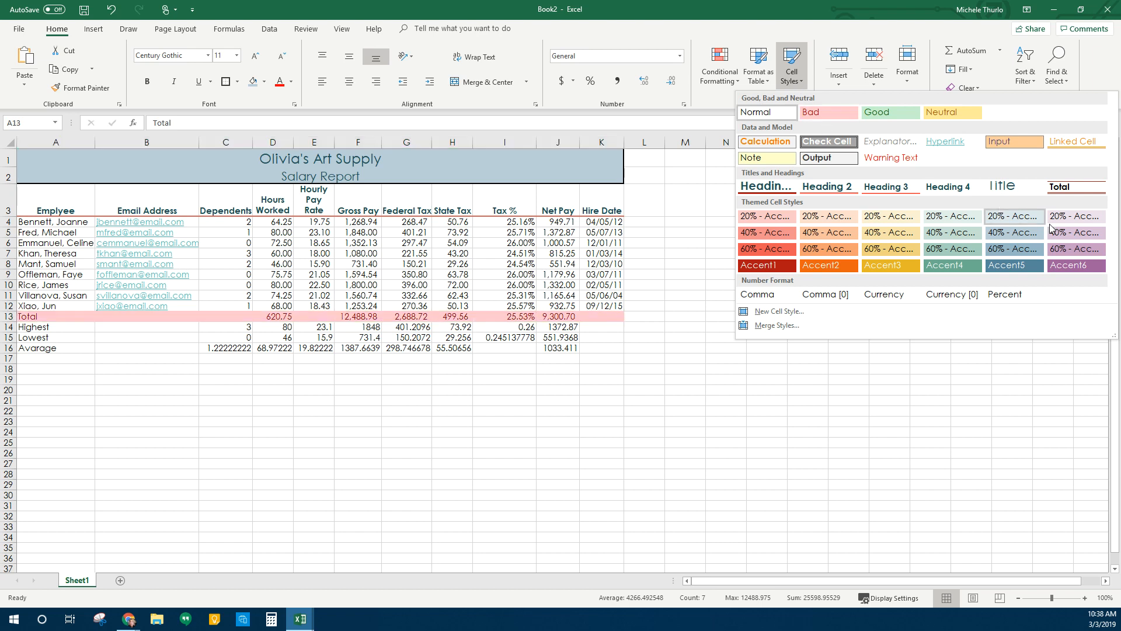
{"action": "left_click", "coordinate": [1077, 186]}
{"action": "left_click", "coordinate": [257, 496]}
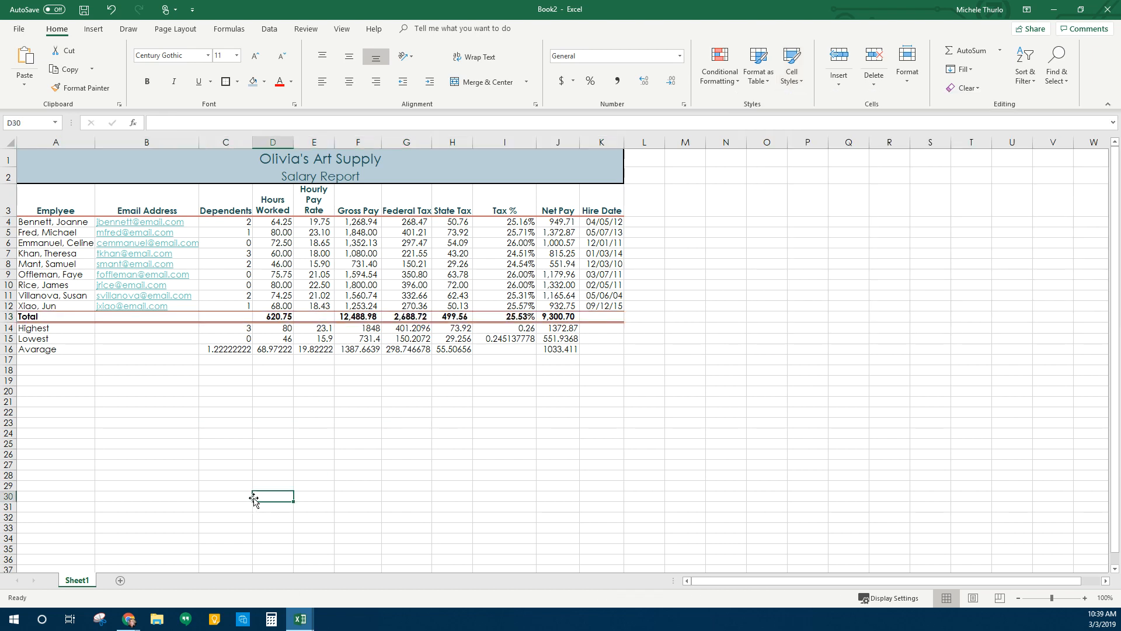
Make the Highest, Lowest and average labels in A14:A16 bold
{"action": "left_click_drag", "start_coordinate": [45, 331], "coordinate": [41, 352]}
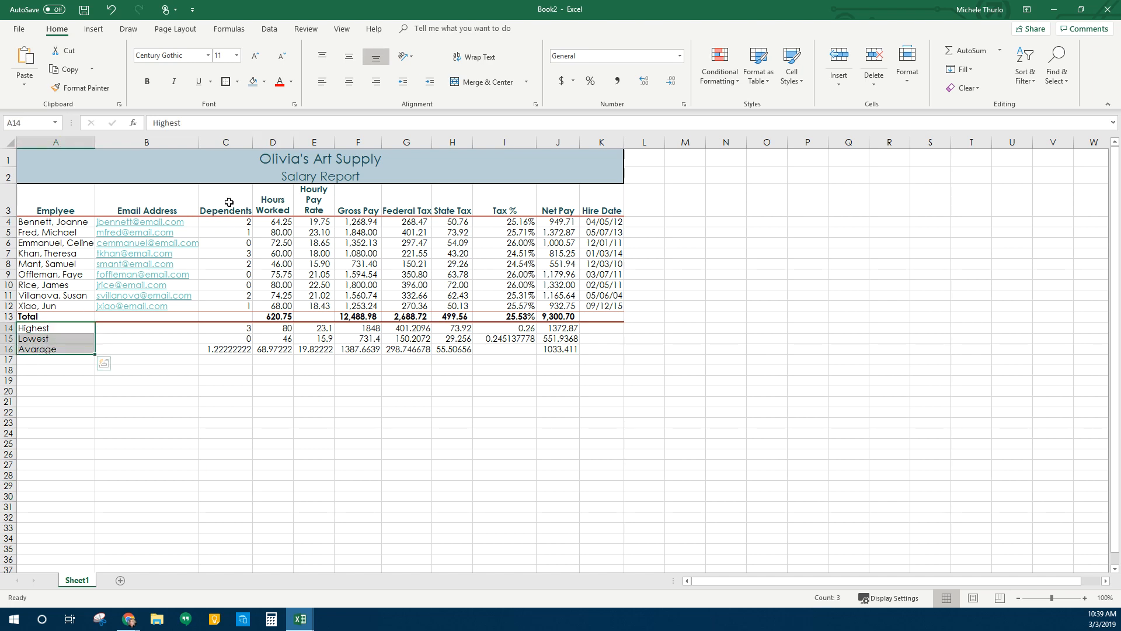
{"action": "left_click", "coordinate": [147, 81]}
{"action": "left_click", "coordinate": [284, 469]}
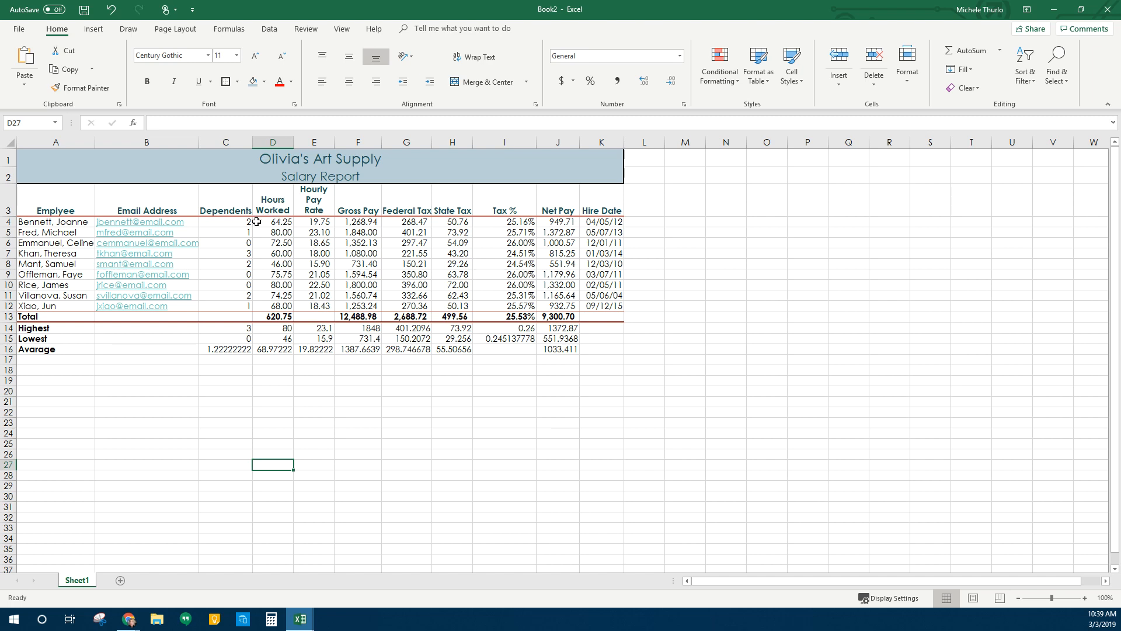
Center the Dependents values in C4:C12 for all nine employees
{"action": "left_click_drag", "start_coordinate": [229, 222], "coordinate": [240, 305]}
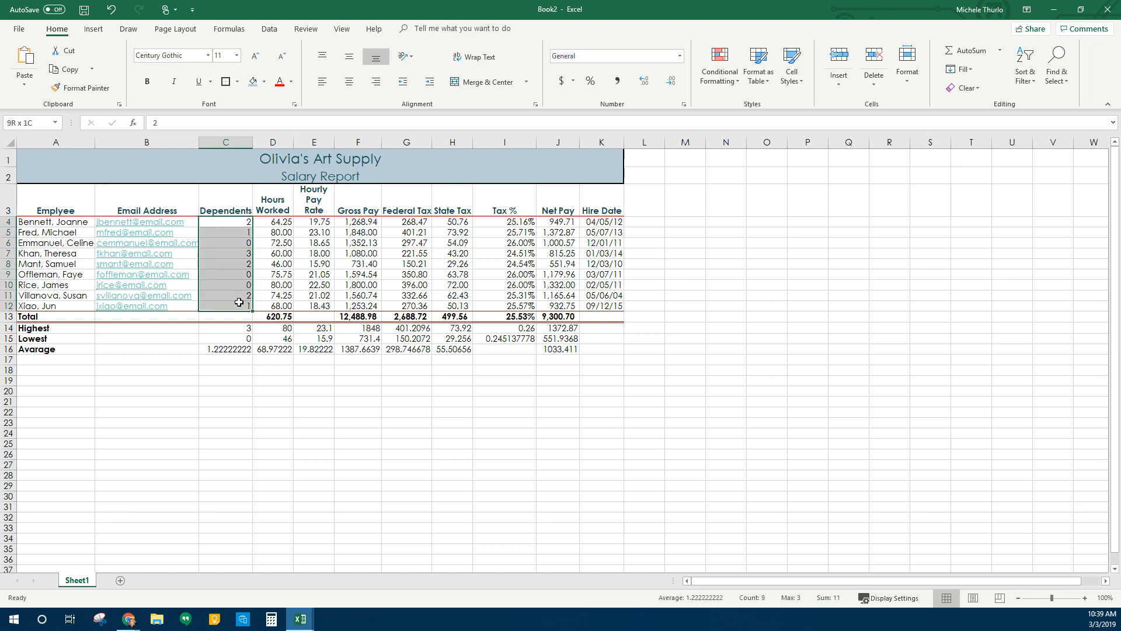
{"action": "left_click", "coordinate": [349, 81]}
{"action": "left_click", "coordinate": [296, 243]}
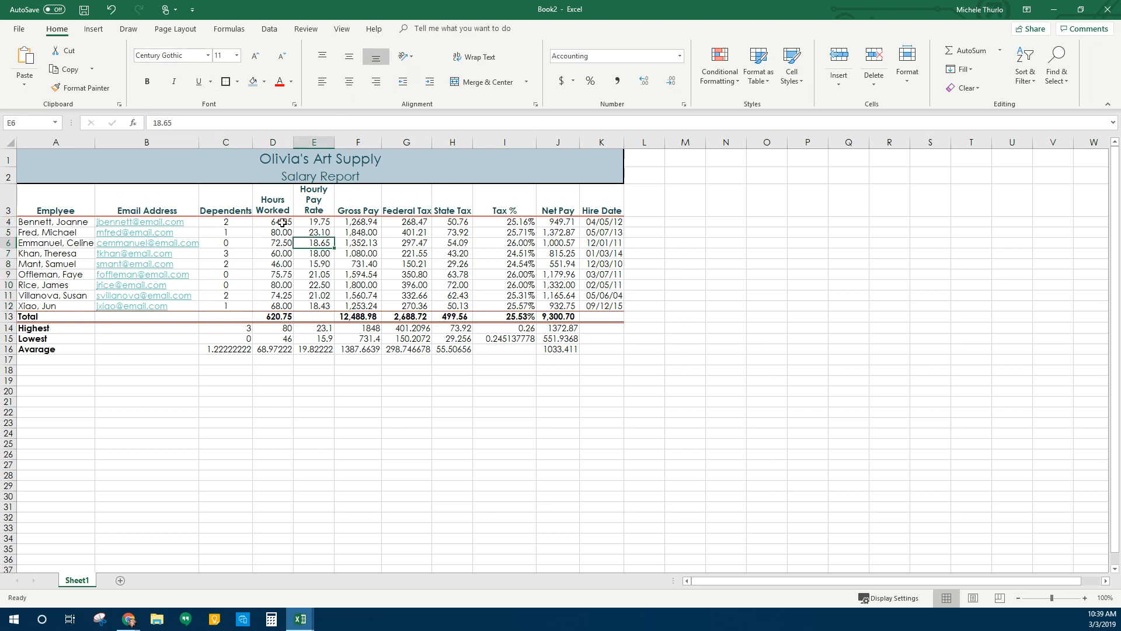
{"action": "left_click", "coordinate": [283, 222]}
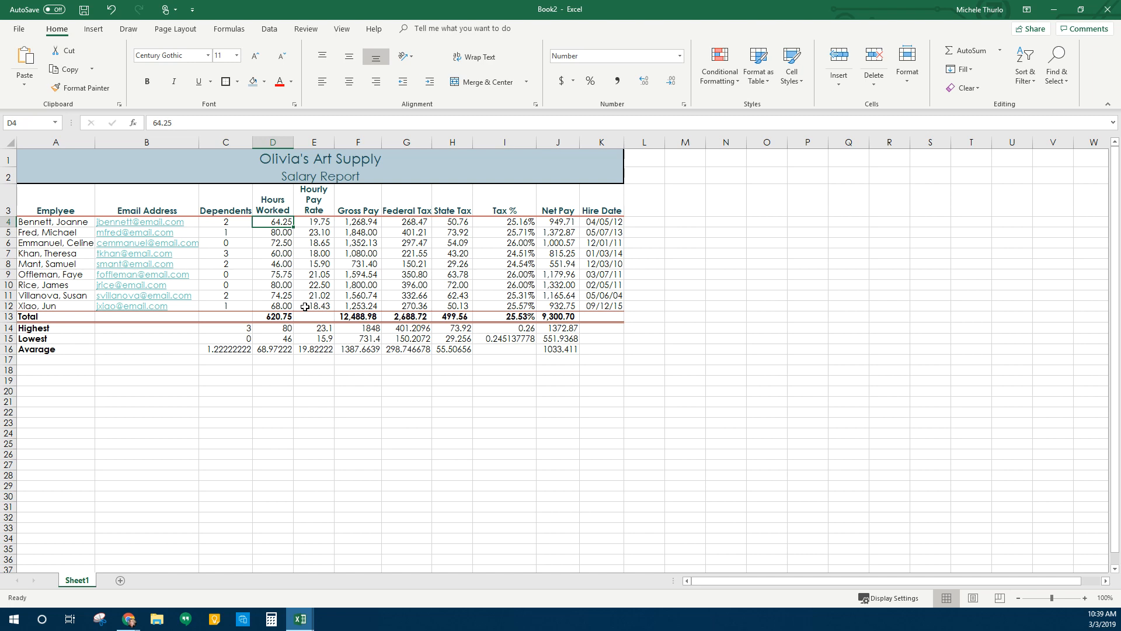
{"action": "left_click", "coordinate": [314, 221]}
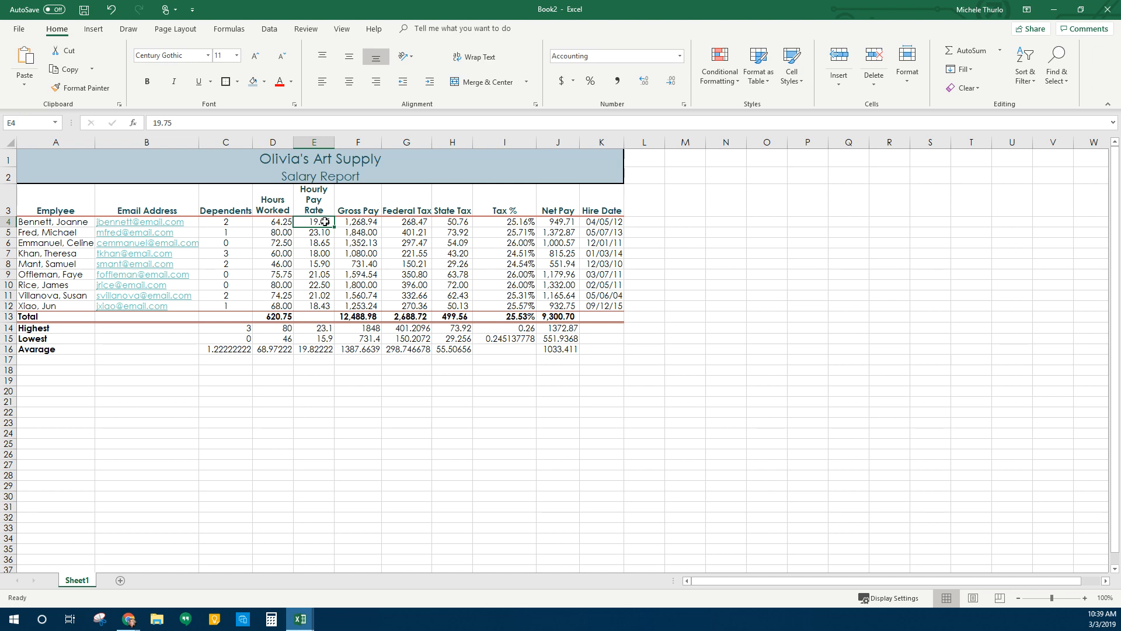
Apply dollar Accounting format to E4:H4, J4, F13:H13 and J13
{"action": "left_click", "coordinate": [363, 224], "text": "ctrl"}
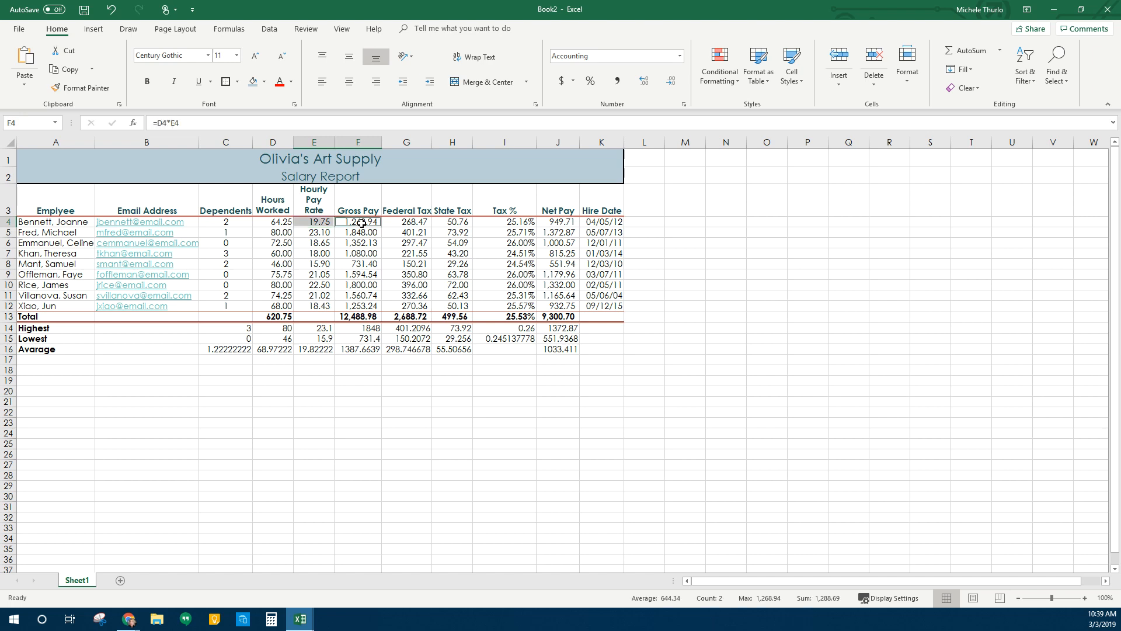
{"action": "left_click", "coordinate": [416, 224], "text": "ctrl"}
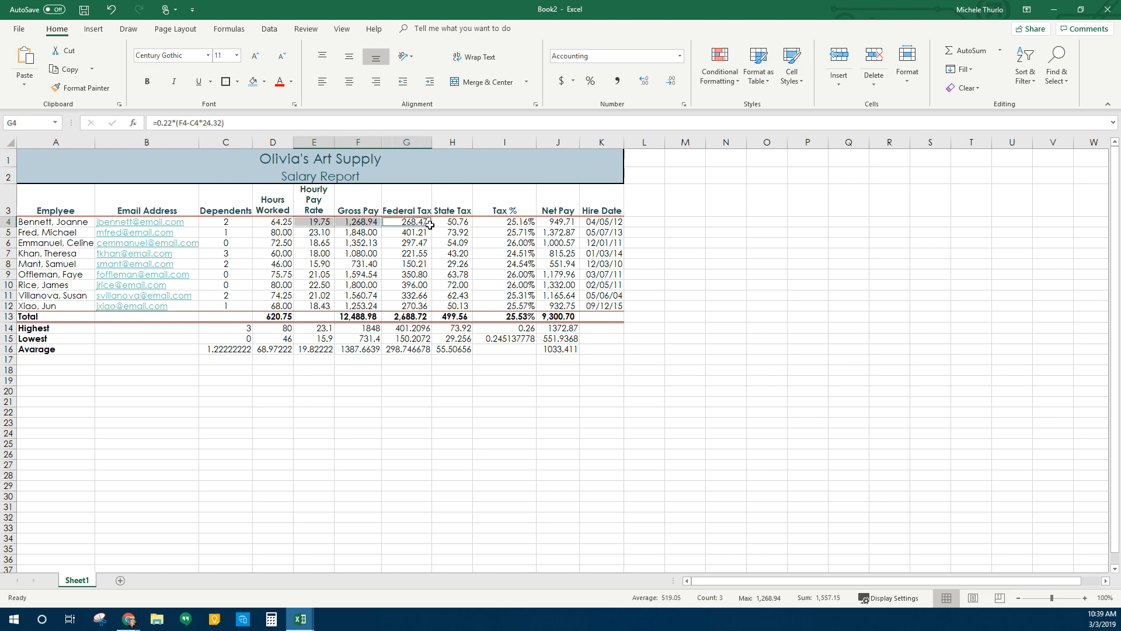
{"action": "left_click", "coordinate": [457, 222], "text": "ctrl"}
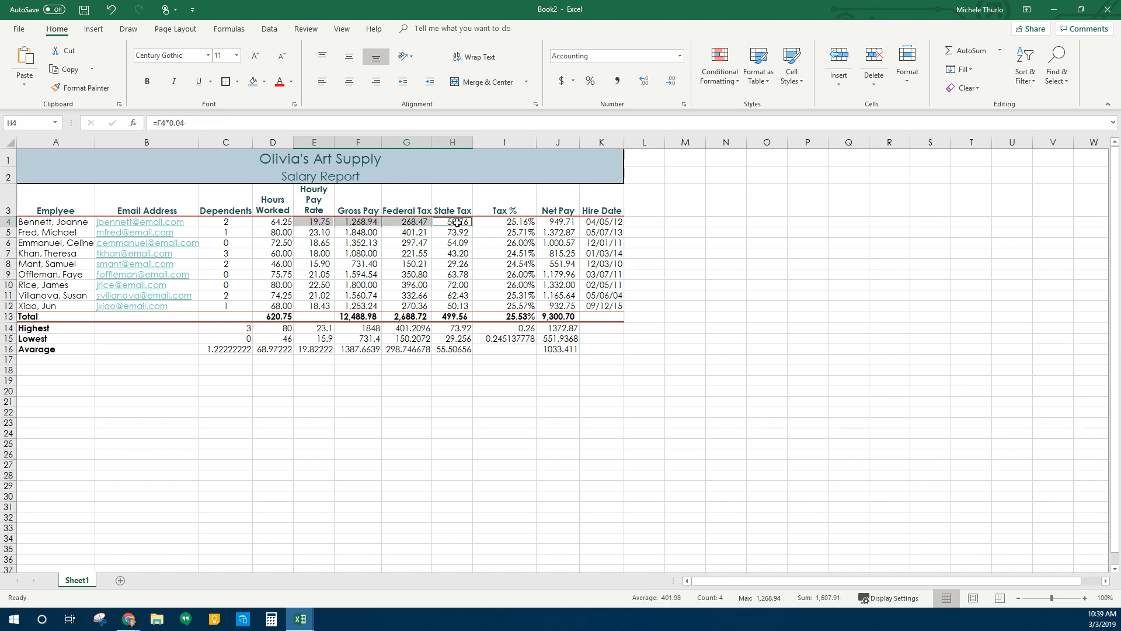
{"action": "left_click", "coordinate": [565, 223], "text": "ctrl"}
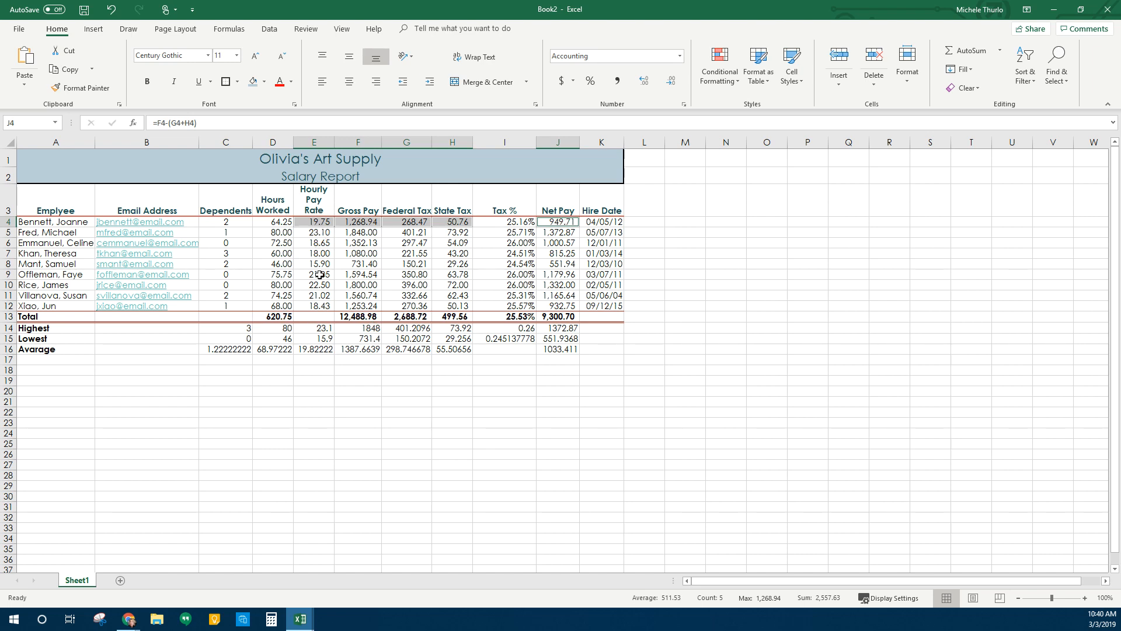
{"action": "left_click", "coordinate": [355, 317], "text": "ctrl"}
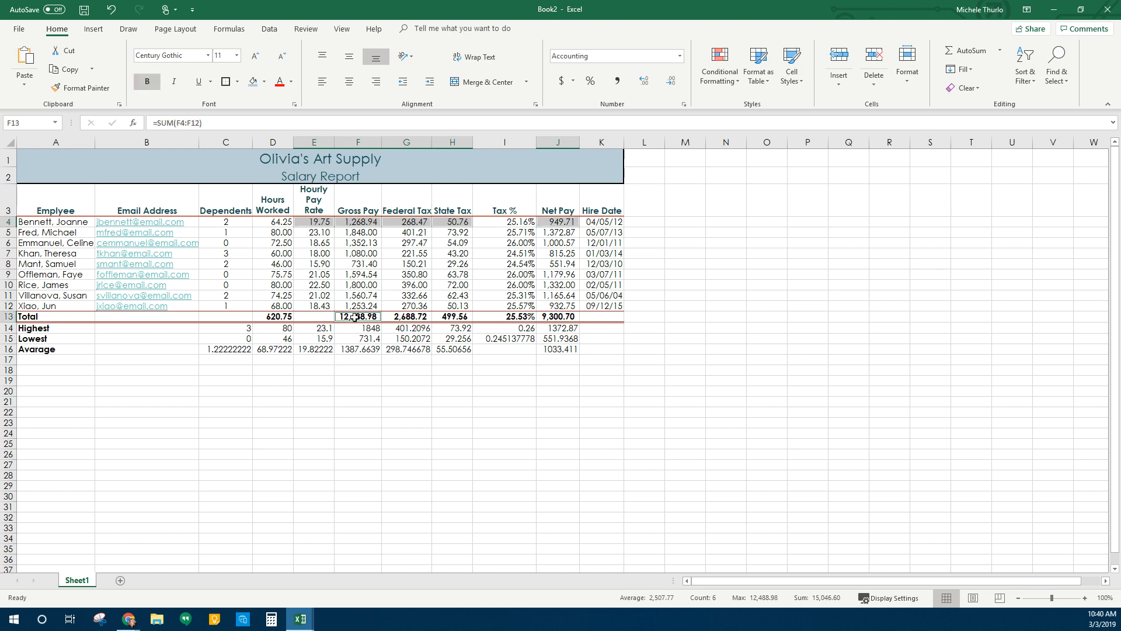
{"action": "left_click", "coordinate": [408, 317], "text": "ctrl"}
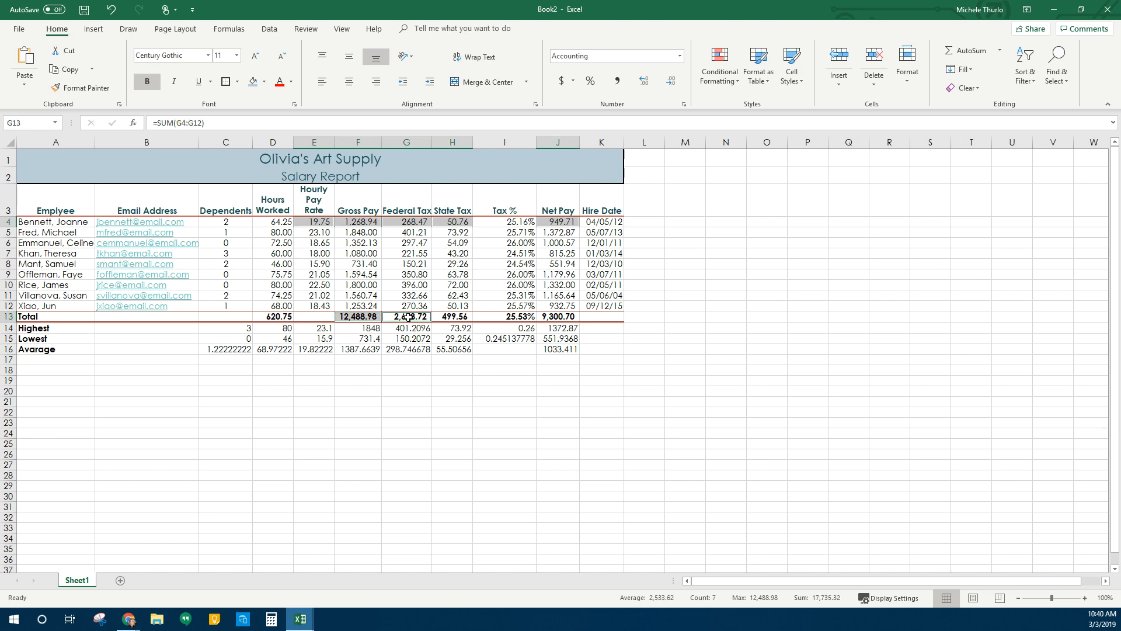
{"action": "left_click", "coordinate": [456, 317], "text": "ctrl"}
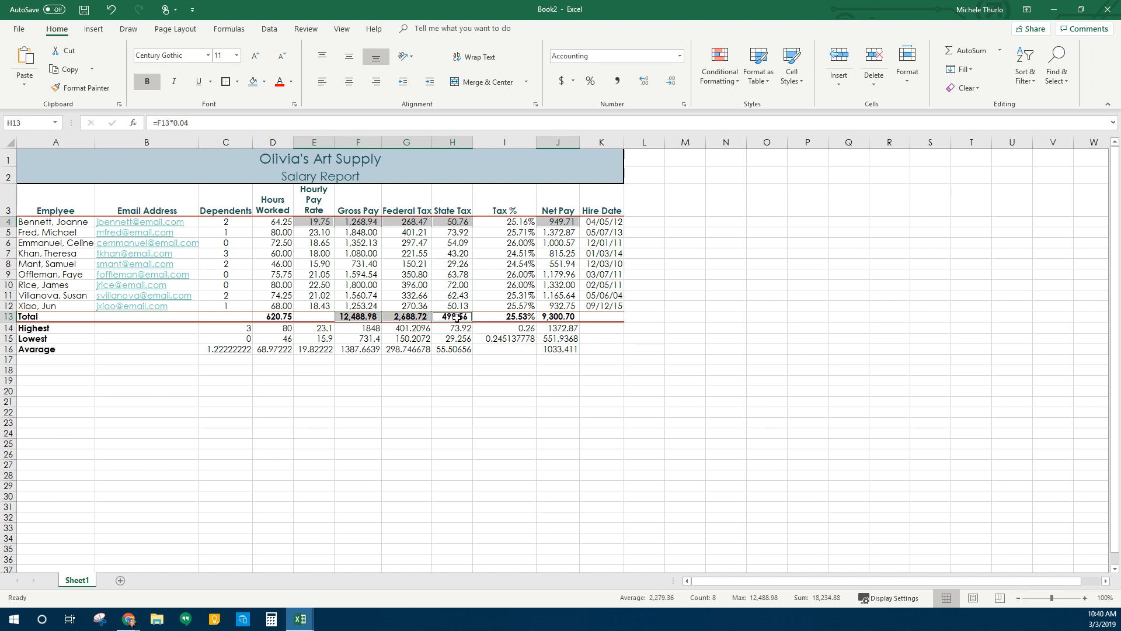
{"action": "left_click", "coordinate": [559, 316], "text": "ctrl"}
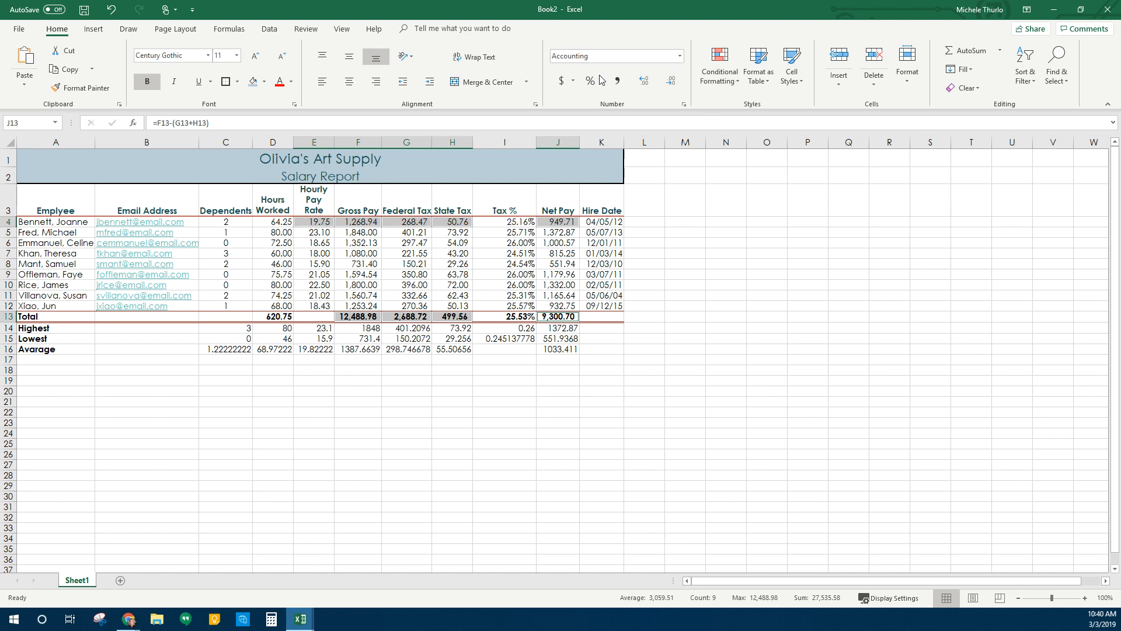
{"action": "left_click", "coordinate": [560, 84]}
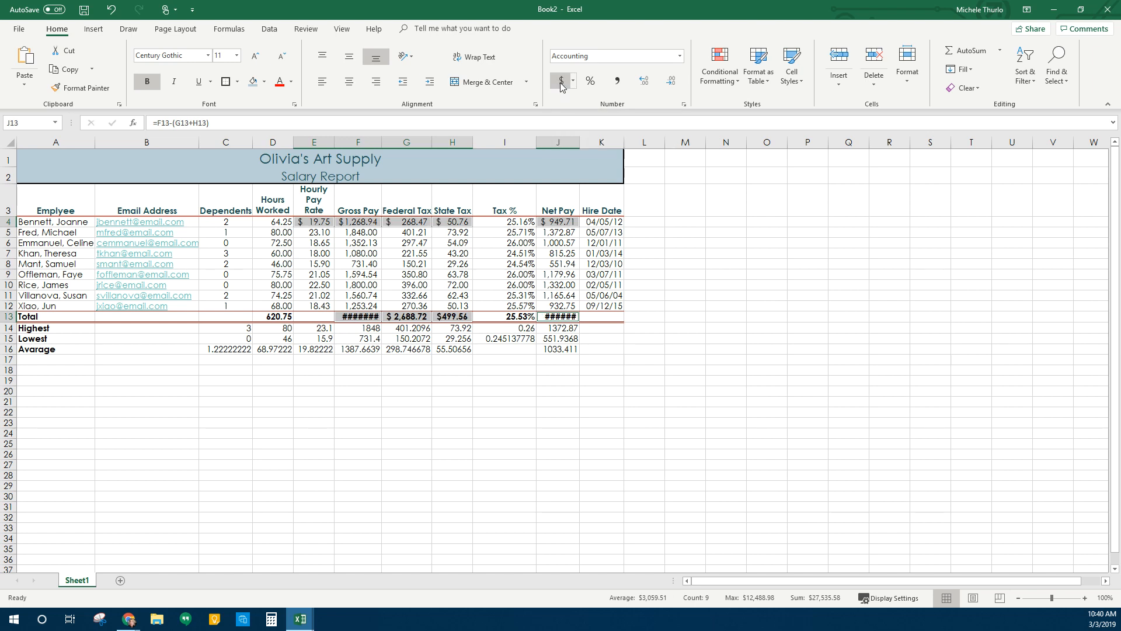
Autofit columns F and J so the Gross Pay and Net Pay totals show
{"action": "double_click", "coordinate": [379, 144]}
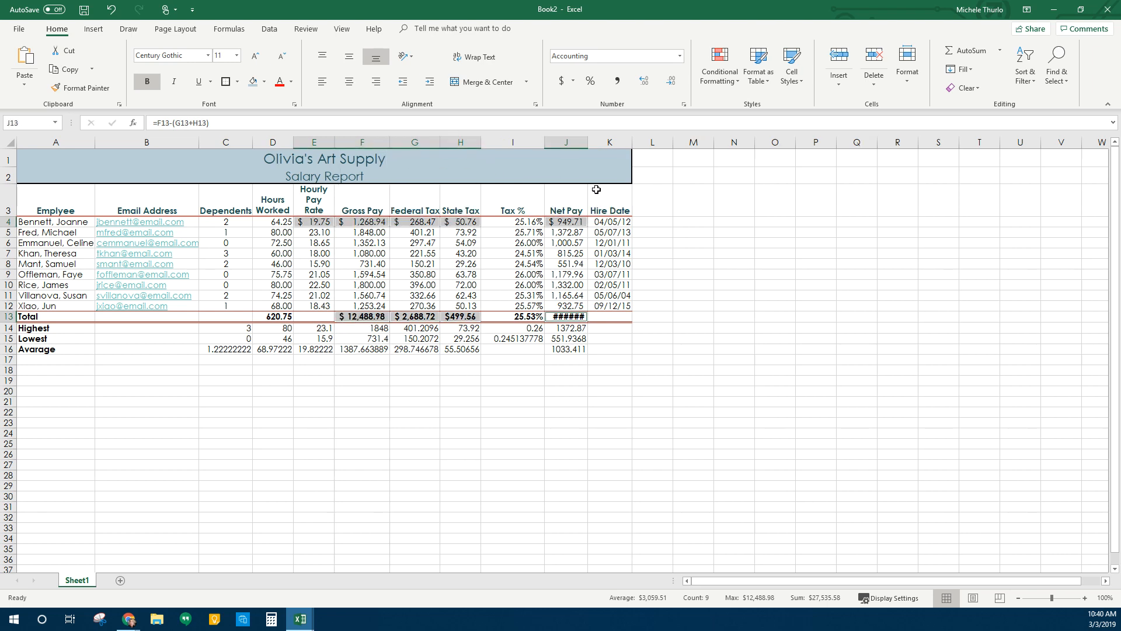
{"action": "double_click", "coordinate": [587, 142]}
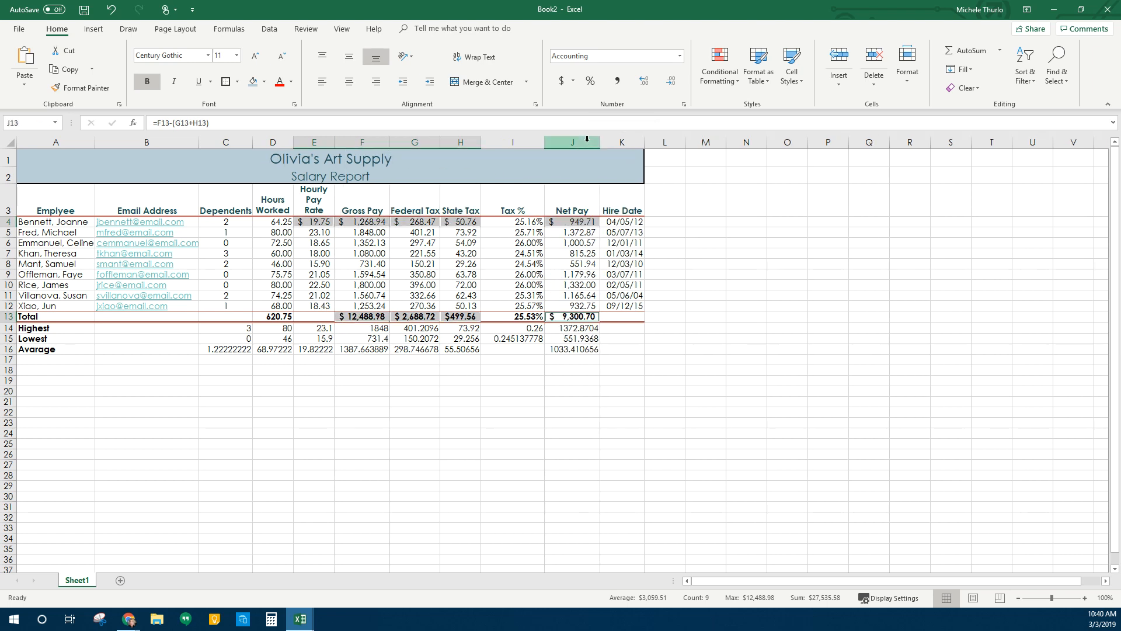
{"action": "left_click", "coordinate": [598, 411]}
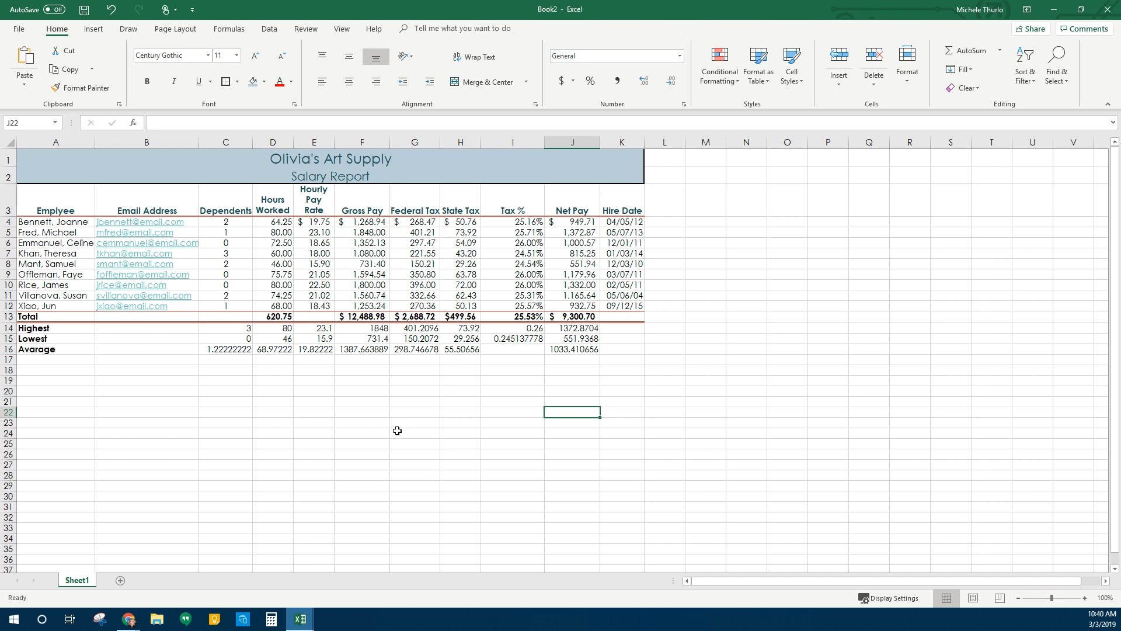
Center the Dependents Highest, Lowest and Average values in C14:C16
{"action": "left_click", "coordinate": [397, 432]}
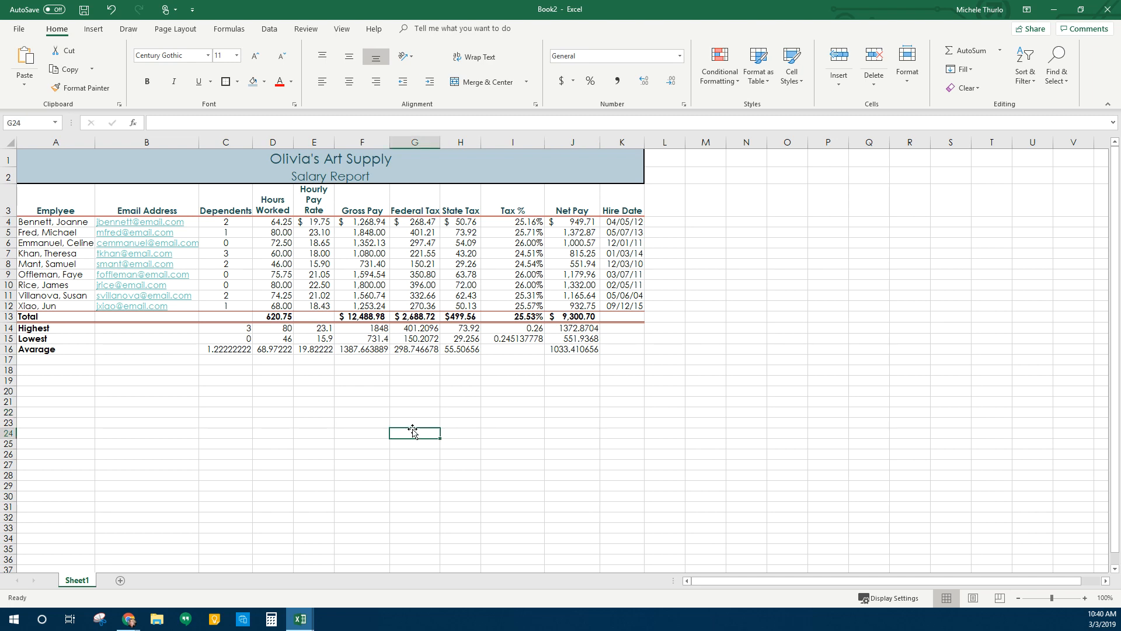
{"action": "left_click", "coordinate": [246, 340]}
{"action": "left_click", "coordinate": [397, 349]}
{"action": "left_click", "coordinate": [328, 368]}
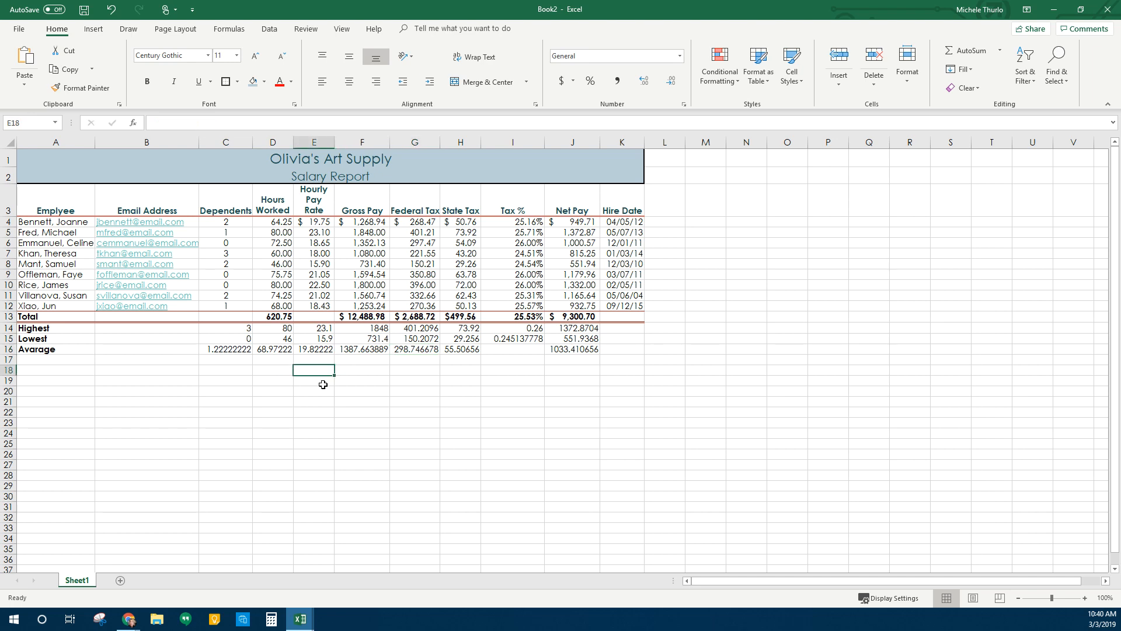
{"action": "left_click", "coordinate": [303, 432]}
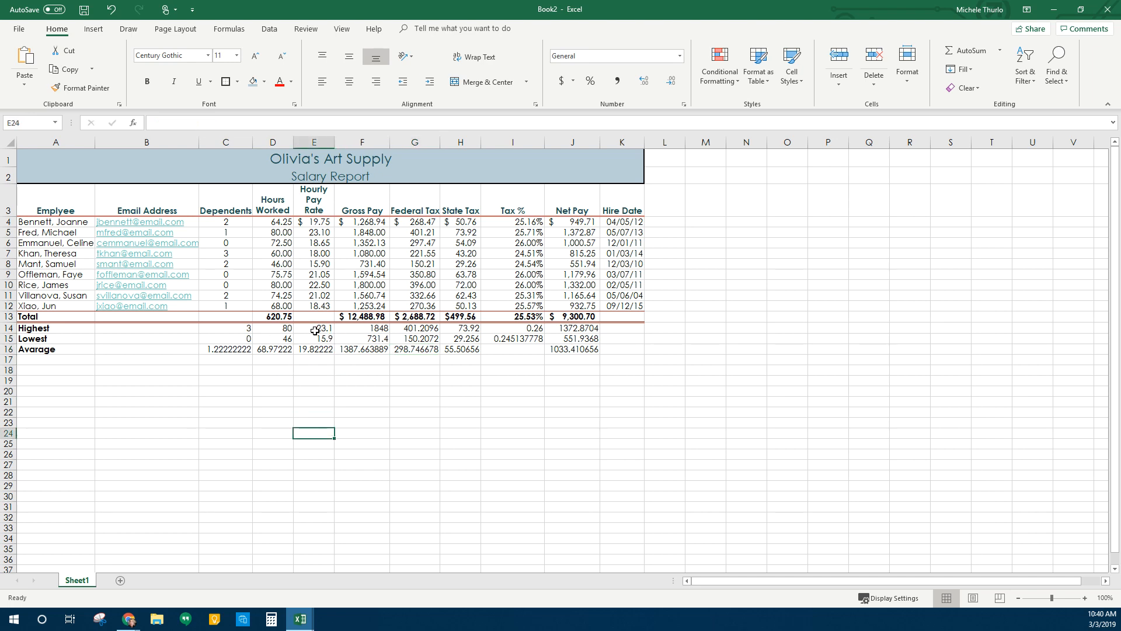
{"action": "left_click_drag", "start_coordinate": [242, 331], "coordinate": [239, 350]}
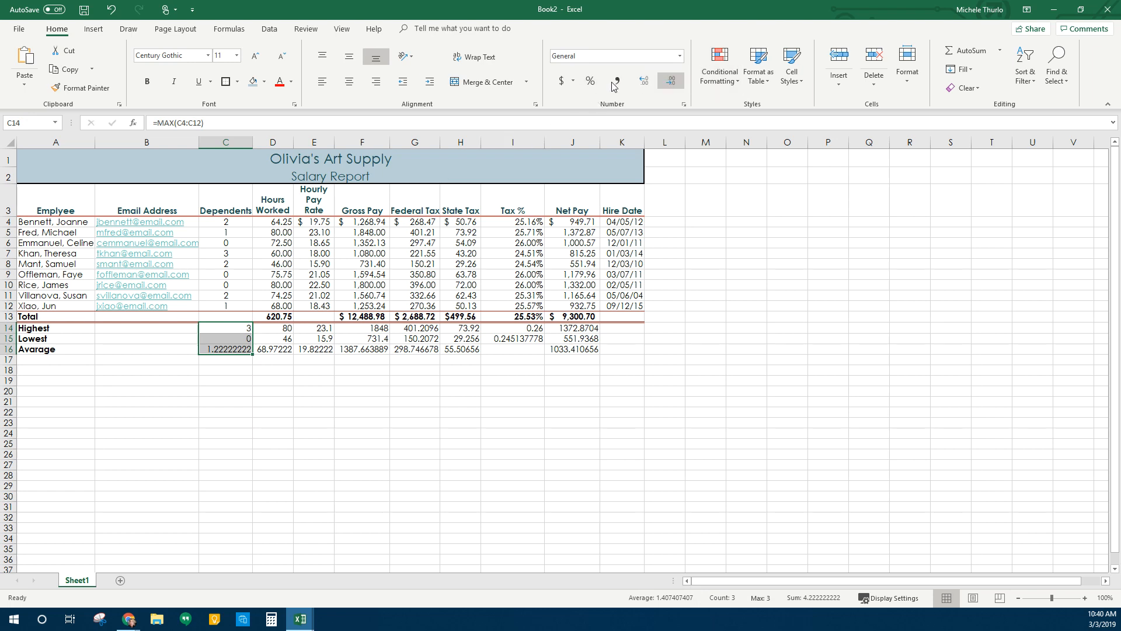
{"action": "left_click", "coordinate": [350, 82]}
Apply Comma Style to the summary figures in D14:H16 and J14:J16
{"action": "left_click", "coordinate": [285, 360]}
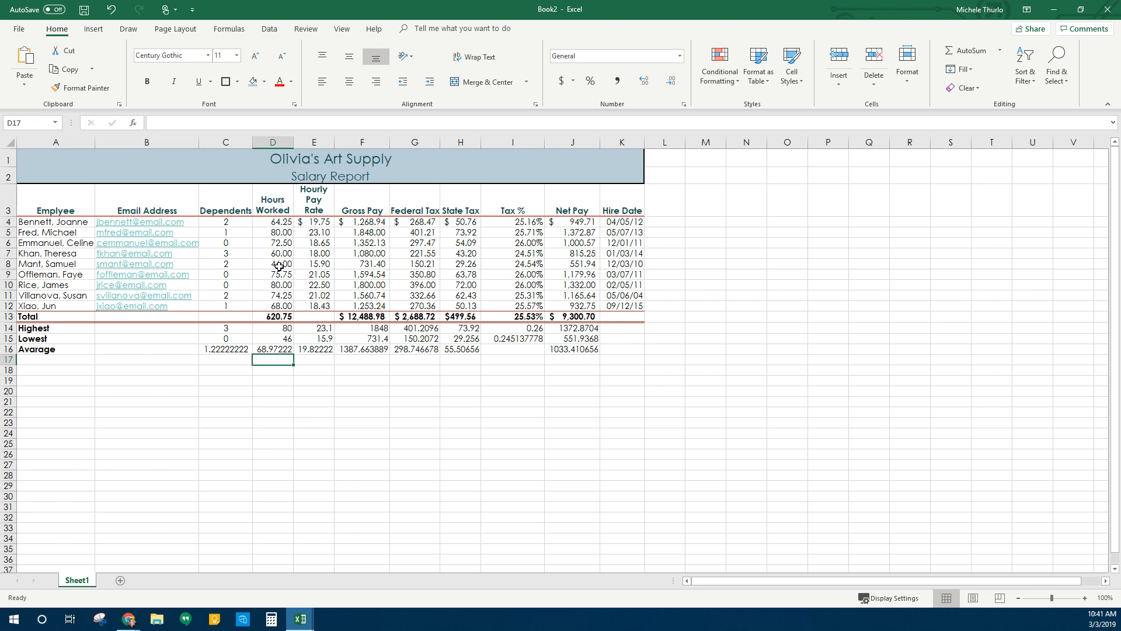
{"action": "left_click_drag", "start_coordinate": [280, 329], "coordinate": [462, 350]}
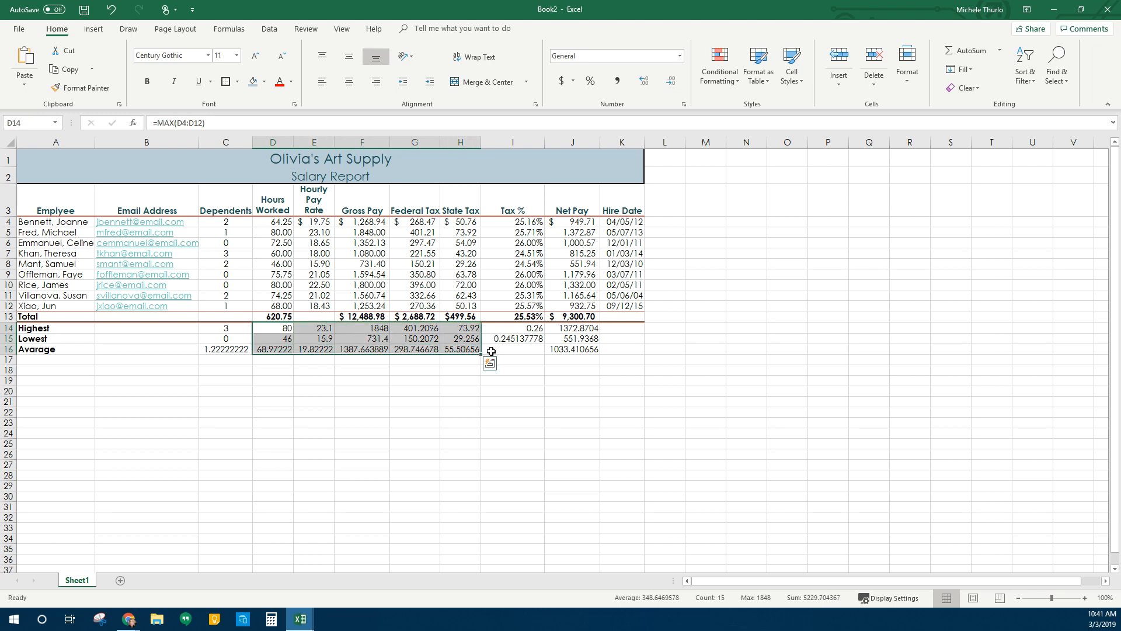
{"action": "left_click", "coordinate": [582, 330], "text": "ctrl"}
{"action": "mouse_move", "coordinate": [582, 333]}
{"action": "left_mouse_down"}
{"action": "mouse_move", "coordinate": [583, 359]}
{"action": "mouse_move", "coordinate": [583, 350]}
{"action": "left_mouse_up"}
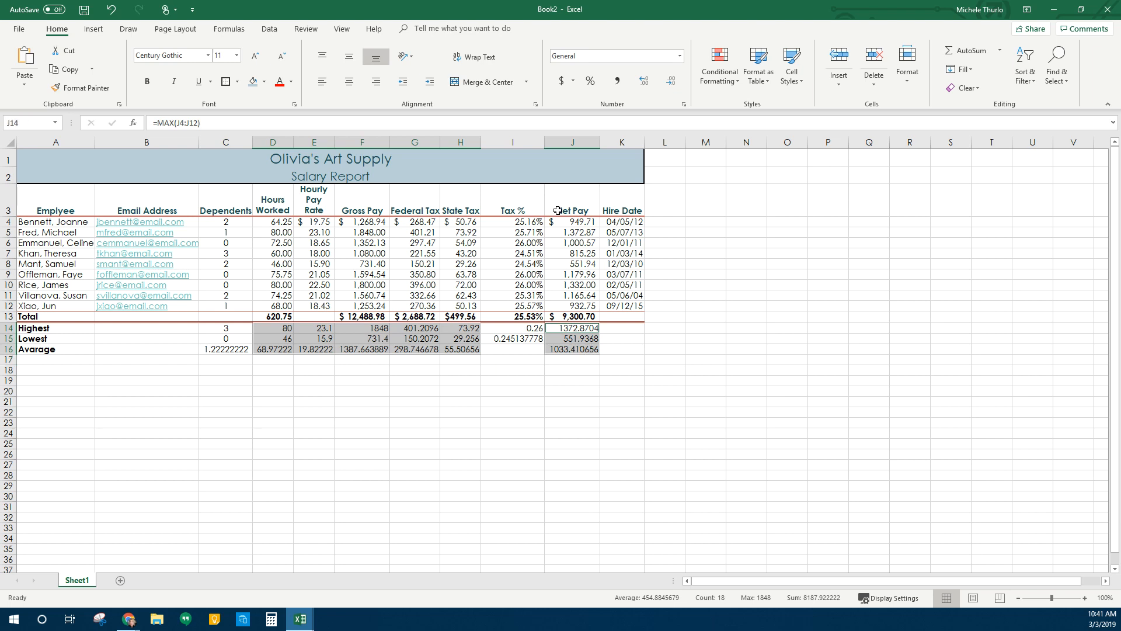
{"action": "left_click", "coordinate": [618, 82]}
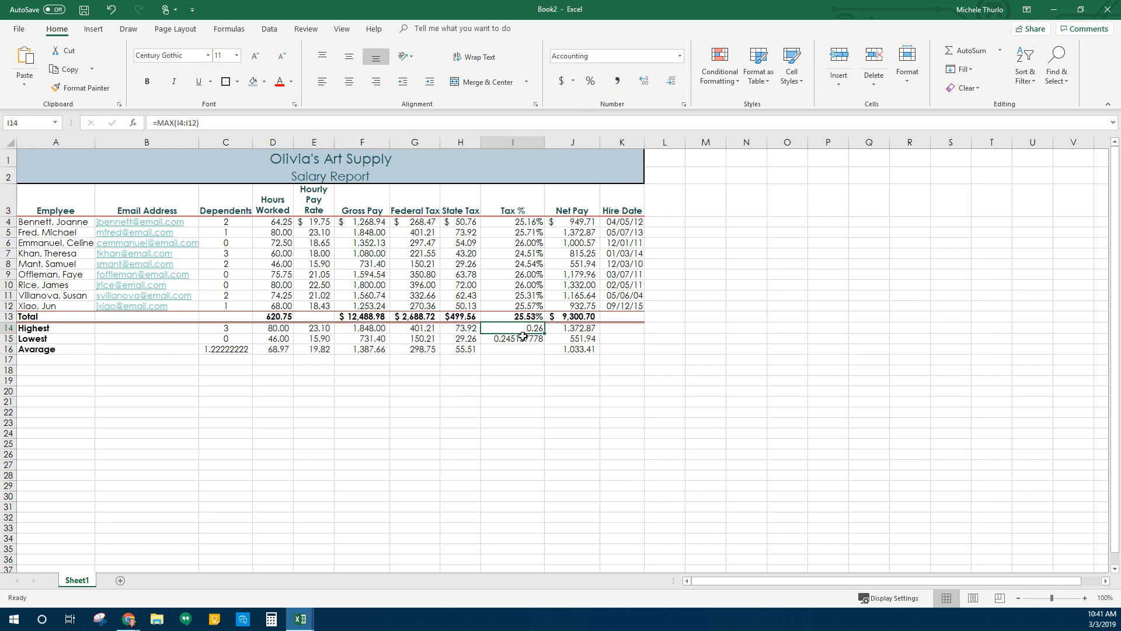
Format Tax % summary cells I14:I16 as two-decimal percentages (26.00%, 24.51%)
{"action": "left_click_drag", "start_coordinate": [519, 328], "coordinate": [521, 350]}
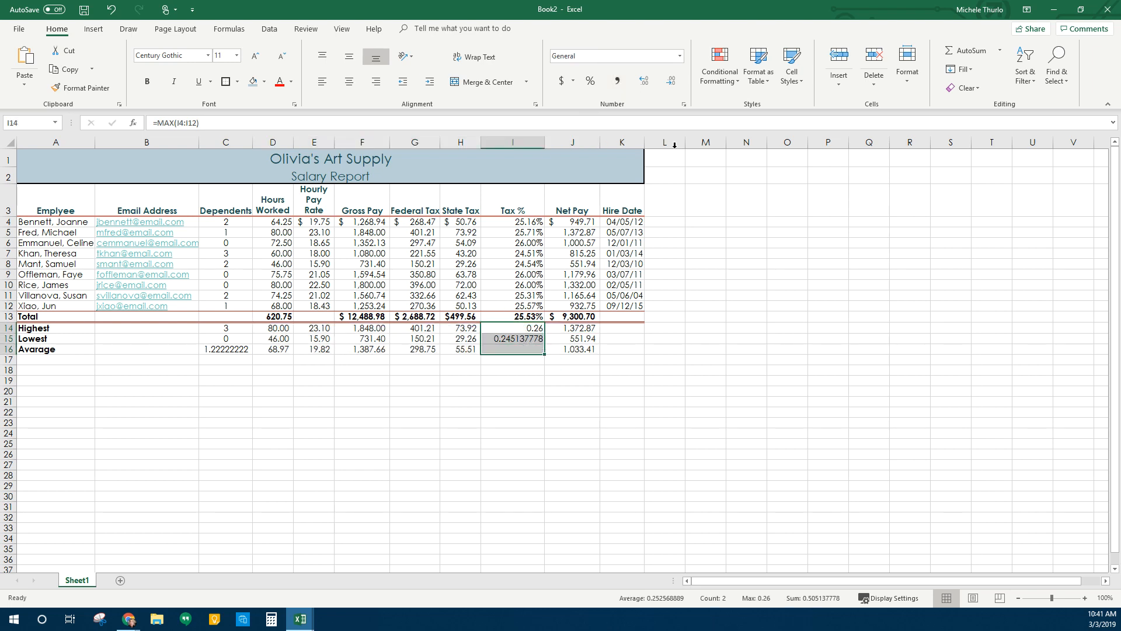
{"action": "left_click", "coordinate": [591, 84]}
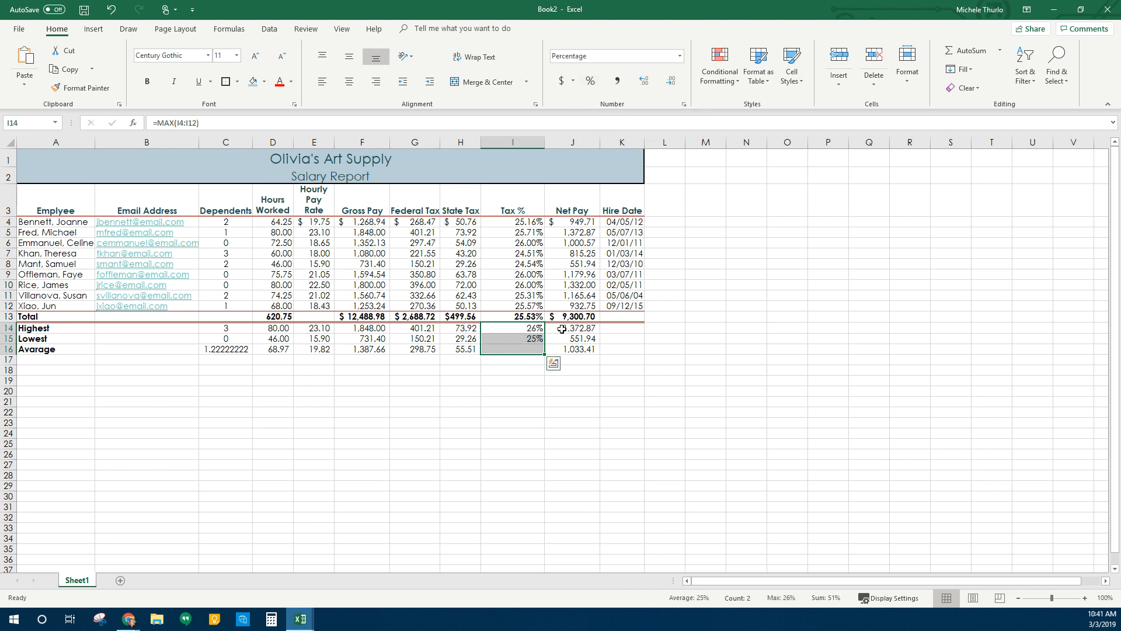
{"action": "left_click", "coordinate": [645, 83]}
{"action": "left_click", "coordinate": [645, 83]}
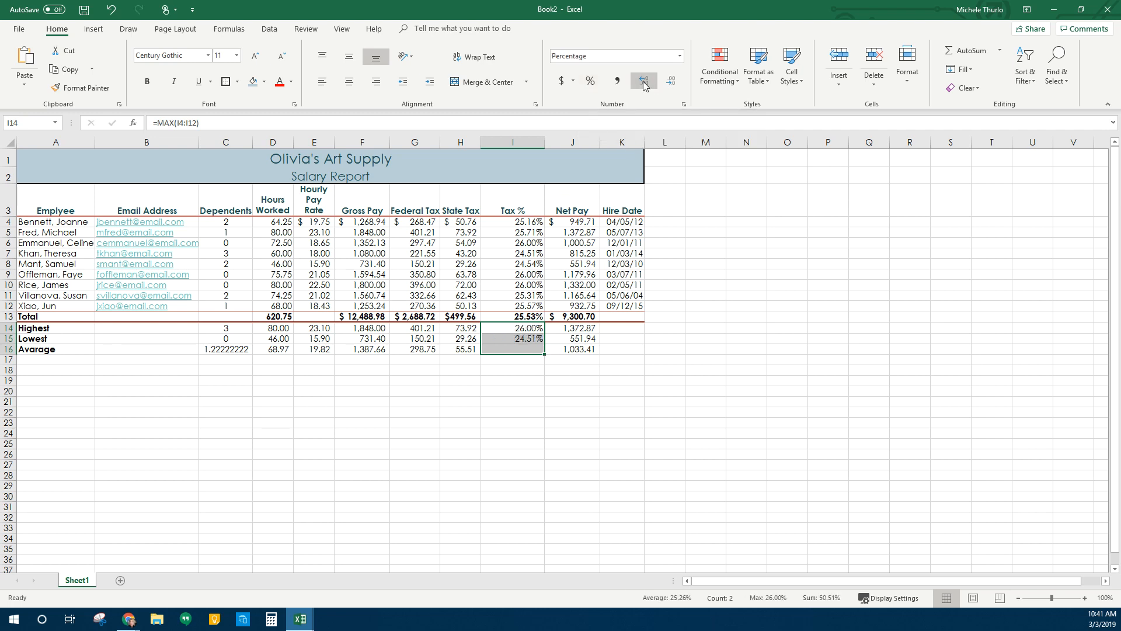
{"action": "left_click", "coordinate": [583, 406]}
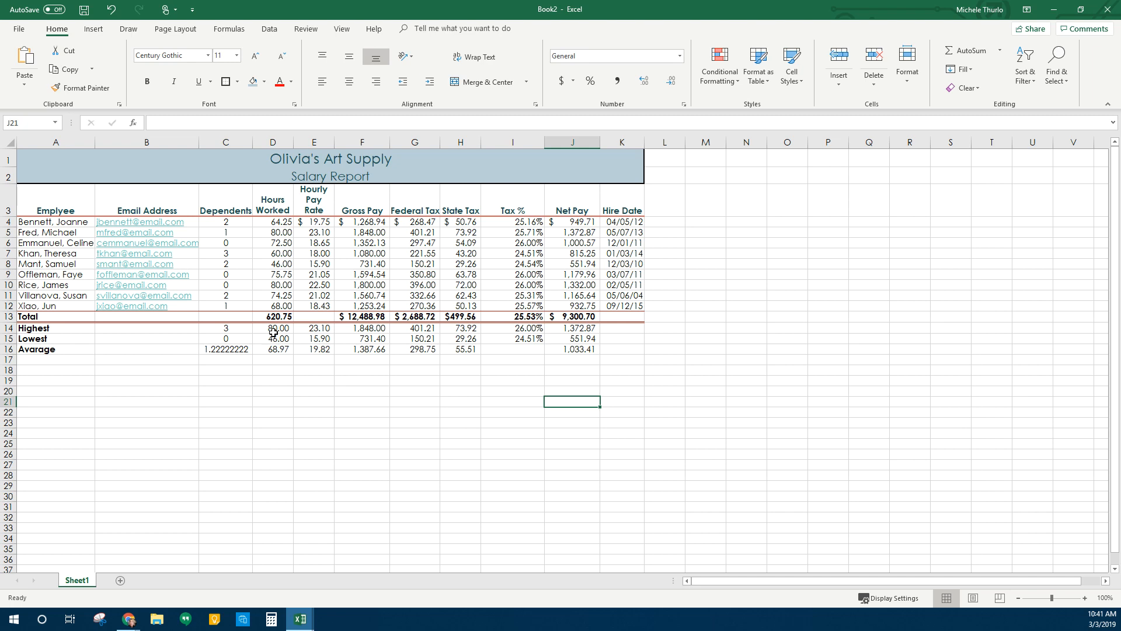
{"action": "left_click_drag", "start_coordinate": [319, 328], "coordinate": [461, 349]}
{"action": "left_click_drag", "start_coordinate": [574, 328], "coordinate": [578, 349]}
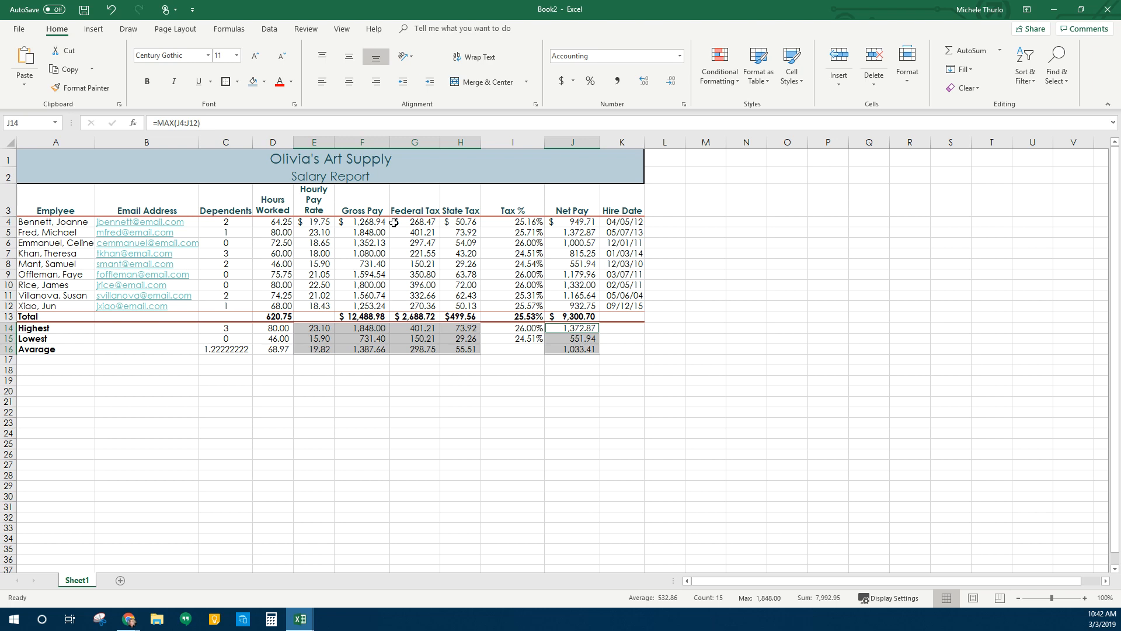
{"action": "left_click", "coordinate": [574, 82]}
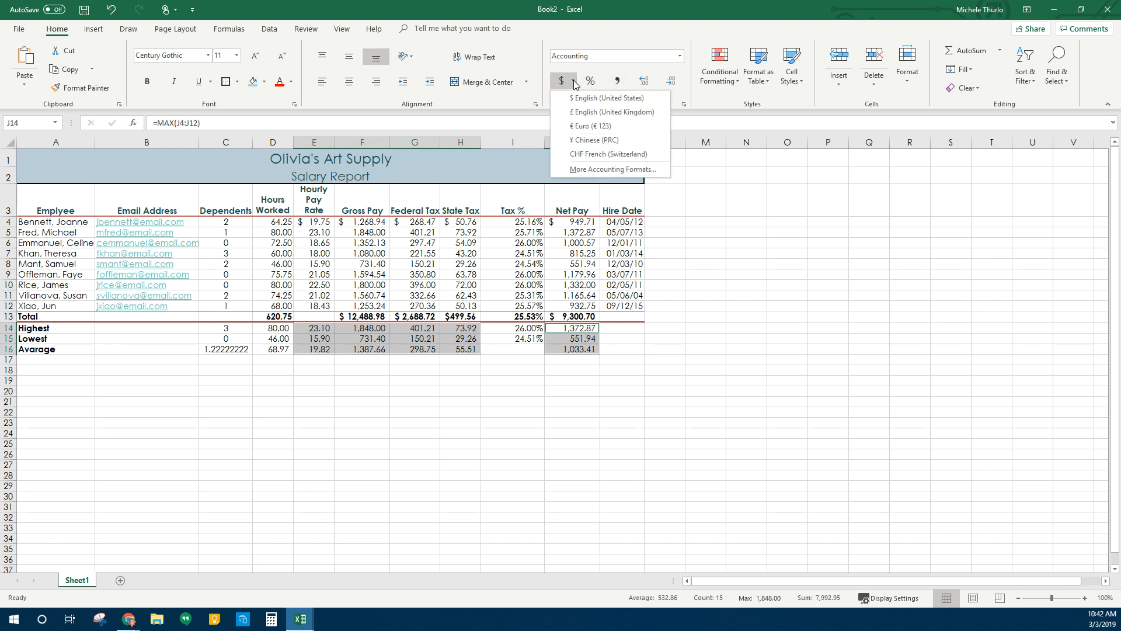
{"action": "left_click", "coordinate": [574, 82]}
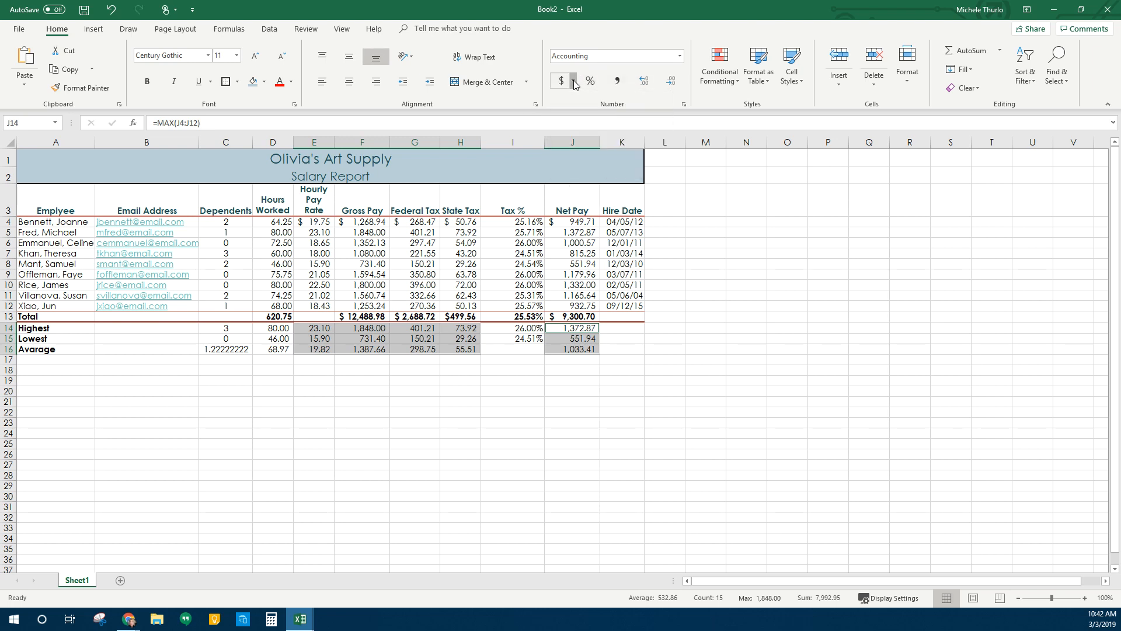
Give the Highest, Lowest and Average pay and tax figures Currency format with the $ symbol
{"action": "left_click", "coordinate": [683, 104]}
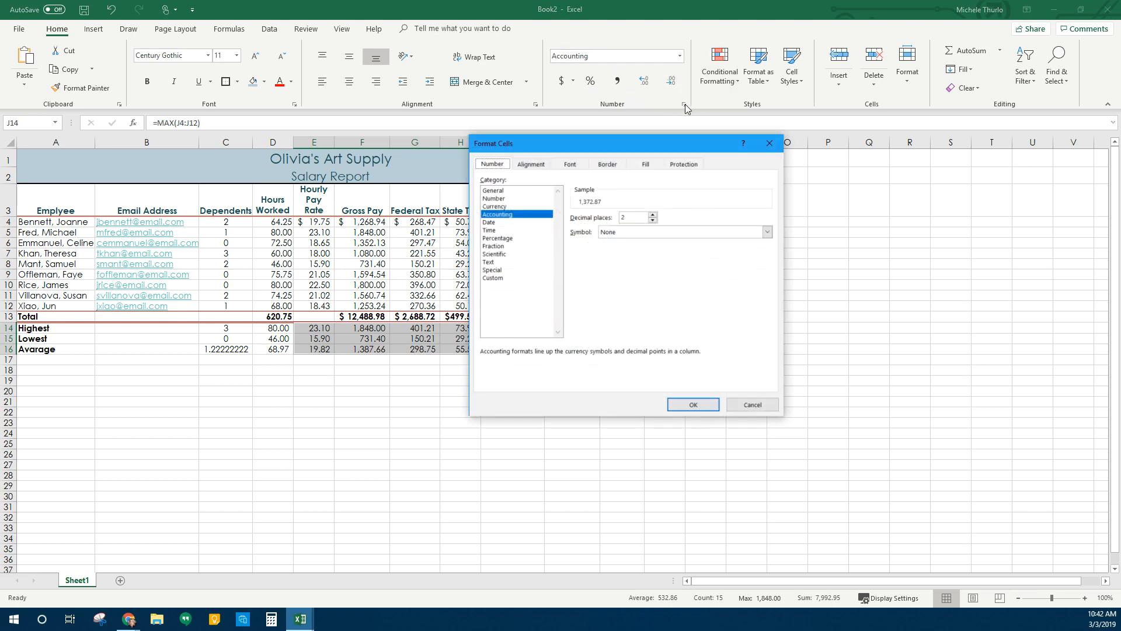
{"action": "left_click", "coordinate": [501, 206]}
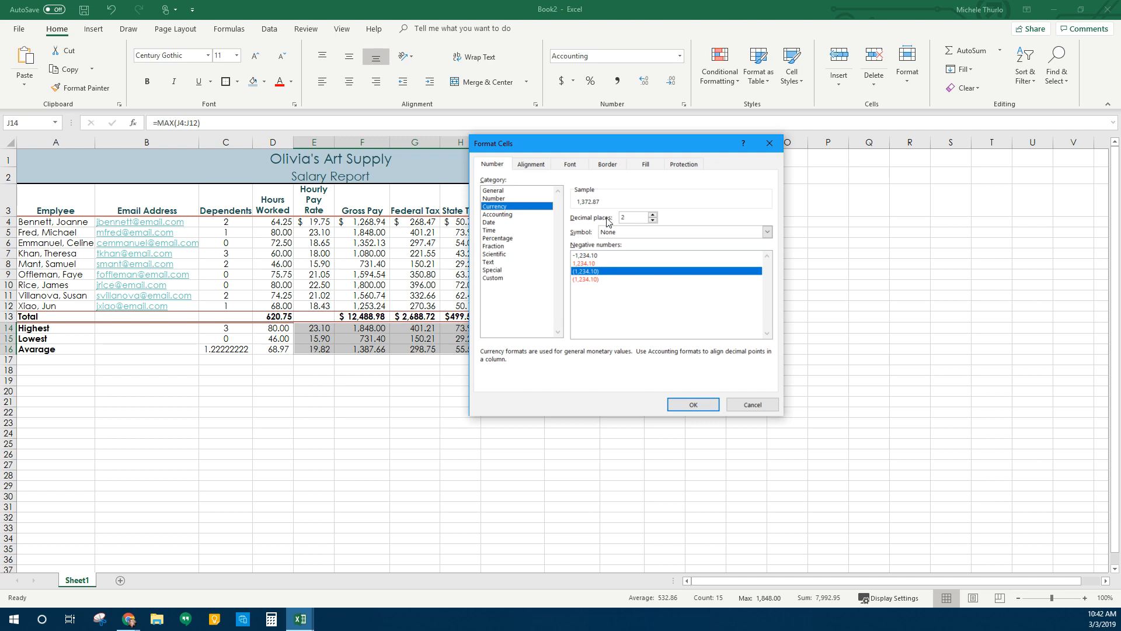
{"action": "left_click", "coordinate": [636, 232]}
{"action": "left_click", "coordinate": [635, 252]}
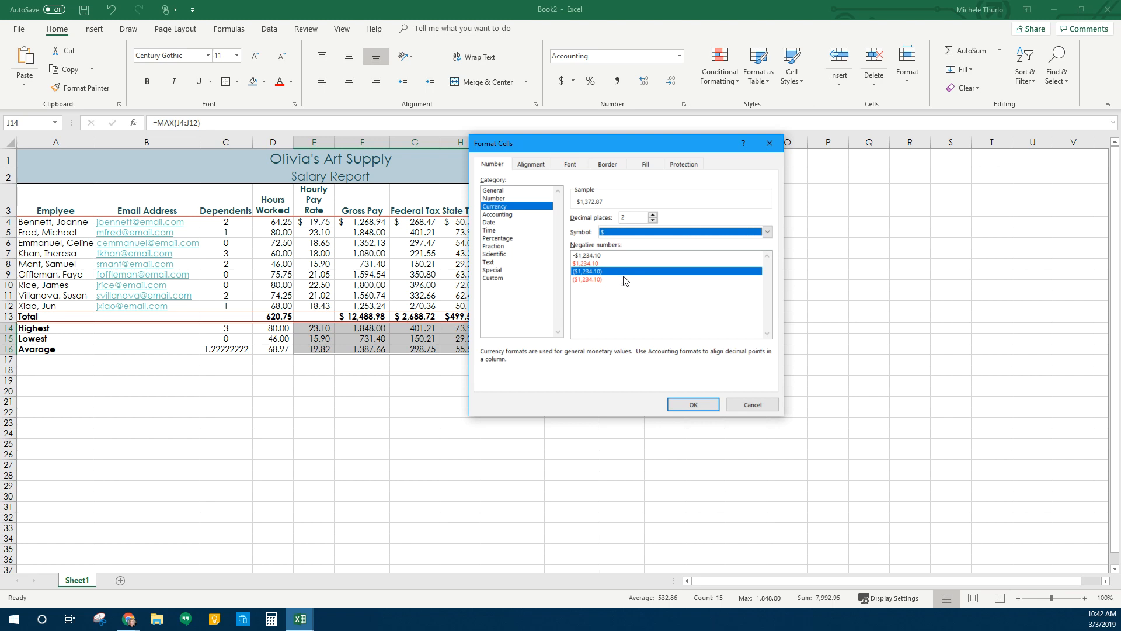
{"action": "left_click", "coordinate": [703, 402]}
{"action": "left_click", "coordinate": [509, 445]}
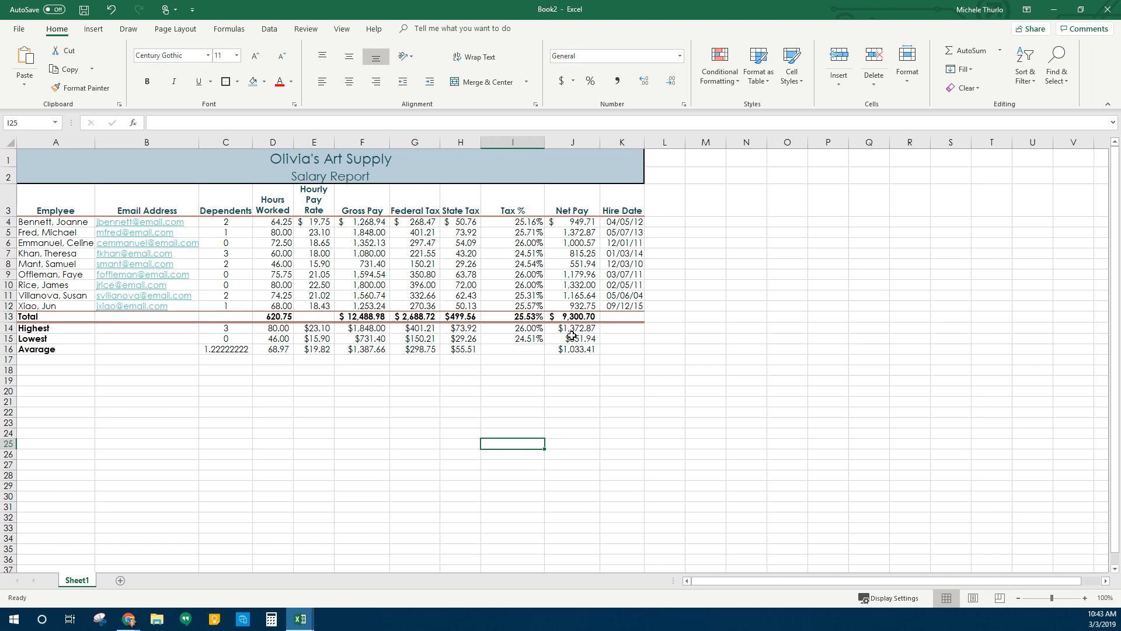
{"action": "left_click", "coordinate": [402, 389]}
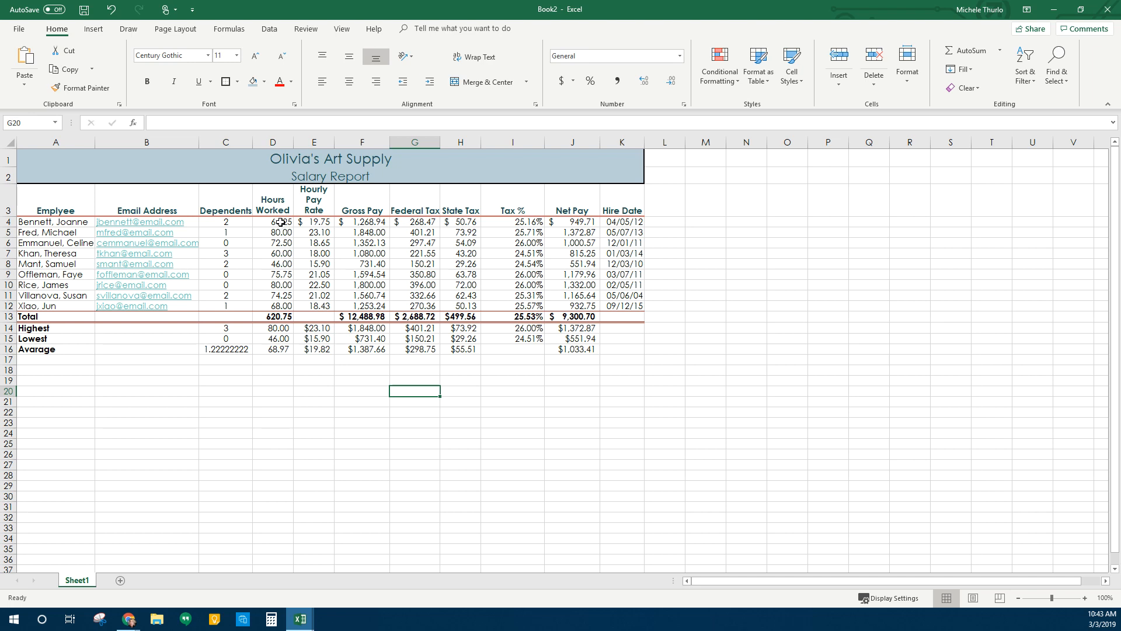
Create a new conditional formatting rule on D4:D12 for cell values greater than 72
{"action": "left_click_drag", "start_coordinate": [278, 222], "coordinate": [277, 303]}
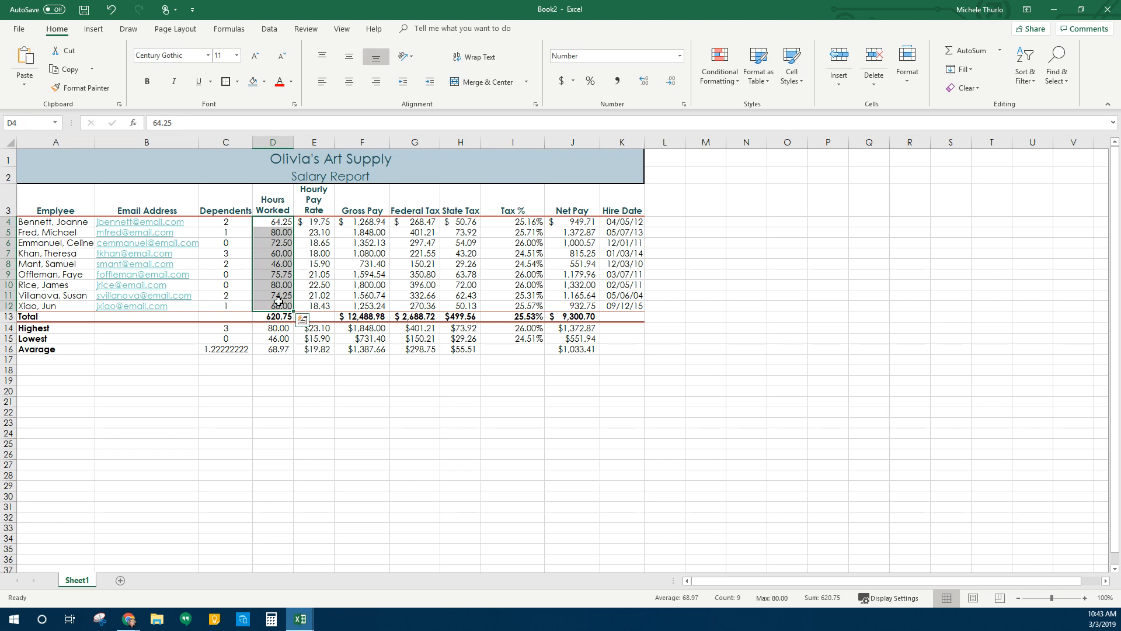
{"action": "left_click", "coordinate": [729, 89]}
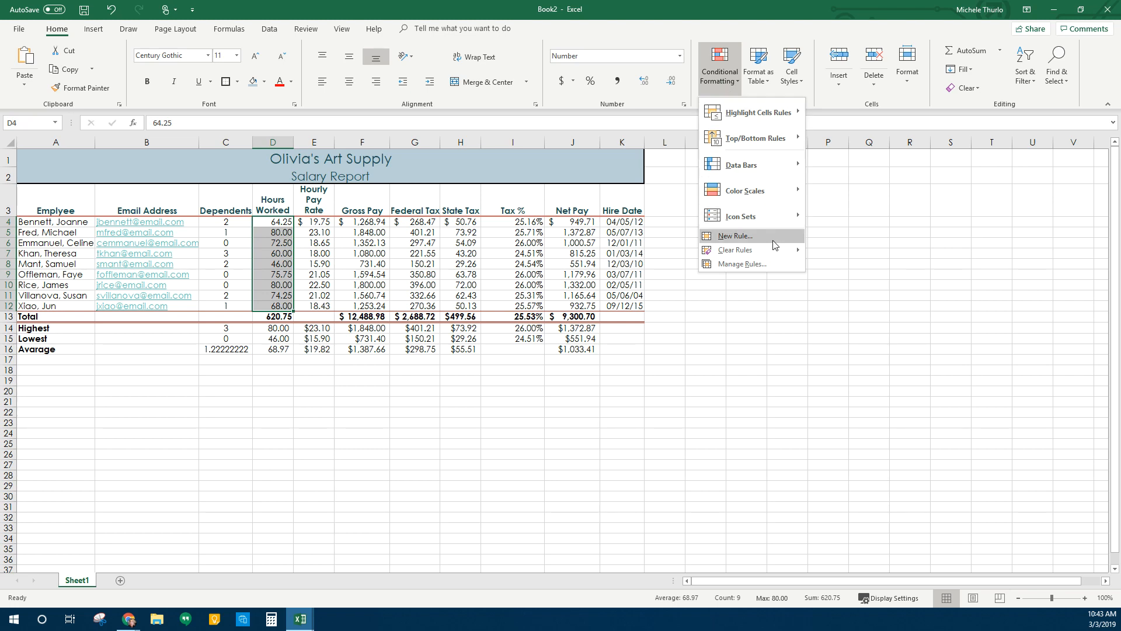
{"action": "left_click", "coordinate": [736, 235]}
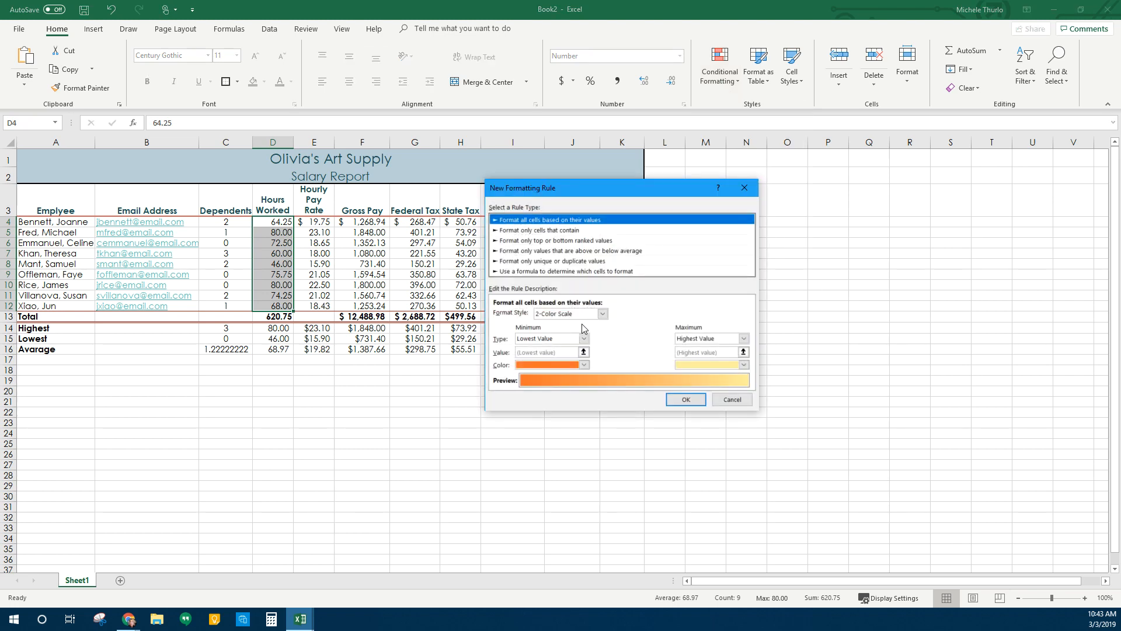
{"action": "left_click", "coordinate": [630, 251]}
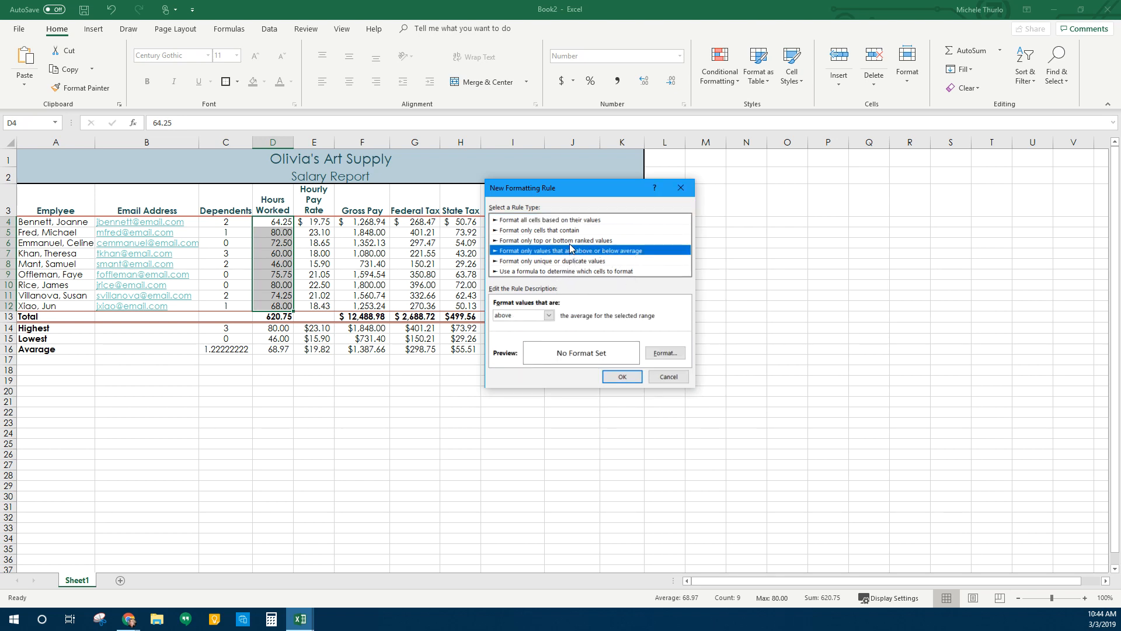
{"action": "left_click", "coordinate": [581, 222]}
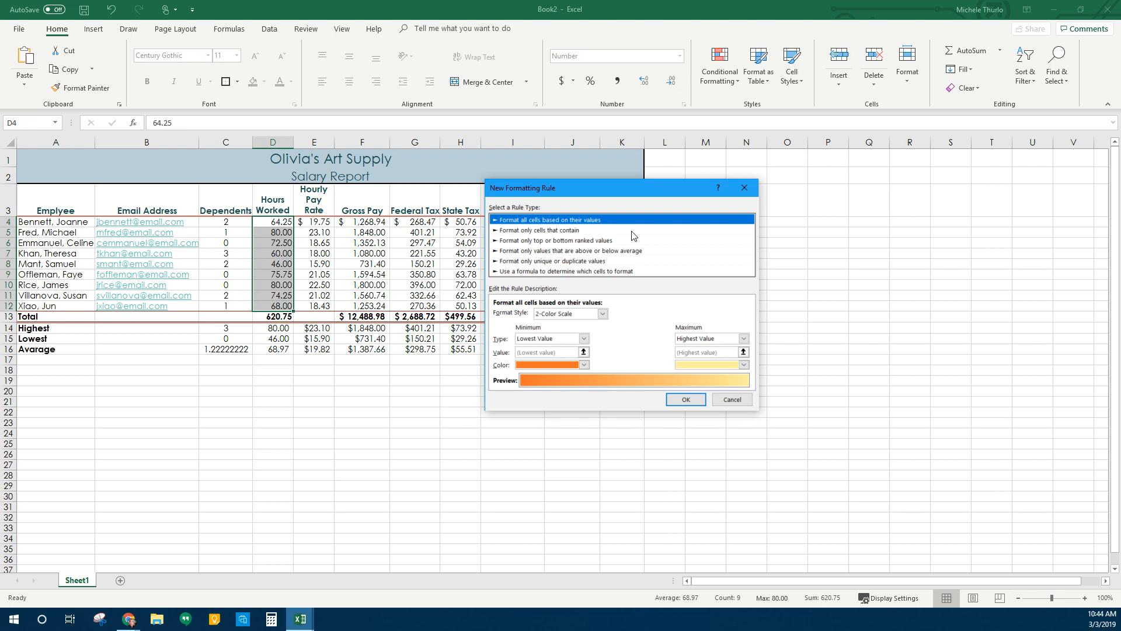
{"action": "left_click", "coordinate": [590, 230]}
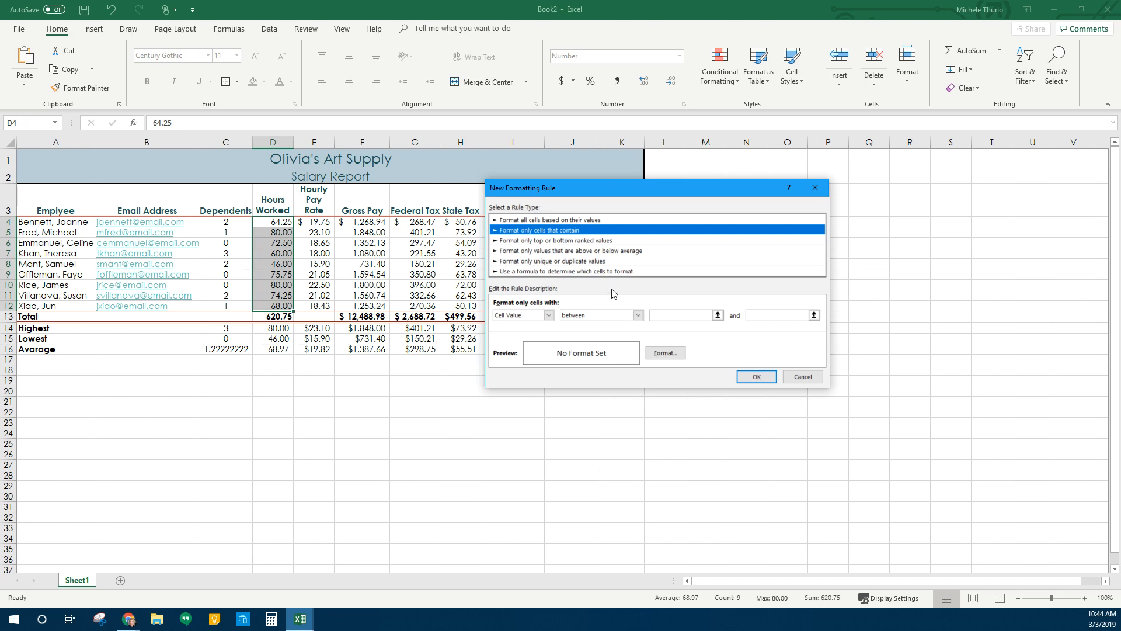
{"action": "left_click", "coordinate": [638, 315]}
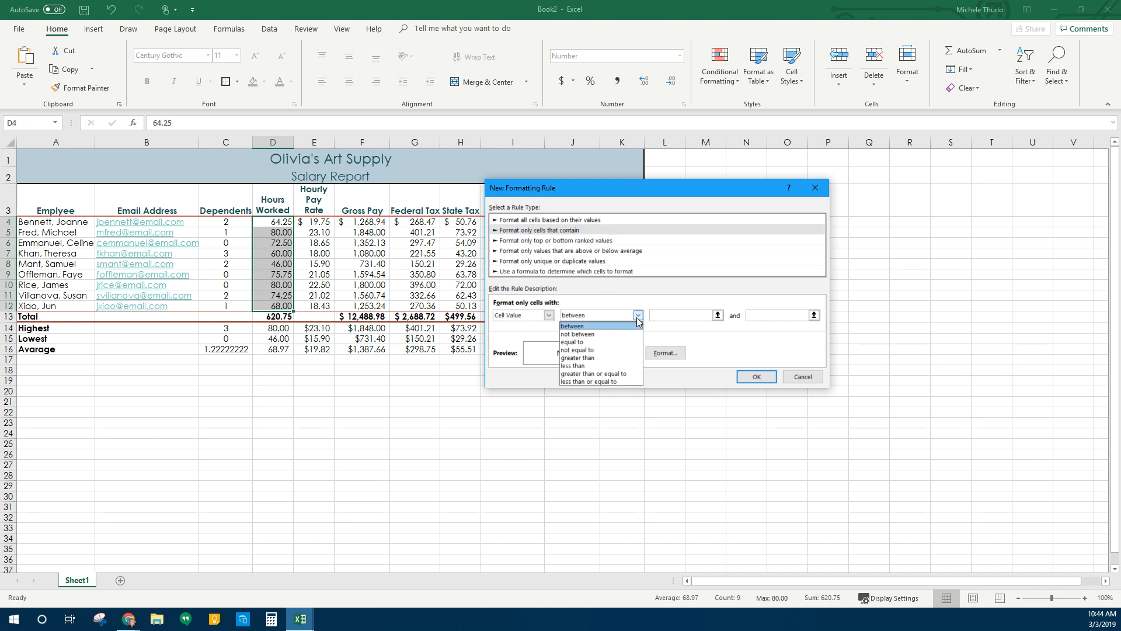
{"action": "left_click", "coordinate": [578, 357]}
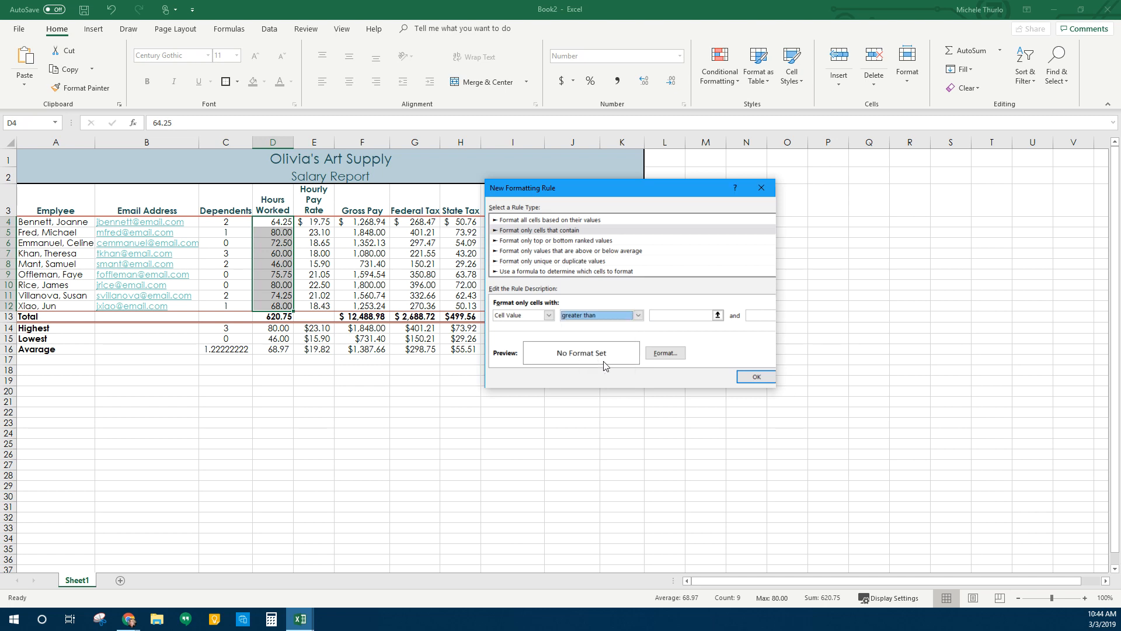
{"action": "left_click", "coordinate": [693, 317]}
{"action": "type", "text": "72"}
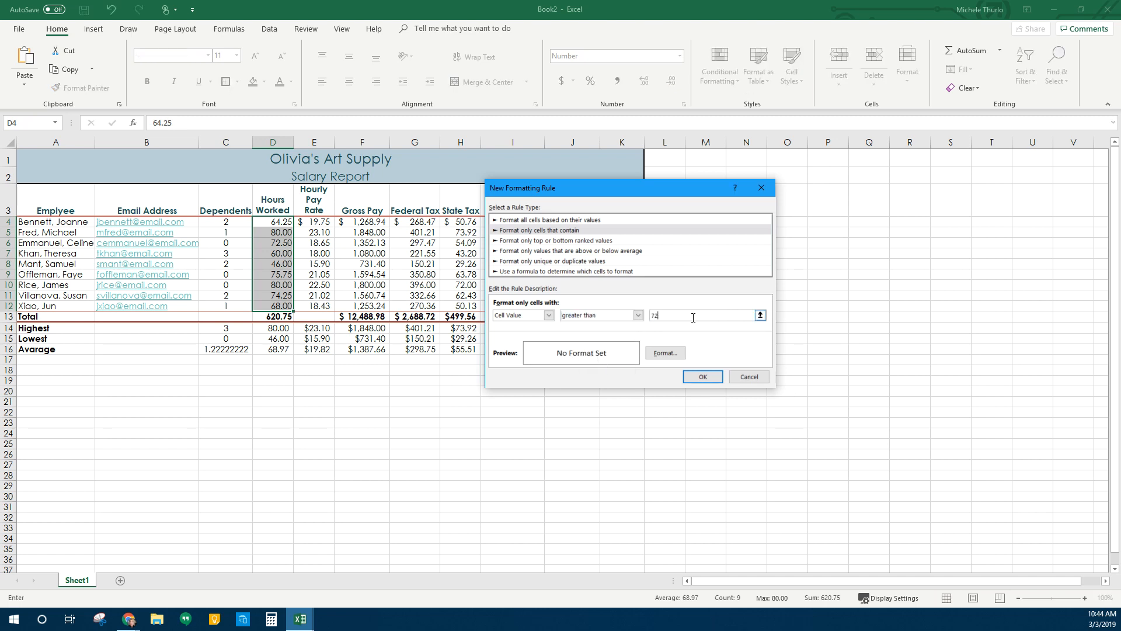
Format matching hours with white text on a blue-grey fill and apply the rule
{"action": "left_click", "coordinate": [661, 354]}
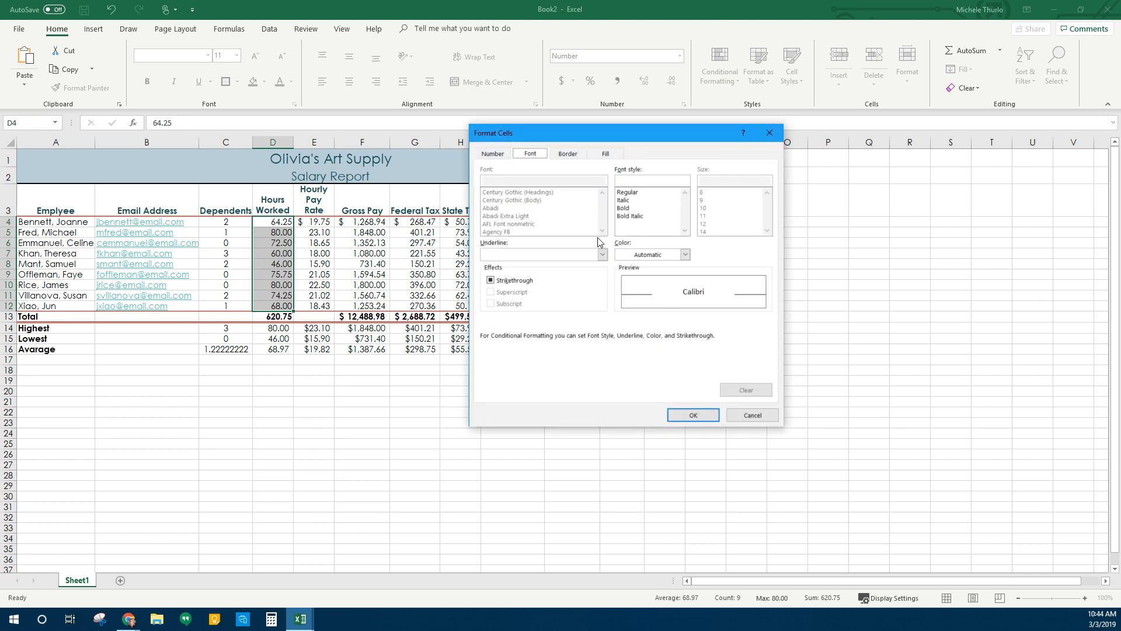
{"action": "left_click", "coordinate": [684, 255]}
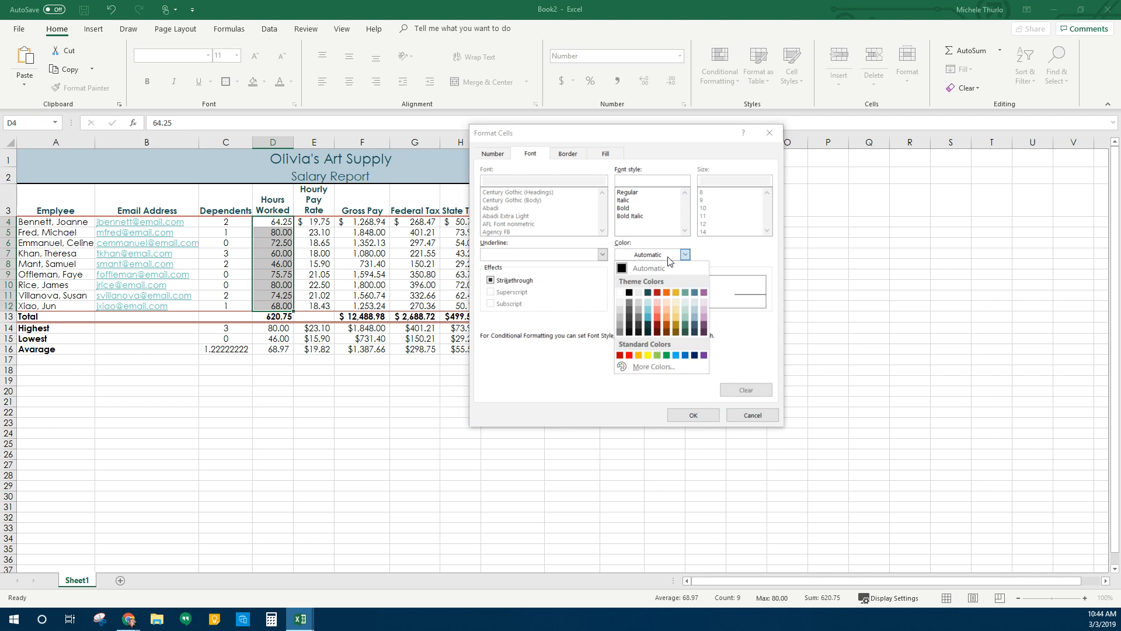
{"action": "left_click", "coordinate": [620, 292]}
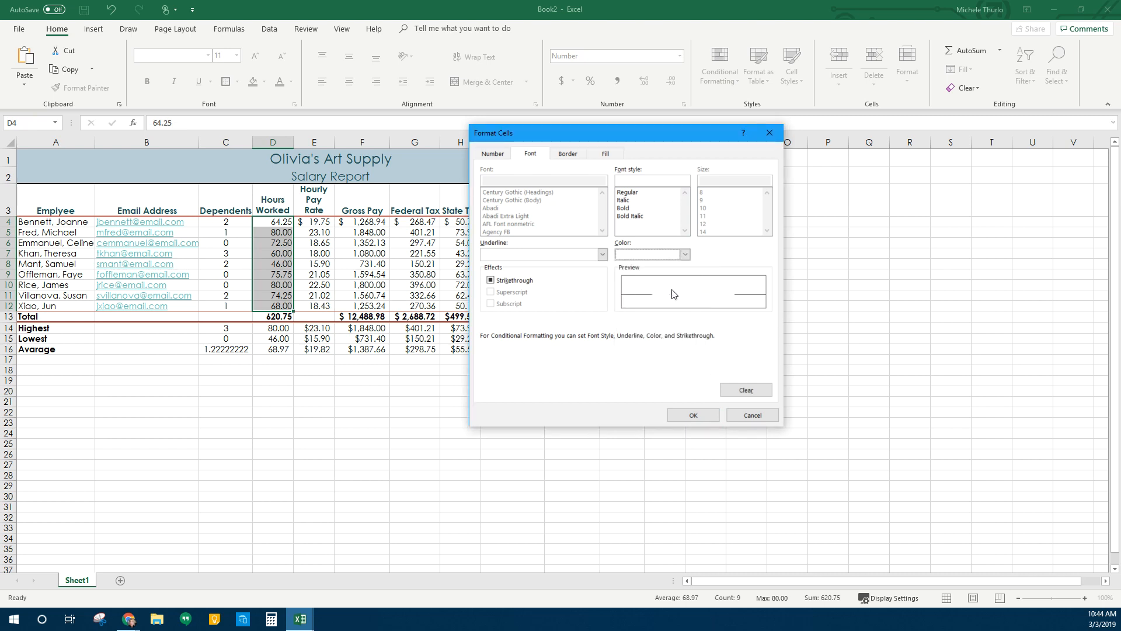
{"action": "left_click", "coordinate": [613, 155]}
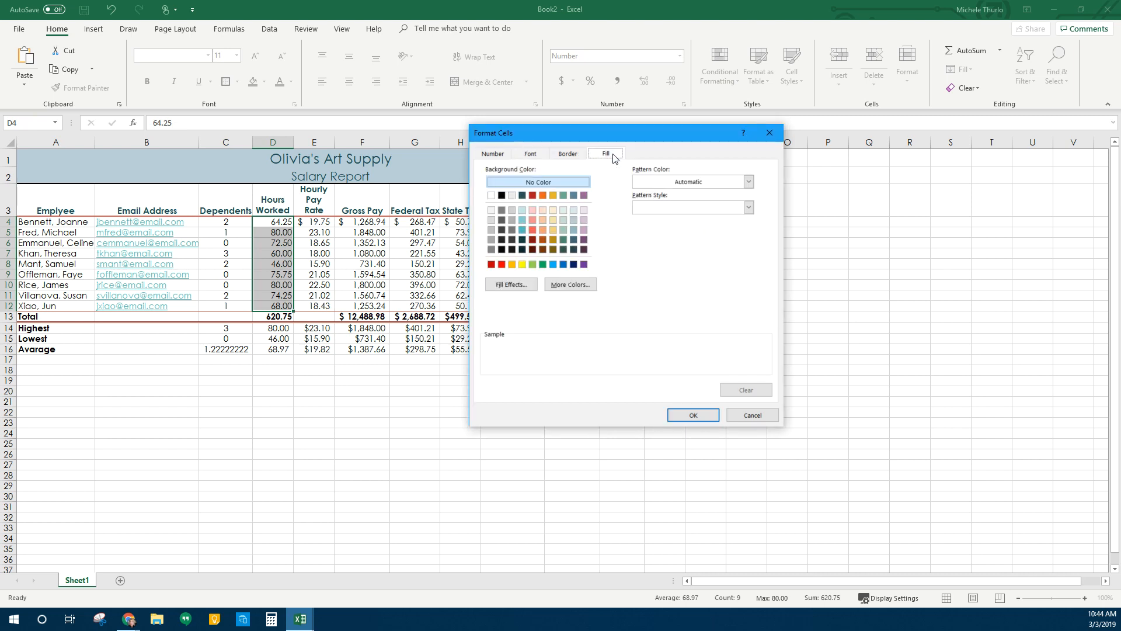
{"action": "left_click", "coordinate": [573, 195]}
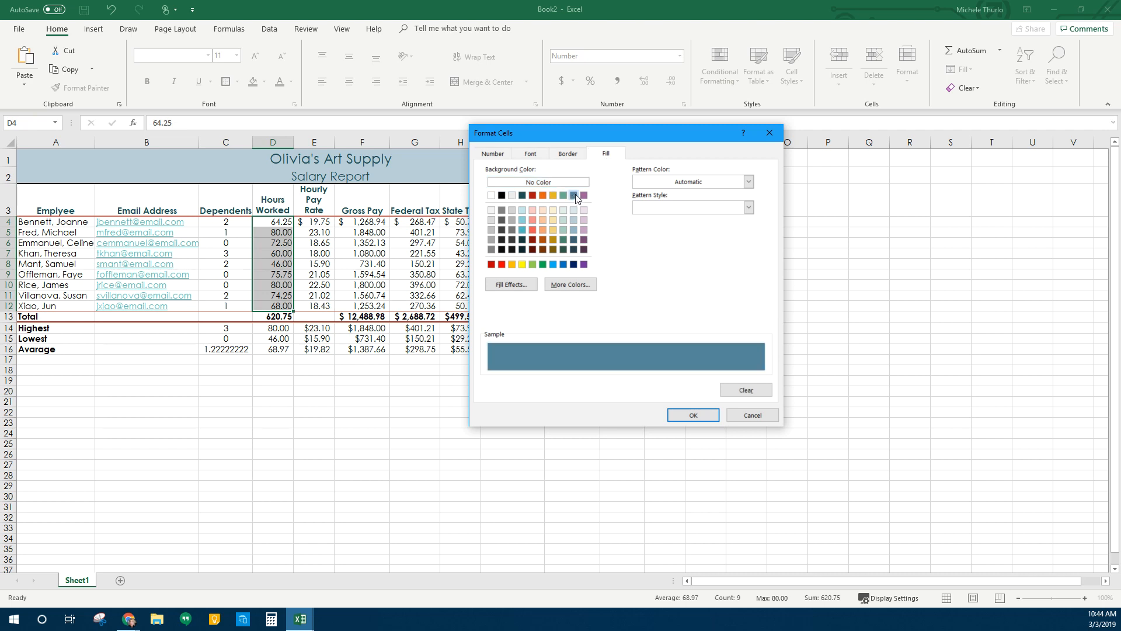
{"action": "left_click", "coordinate": [530, 154]}
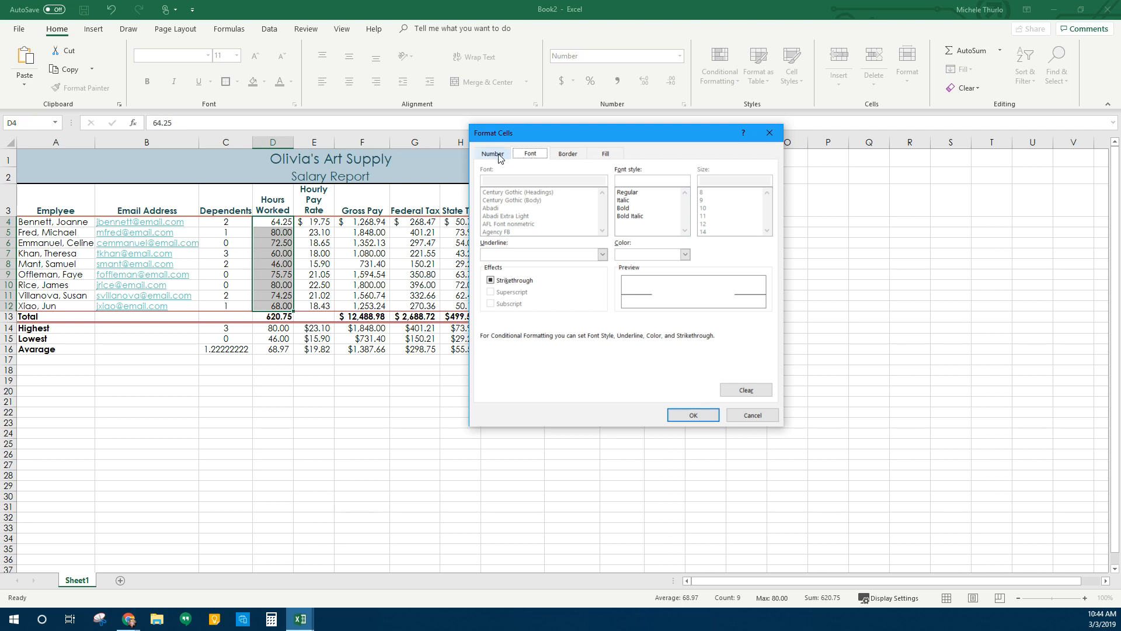
{"action": "left_click", "coordinate": [496, 155]}
{"action": "left_click", "coordinate": [533, 154]}
{"action": "left_click", "coordinate": [572, 156]}
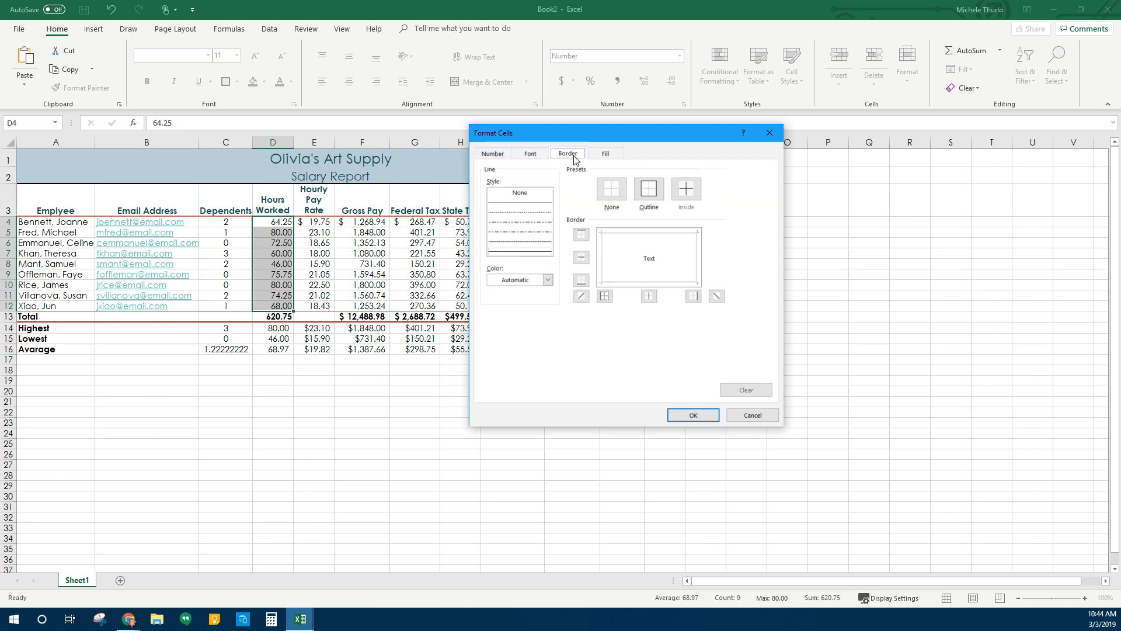
{"action": "left_click", "coordinate": [605, 153]}
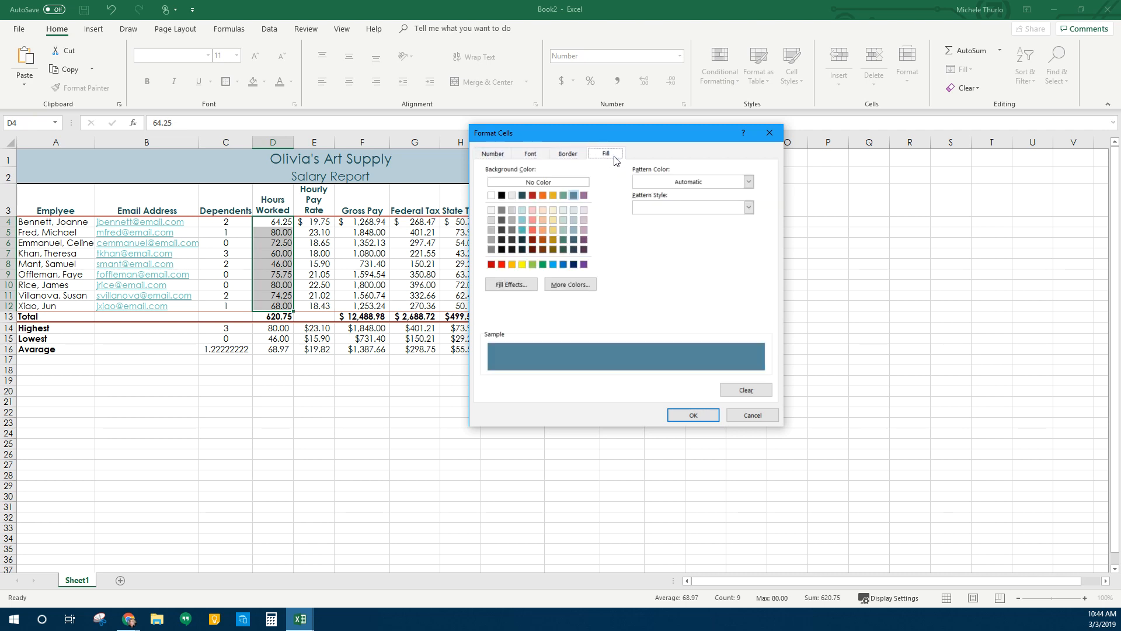
{"action": "left_click", "coordinate": [692, 415]}
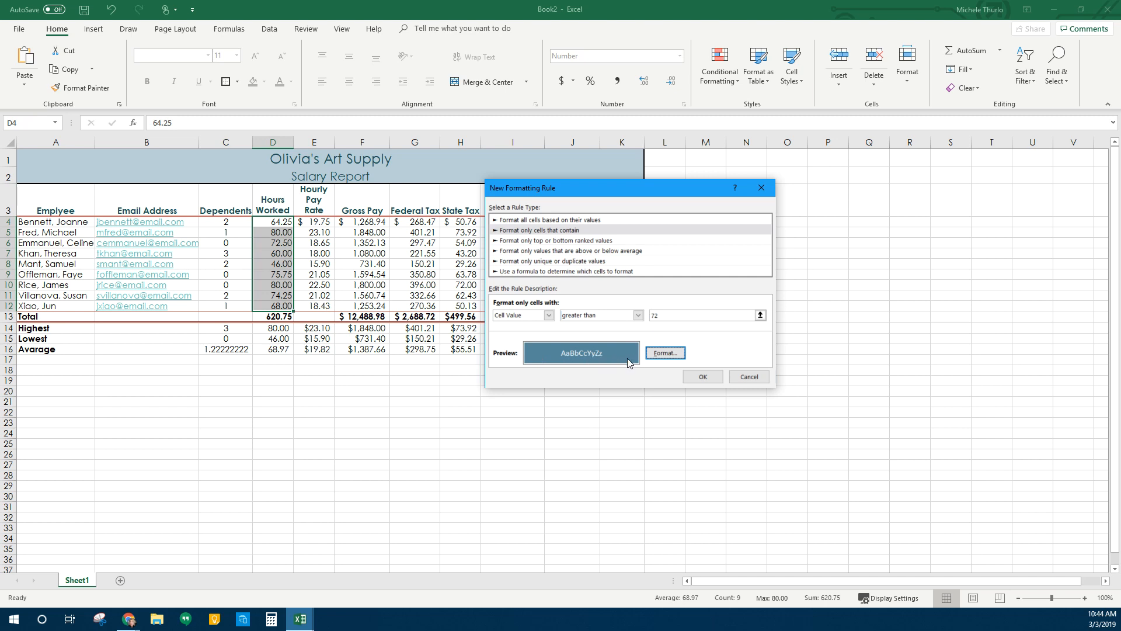
{"action": "left_click", "coordinate": [702, 376]}
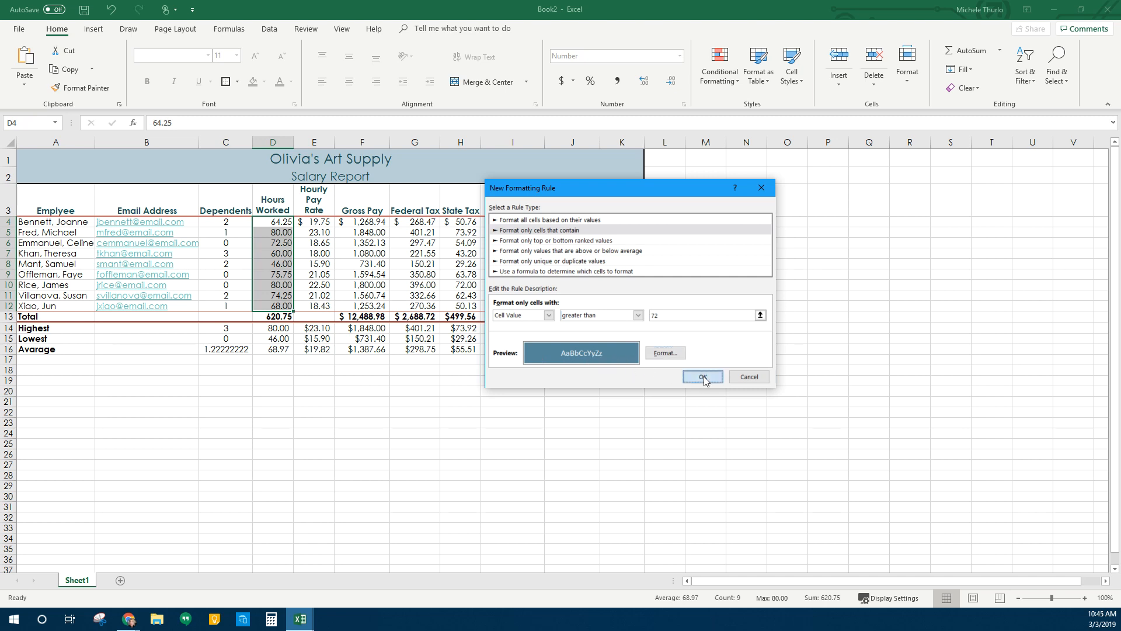
Test the rule by entering 90 in D7, then set D7 back to 60
{"action": "left_click", "coordinate": [364, 495]}
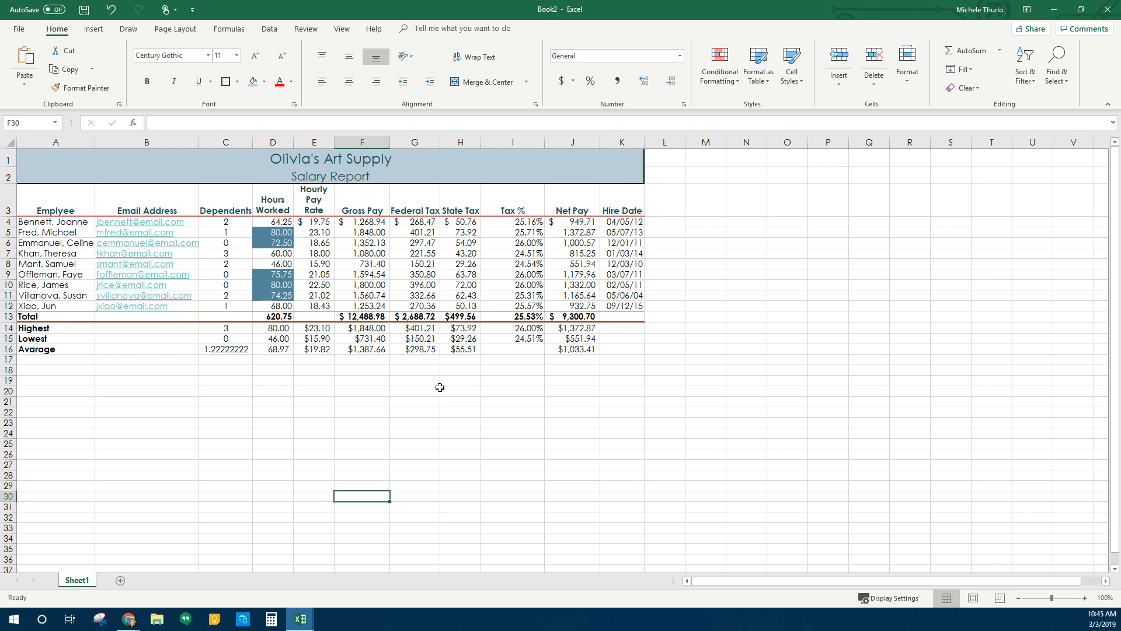
{"action": "left_click", "coordinate": [286, 257]}
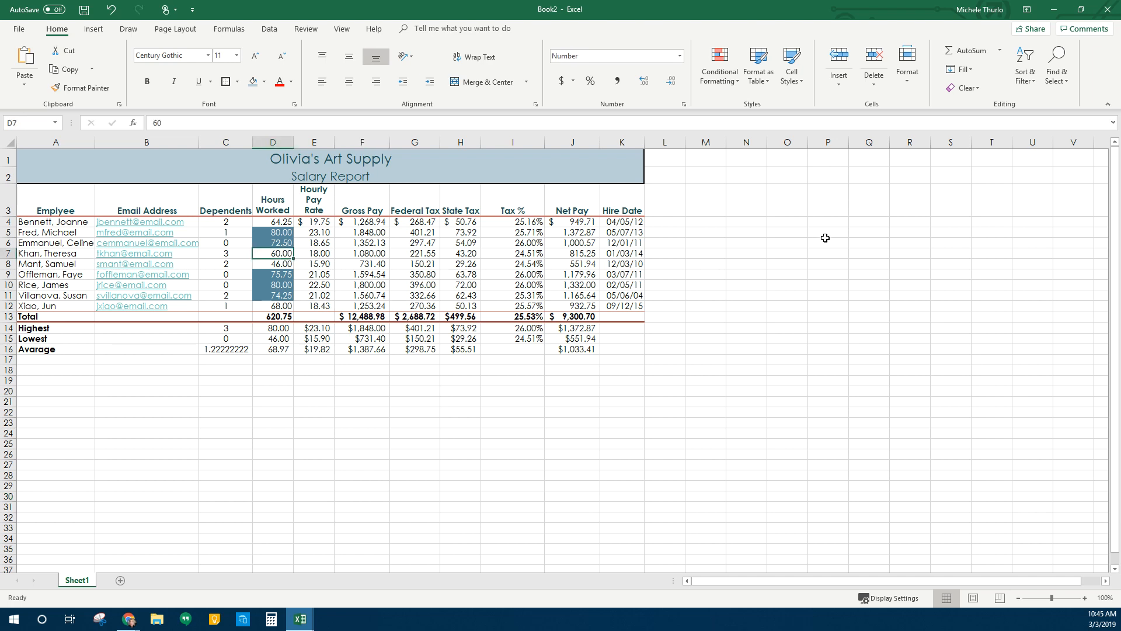
{"action": "type", "text": "90"}
{"action": "key", "text": "Return"}
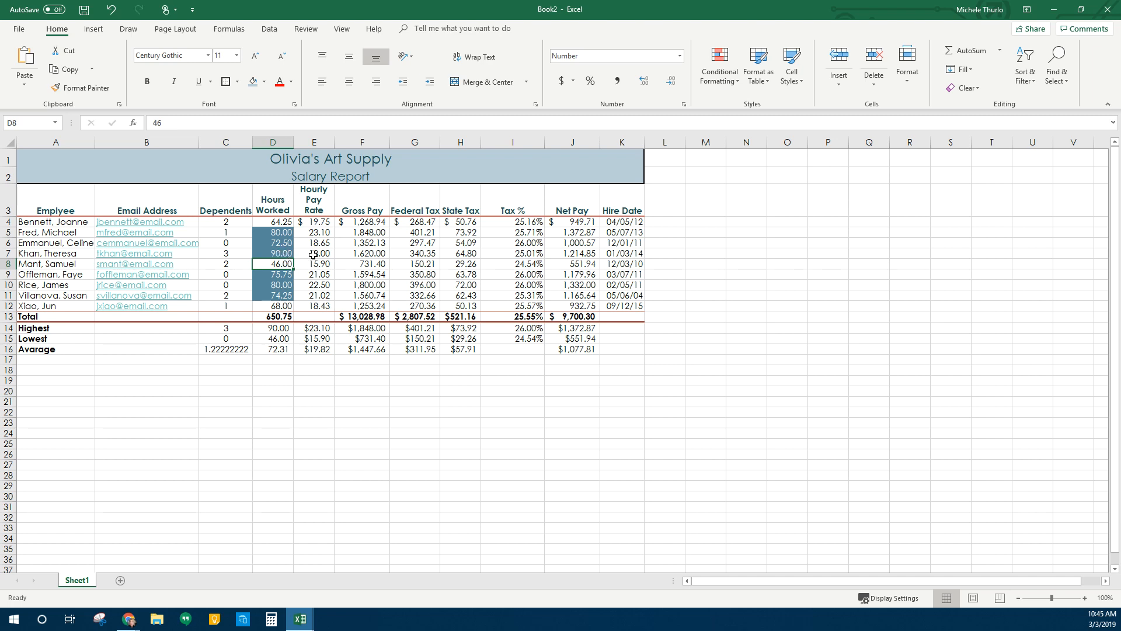
{"action": "left_click", "coordinate": [283, 253]}
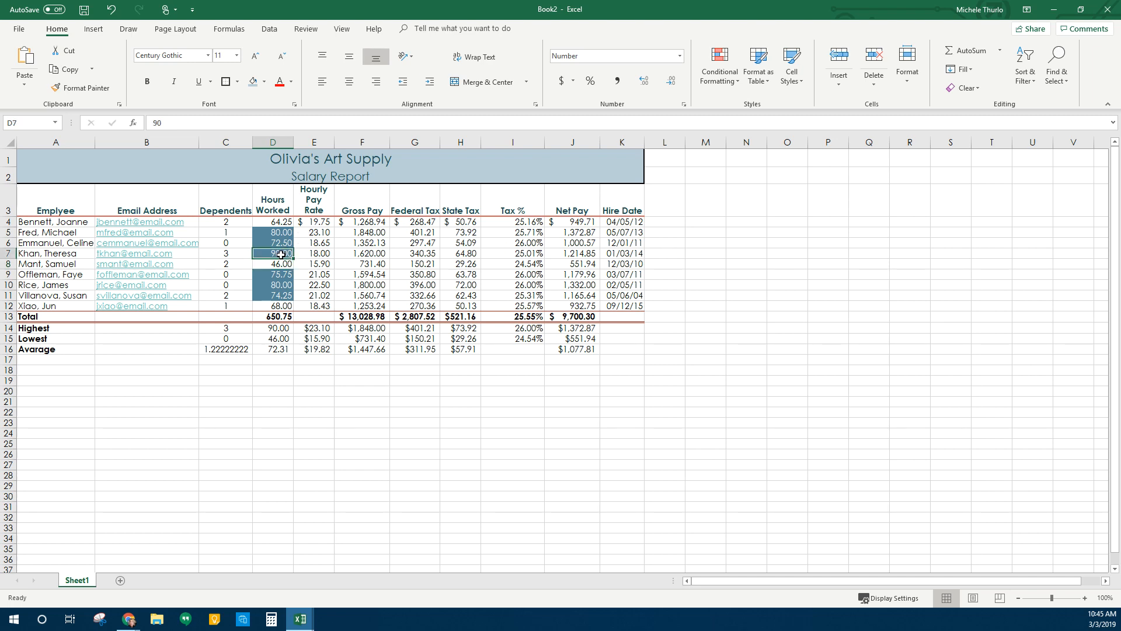
{"action": "type", "text": "60"}
{"action": "key", "text": "Return"}
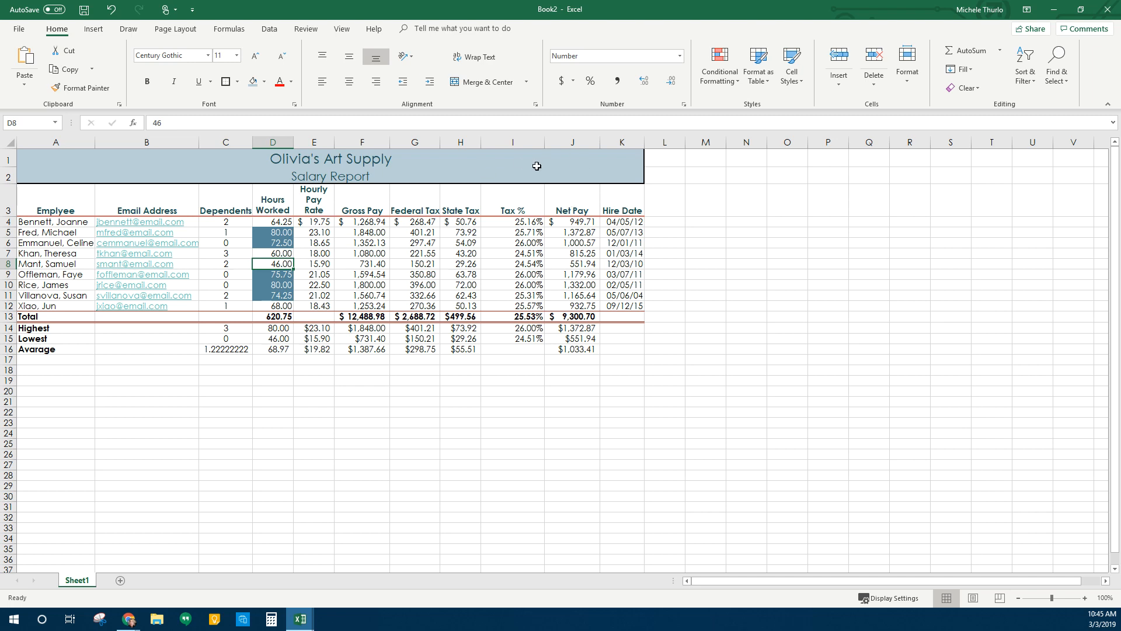
Narrow the Tax % column I to fit its percentages
{"action": "left_click_drag", "start_coordinate": [541, 146], "coordinate": [532, 143]}
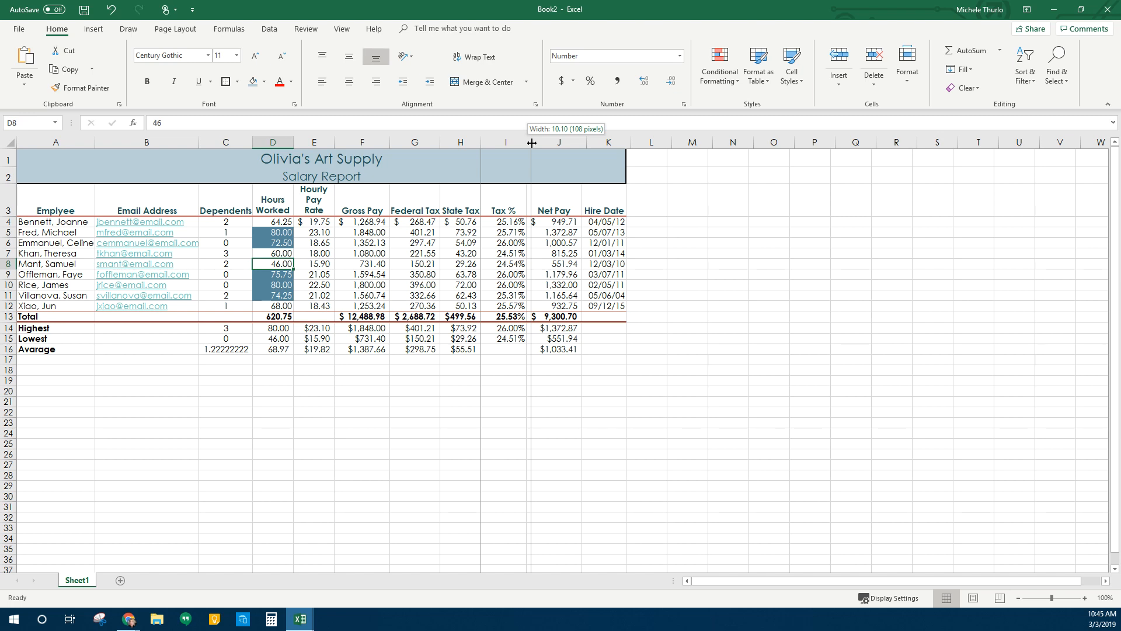
{"action": "left_click_drag", "start_coordinate": [532, 144], "coordinate": [532, 143]}
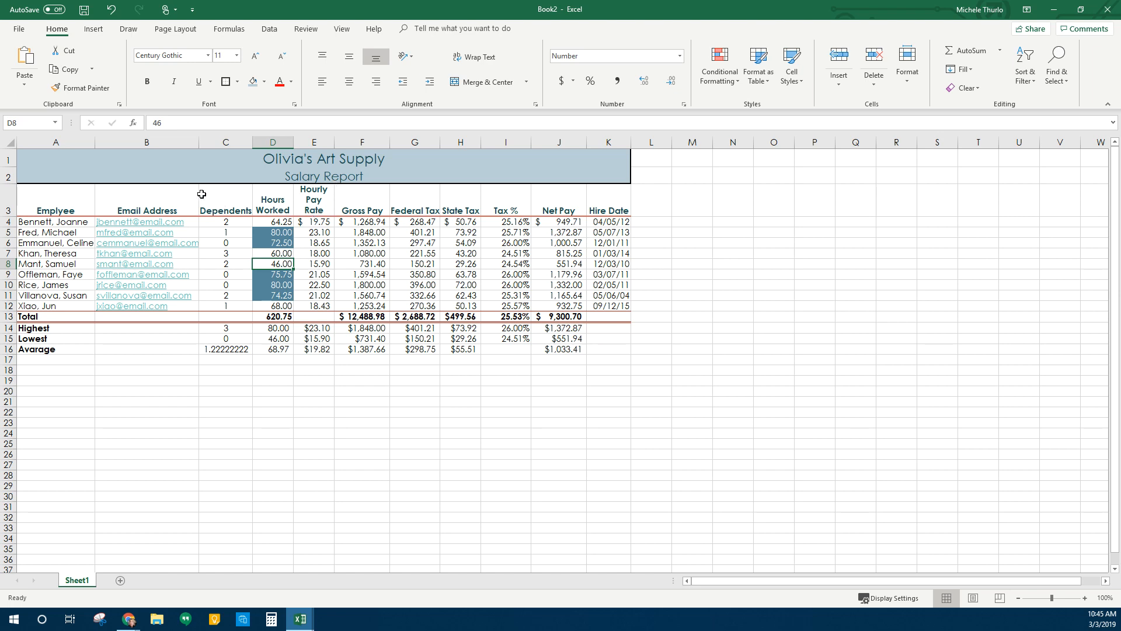
{"action": "left_click_drag", "start_coordinate": [64, 142], "coordinate": [223, 143]}
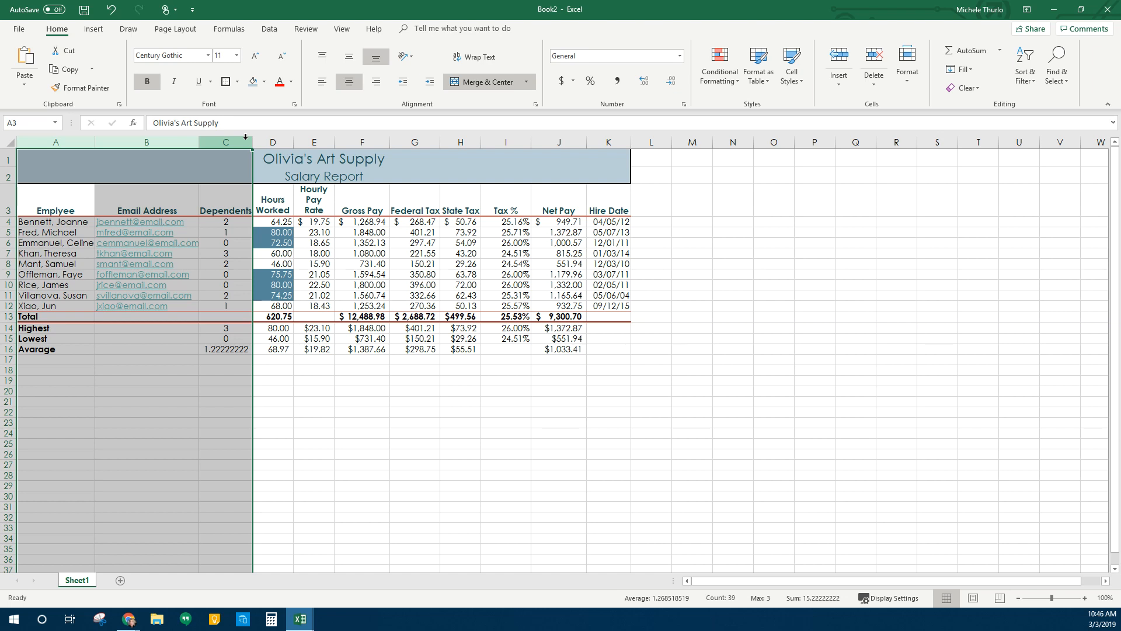
Autofit columns A through C to their contents
{"action": "left_click", "coordinate": [246, 137]}
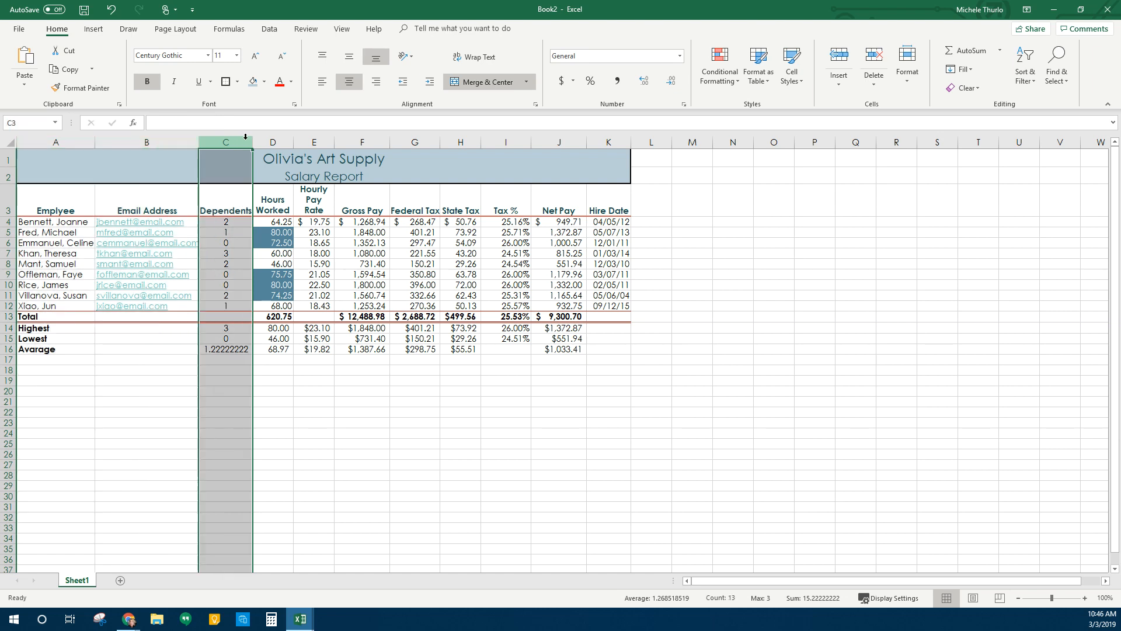
{"action": "left_click_drag", "start_coordinate": [57, 141], "coordinate": [235, 147]}
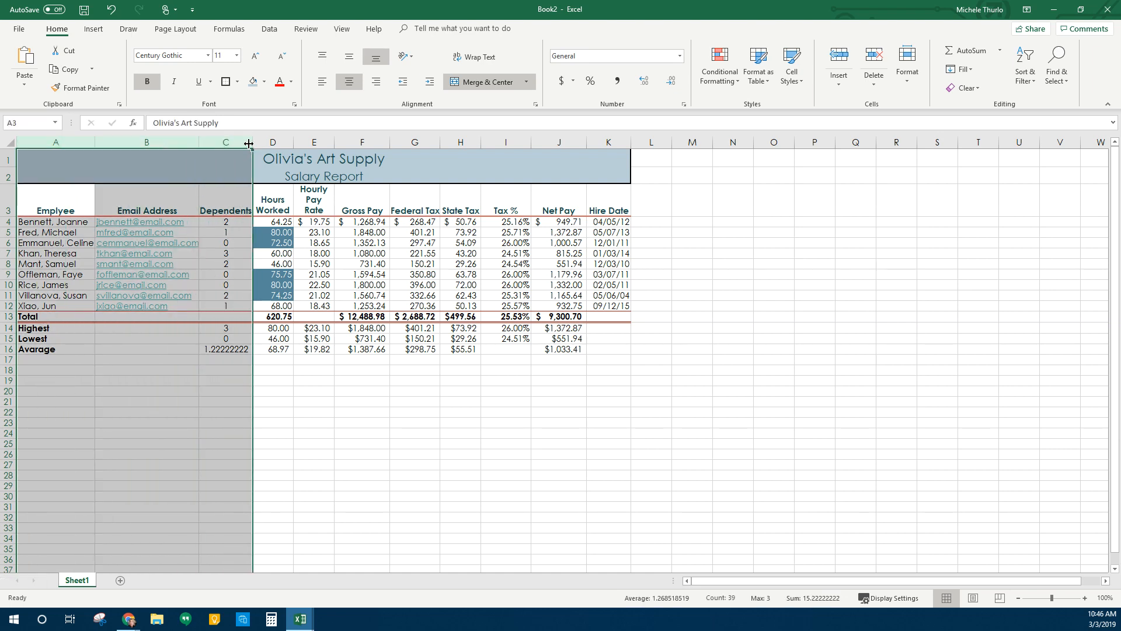
{"action": "double_click", "coordinate": [253, 142]}
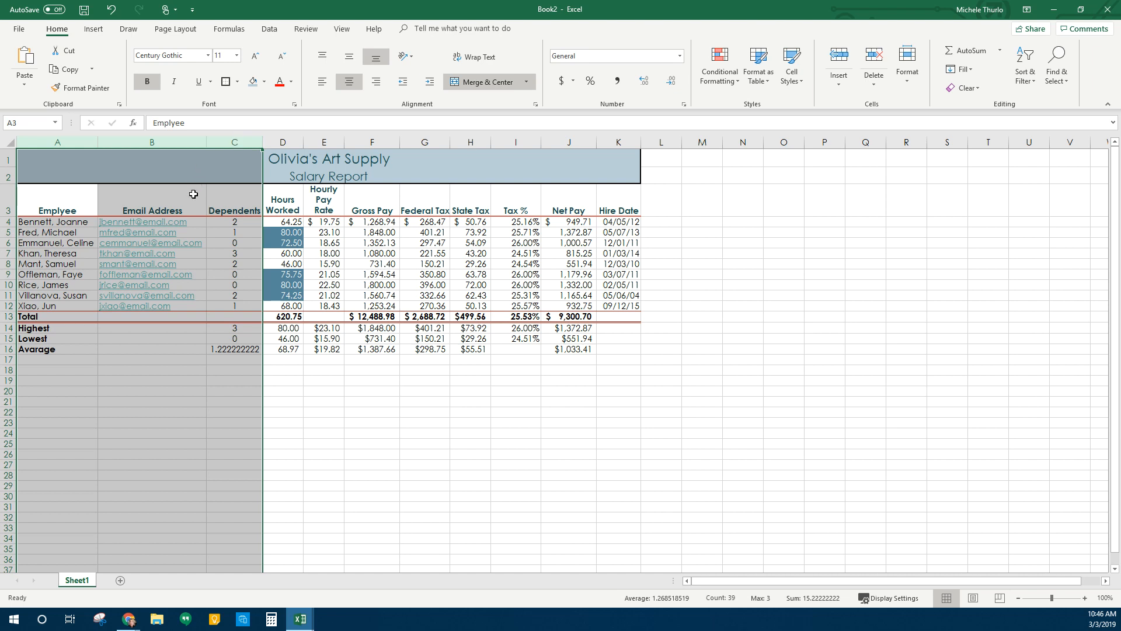
Resize columns D, E and I to one matching width
{"action": "left_click", "coordinate": [299, 141]}
{"action": "left_click", "coordinate": [315, 142], "text": "ctrl"}
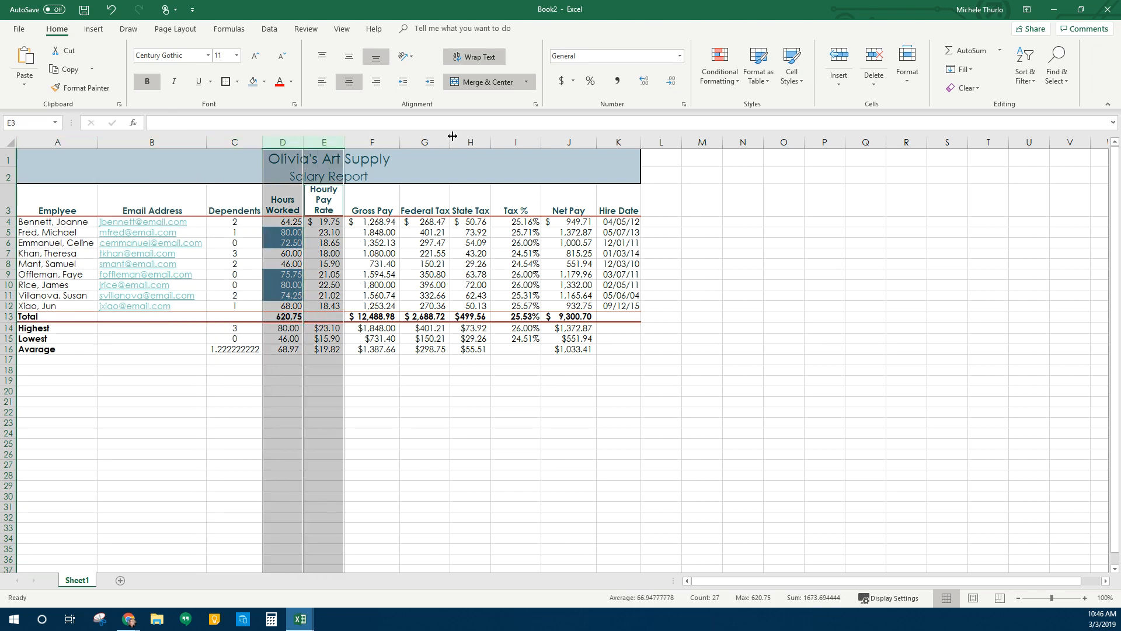
{"action": "left_click", "coordinate": [508, 137], "text": "ctrl"}
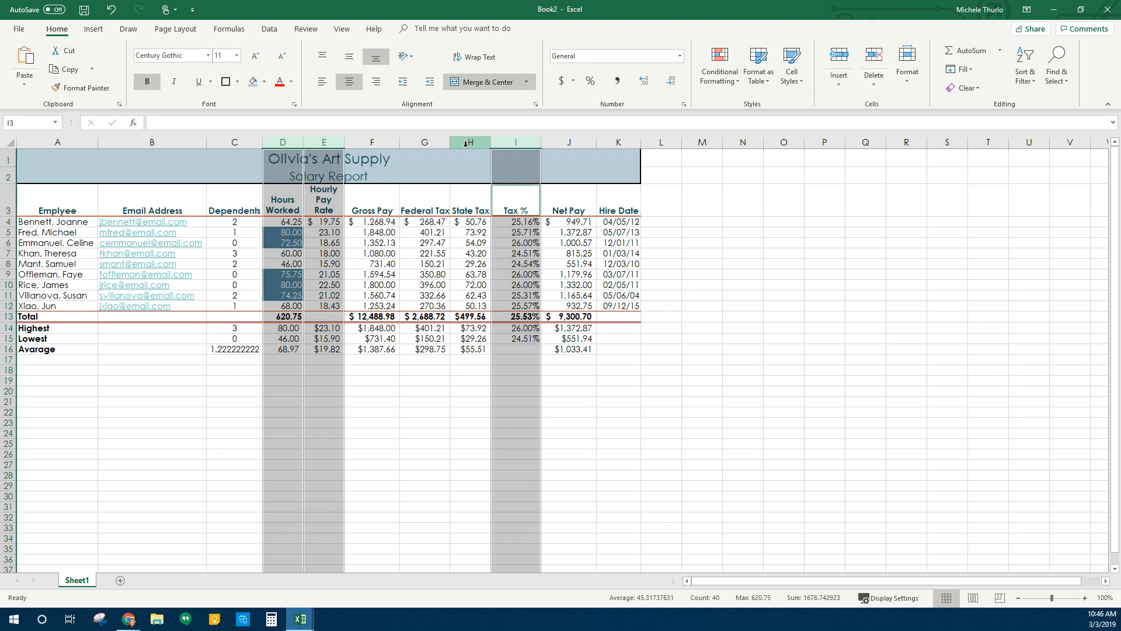
{"action": "left_click_drag", "start_coordinate": [541, 142], "coordinate": [529, 143]}
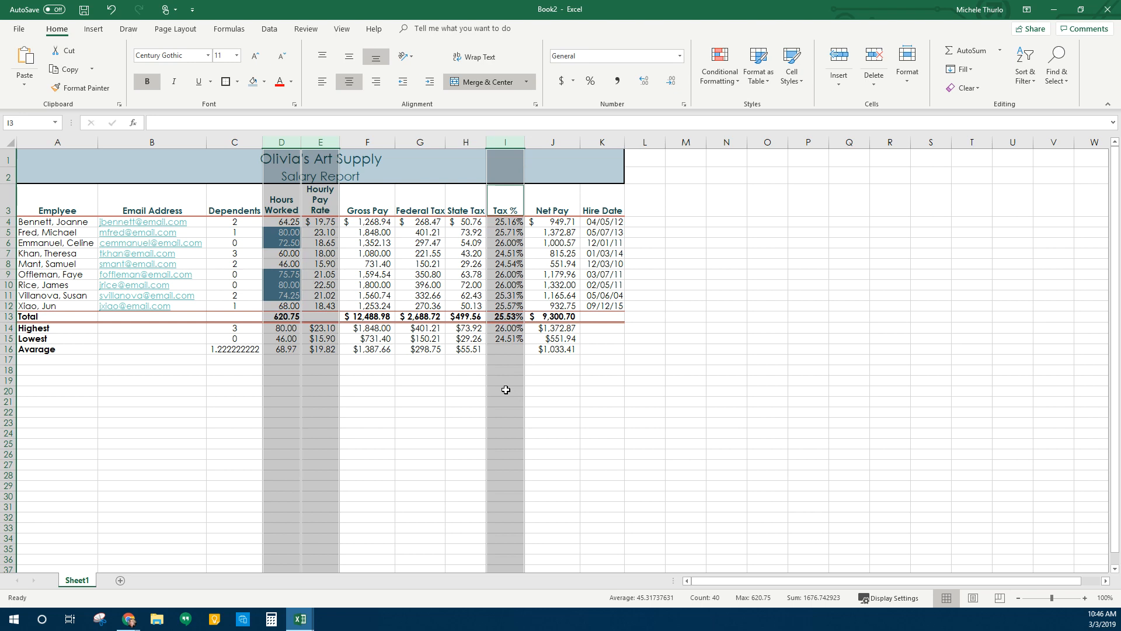
{"action": "left_click", "coordinate": [371, 373]}
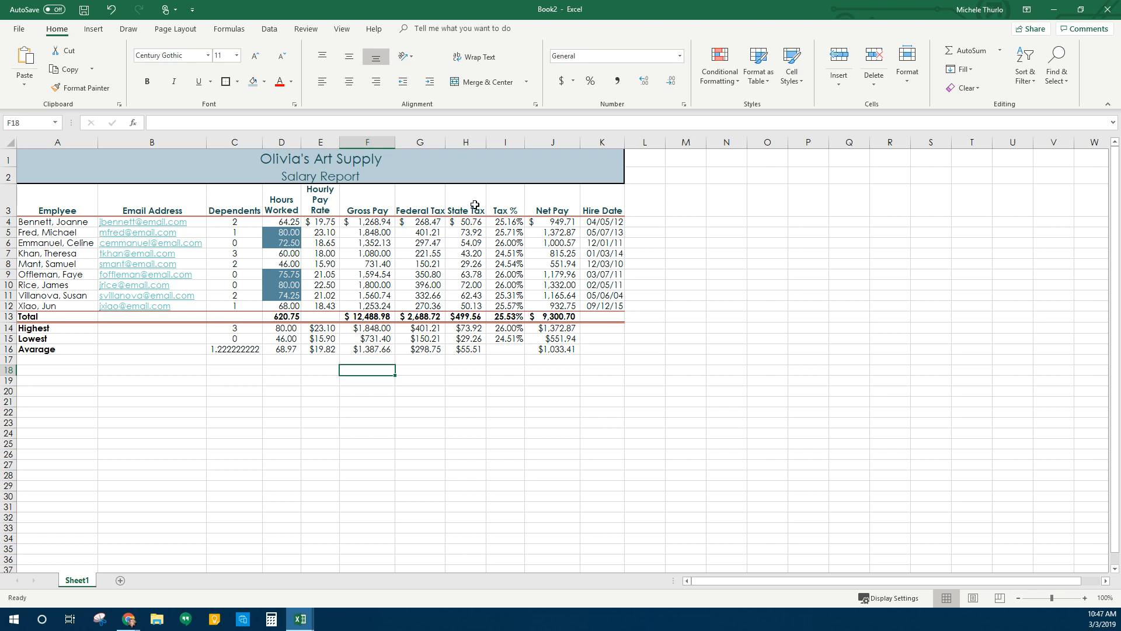
Set columns F, G, J and K to a shared width of 10.70
{"action": "left_click_drag", "start_coordinate": [368, 142], "coordinate": [428, 141]}
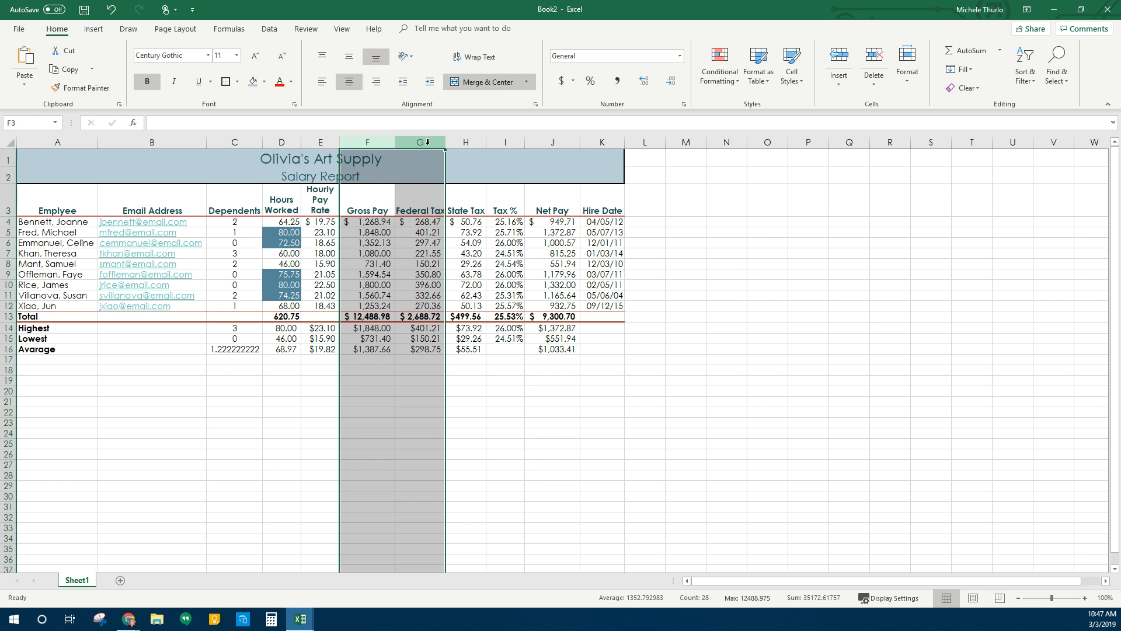
{"action": "left_click", "coordinate": [549, 142], "text": "ctrl"}
{"action": "left_click", "coordinate": [602, 140], "text": "ctrl"}
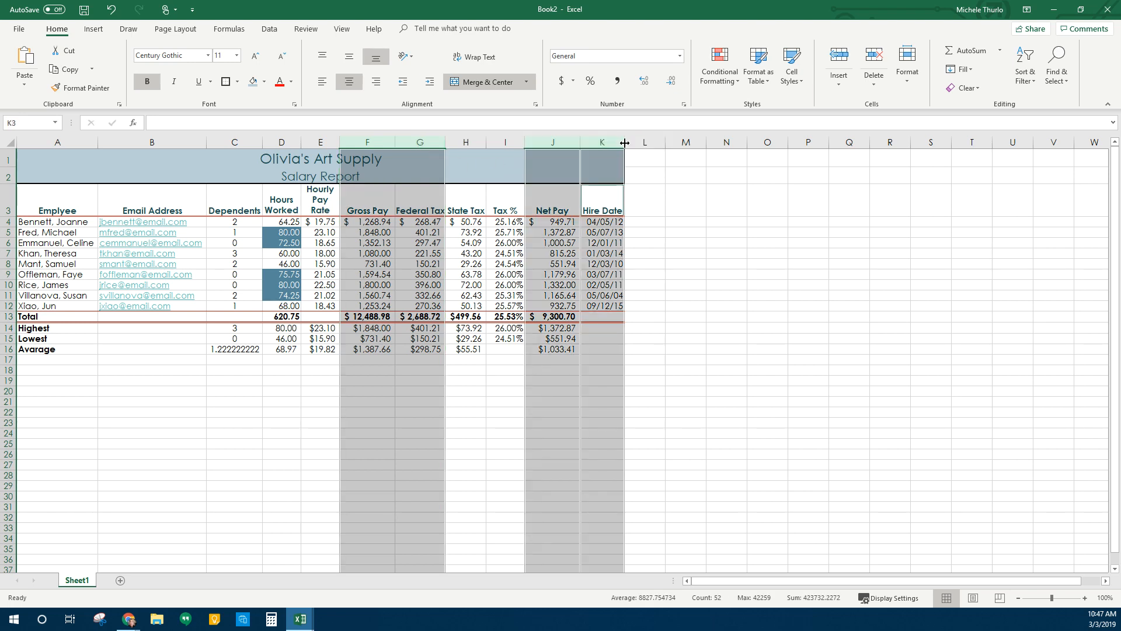
{"action": "left_click_drag", "start_coordinate": [622, 140], "coordinate": [632, 141]}
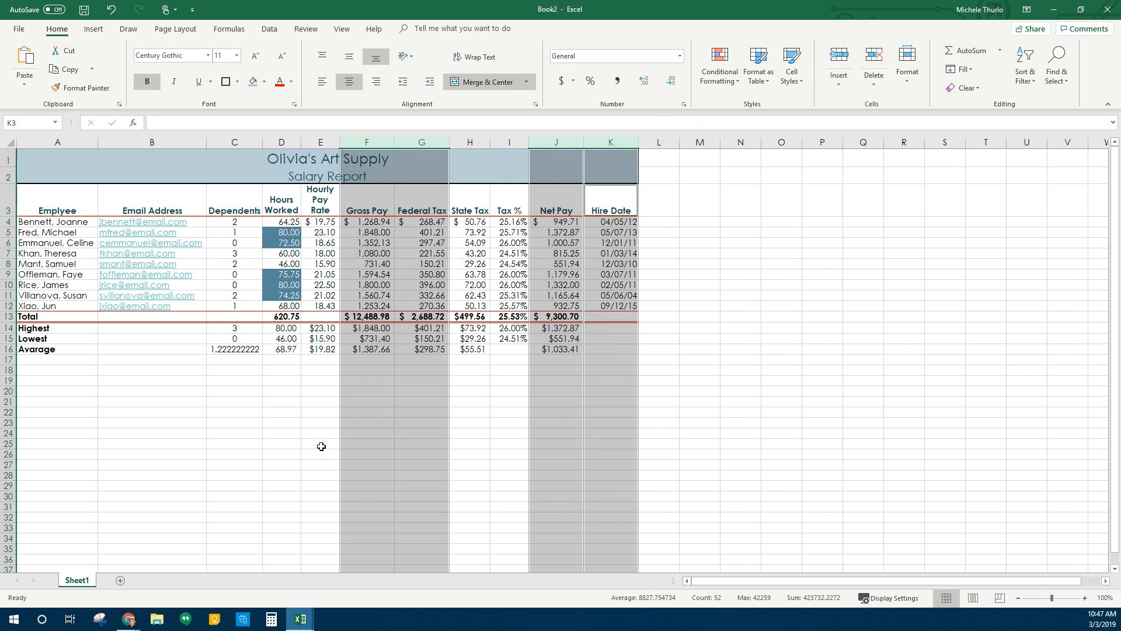
{"action": "left_click", "coordinate": [190, 435]}
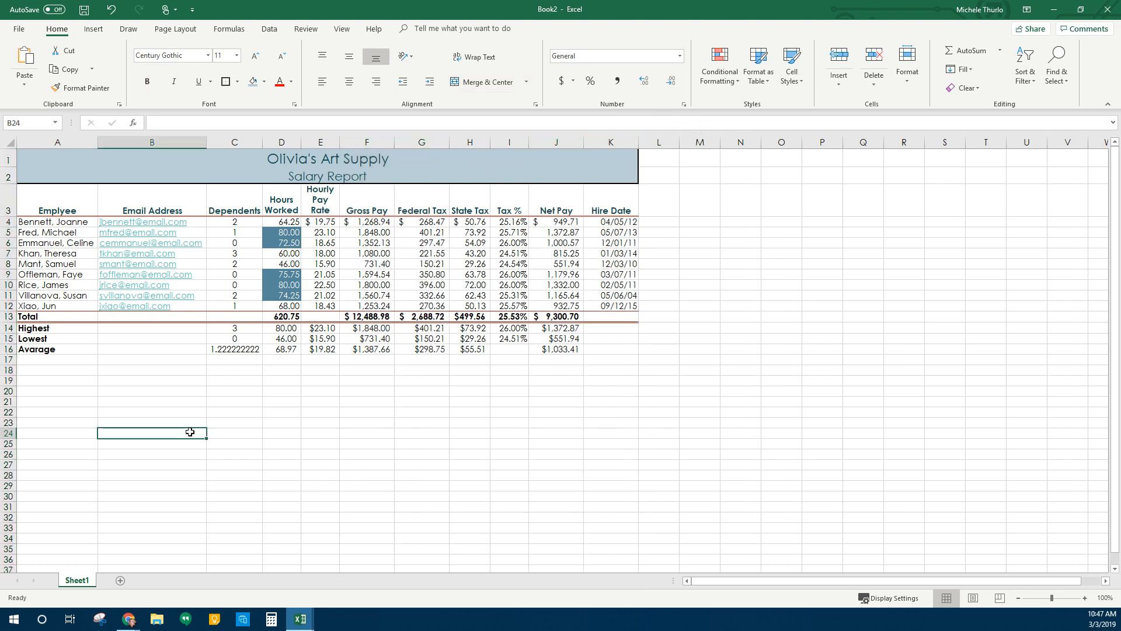
Select row 4 and drag its lower header boundary down to heighten the first employee row
{"action": "left_click", "coordinate": [8, 224]}
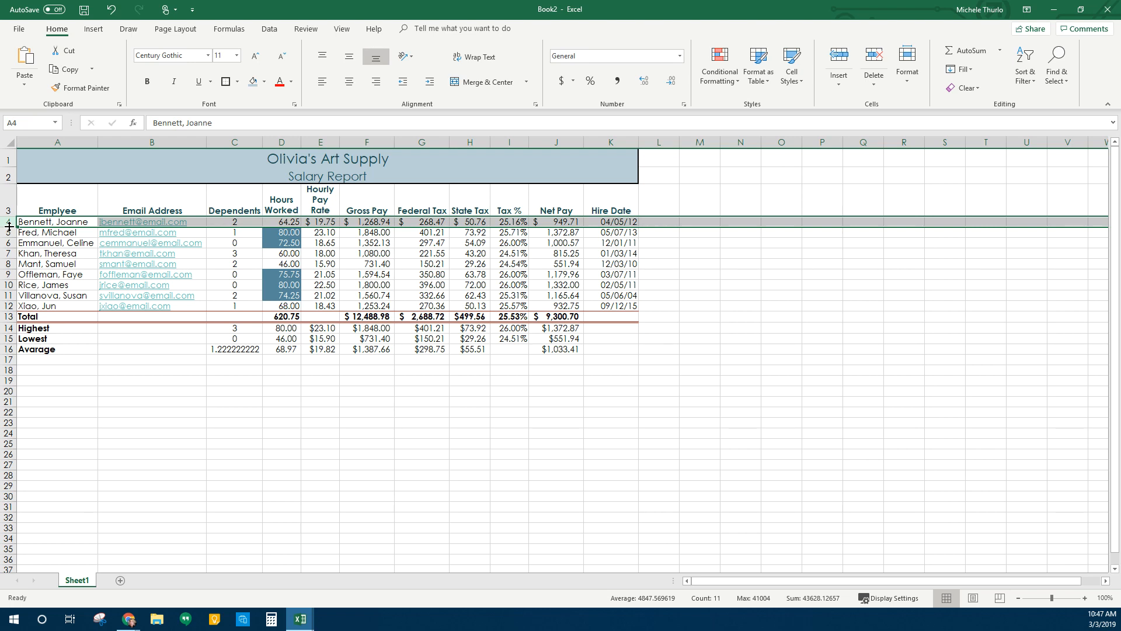
{"action": "left_click", "coordinate": [67, 401]}
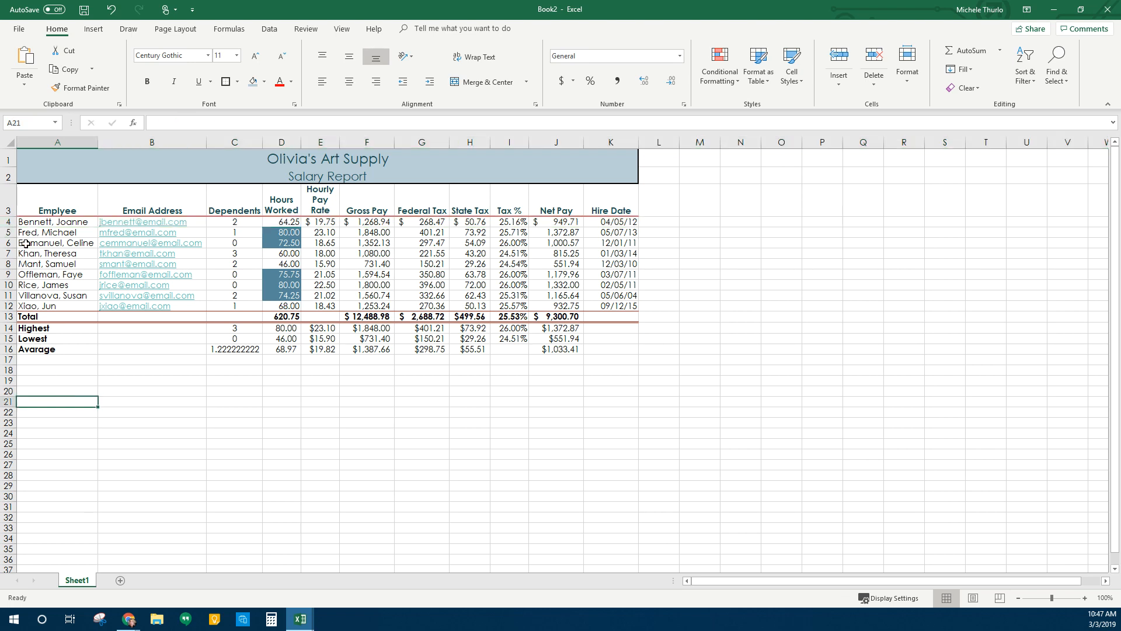
{"action": "left_click", "coordinate": [35, 224]}
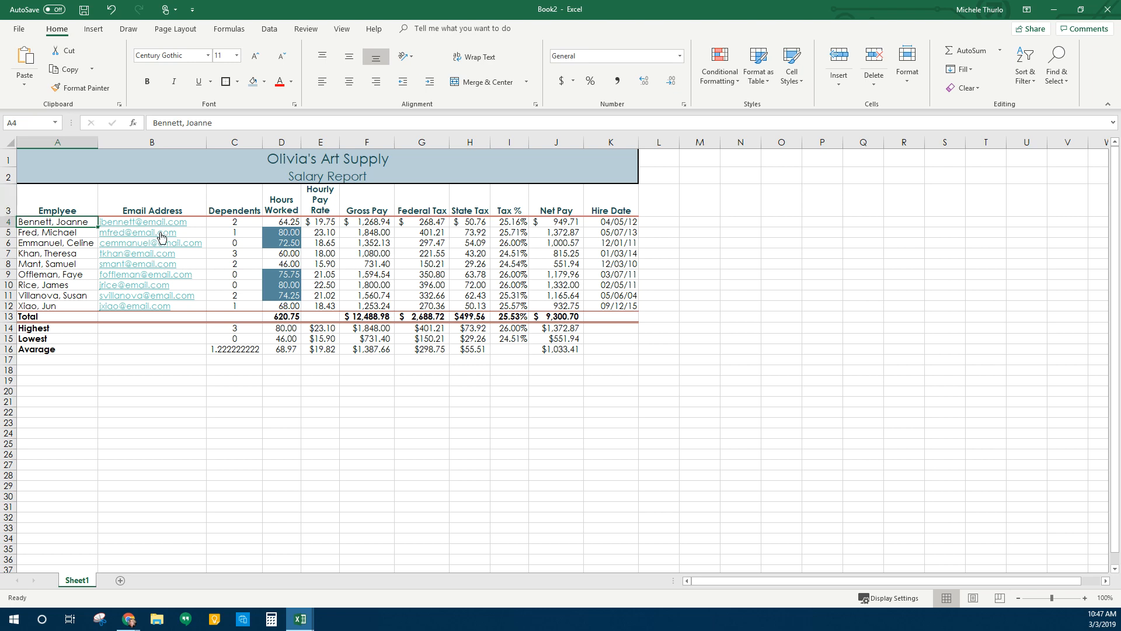
{"action": "left_click", "coordinate": [103, 206]}
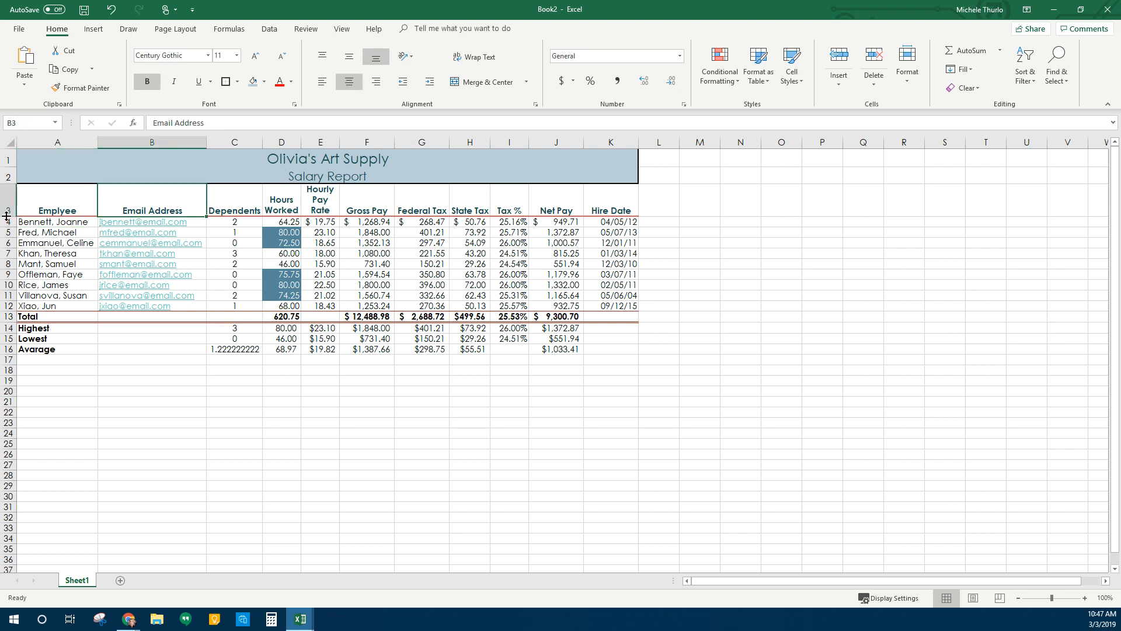
{"action": "left_click_drag", "start_coordinate": [7, 217], "coordinate": [6, 217]}
{"action": "left_click", "coordinate": [96, 153]}
{"action": "left_click", "coordinate": [82, 175]}
{"action": "left_click", "coordinate": [68, 199]}
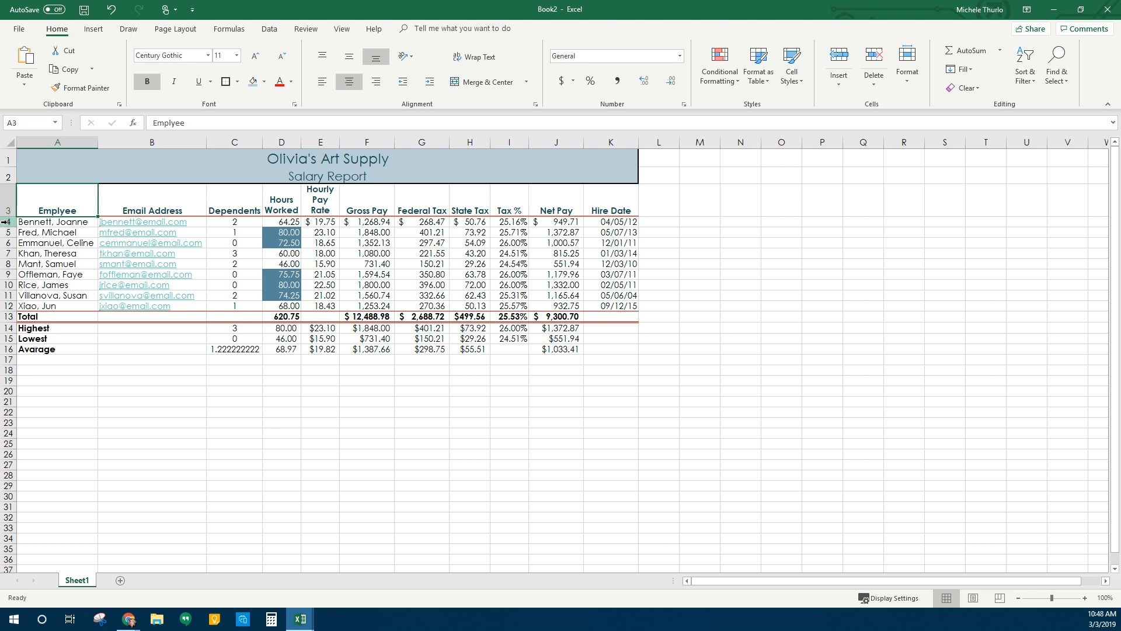
{"action": "left_click", "coordinate": [10, 221]}
{"action": "left_click_drag", "start_coordinate": [10, 226], "coordinate": [9, 237]}
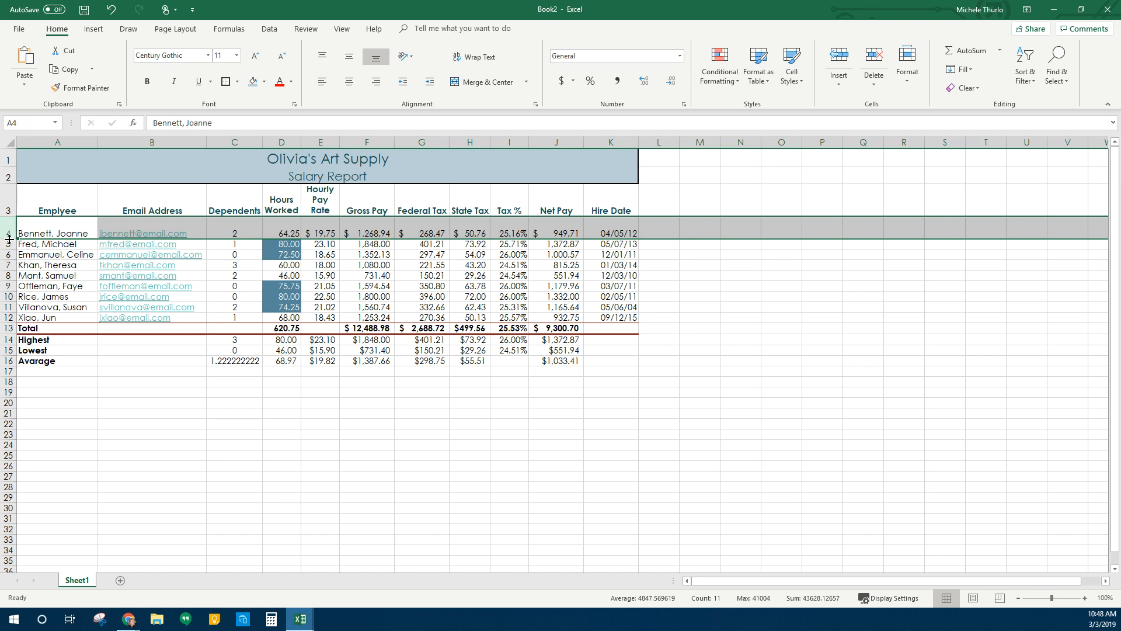
Undo both row 4 height changes, then drag the row 3/4 boundary to heighten heading row 3
{"action": "left_click_drag", "start_coordinate": [9, 239], "coordinate": [9, 254]}
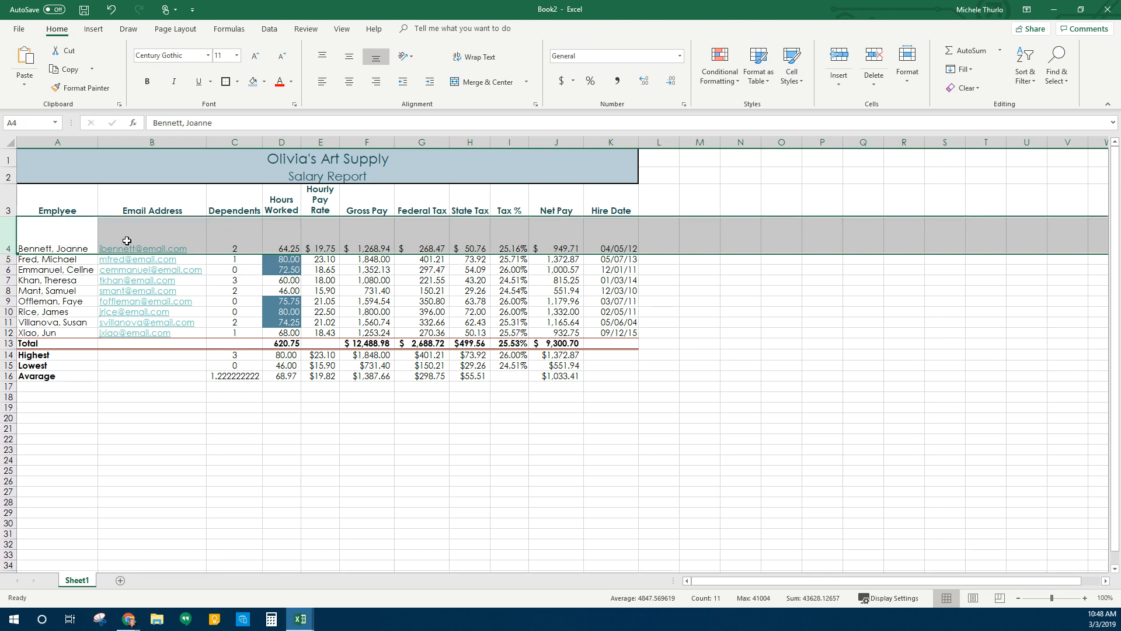
{"action": "left_click", "coordinate": [51, 235]}
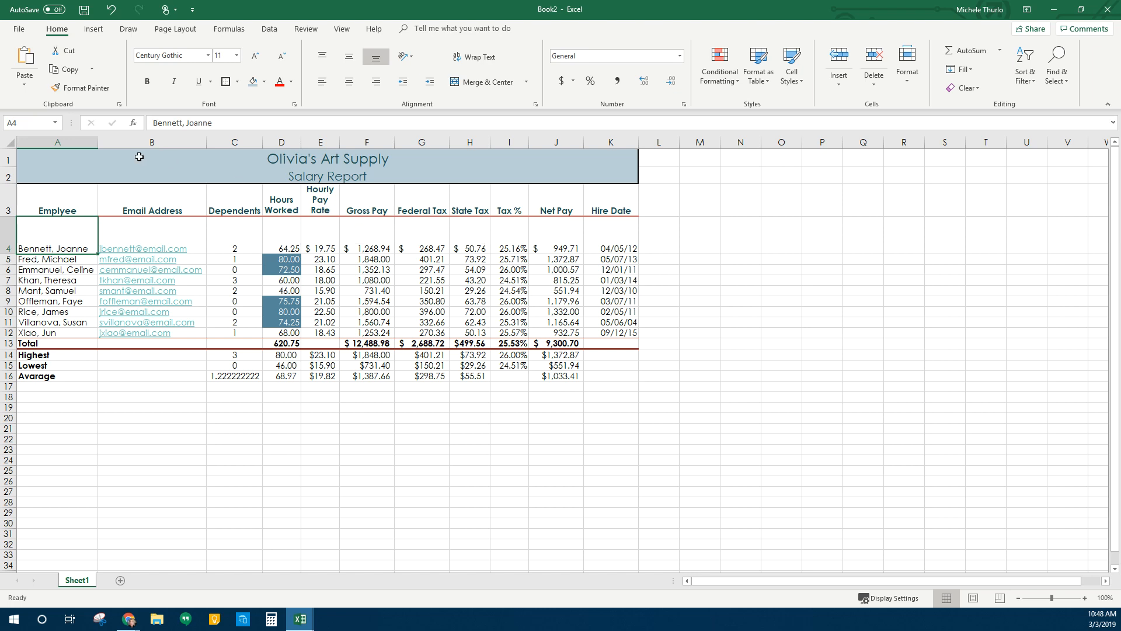
{"action": "left_click", "coordinate": [111, 10]}
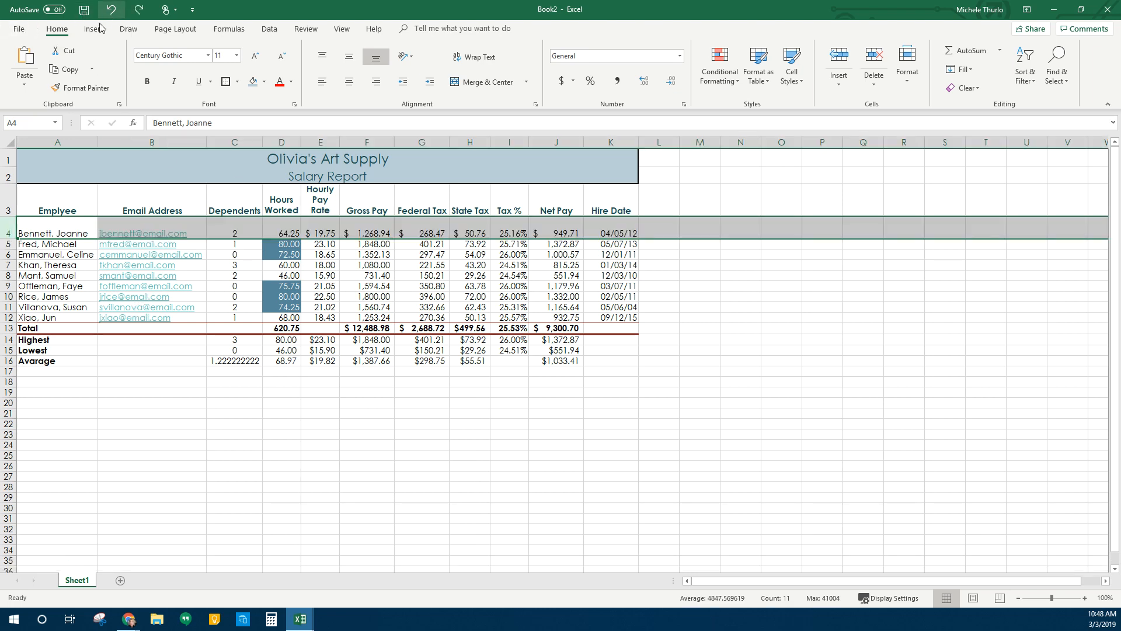
{"action": "left_click", "coordinate": [111, 10]}
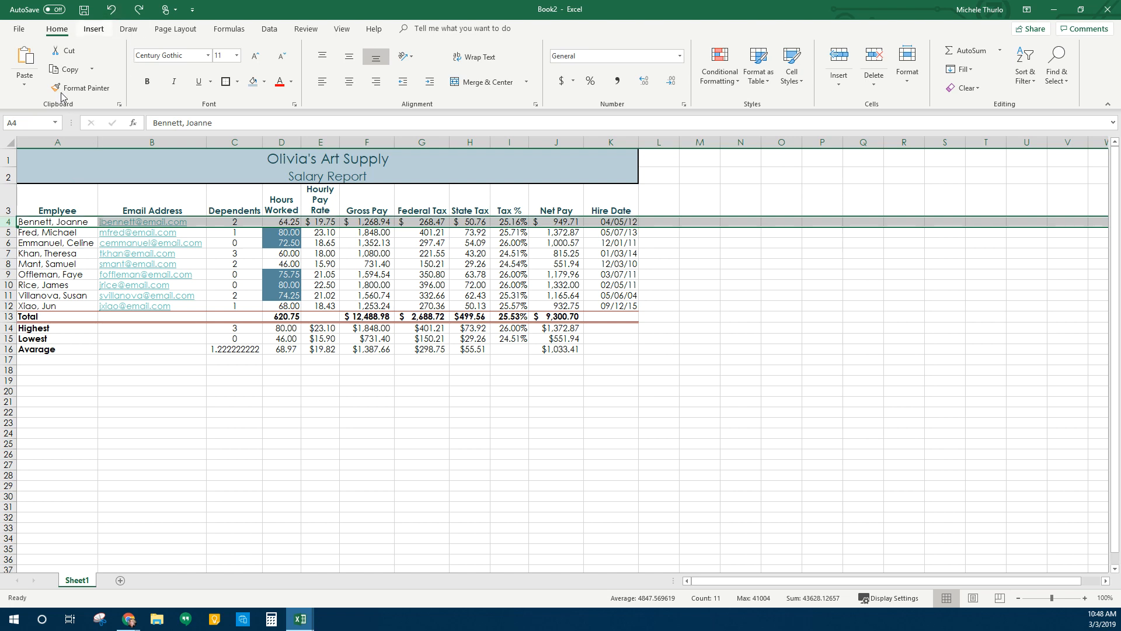
{"action": "left_click", "coordinate": [18, 211]}
{"action": "left_click_drag", "start_coordinate": [8, 216], "coordinate": [9, 221]}
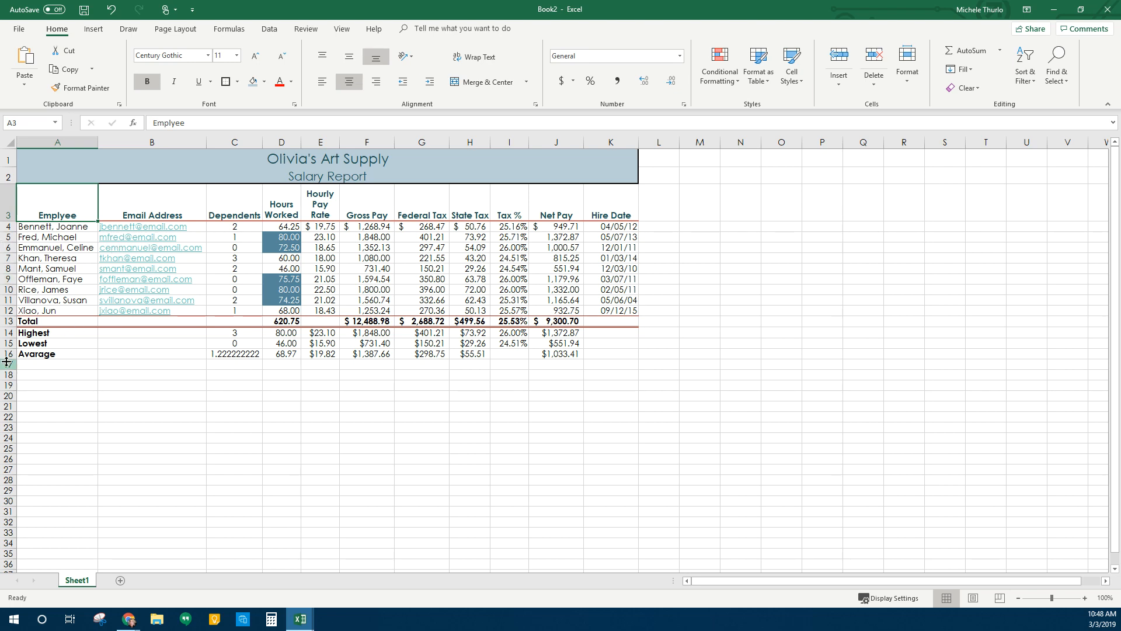
{"action": "left_click", "coordinate": [9, 334]}
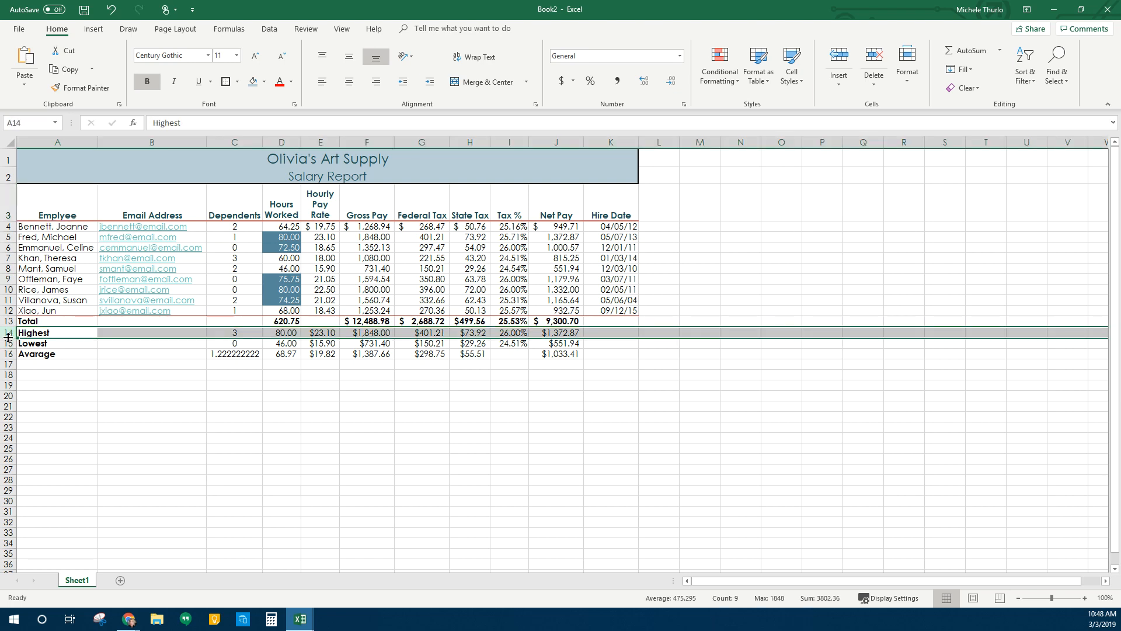
{"action": "left_click_drag", "start_coordinate": [8, 337], "coordinate": [9, 348]}
{"action": "left_click", "coordinate": [102, 427]}
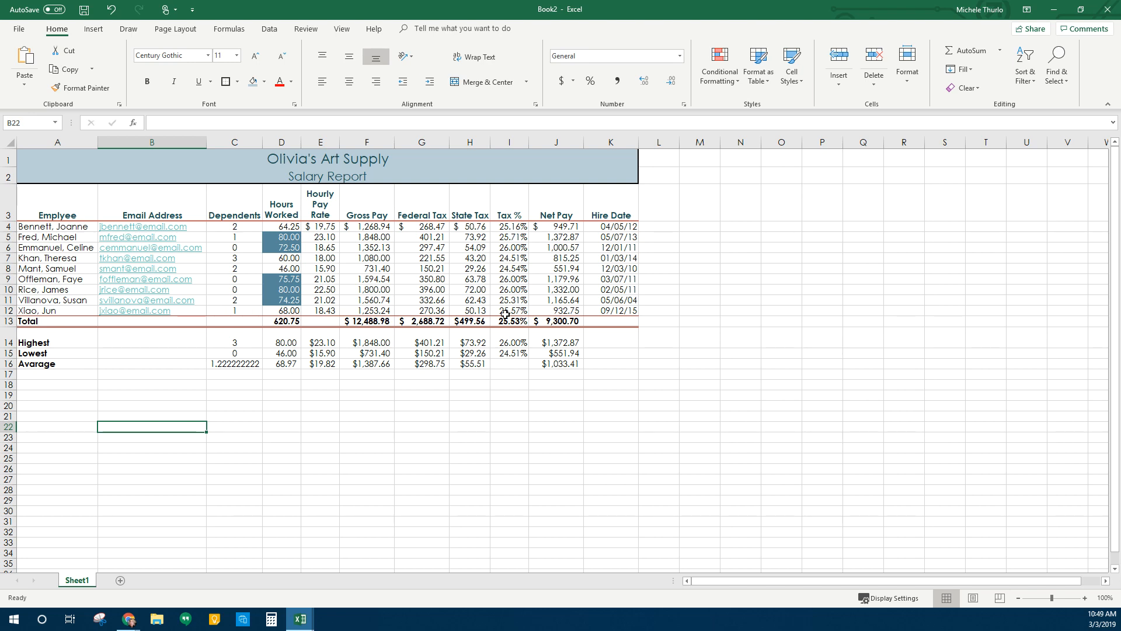
{"action": "left_click", "coordinate": [397, 418]}
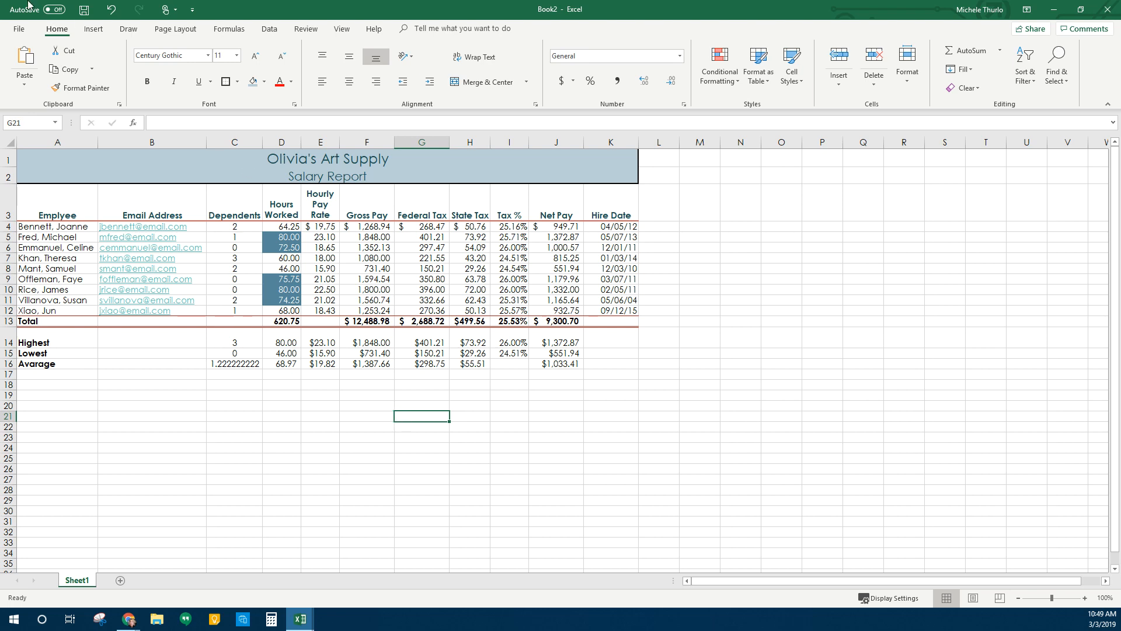
Spell-check from the top, changing Emplyee to Employee and Avarage to Average, ignoring two surnames
{"action": "left_click", "coordinate": [301, 30]}
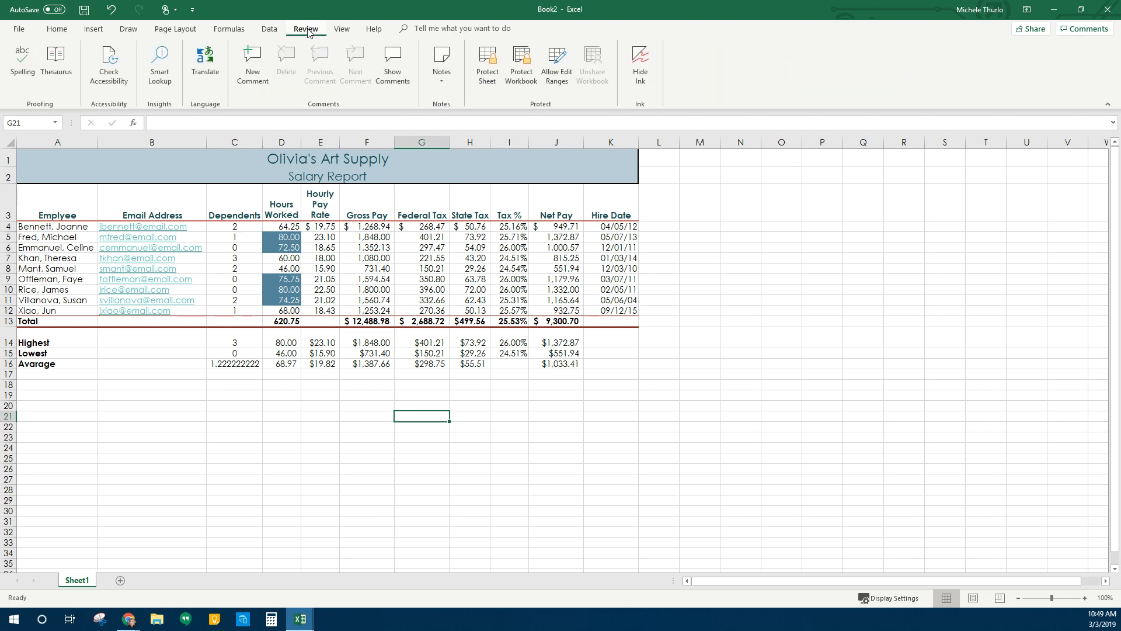
{"action": "left_click", "coordinate": [16, 69]}
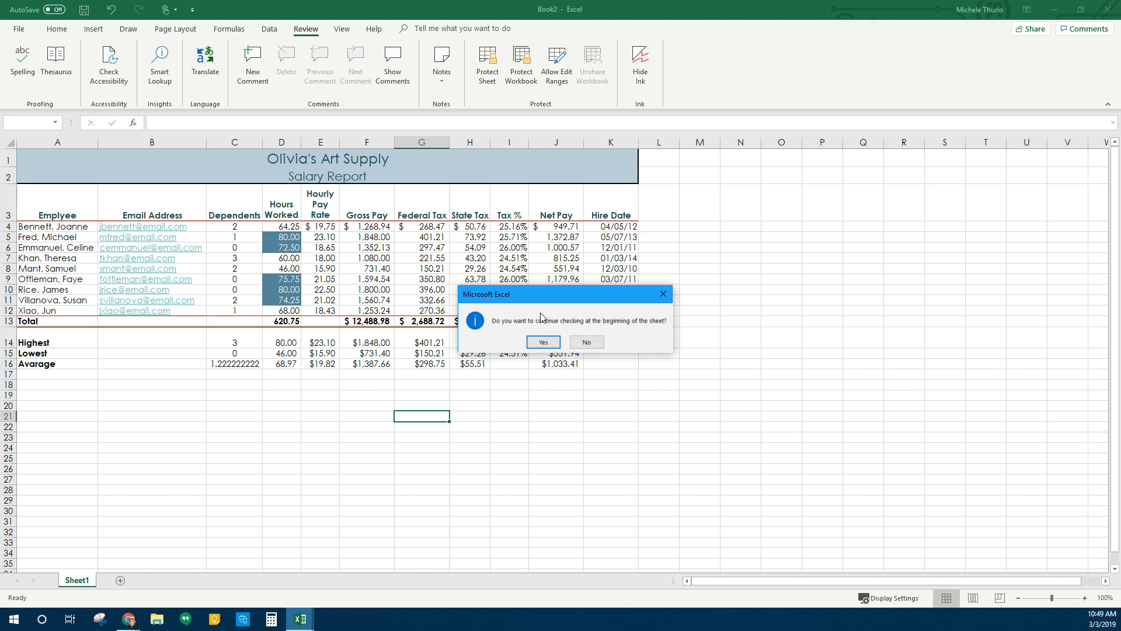
{"action": "left_click", "coordinate": [543, 342]}
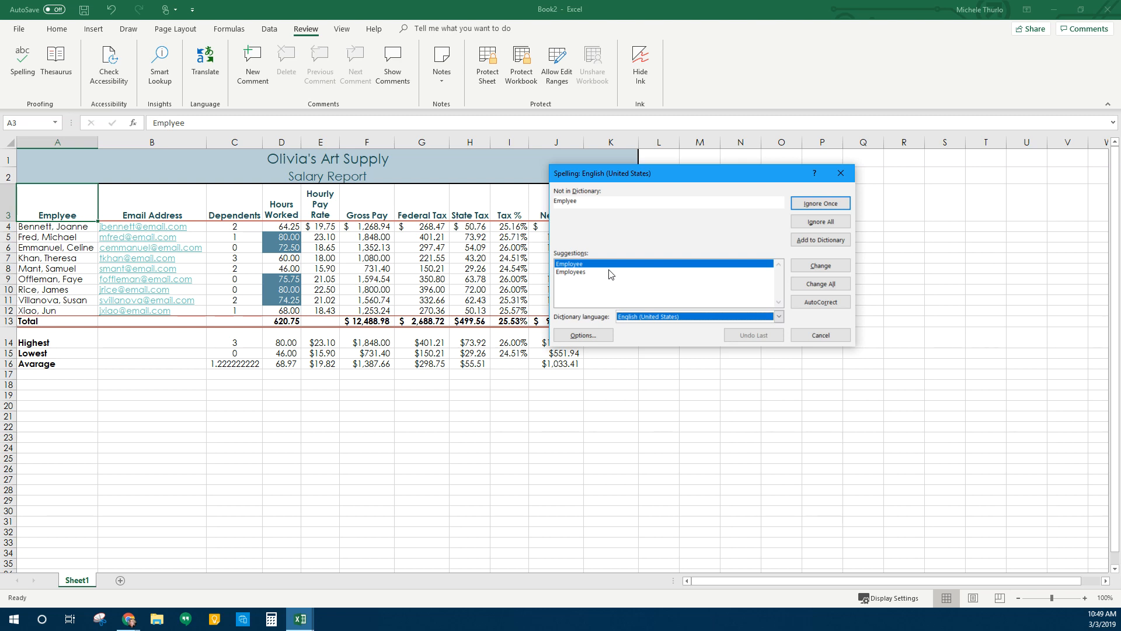
{"action": "left_click", "coordinate": [818, 264]}
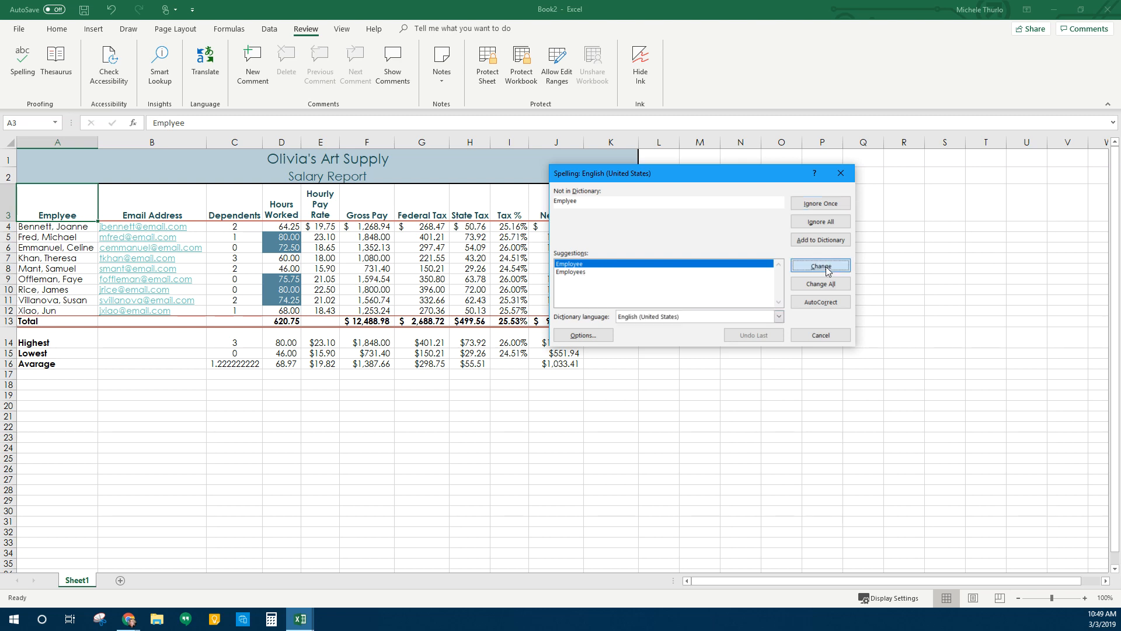
{"action": "left_click", "coordinate": [834, 206]}
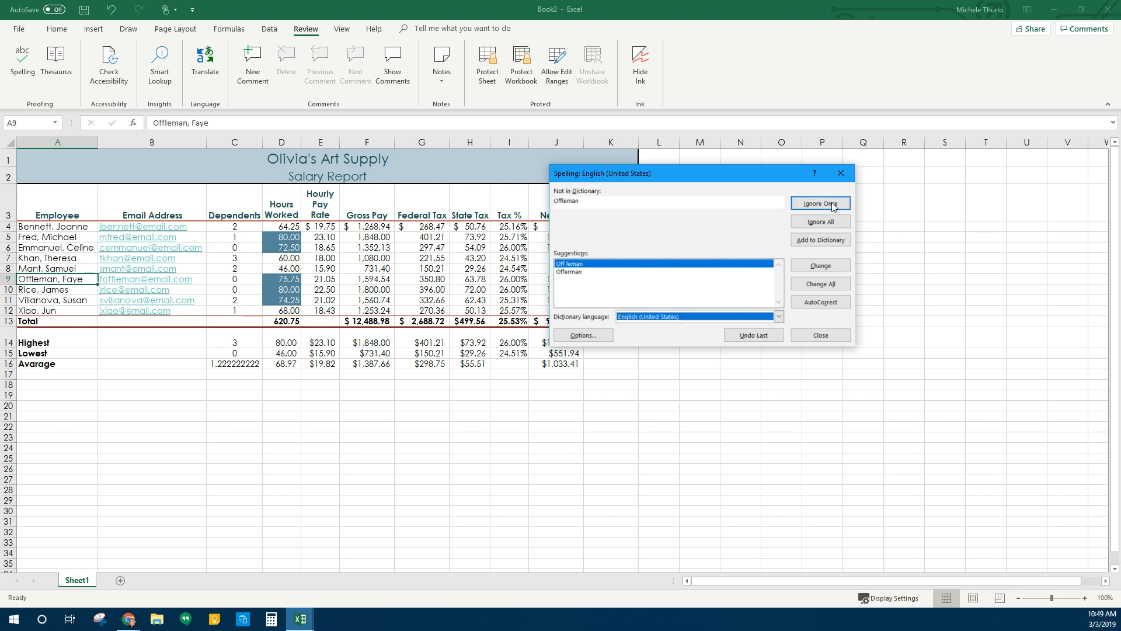
{"action": "left_click", "coordinate": [847, 205]}
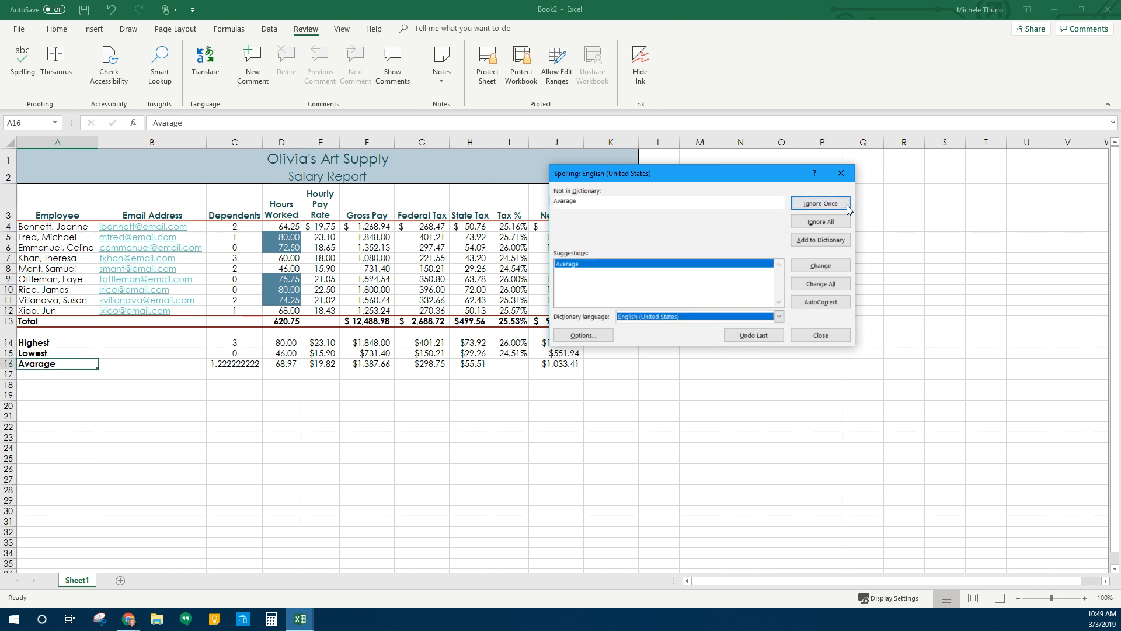
{"action": "left_click", "coordinate": [821, 266]}
{"action": "left_click", "coordinate": [564, 342]}
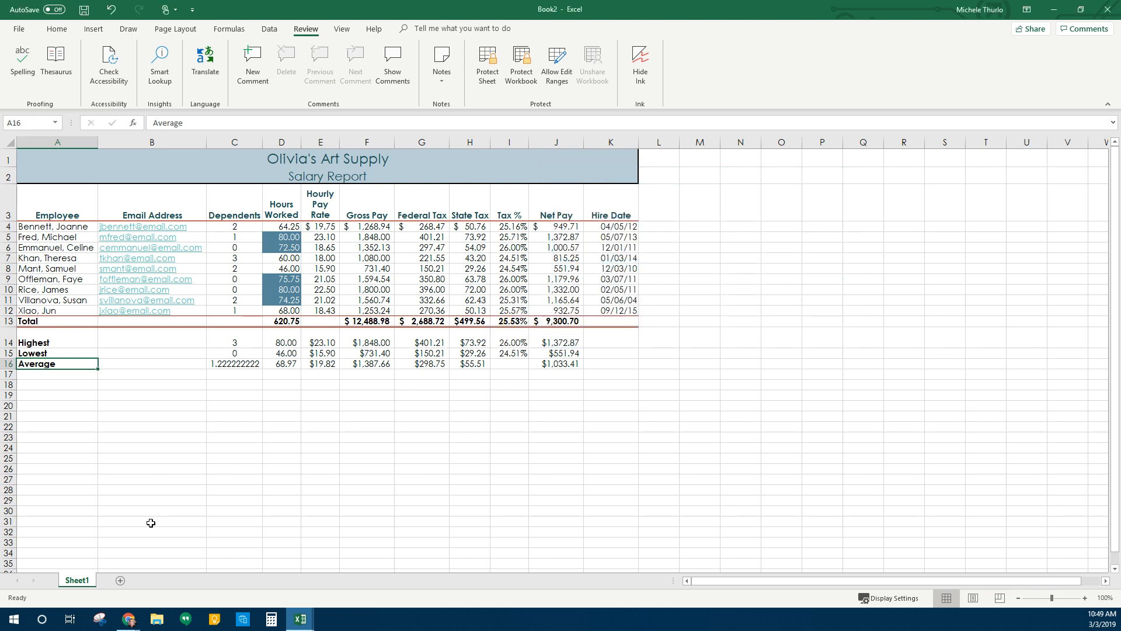
{"action": "left_click", "coordinate": [234, 490]}
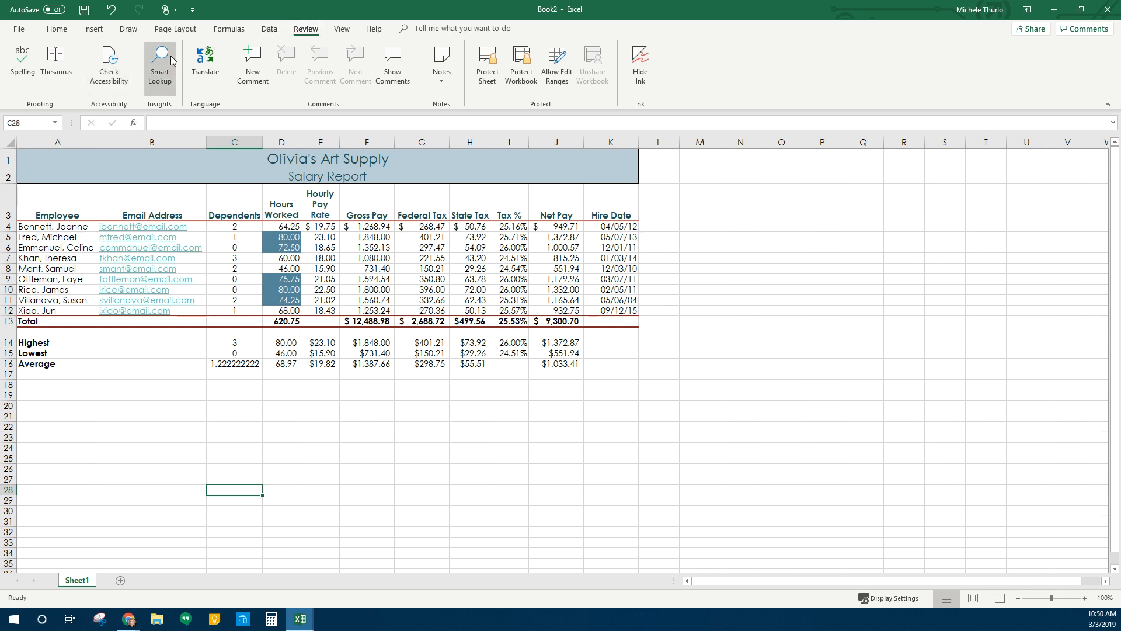
Switch the ribbon to the Page Layout tab
{"action": "left_click", "coordinate": [190, 31]}
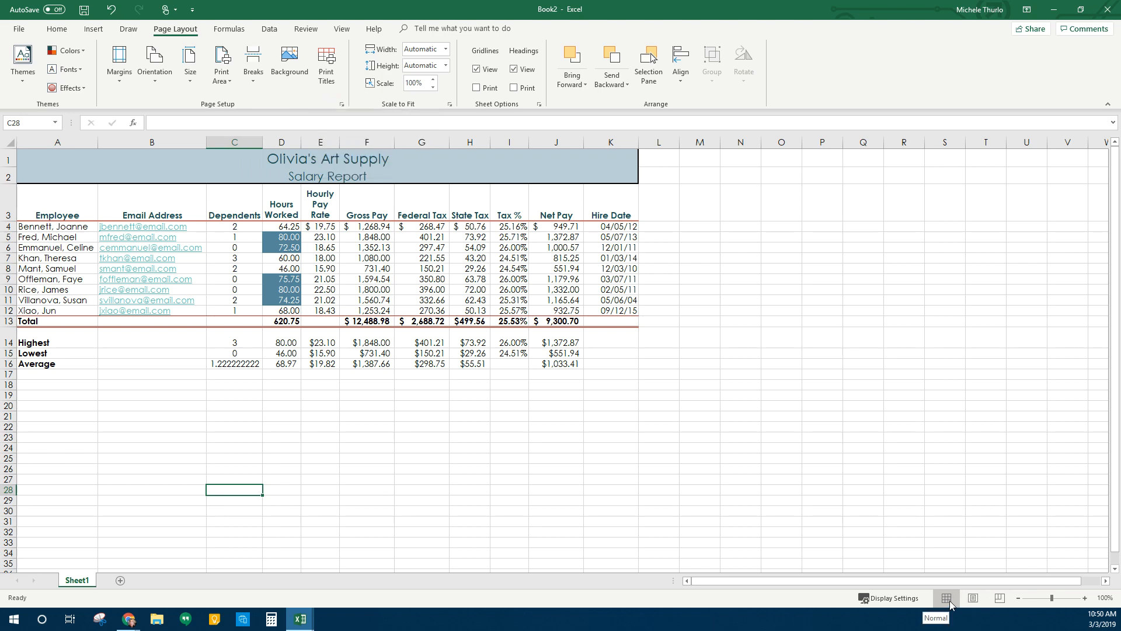
Autofit column H so State Tax shows $499.56, then switch to Page Layout view
{"action": "left_click", "coordinate": [1084, 598]}
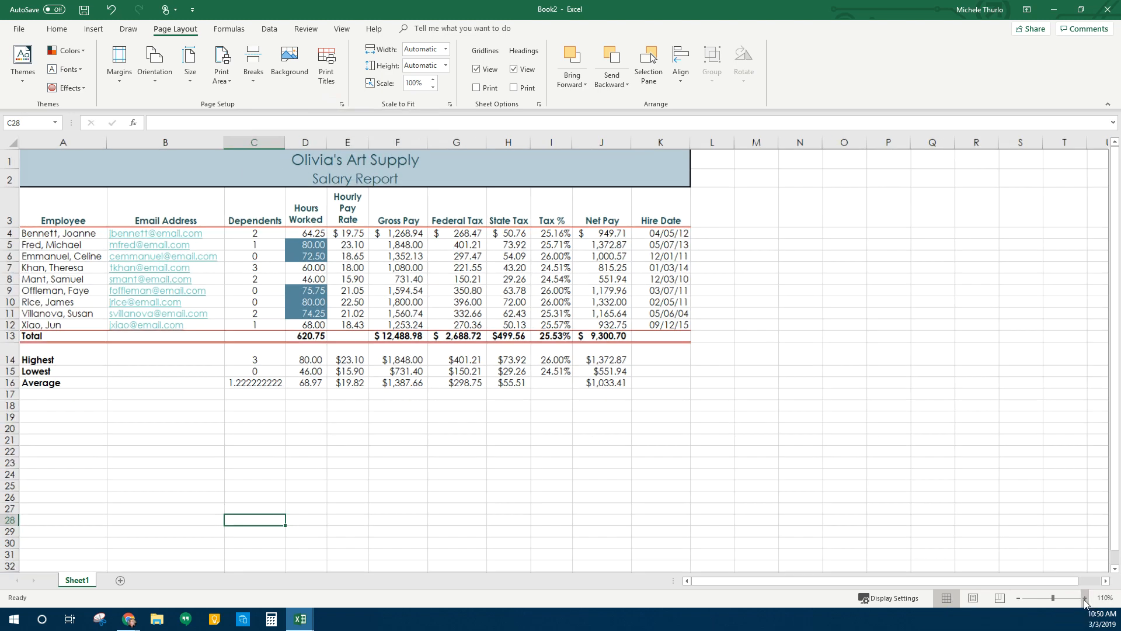
{"action": "left_click", "coordinate": [1084, 598]}
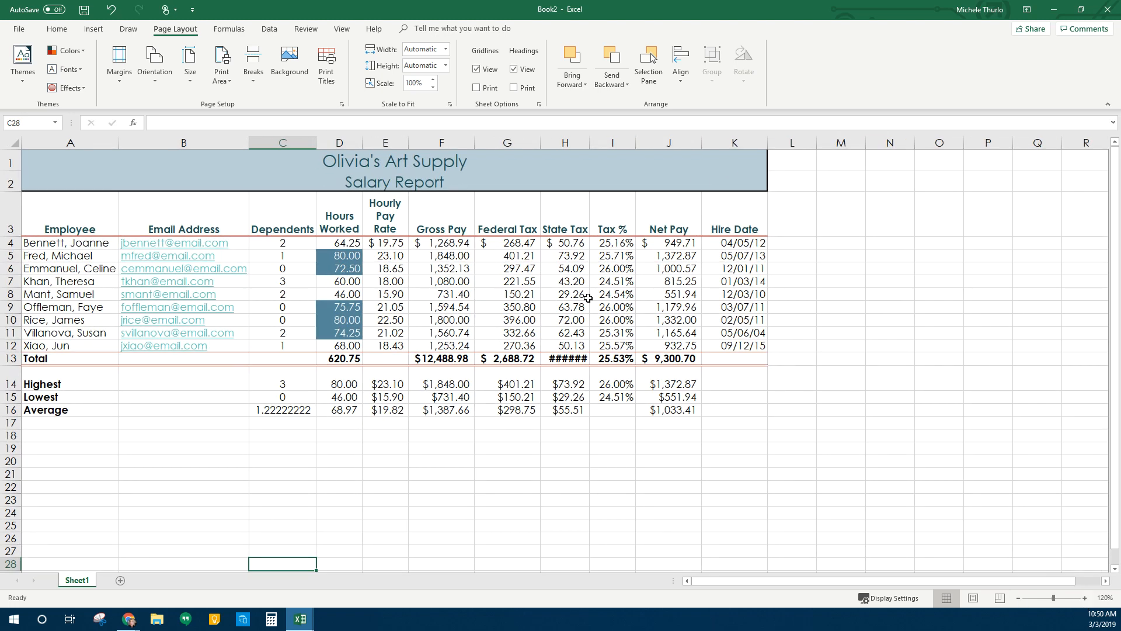
{"action": "double_click", "coordinate": [589, 142]}
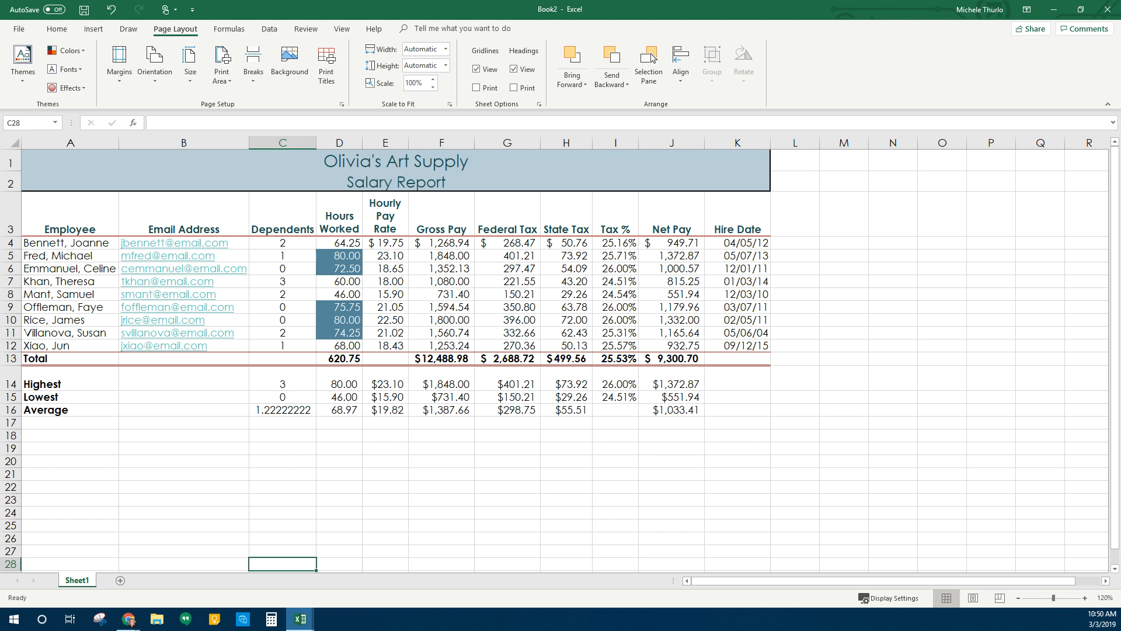
{"action": "left_click", "coordinate": [972, 600]}
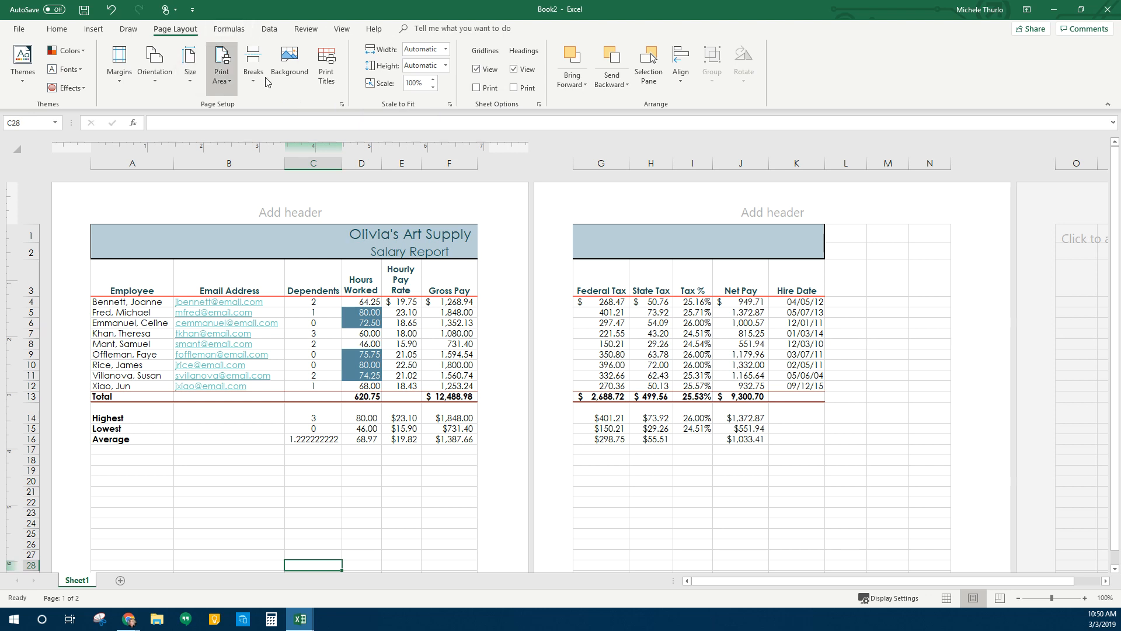
{"action": "left_click", "coordinate": [341, 104]}
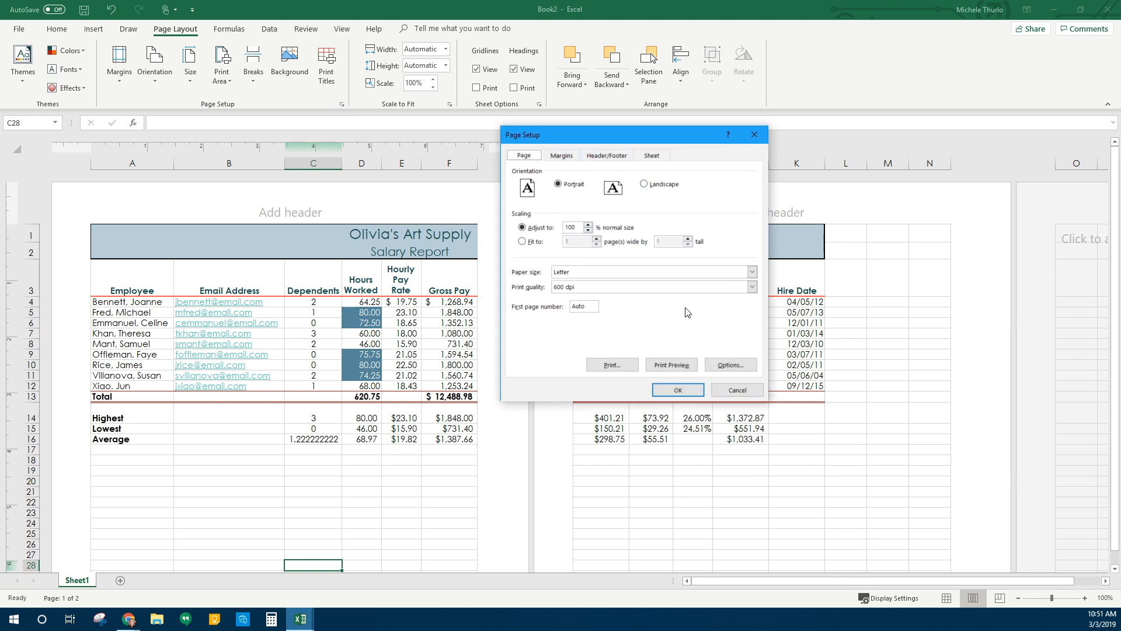
{"action": "left_click", "coordinate": [561, 155]}
{"action": "left_click", "coordinate": [610, 155]}
{"action": "left_click", "coordinate": [650, 156]}
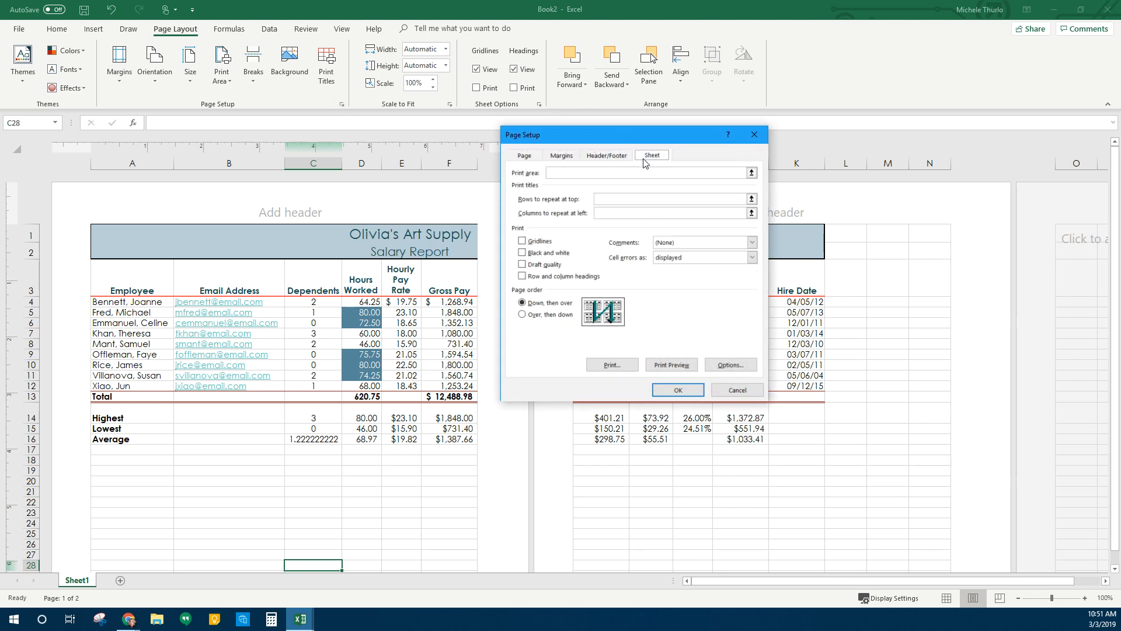
{"action": "left_click", "coordinate": [736, 390]}
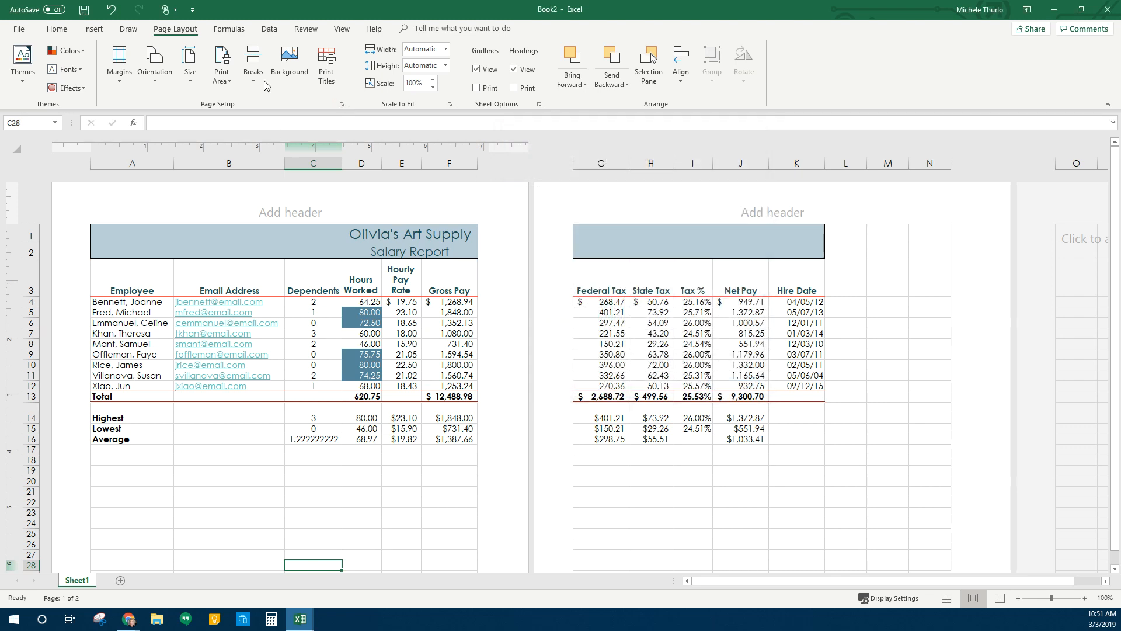
{"action": "left_click", "coordinate": [157, 80]}
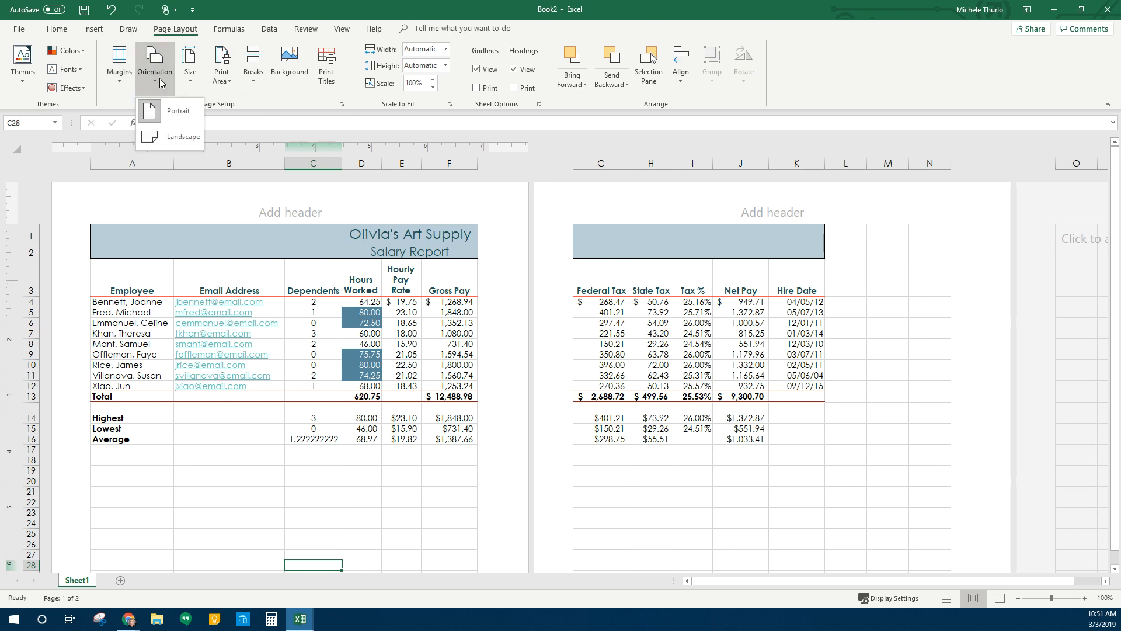
Set landscape orientation and 1-page width, leaving Gridlines Print off after toggling it
{"action": "left_click", "coordinate": [189, 139]}
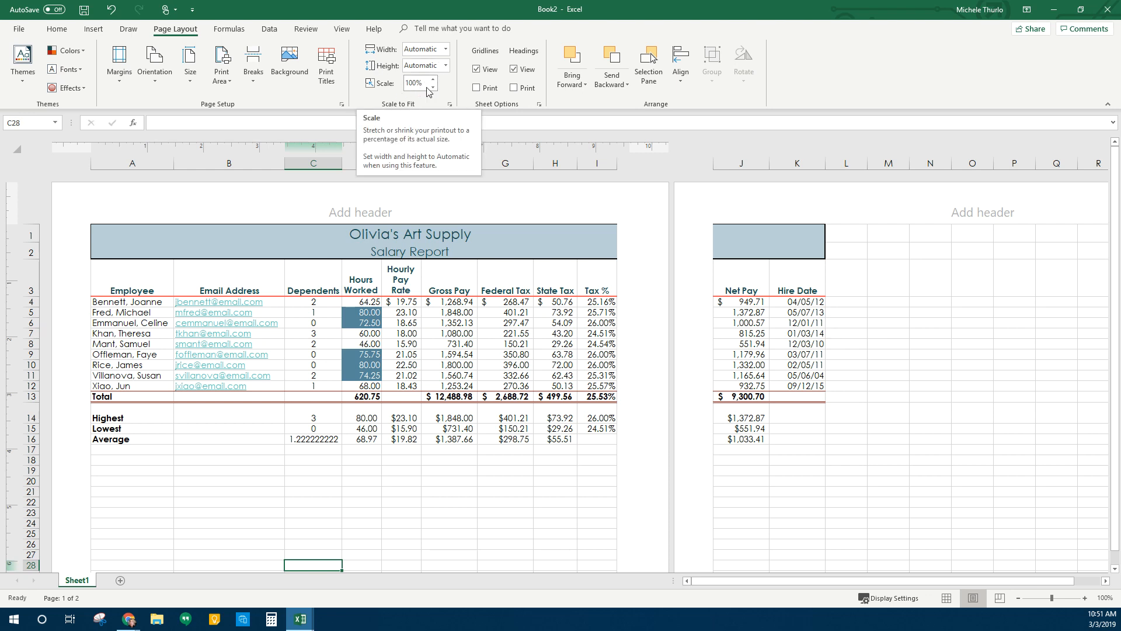
{"action": "left_click", "coordinate": [446, 50]}
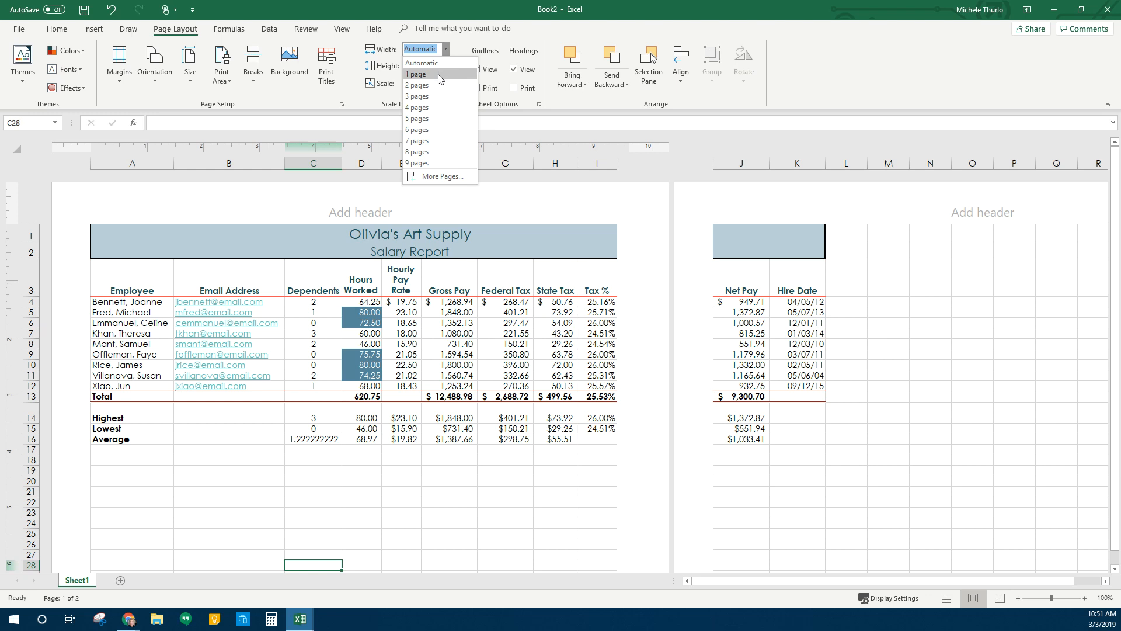
{"action": "left_click", "coordinate": [438, 75]}
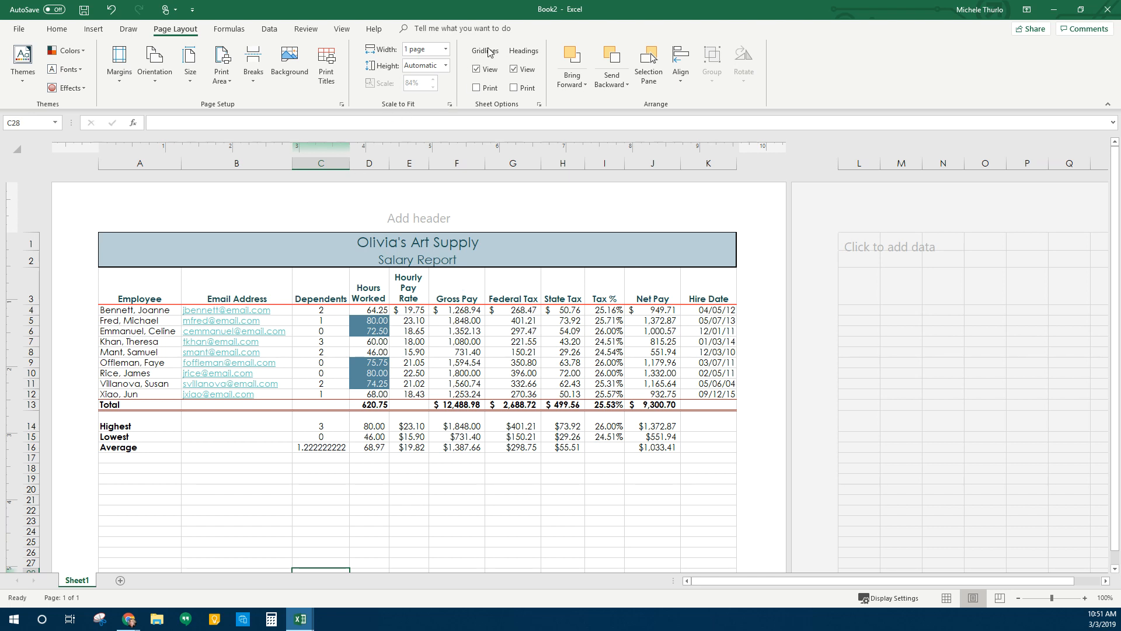
{"action": "left_click", "coordinate": [492, 87]}
{"action": "left_click", "coordinate": [483, 89]}
In Page Setup, centre the report horizontally and vertically, then move to the Sheet settings
{"action": "left_click", "coordinate": [343, 105]}
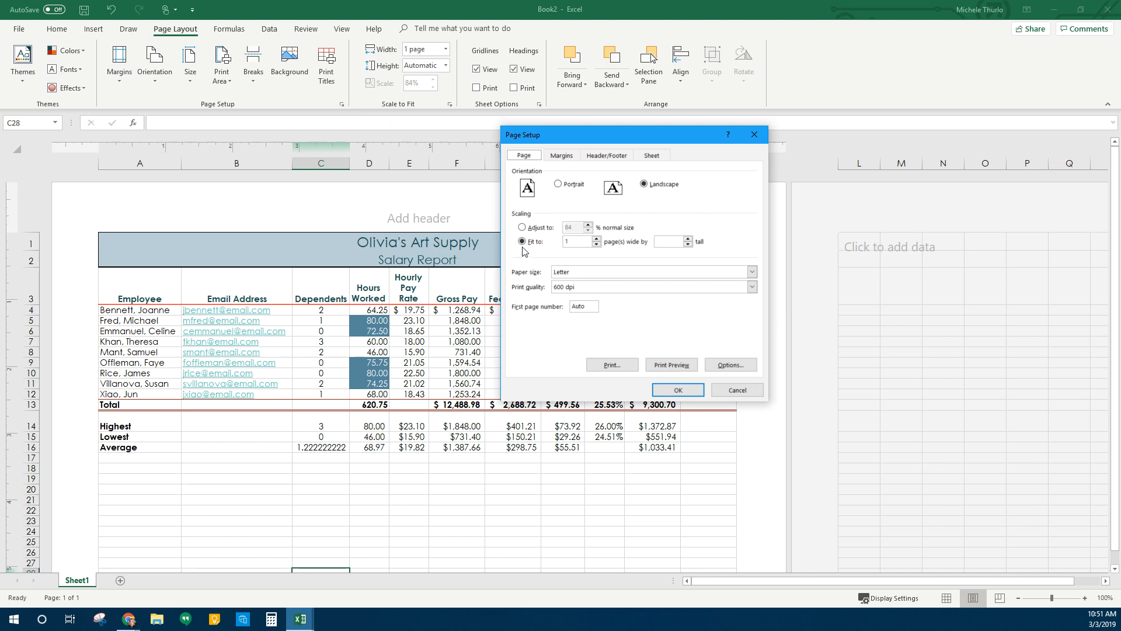
{"action": "left_click", "coordinate": [675, 243]}
{"action": "left_click", "coordinate": [564, 156]}
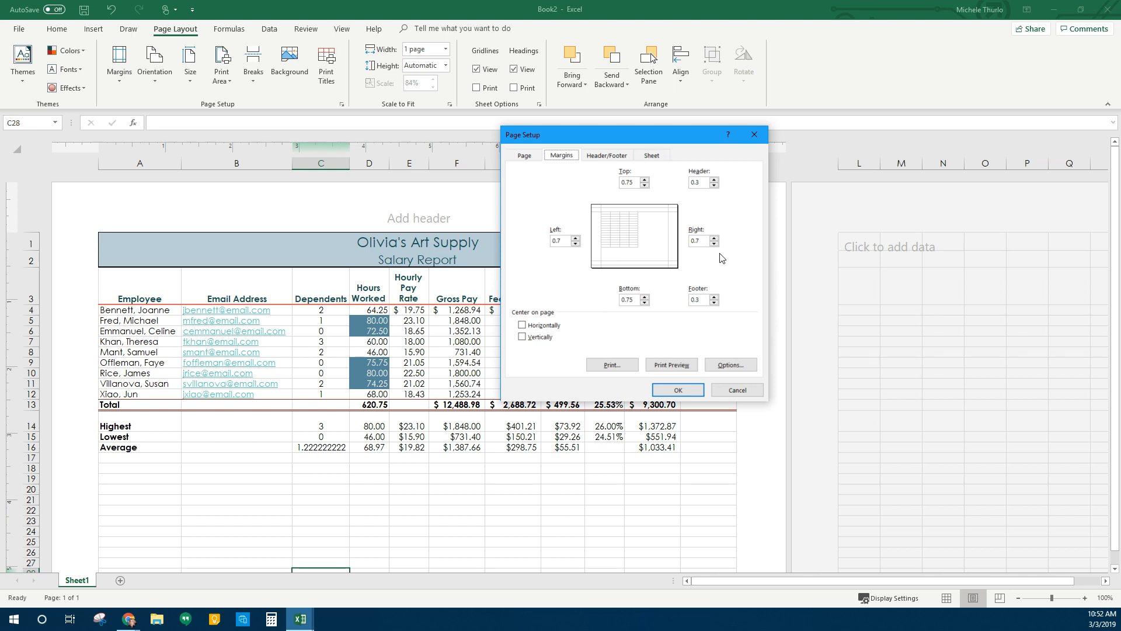
{"action": "left_click", "coordinate": [545, 326]}
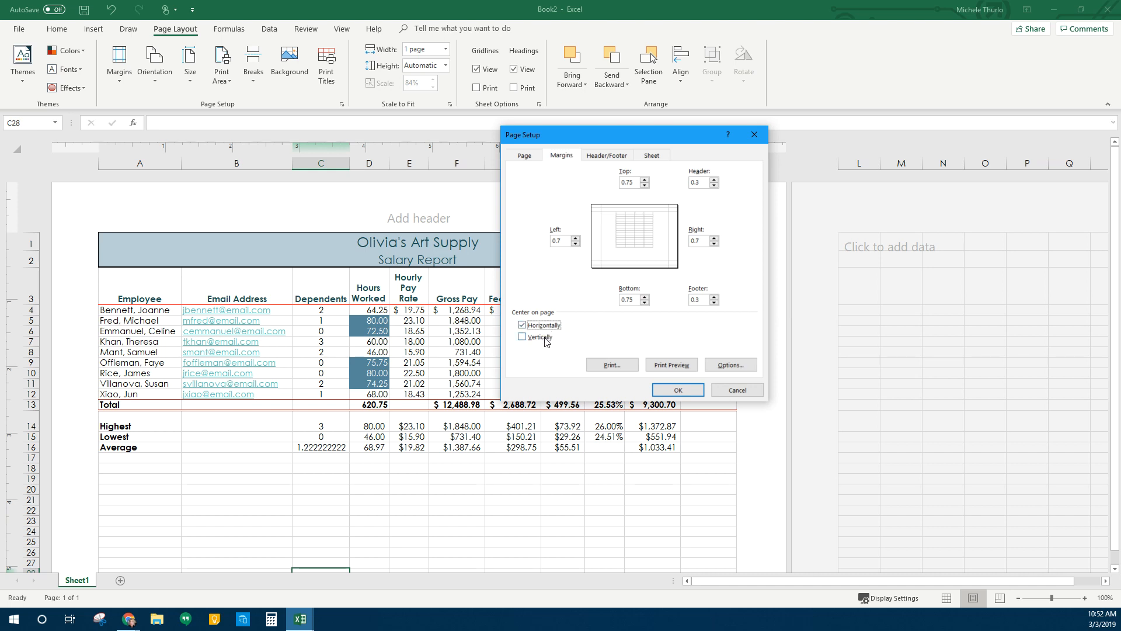
{"action": "left_click", "coordinate": [546, 340]}
{"action": "left_click", "coordinate": [608, 155]}
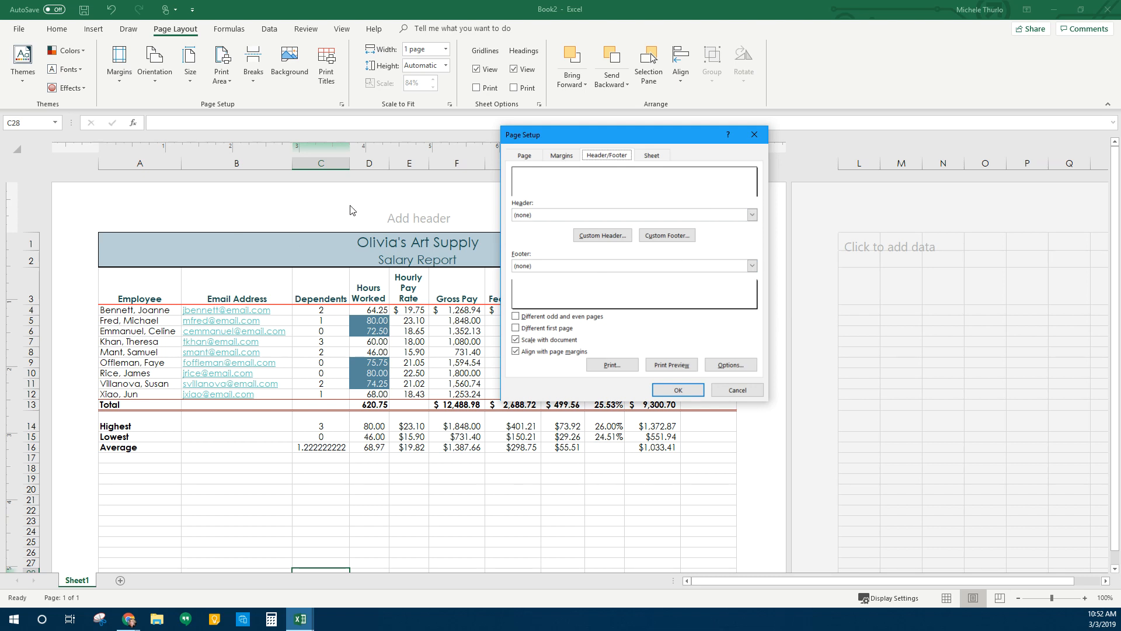
{"action": "left_click", "coordinate": [652, 155]}
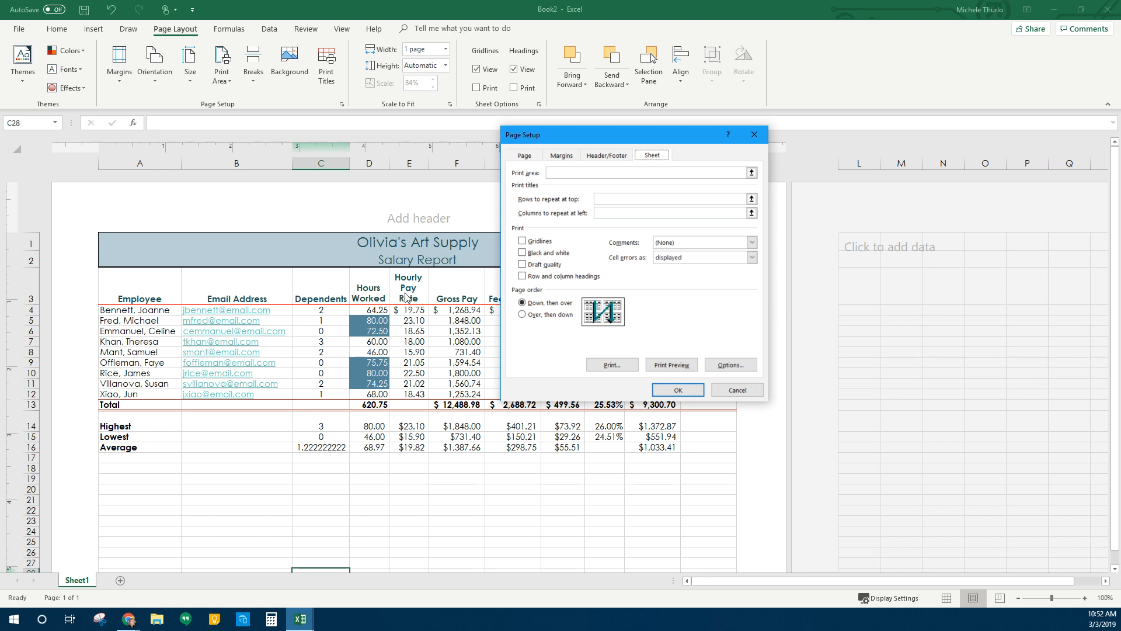
Clear the $3:$3 entry from Rows to repeat at top and apply Page Setup
{"action": "left_click", "coordinate": [752, 199]}
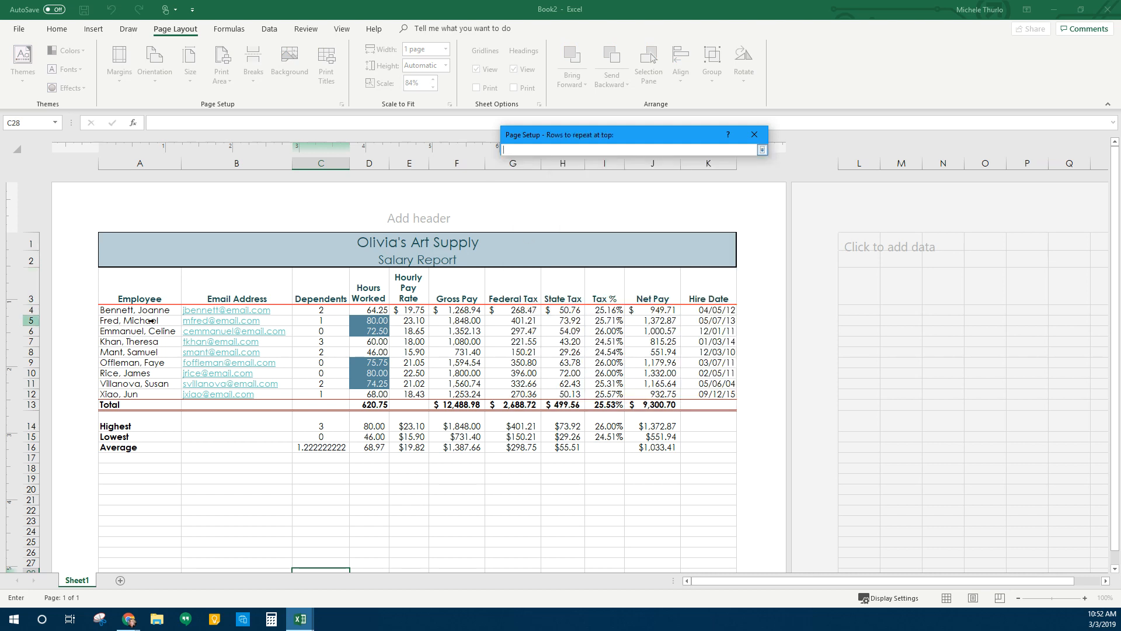
{"action": "left_click", "coordinate": [28, 298]}
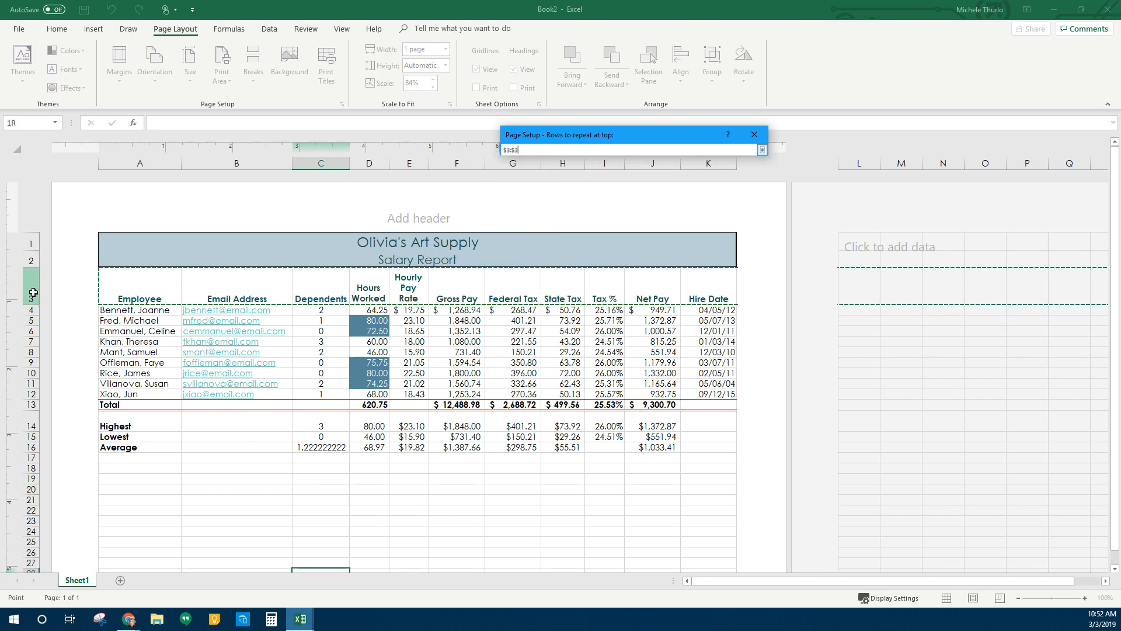
{"action": "left_click", "coordinate": [762, 149]}
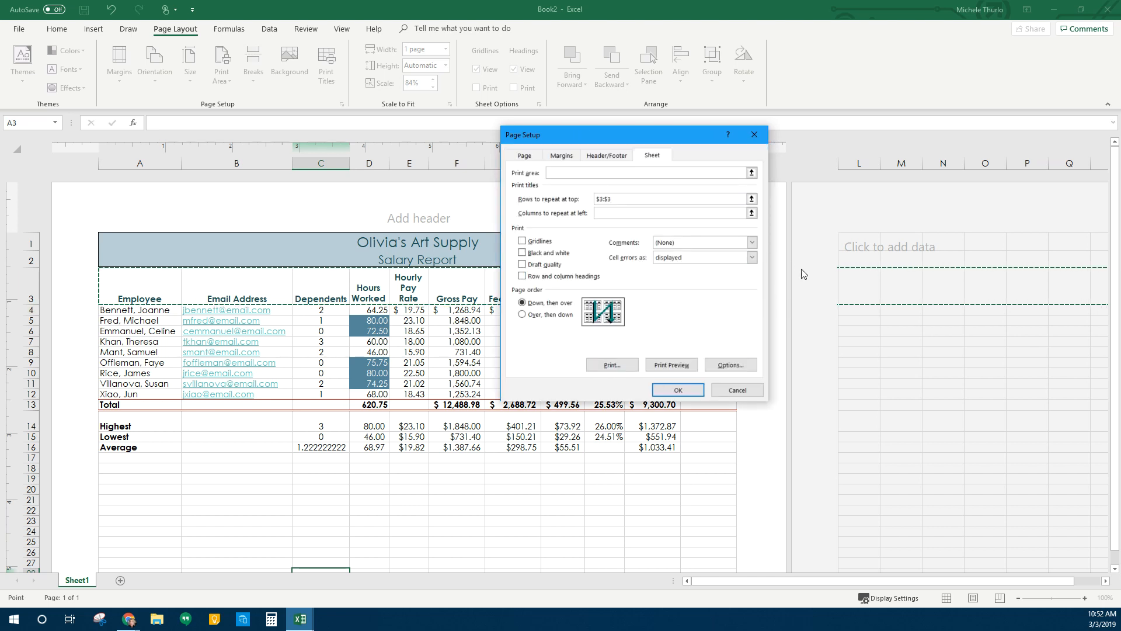
{"action": "left_click_drag", "start_coordinate": [651, 199], "coordinate": [558, 200]}
{"action": "key", "text": "BackSpace"}
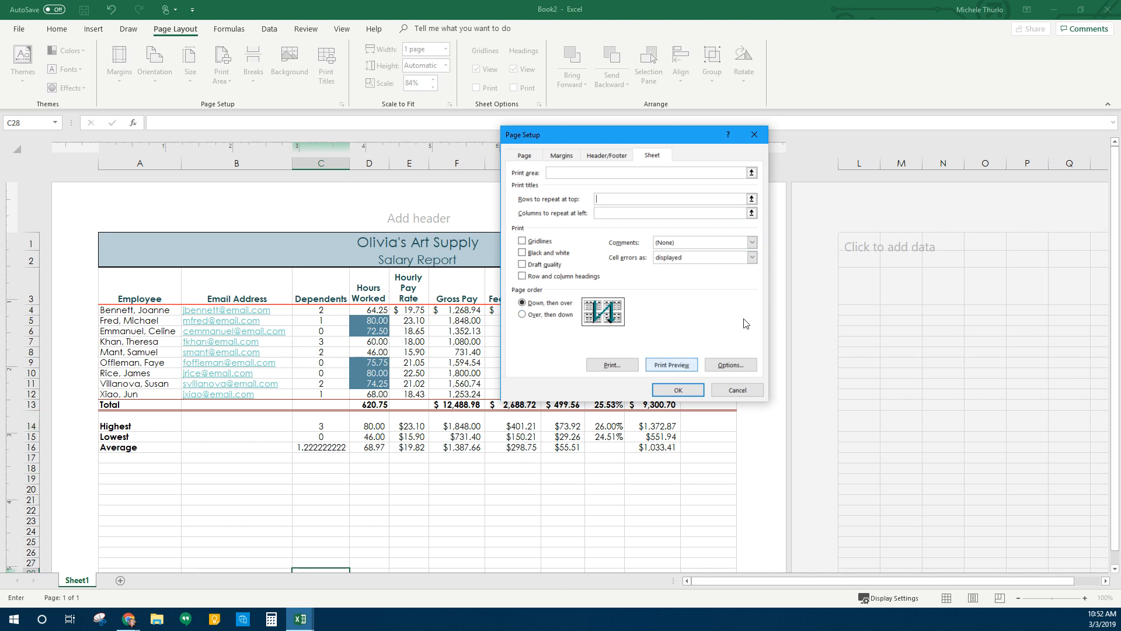
{"action": "left_click", "coordinate": [677, 390]}
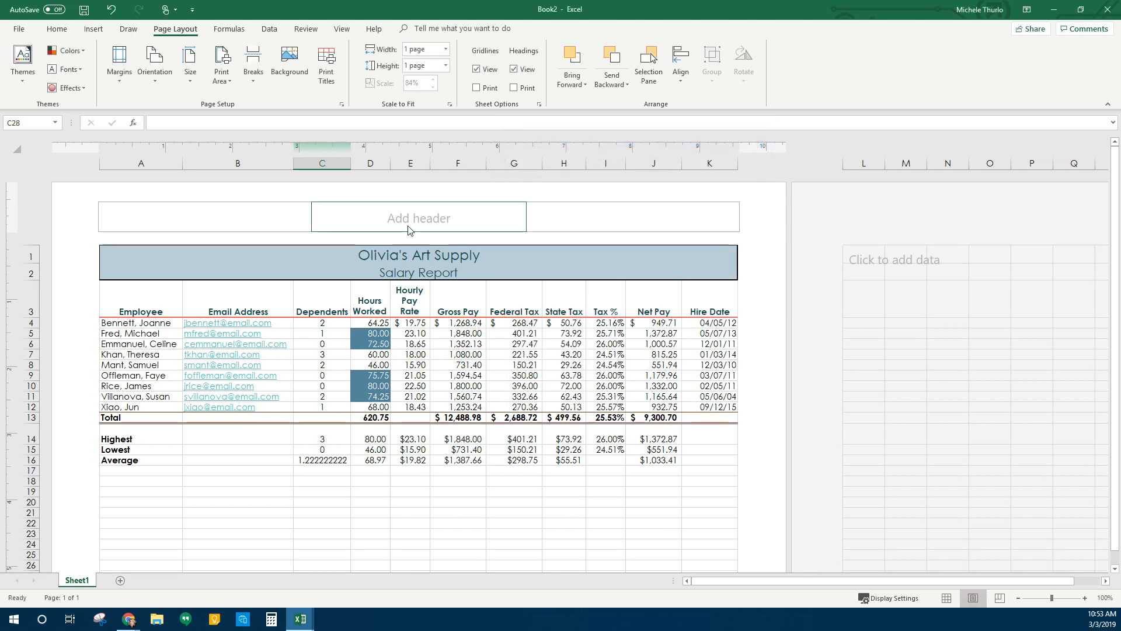
Enter the author's name, 'Olivia's Art Supply' and 'Salary Report' into the left, centre and right header sections
{"action": "left_click", "coordinate": [255, 223]}
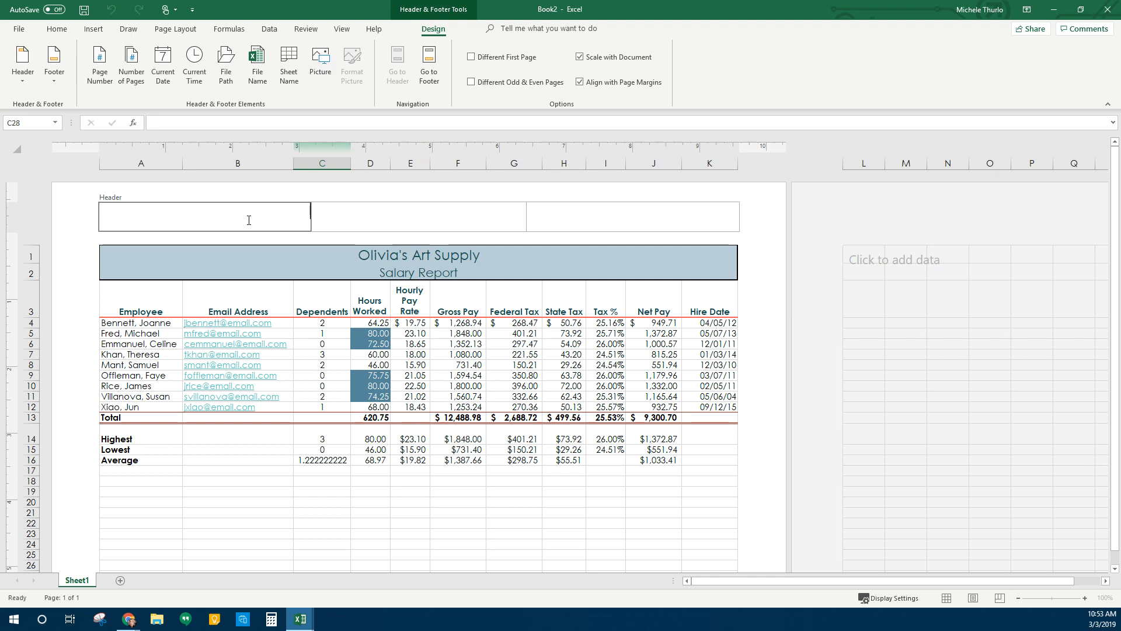
{"action": "type", "text": "M. Thurlo"}
{"action": "key", "text": "Tab"}
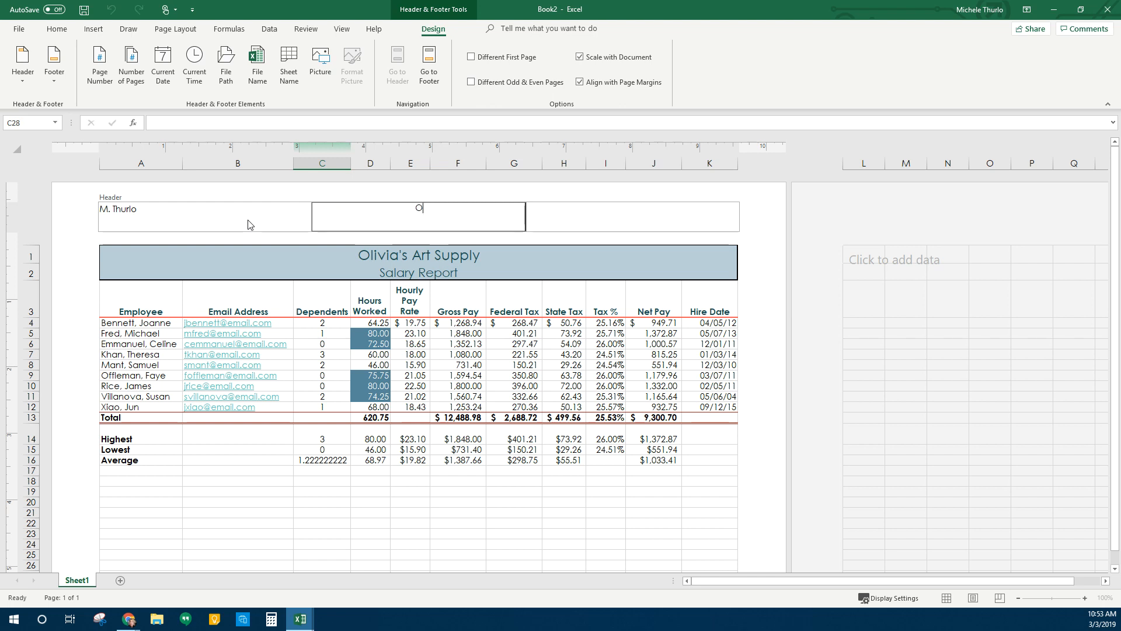
{"action": "type", "text": "Olivia's Art Supply"}
{"action": "key", "text": "Tab"}
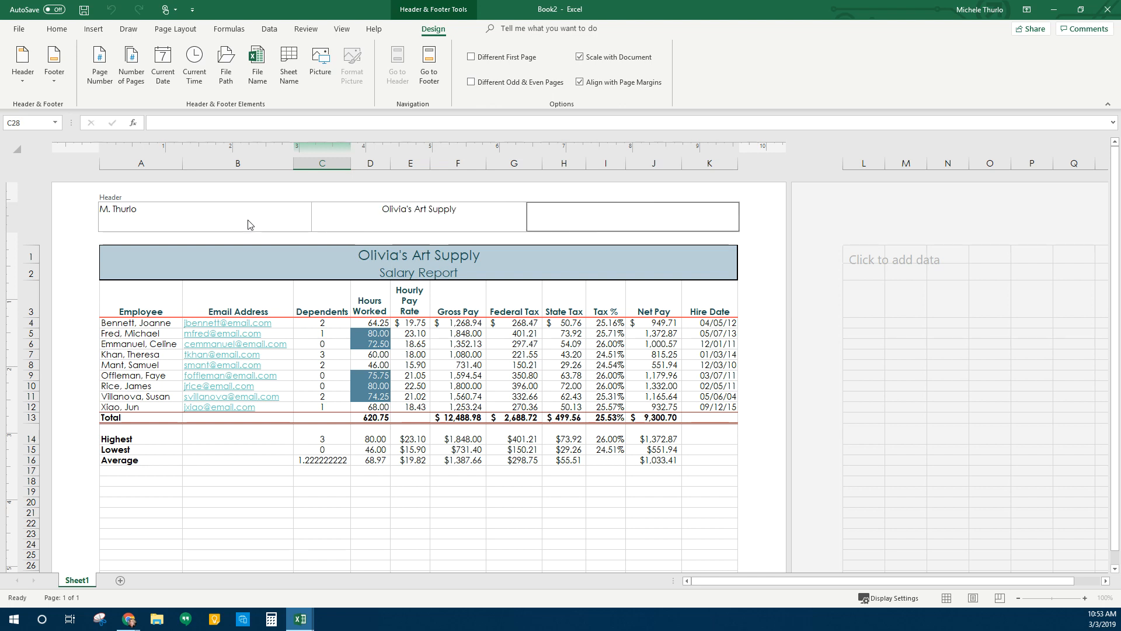
{"action": "type", "text": "lary Report"}
Replace the centre header text with 'Excel Chapter 2'
{"action": "left_click", "coordinate": [459, 210]}
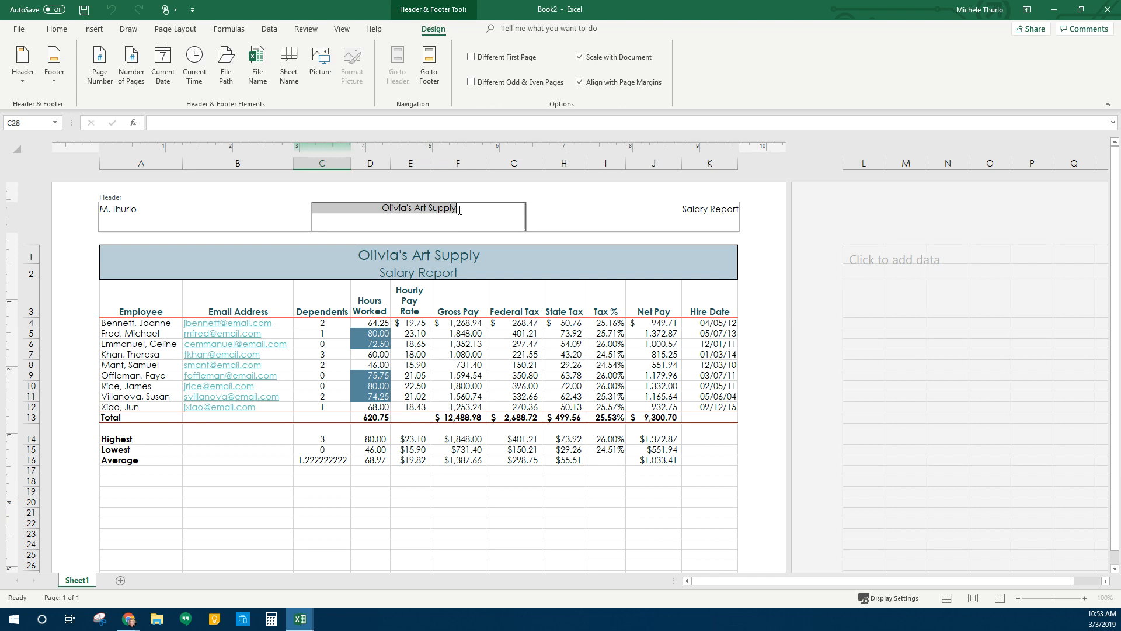
{"action": "double_click", "coordinate": [498, 212]}
{"action": "left_click", "coordinate": [499, 212]}
{"action": "left_click_drag", "start_coordinate": [457, 210], "coordinate": [380, 212]}
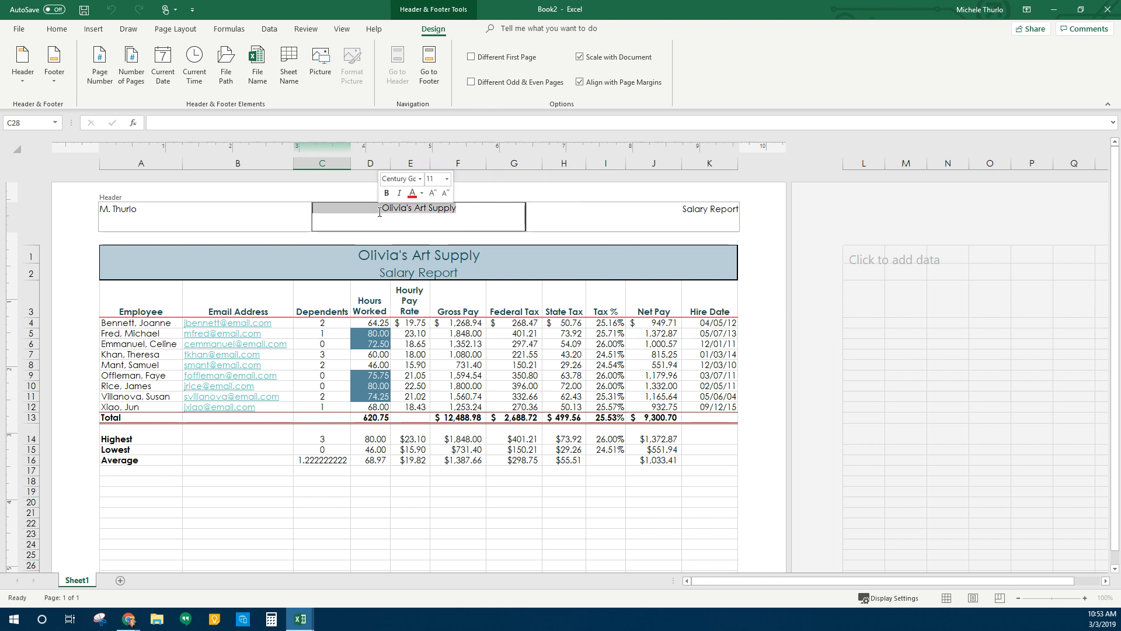
{"action": "key", "text": "Delete"}
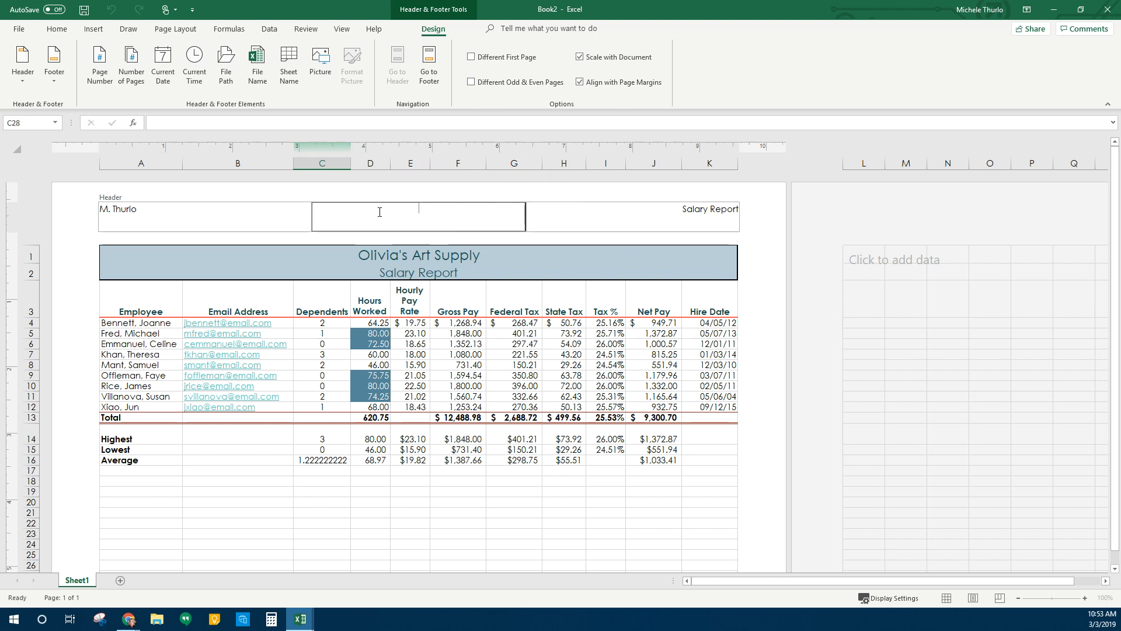
{"action": "type", "text": "Excel Chapter 2"}
{"action": "left_click", "coordinate": [619, 225]}
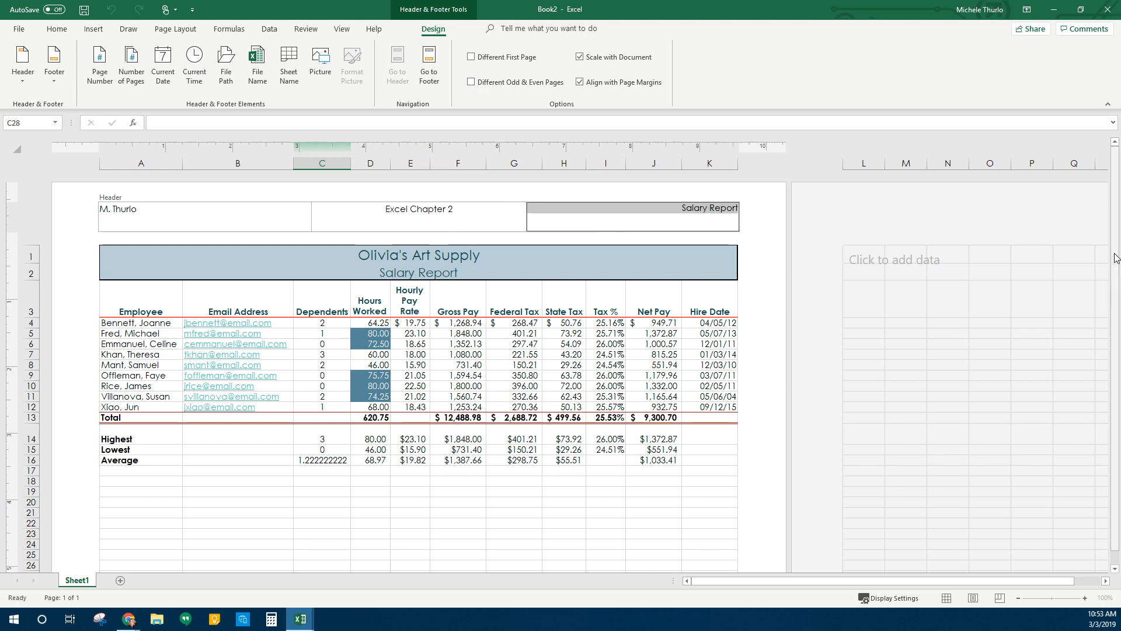
Insert the Current Date and Current Time into the right footer section
{"action": "left_click_drag", "start_coordinate": [1116, 257], "coordinate": [1116, 271]}
{"action": "scroll", "coordinate": [374, 471], "scroll_direction": "down", "scroll_amount": 5}
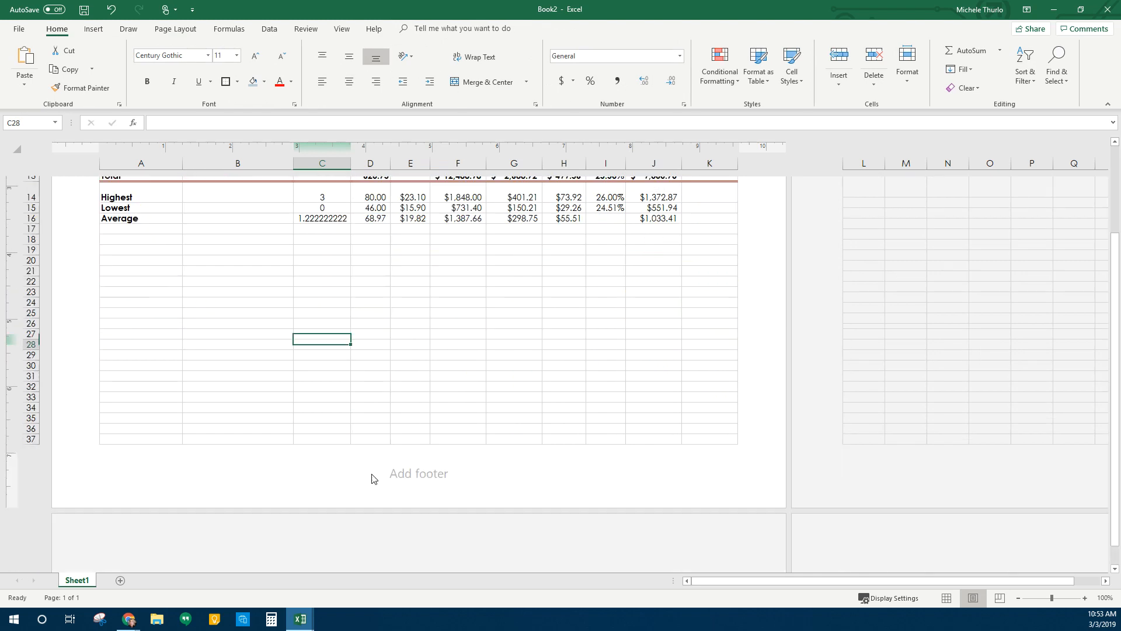
{"action": "left_click", "coordinate": [540, 467]}
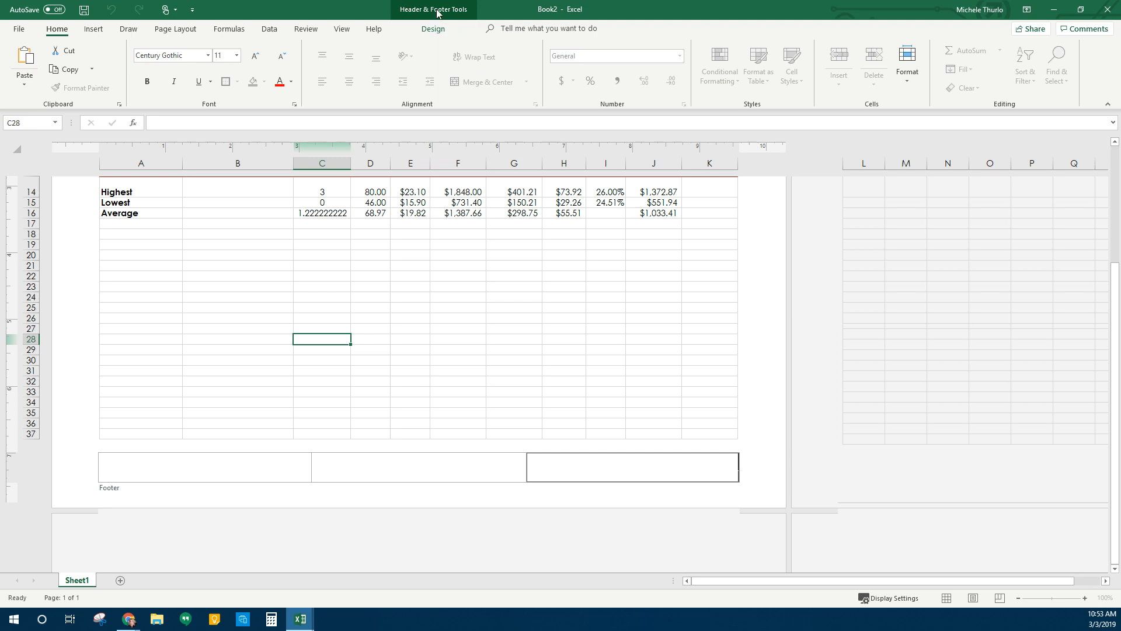
{"action": "left_click", "coordinate": [438, 32]}
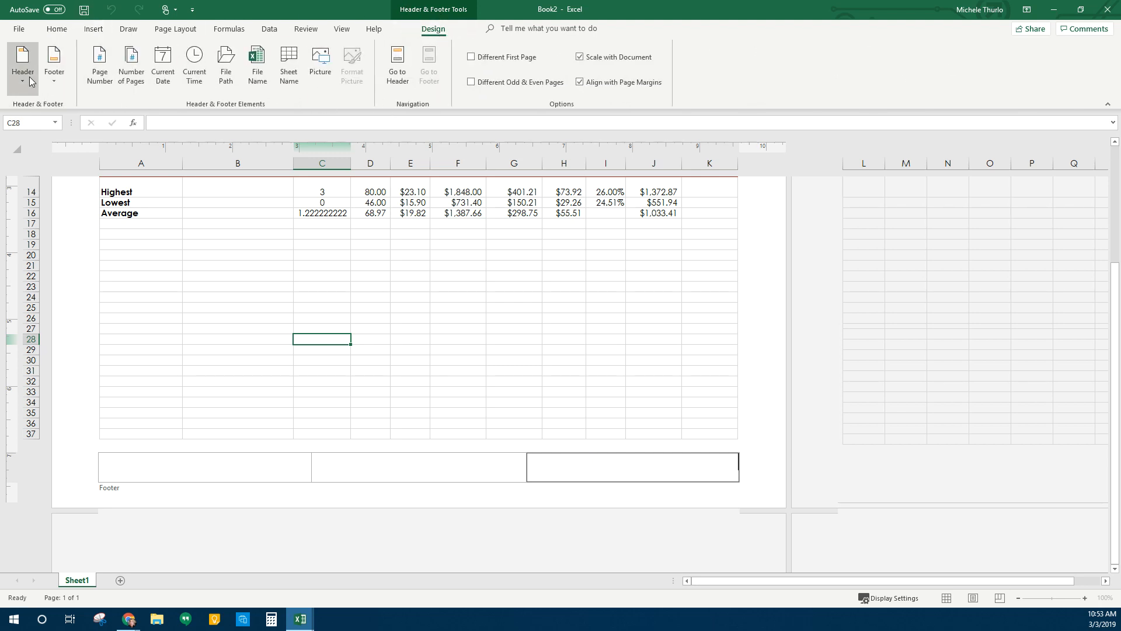
{"action": "left_click", "coordinate": [166, 77]}
{"action": "left_click", "coordinate": [201, 76]}
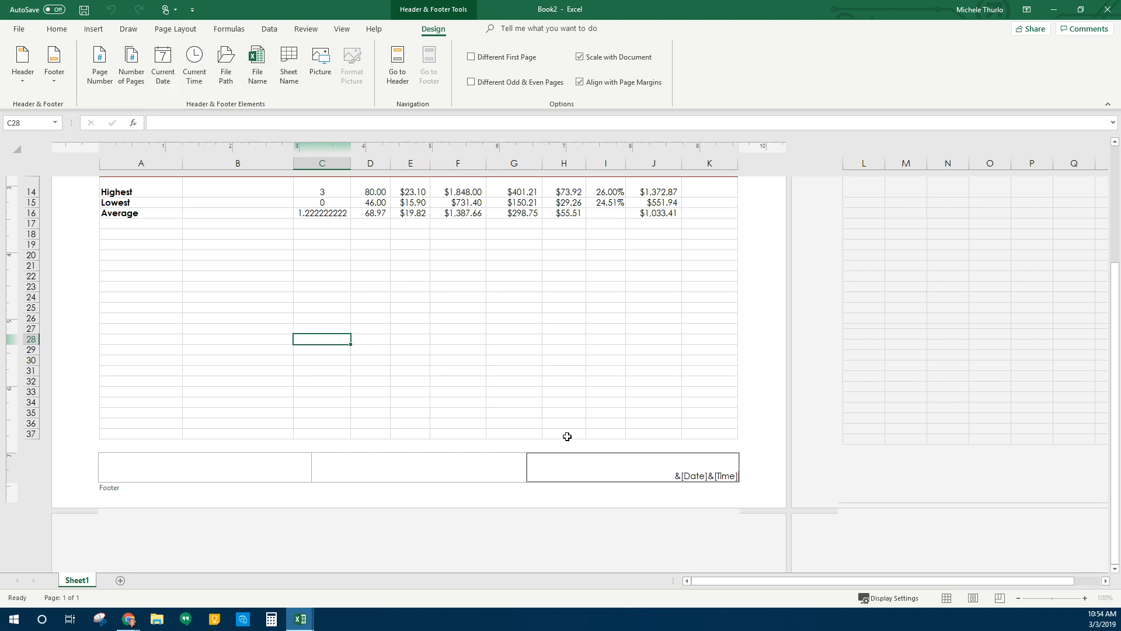
Add the File Name field to the left footer and Sheet Name to the centre
{"action": "left_click", "coordinate": [158, 470]}
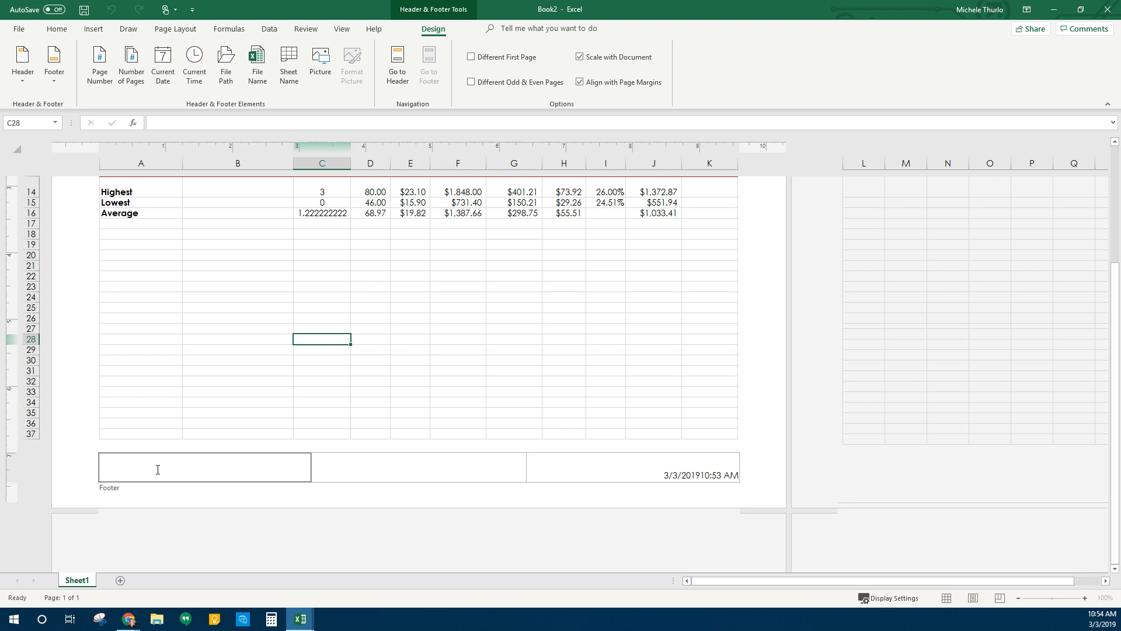
{"action": "left_click", "coordinate": [258, 65]}
{"action": "left_click", "coordinate": [415, 471]}
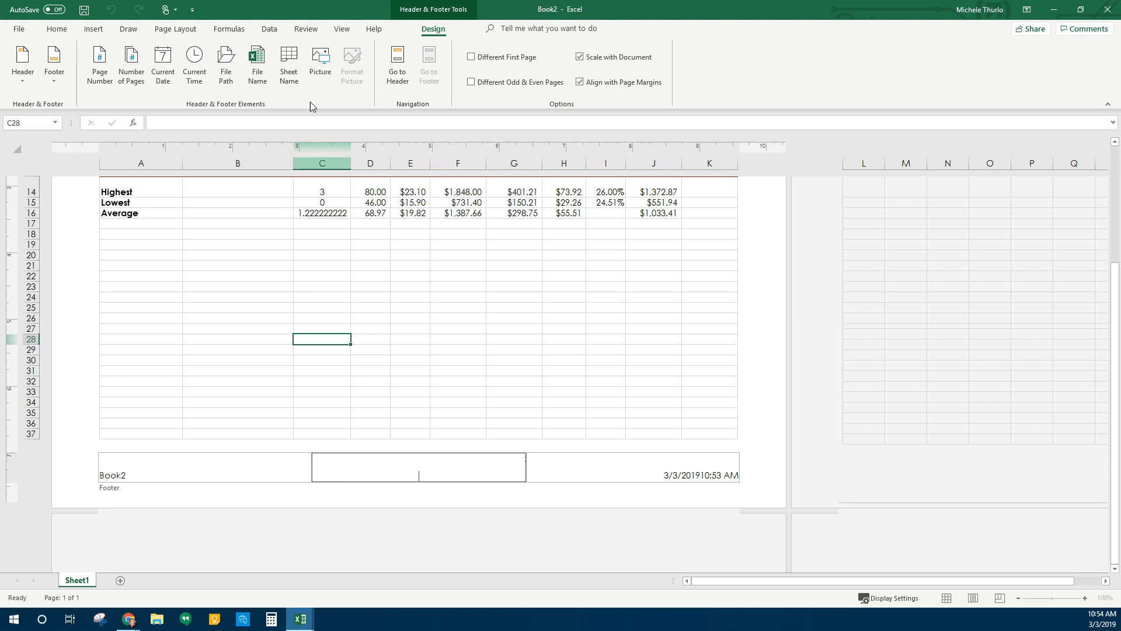
{"action": "left_click", "coordinate": [286, 59]}
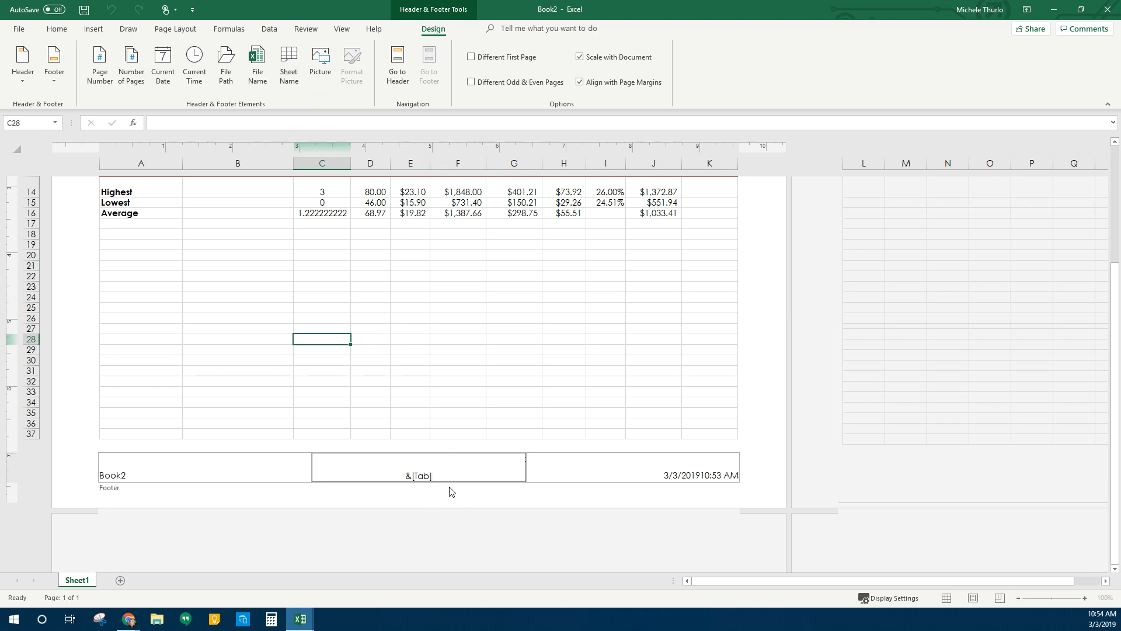
{"action": "left_click", "coordinate": [57, 30]}
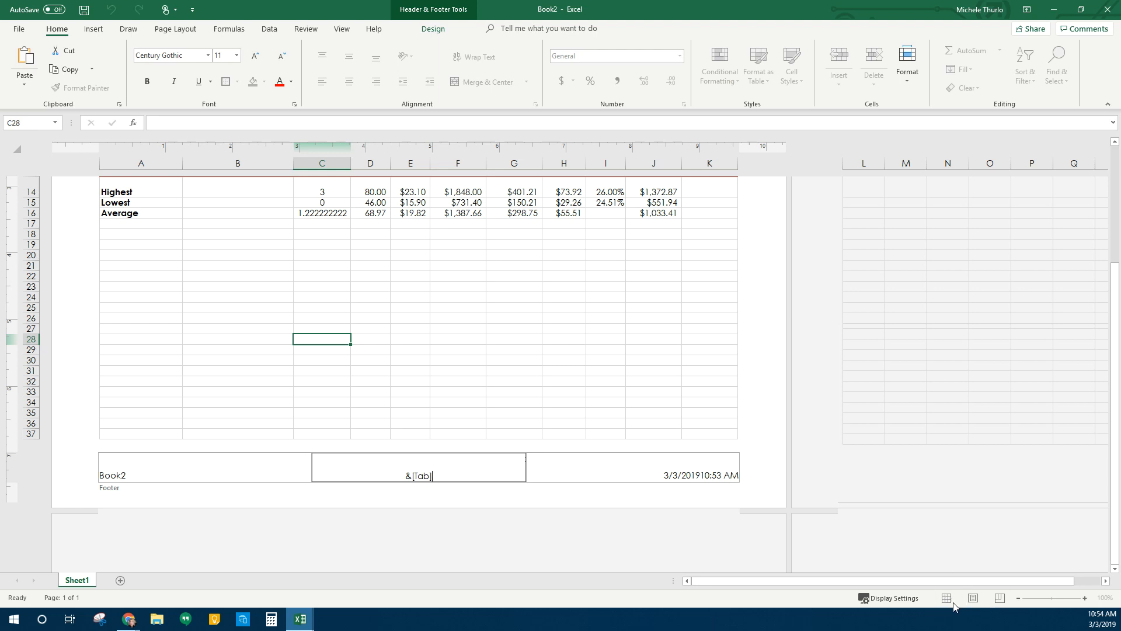
Finish the footer, switch the report back to Normal view and begin renaming the Sheet1 tab
{"action": "left_click", "coordinate": [480, 363]}
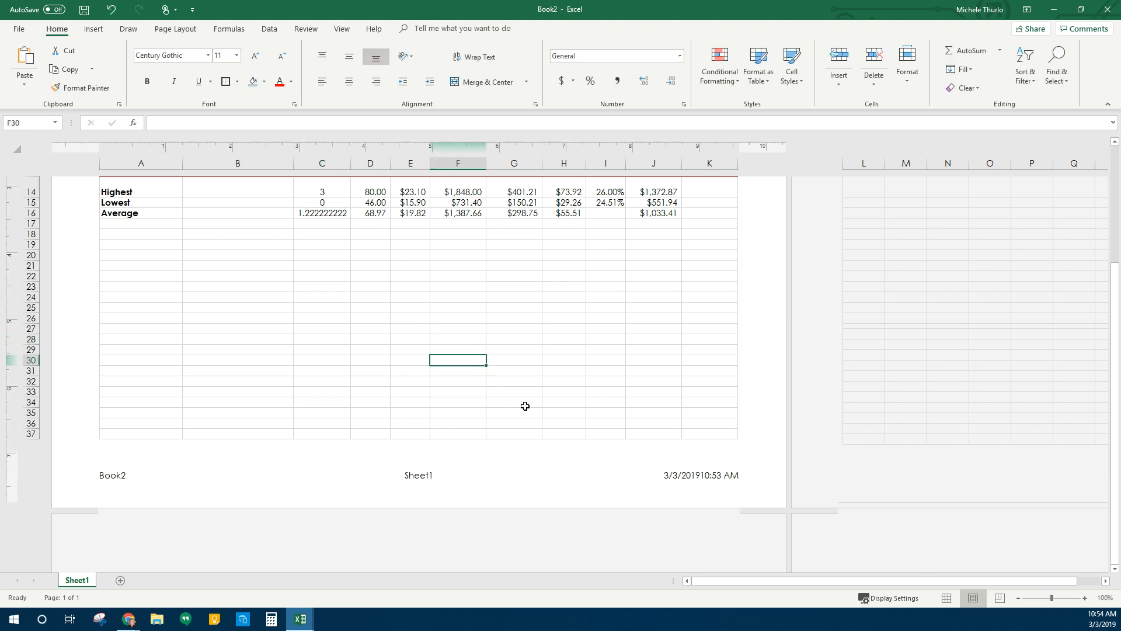
{"action": "left_click", "coordinate": [947, 597]}
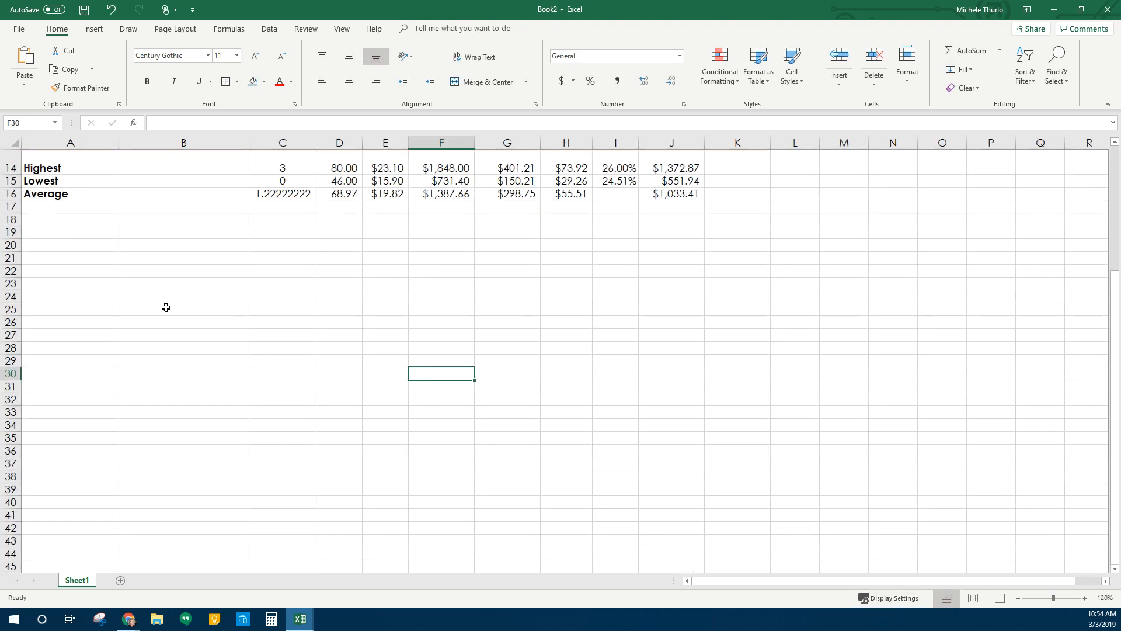
{"action": "scroll", "coordinate": [168, 311], "scroll_direction": "up", "scroll_amount": 5}
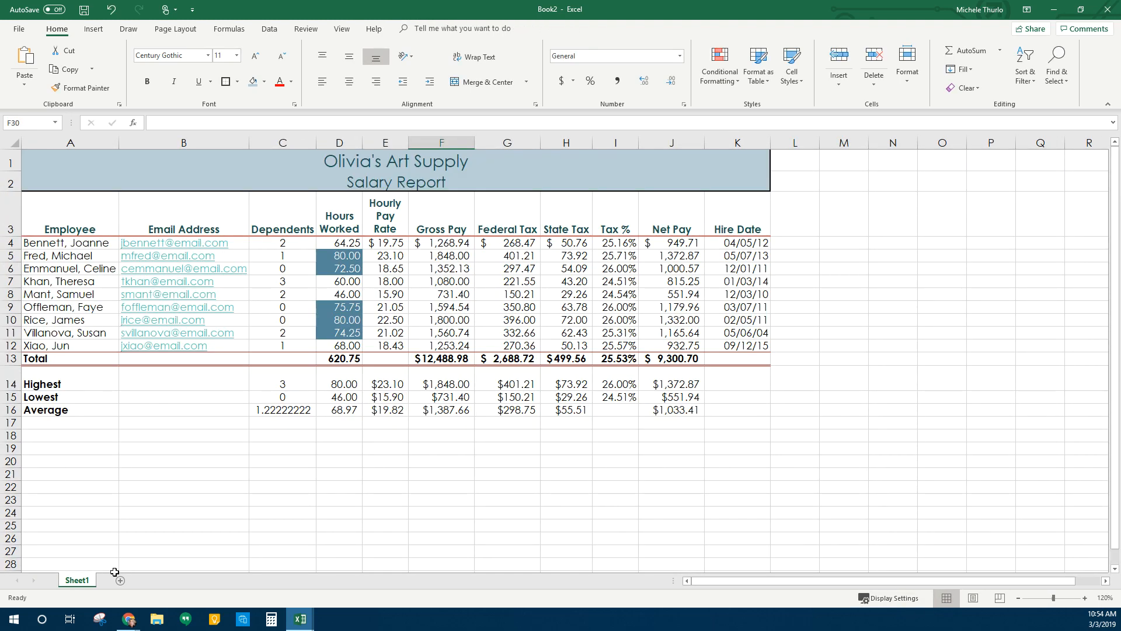
{"action": "double_click", "coordinate": [79, 581]}
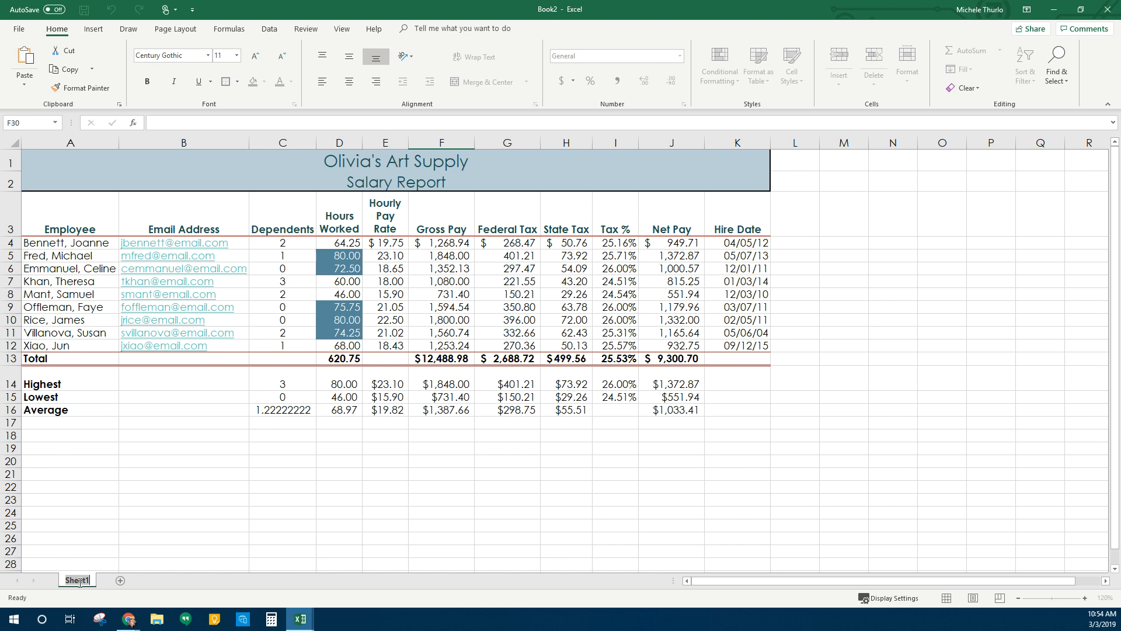
Name the worksheet tab 'Salary Report' and confirm the new name
{"action": "type", "text": "Salary Report"}
{"action": "left_click", "coordinate": [98, 554]}
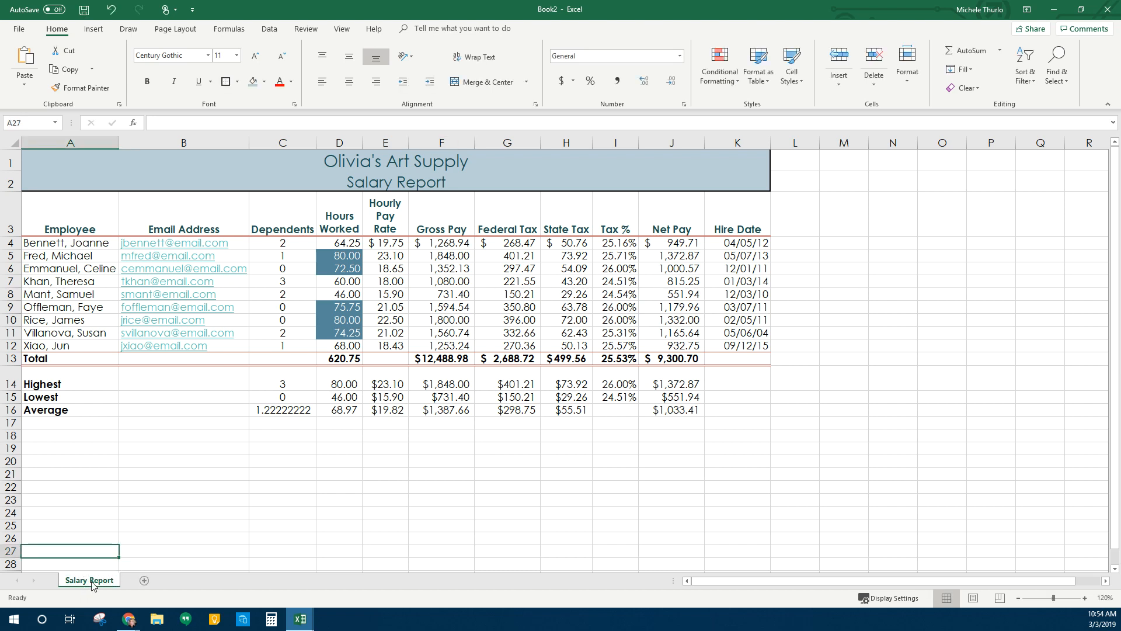
{"action": "right_click", "coordinate": [92, 584]}
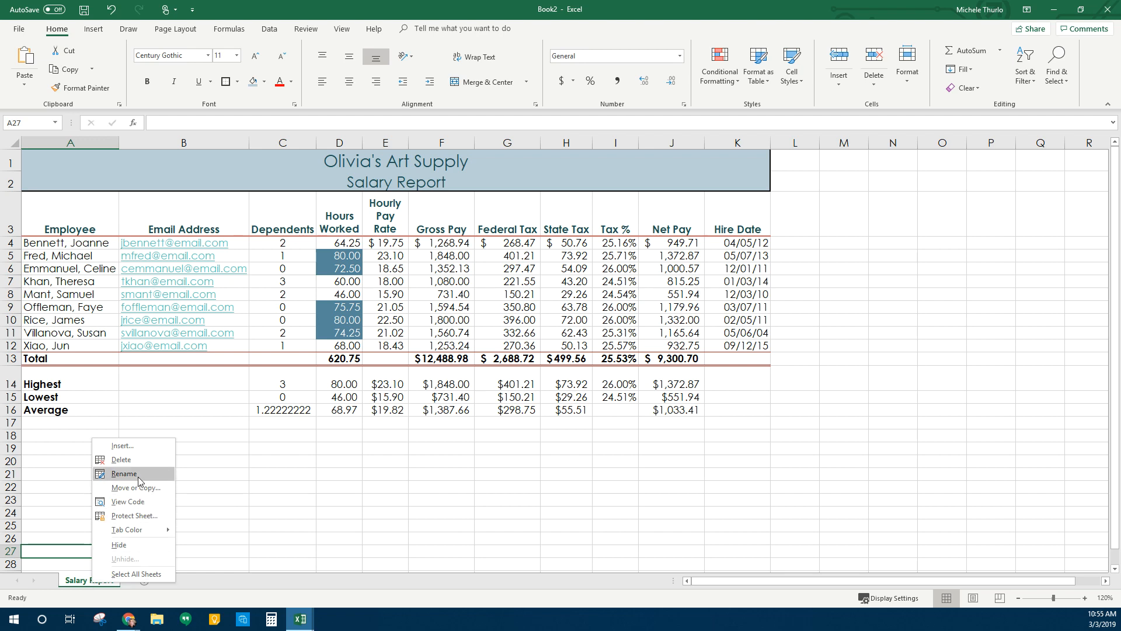
Give the Salary Report tab a theme colour, then check the hours value in D12
{"action": "mouse_move", "coordinate": [142, 530]}
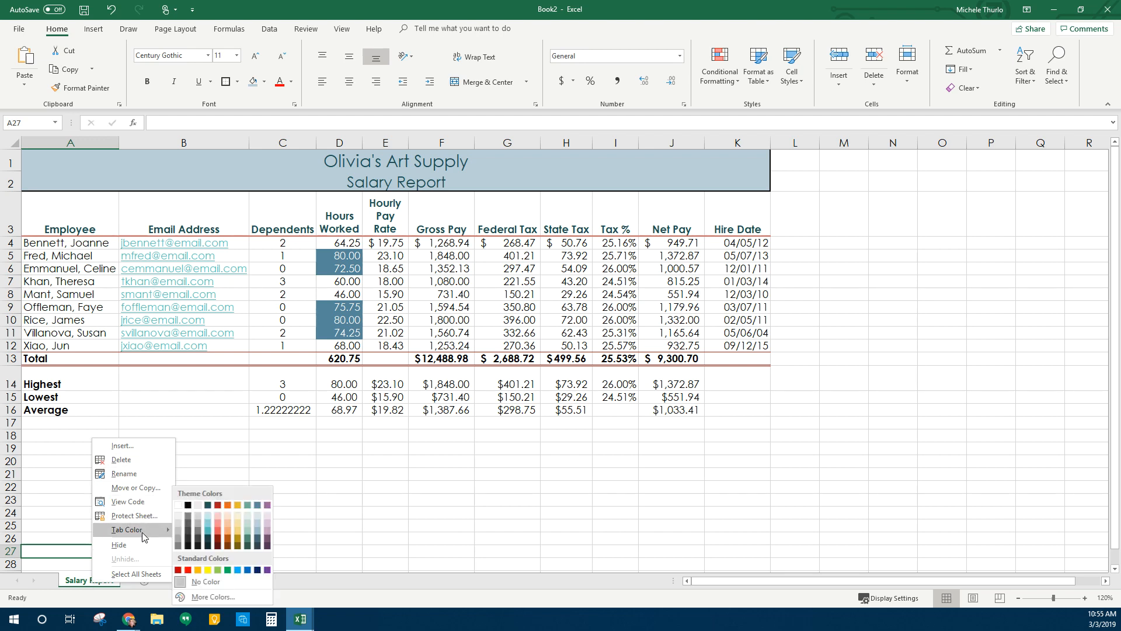
{"action": "left_click", "coordinate": [261, 506]}
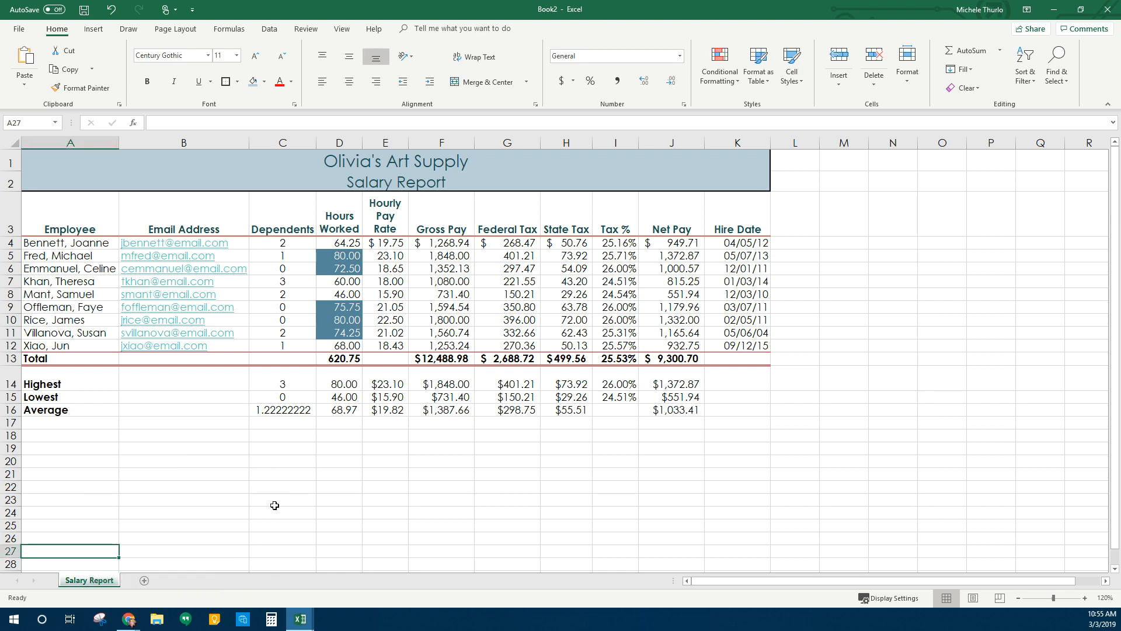
{"action": "left_click", "coordinate": [378, 526]}
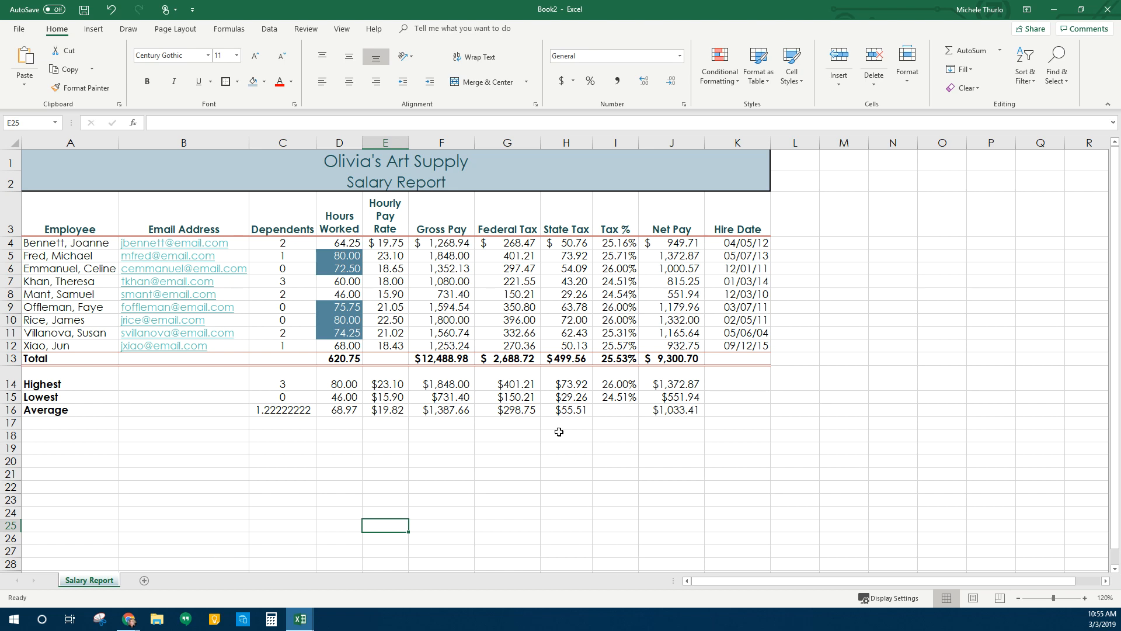
{"action": "left_click", "coordinate": [344, 345]}
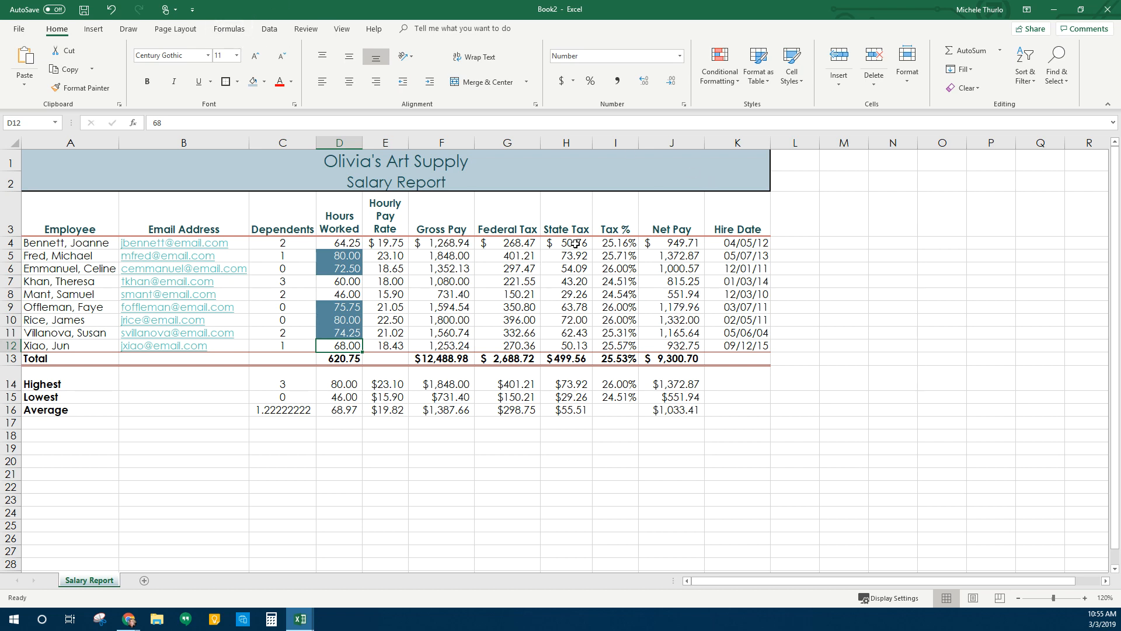
{"action": "left_click", "coordinate": [670, 244]}
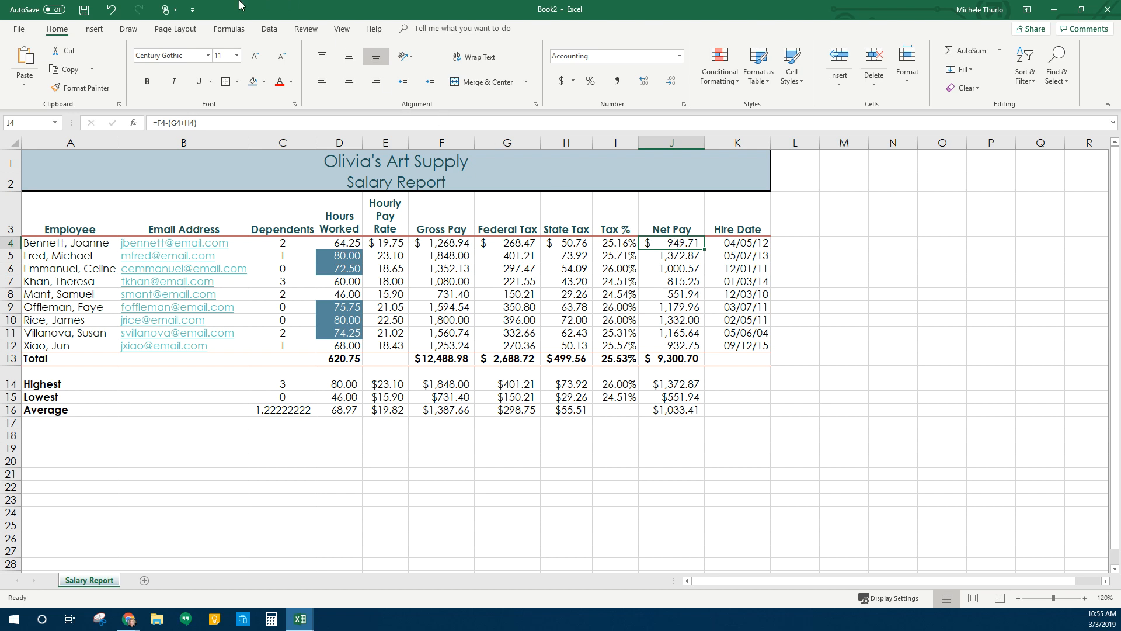
{"action": "left_click", "coordinate": [231, 29]}
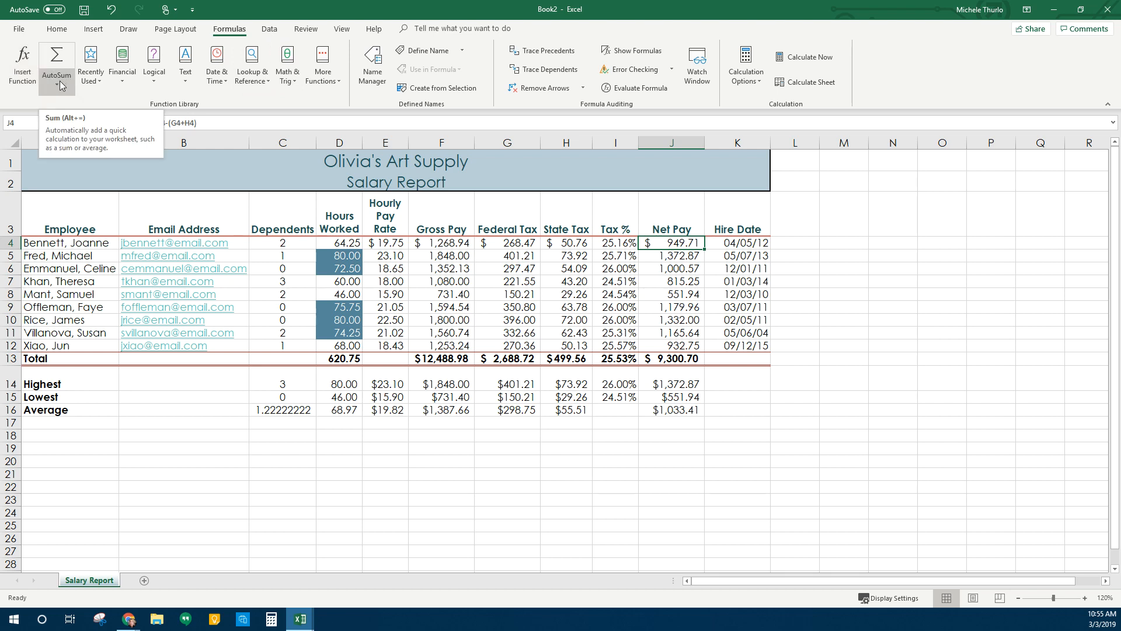
{"action": "left_click", "coordinate": [124, 80]}
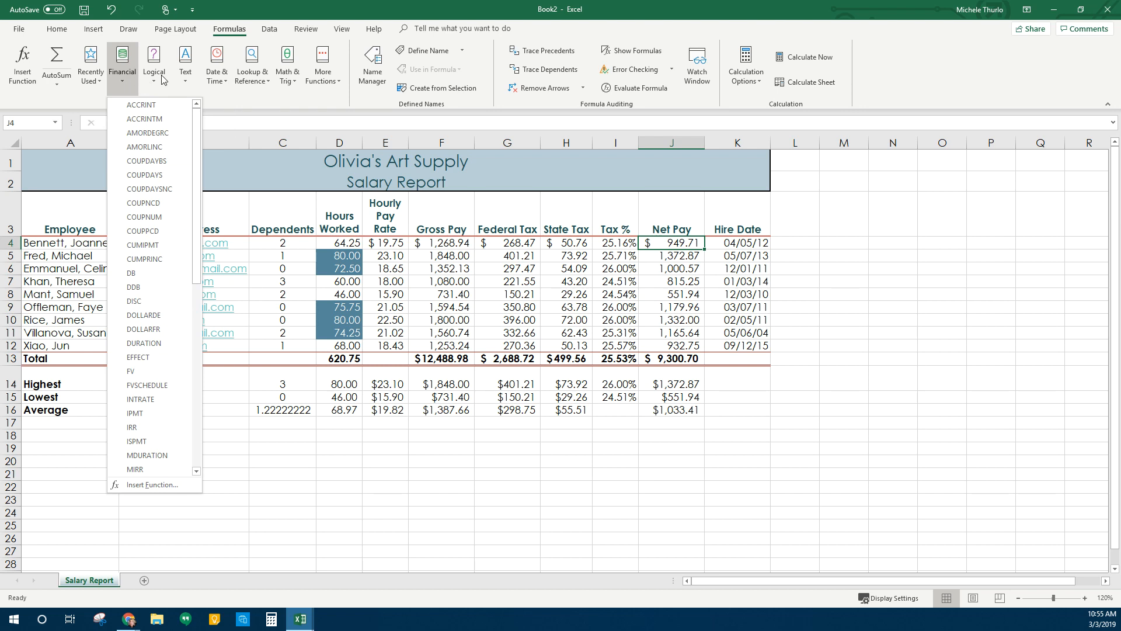
{"action": "left_click", "coordinate": [227, 88]}
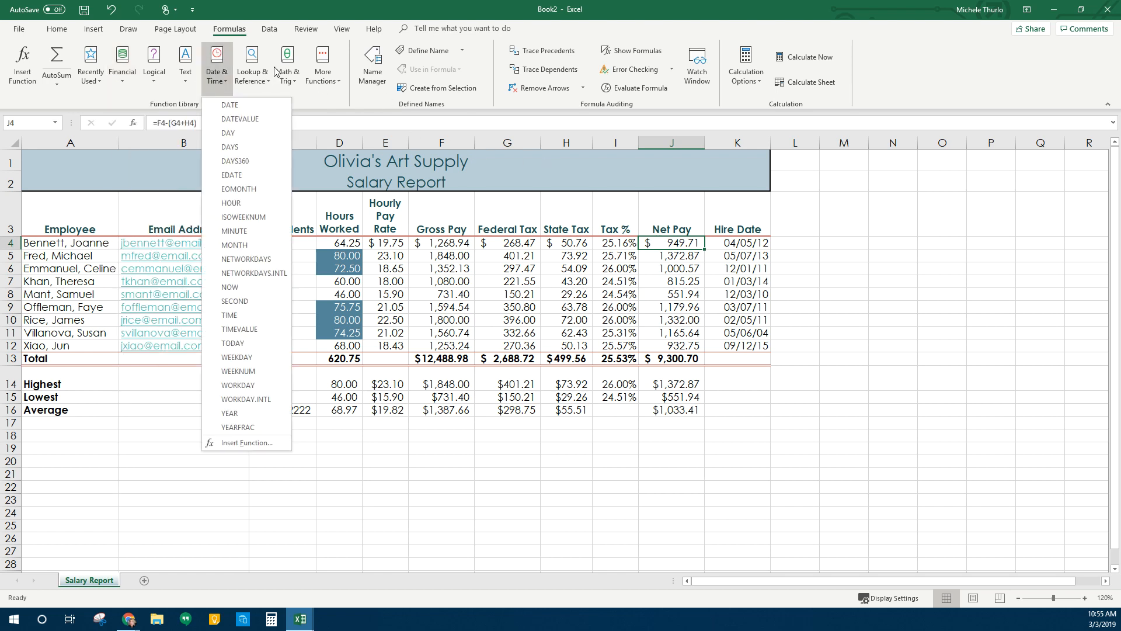
{"action": "left_click", "coordinate": [902, 60]}
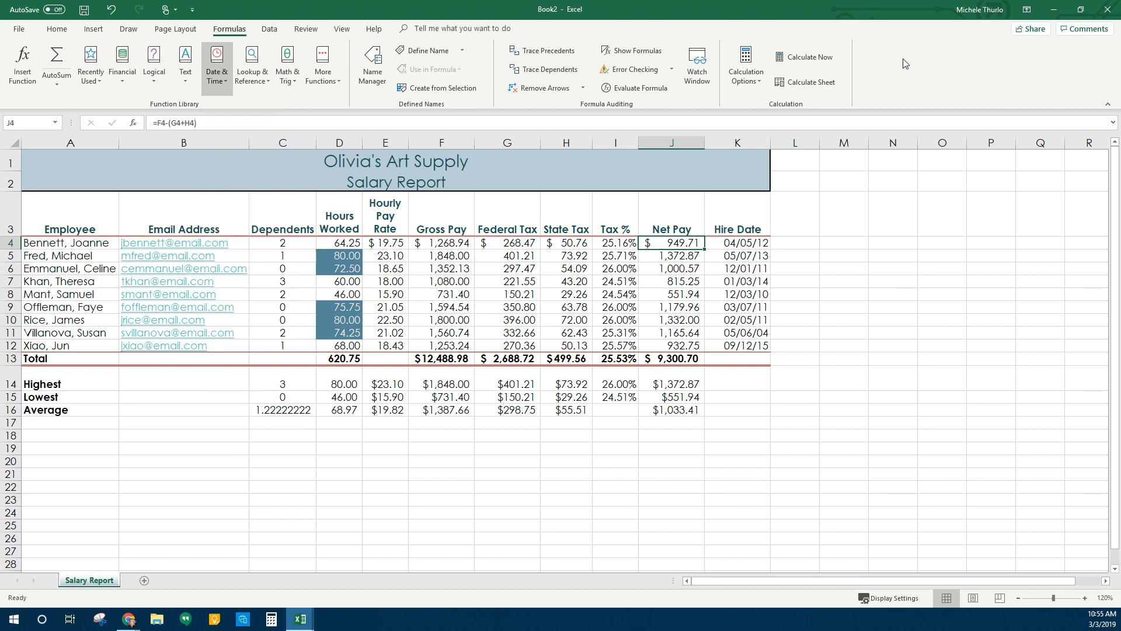
Trace J4's precedents and dependents, then try tracing empty C19 and dismiss the warning
{"action": "left_click", "coordinate": [561, 53]}
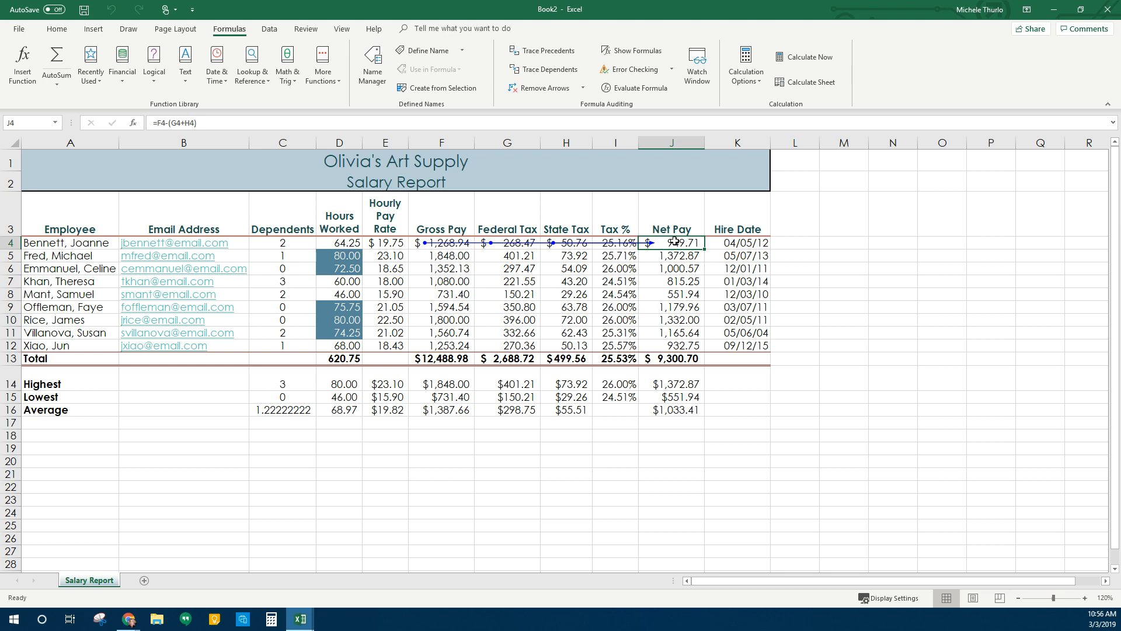
{"action": "left_click", "coordinate": [549, 70]}
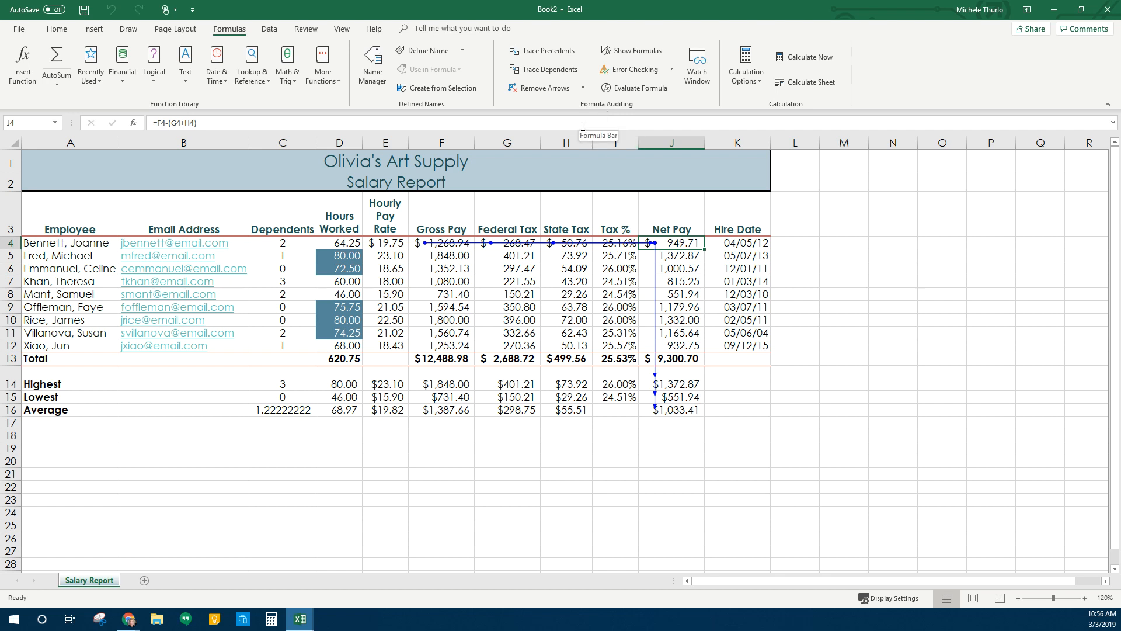
{"action": "left_click", "coordinate": [305, 445]}
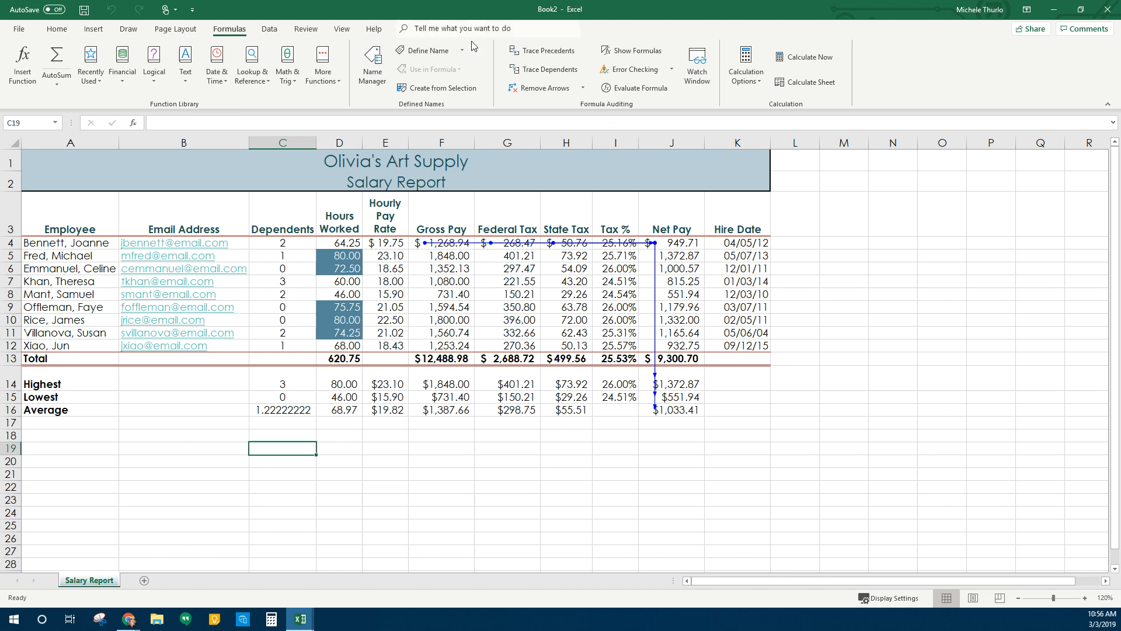
{"action": "left_click", "coordinate": [546, 54]}
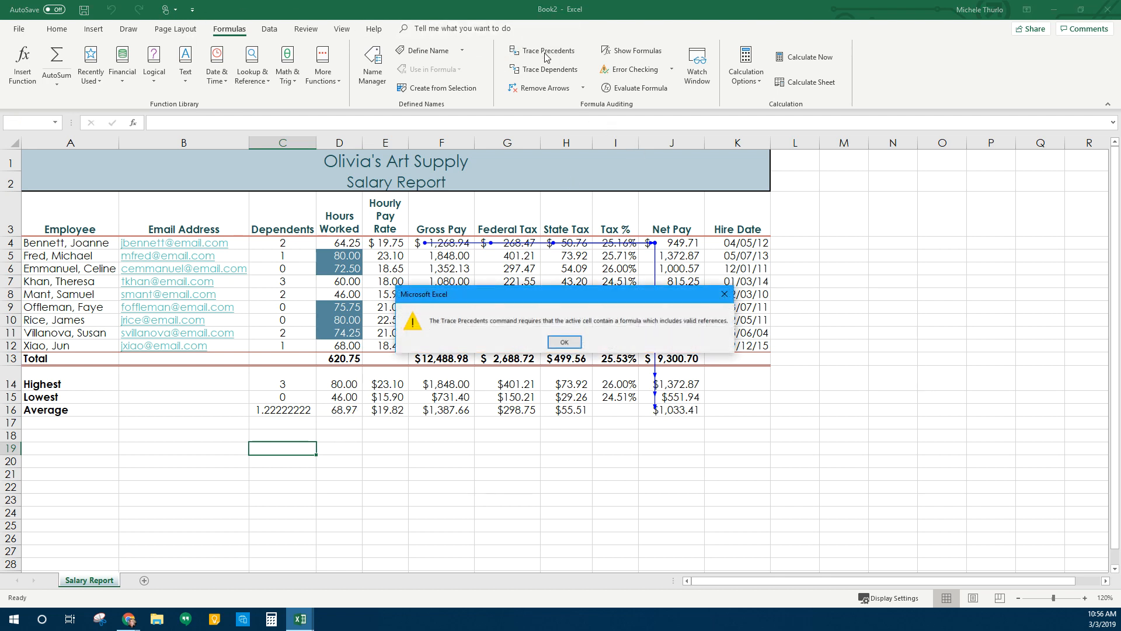
{"action": "left_click", "coordinate": [564, 342]}
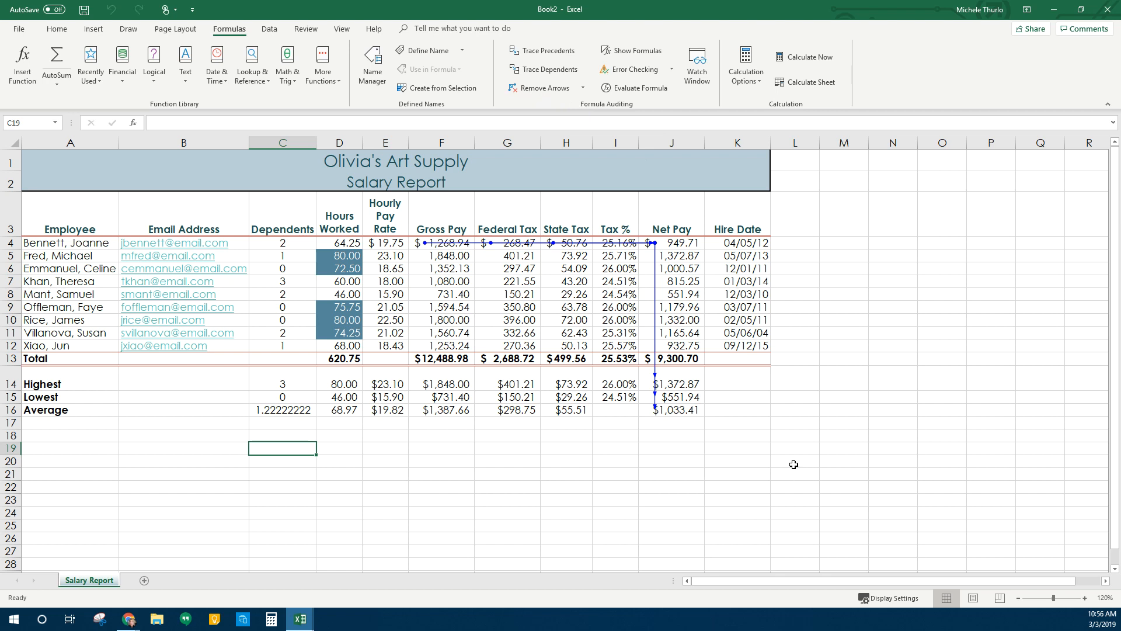
Inspect H8 and the Tax % formula in I7, then return to Formulas and select J4
{"action": "left_click", "coordinate": [58, 31]}
{"action": "left_click", "coordinate": [573, 298]}
{"action": "left_click", "coordinate": [608, 283]}
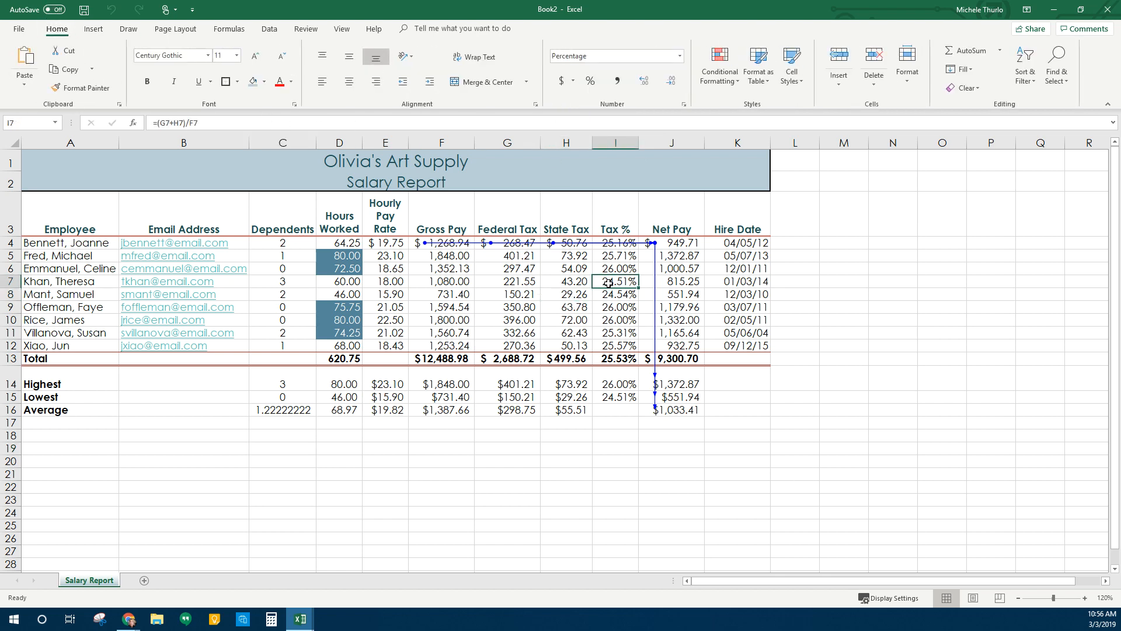
{"action": "left_click", "coordinate": [308, 31]}
{"action": "left_click", "coordinate": [230, 31]}
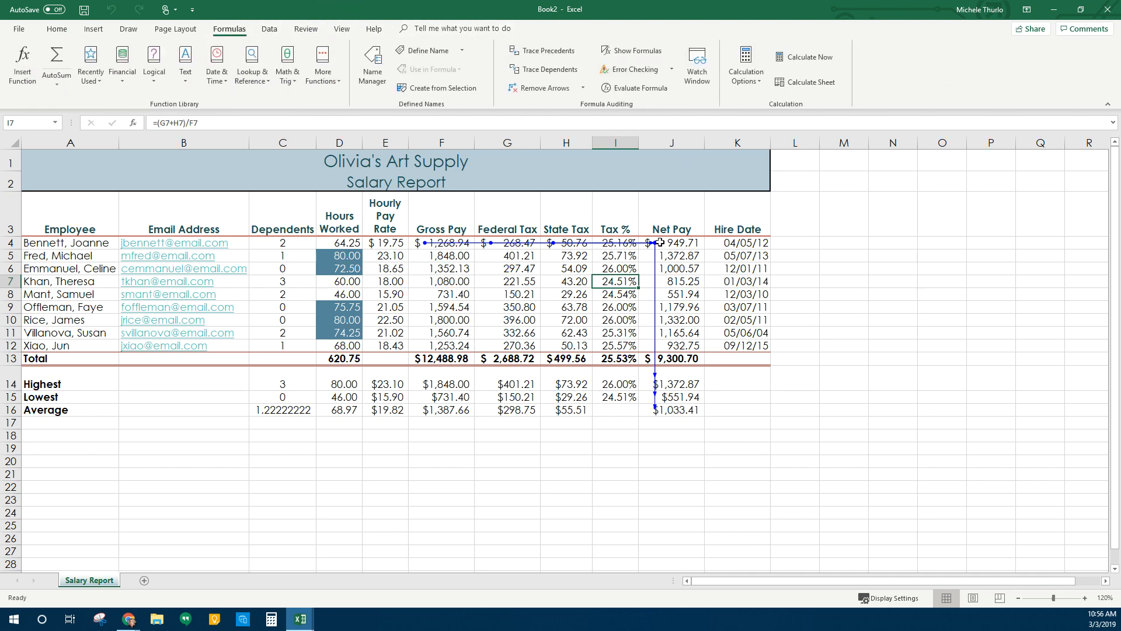
{"action": "left_click", "coordinate": [661, 243]}
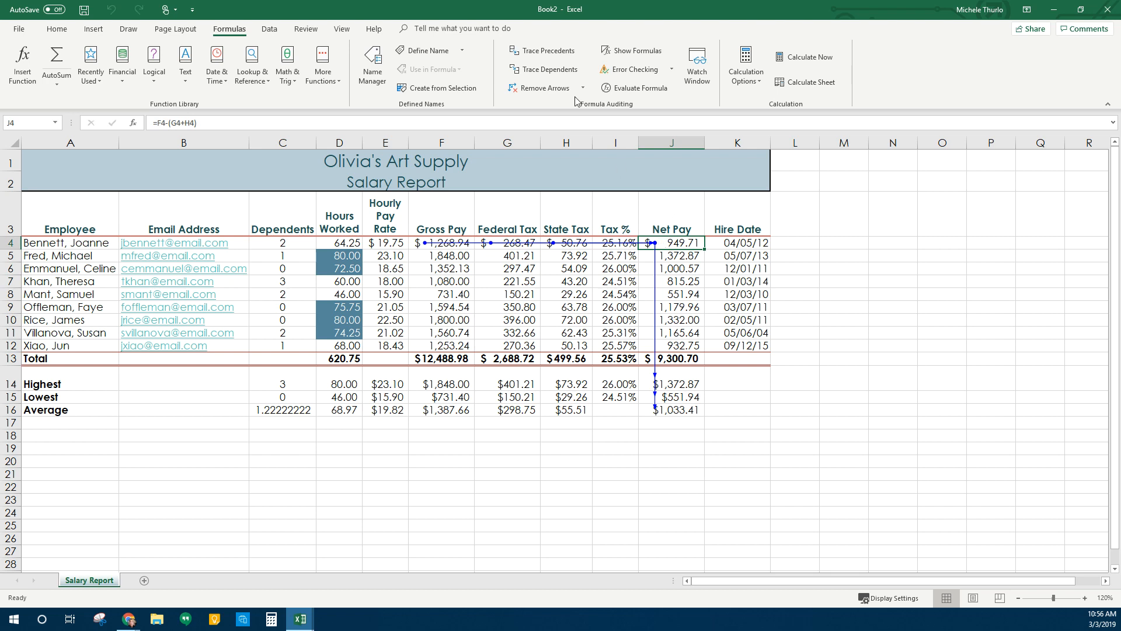
Remove all trace arrows, return to the Home tab and switch to the Excel Project 2 browser window
{"action": "left_click", "coordinate": [545, 90]}
{"action": "left_click", "coordinate": [923, 350]}
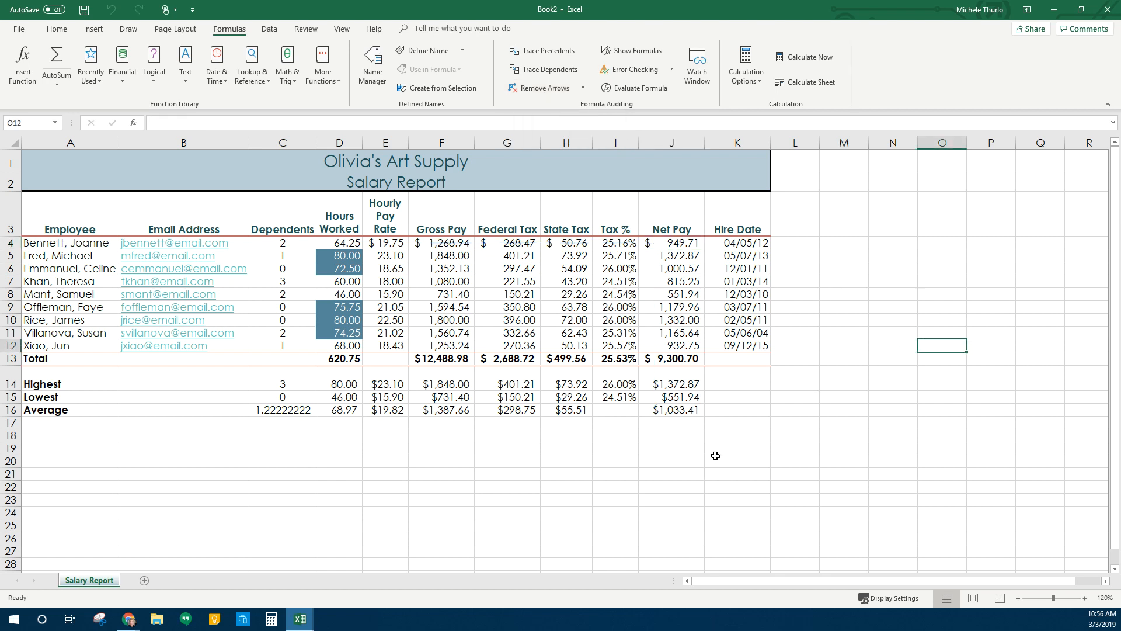
{"action": "left_click", "coordinate": [57, 29]}
{"action": "left_click", "coordinate": [347, 446]}
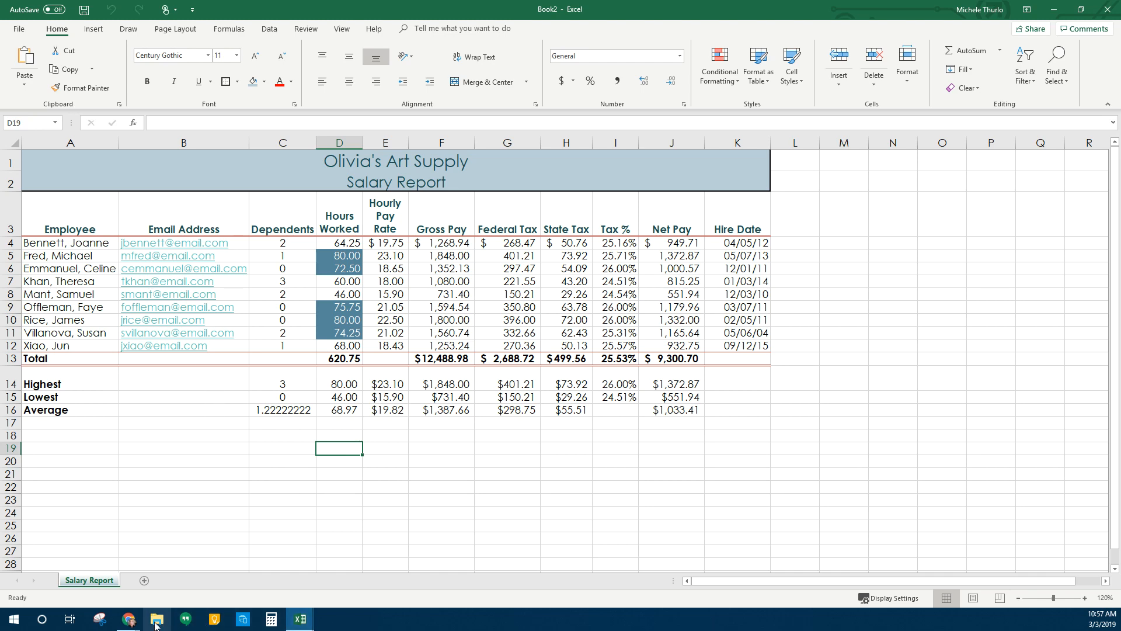
{"action": "mouse_move", "coordinate": [128, 619]}
{"action": "mouse_move", "coordinate": [180, 572]}
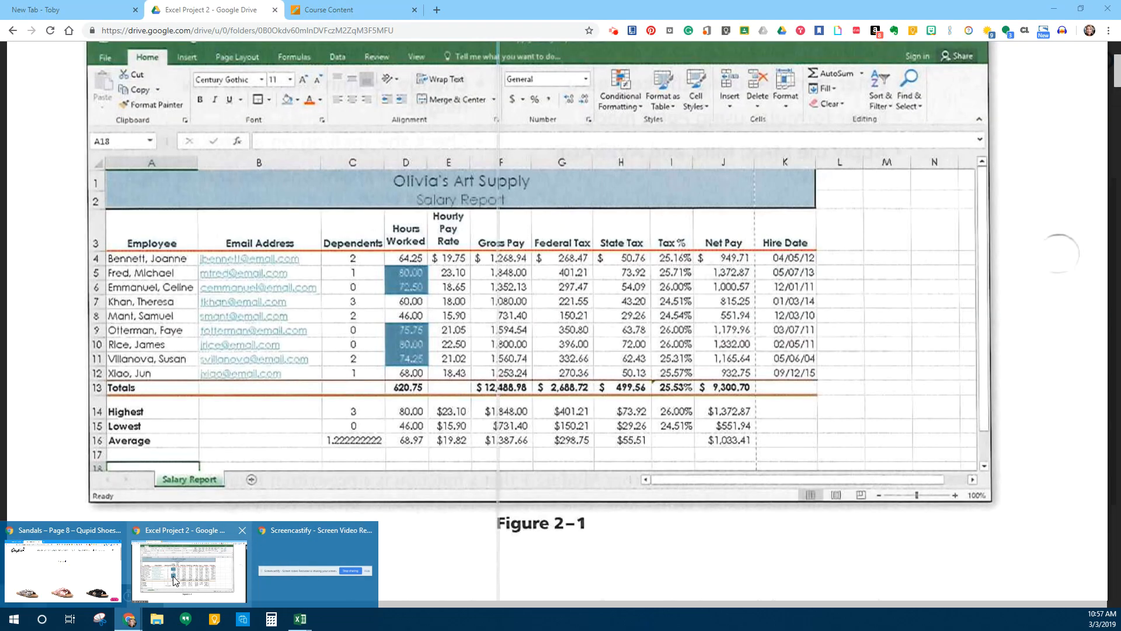
Go to the Course Content tab listing the Excel 2 attachments
{"action": "left_click", "coordinate": [359, 15]}
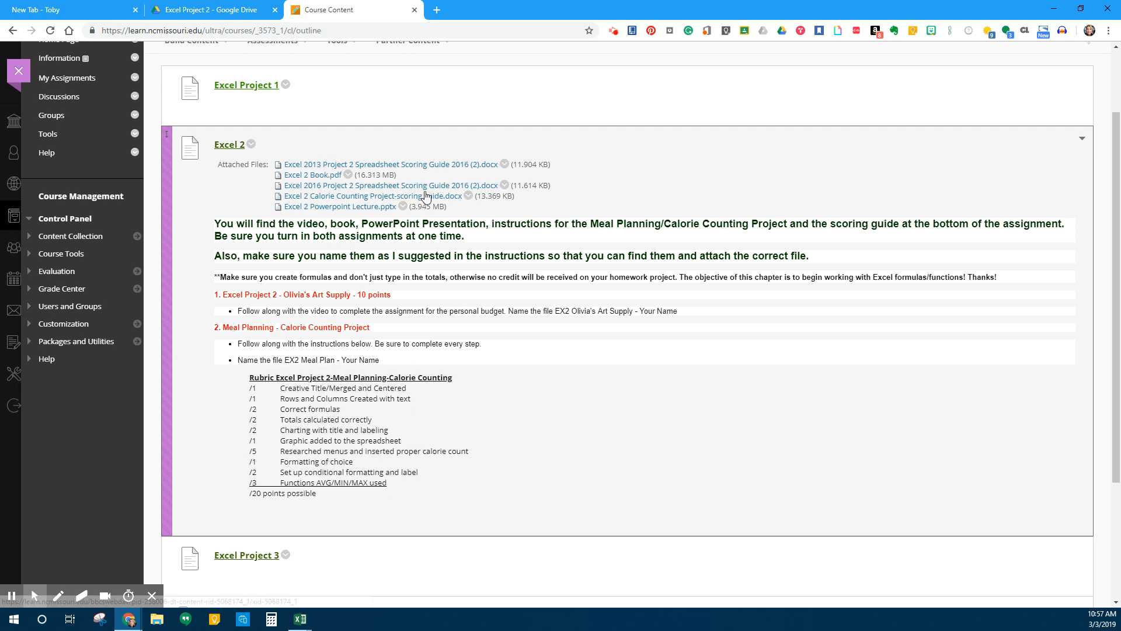
Save 'Excel 2 Calorie Counting Project-scoring guide.docx' to Downloads and open it in Word
{"action": "left_click", "coordinate": [342, 201]}
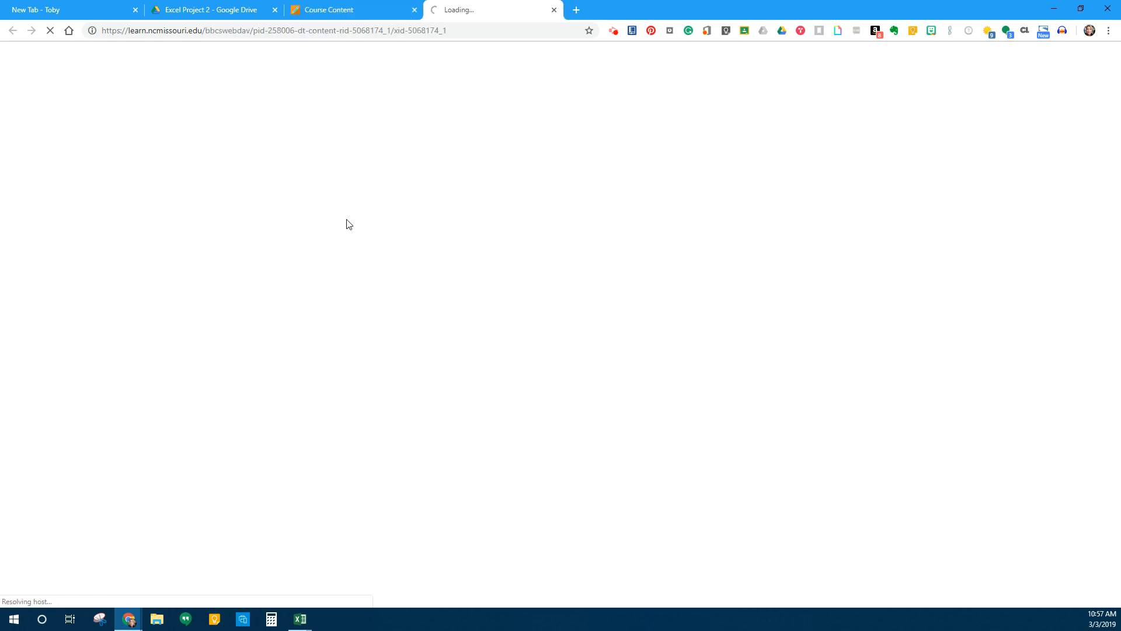
{"action": "left_click", "coordinate": [338, 8]}
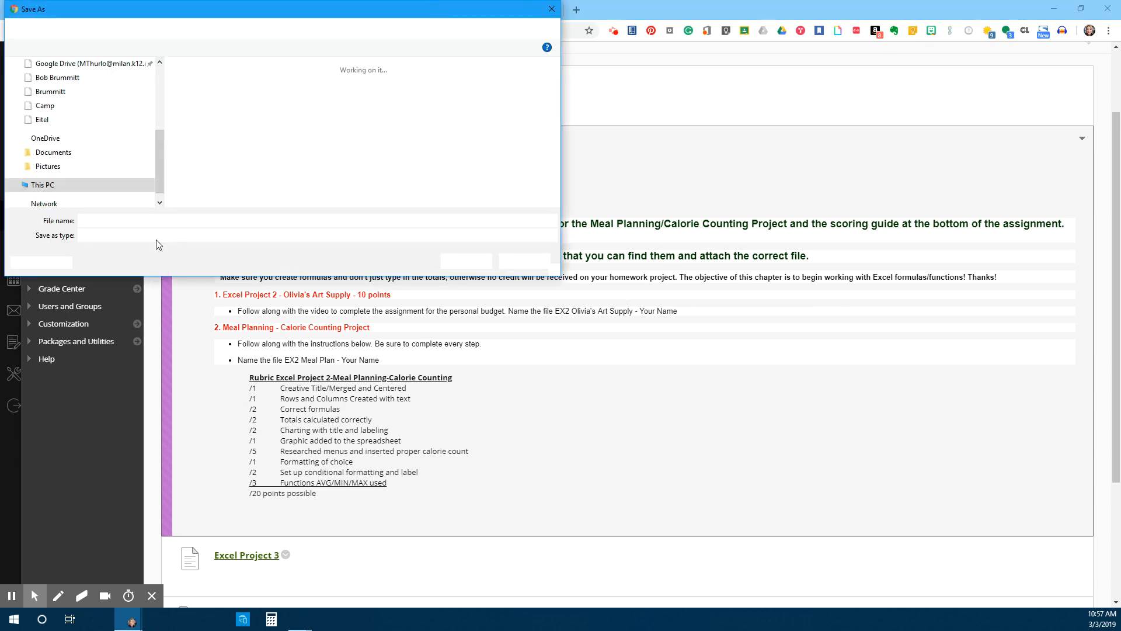
{"action": "scroll", "coordinate": [111, 138], "scroll_direction": "up", "scroll_amount": 5}
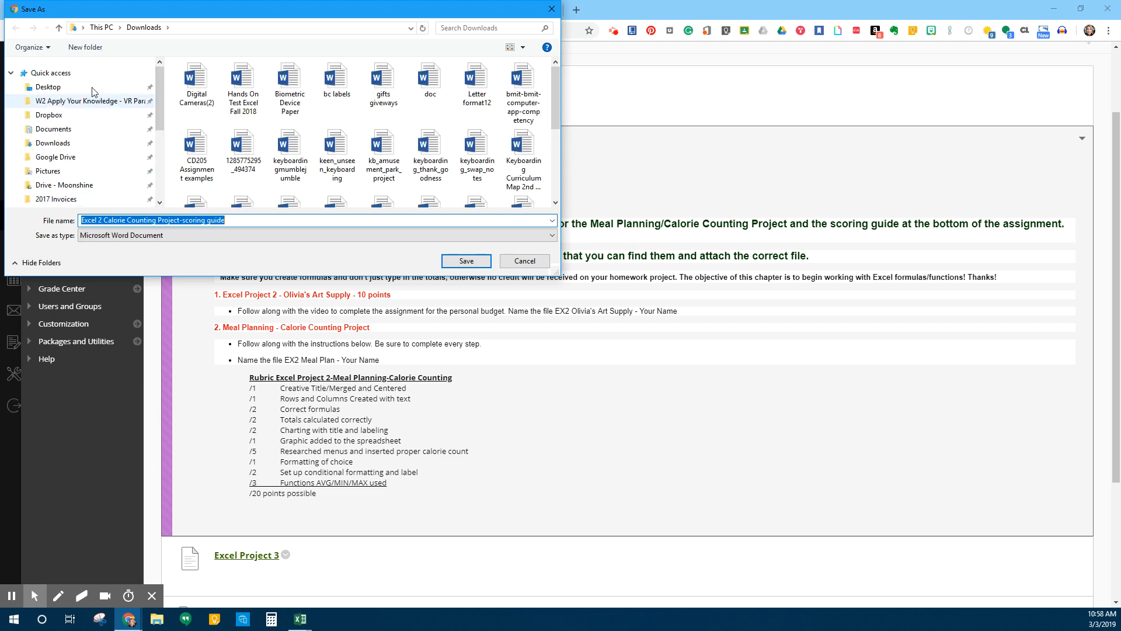
{"action": "left_click", "coordinate": [53, 143]}
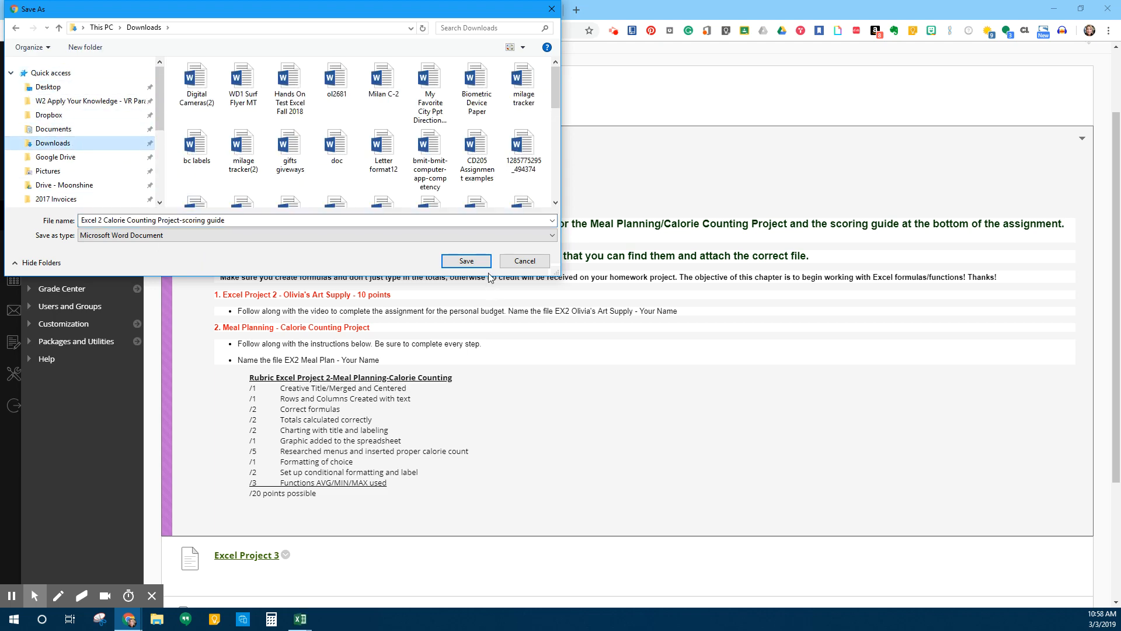
{"action": "left_click", "coordinate": [470, 265]}
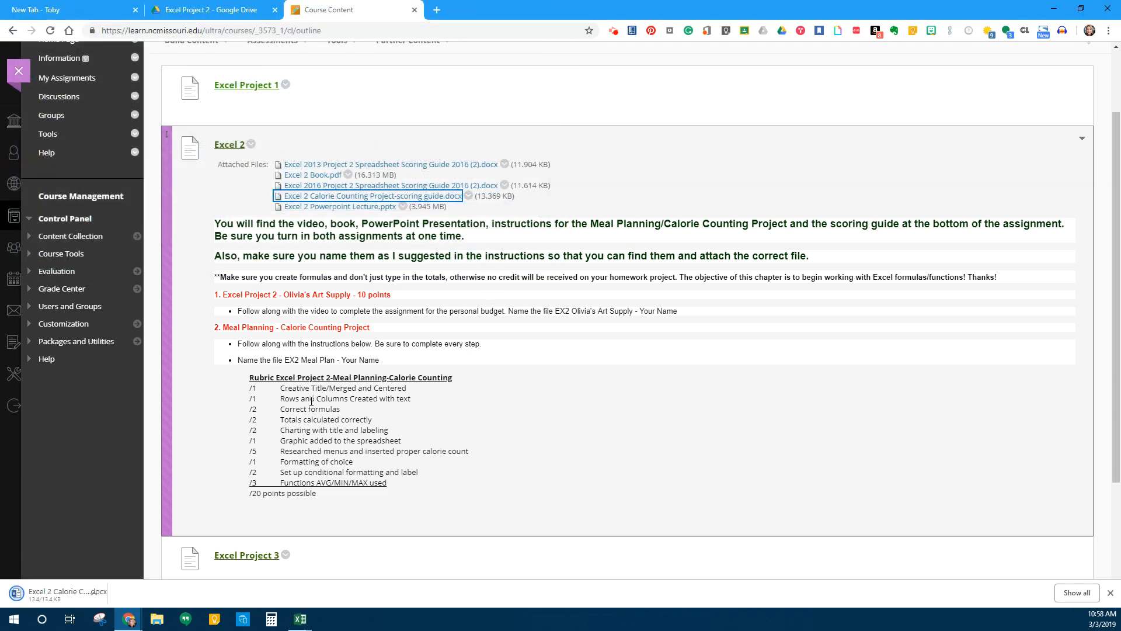
{"action": "left_click", "coordinate": [44, 597]}
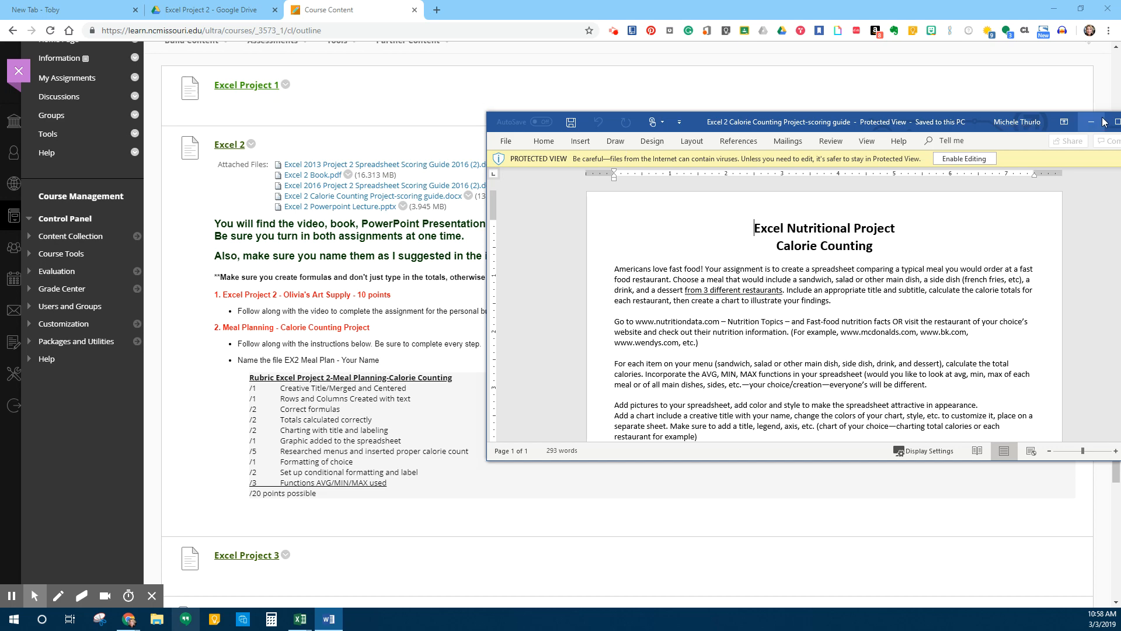
{"action": "left_click", "coordinate": [1118, 122]}
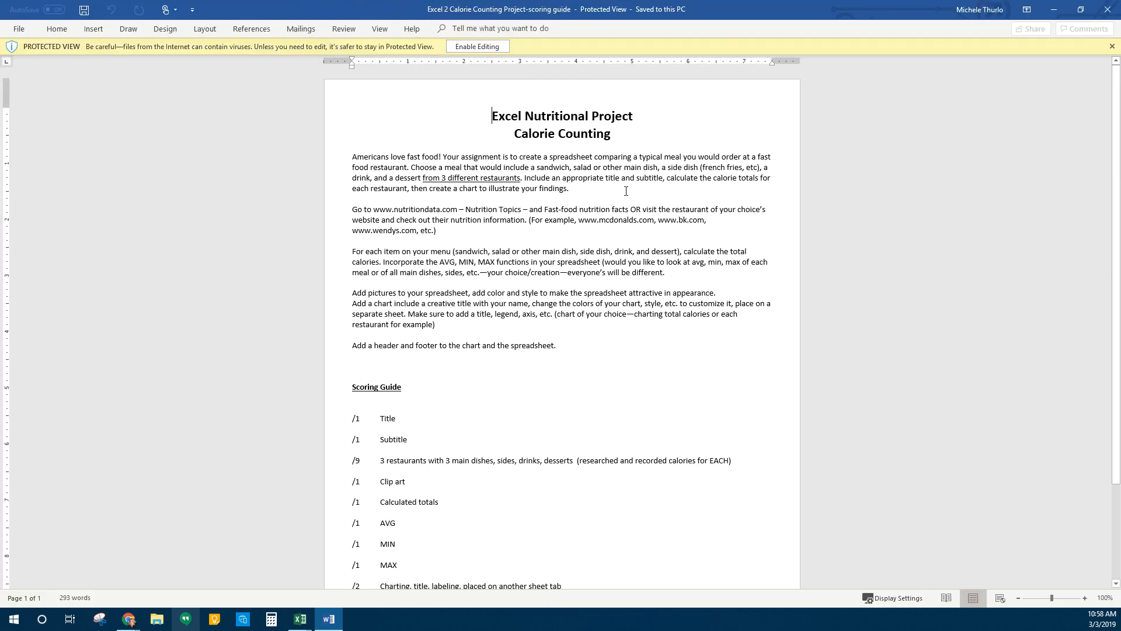
{"action": "left_click", "coordinate": [1085, 599]}
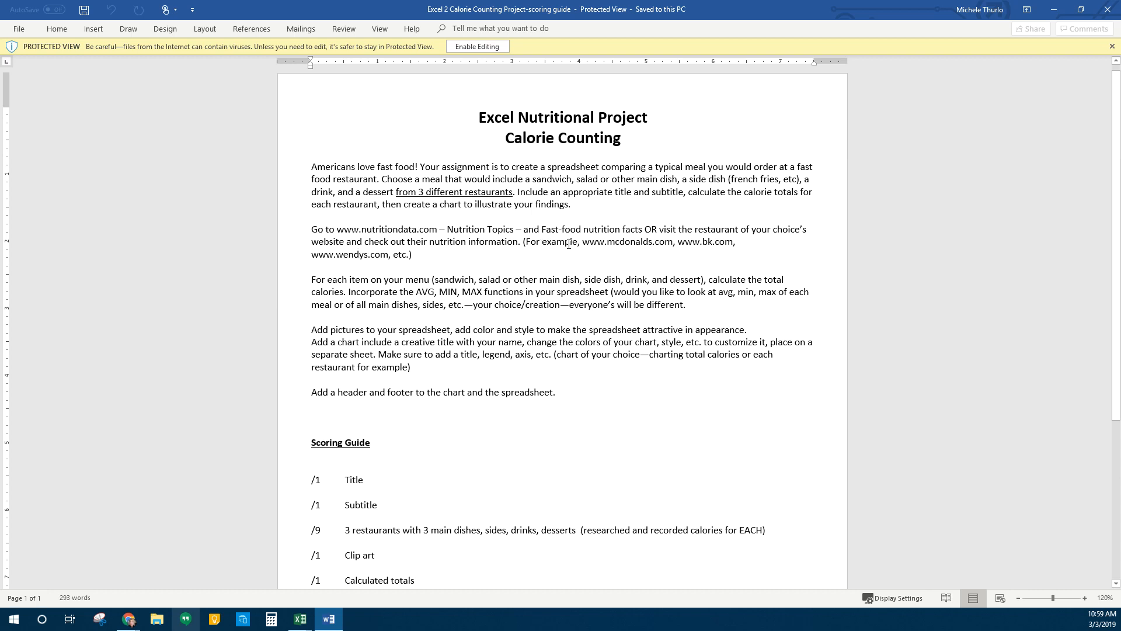
{"action": "scroll", "coordinate": [414, 202], "scroll_direction": "down", "scroll_amount": 2}
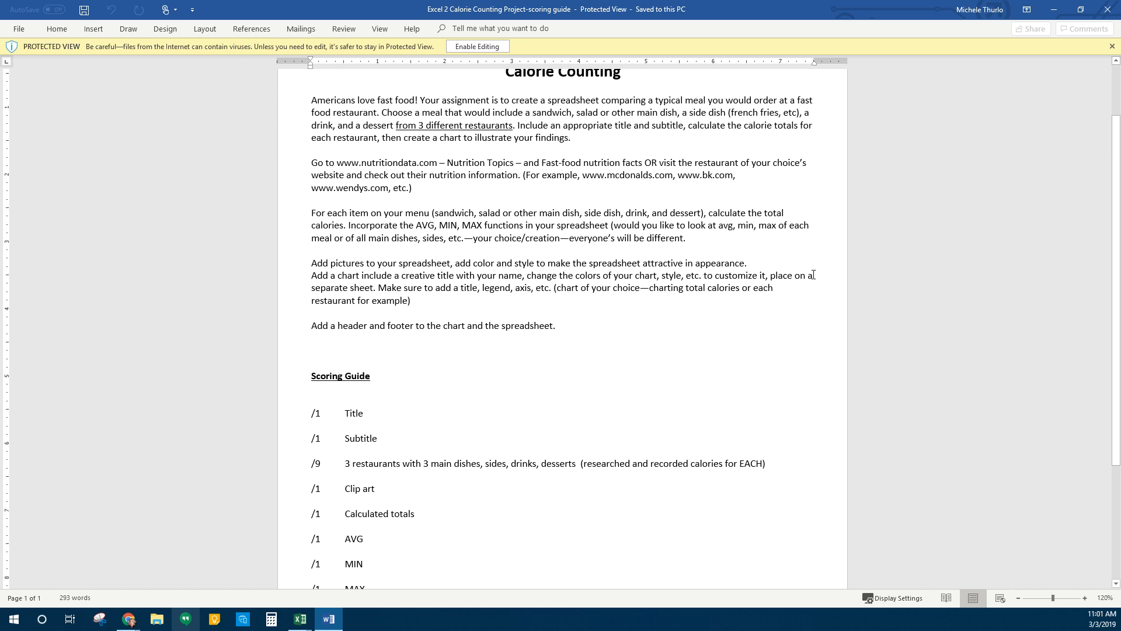
{"action": "scroll", "coordinate": [559, 383], "scroll_direction": "down", "scroll_amount": 4}
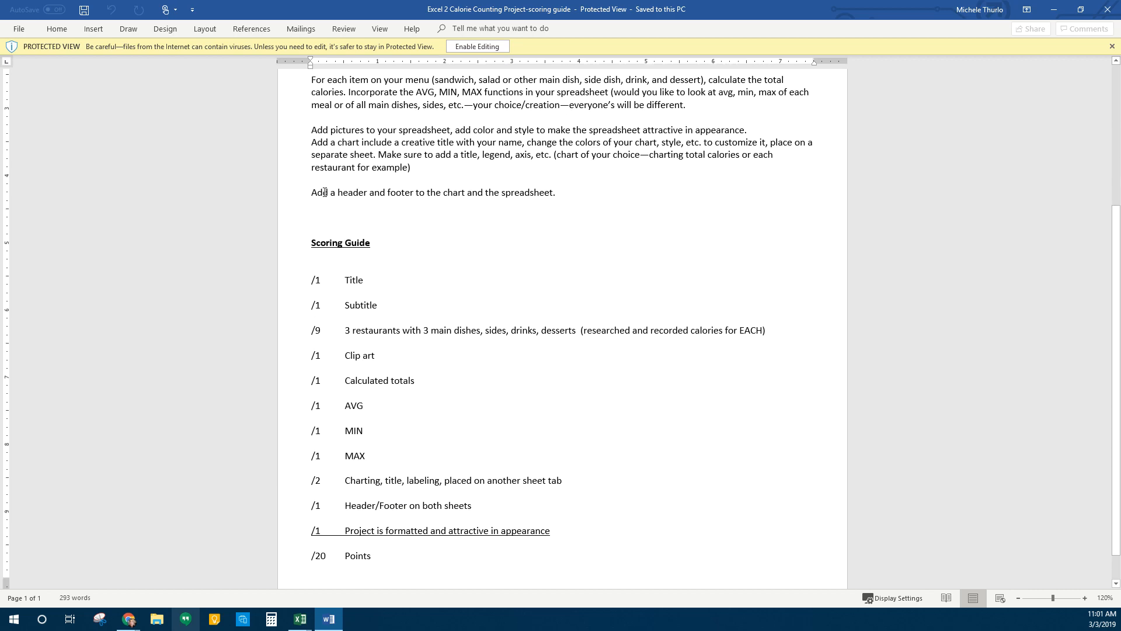
{"action": "scroll", "coordinate": [326, 194], "scroll_direction": "up", "scroll_amount": 1}
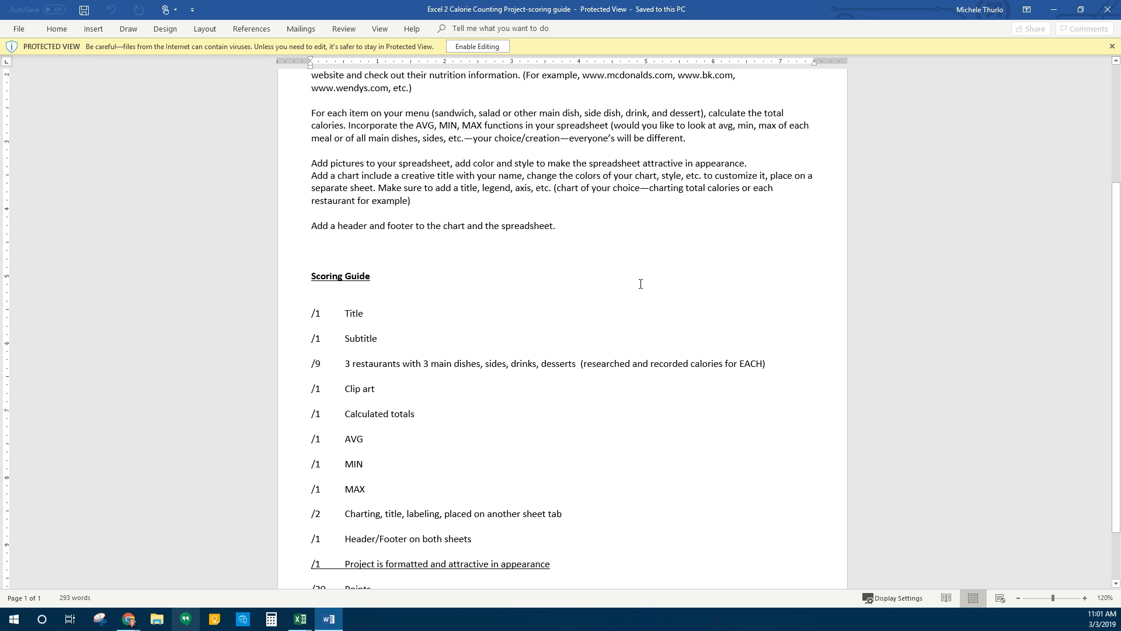
{"action": "scroll", "coordinate": [573, 295], "scroll_direction": "down", "scroll_amount": 2}
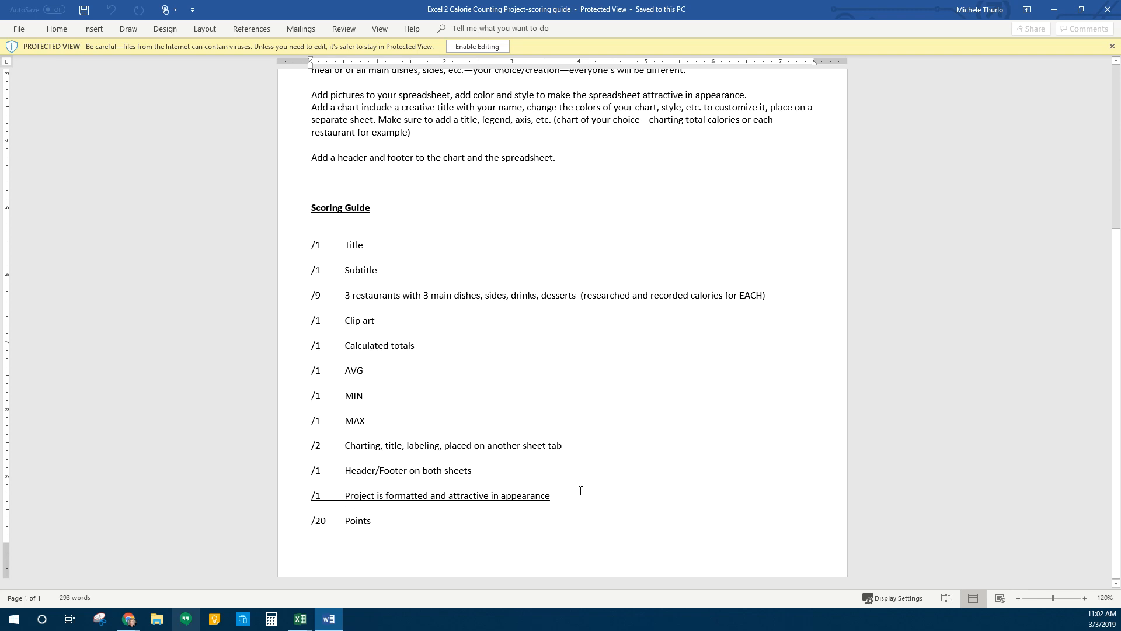
{"action": "scroll", "coordinate": [580, 490], "scroll_direction": "up", "scroll_amount": 6}
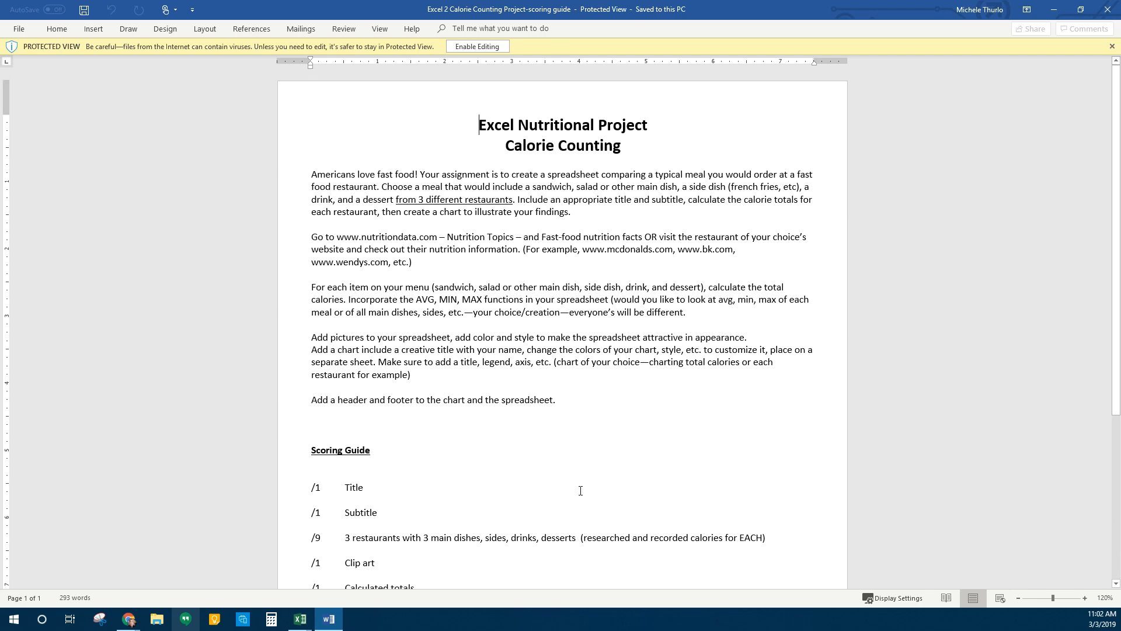